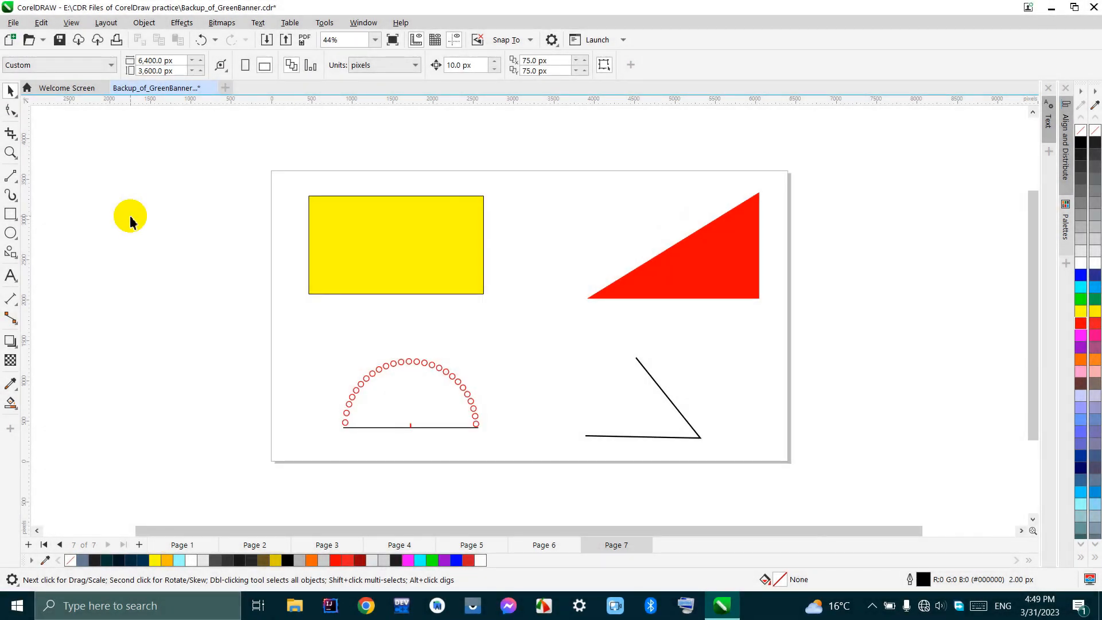
{"action": "scroll", "coordinate": [397, 198], "scroll_direction": "up", "scroll_amount": 1}
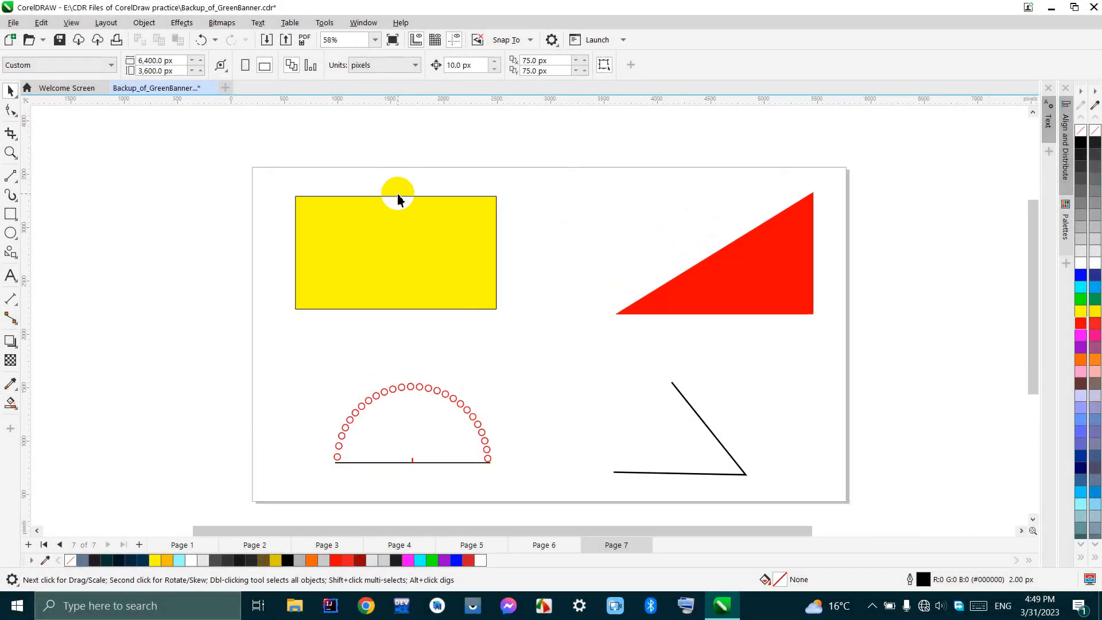
{"action": "scroll", "coordinate": [398, 198], "scroll_direction": "up", "scroll_amount": 2}
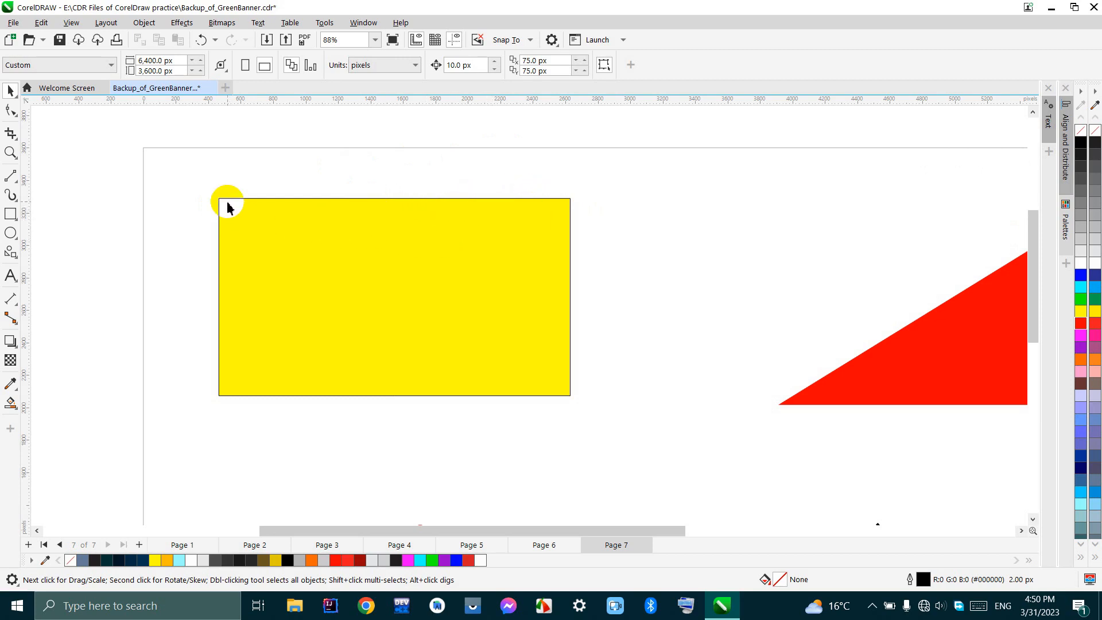
{"action": "scroll", "coordinate": [436, 227], "scroll_direction": "down", "scroll_amount": 4}
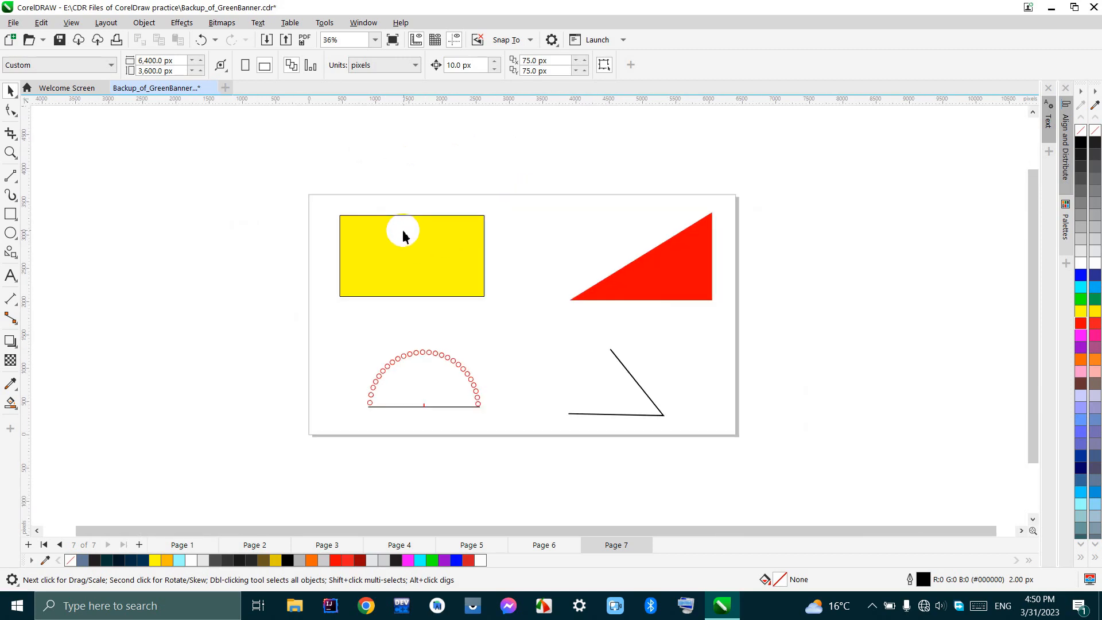
{"action": "scroll", "coordinate": [402, 235], "scroll_direction": "up", "scroll_amount": 1}
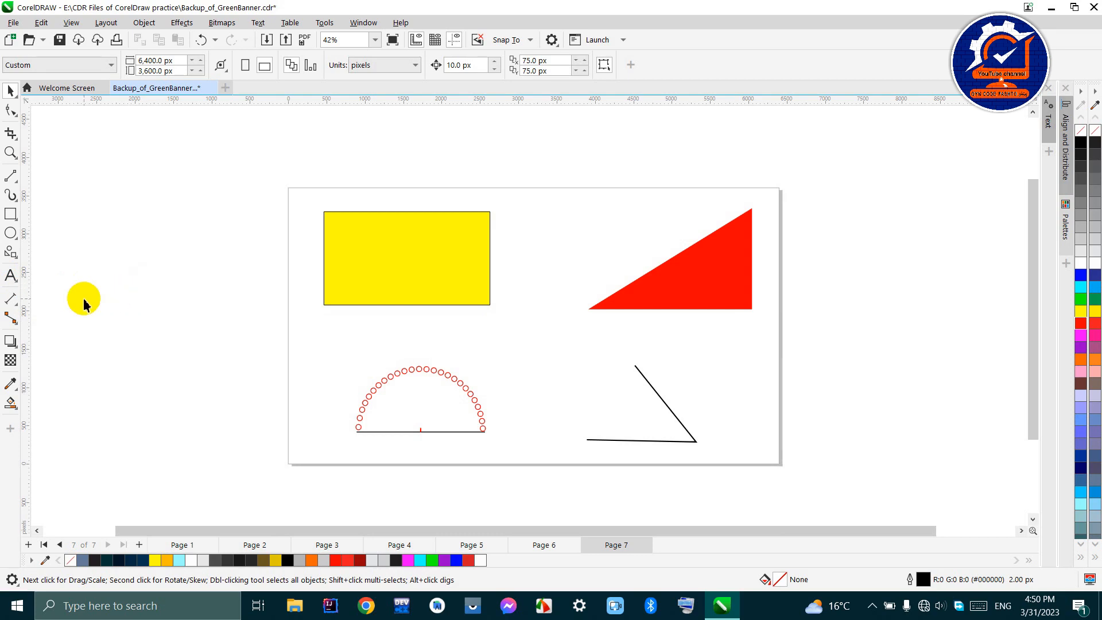
- Add a Parallel Dimension for the yellow rectangle's width, placing the dimension line above its upper edge
{"action": "left_click", "coordinate": [9, 300]}
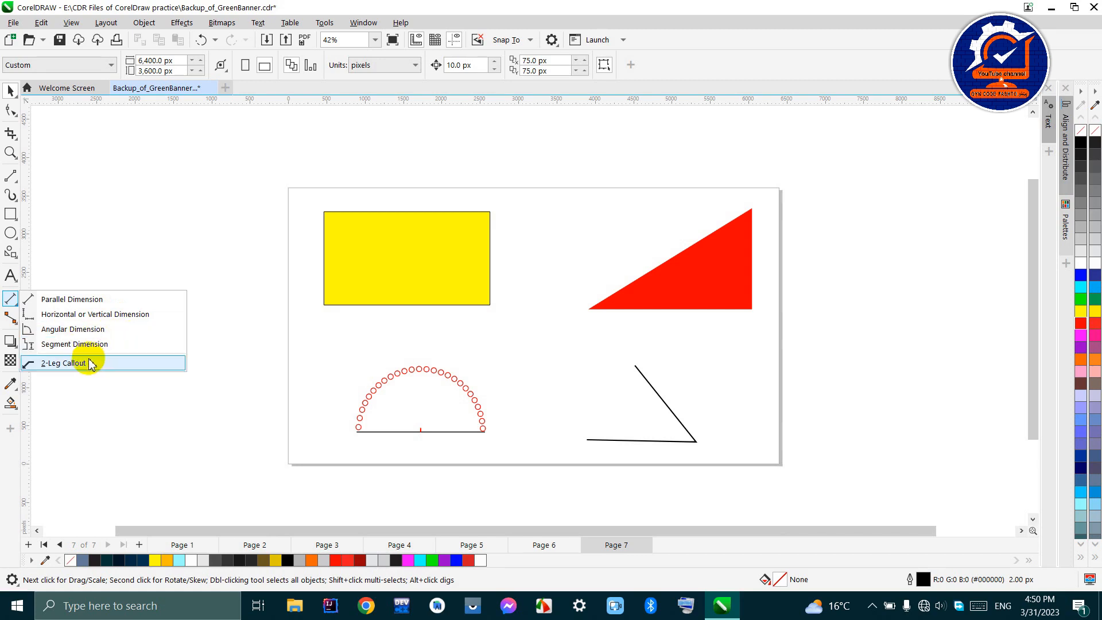
{"action": "left_click", "coordinate": [93, 300]}
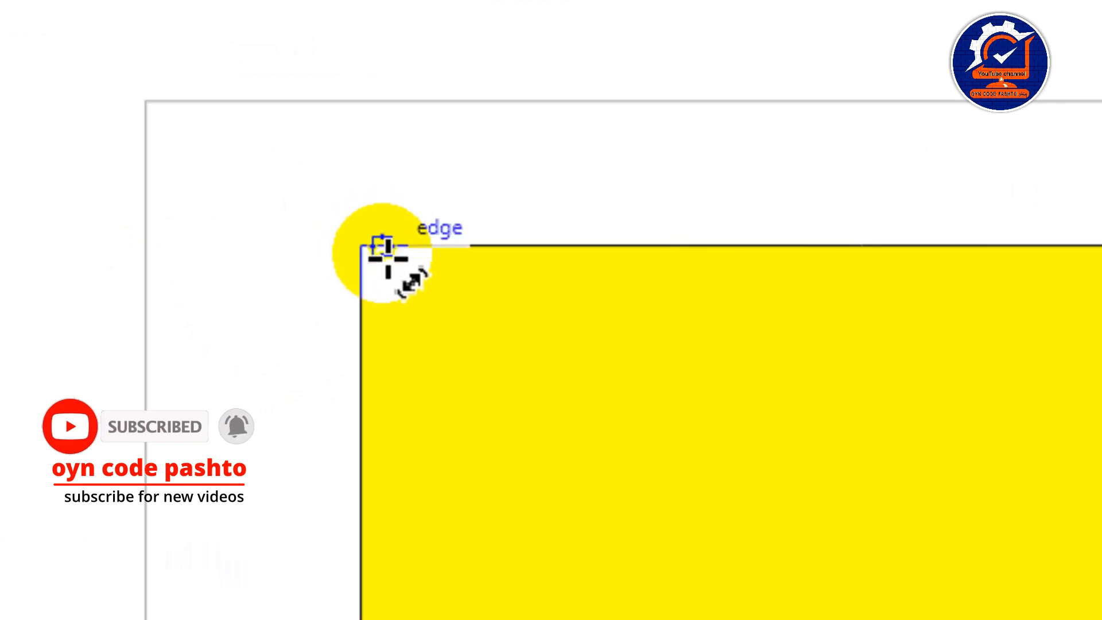
{"action": "left_click", "coordinate": [367, 250]}
{"action": "left_click_drag", "start_coordinate": [372, 252], "coordinate": [832, 257]}
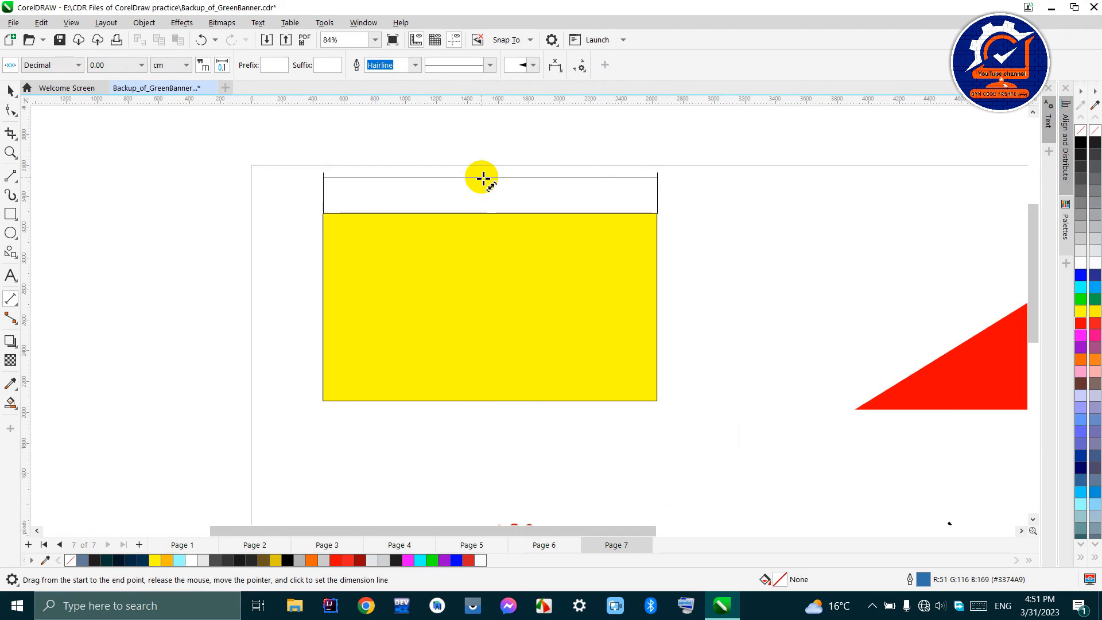
{"action": "left_click", "coordinate": [483, 179]}
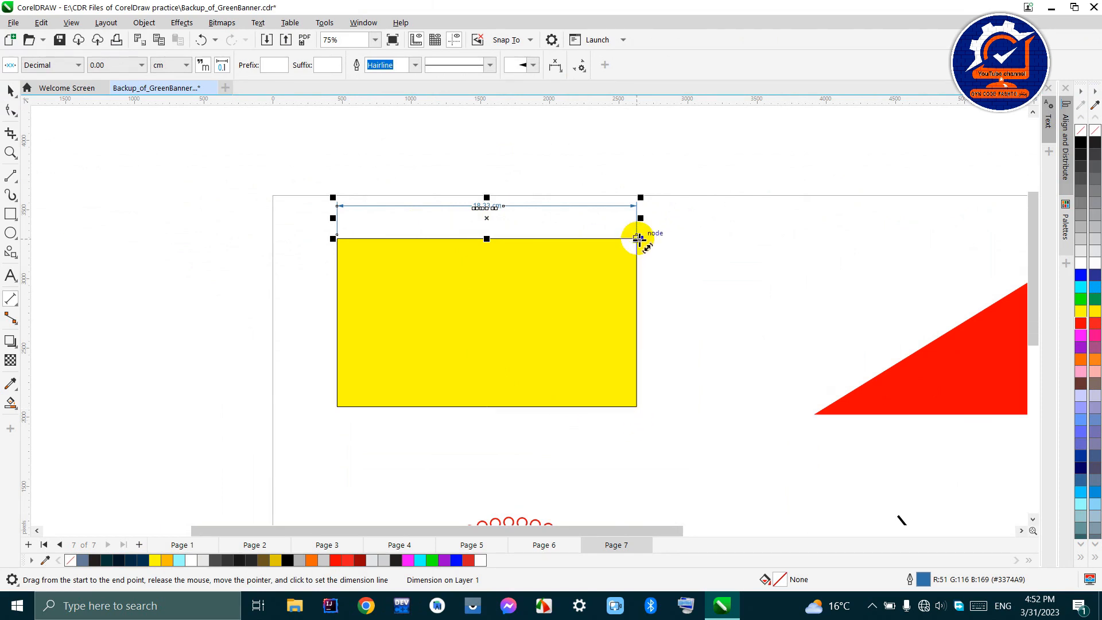
- Add a parallel dimension for the yellow rectangle's height, placing the dimension line to the right of the shape
{"action": "left_click_drag", "start_coordinate": [638, 239], "coordinate": [636, 410]}
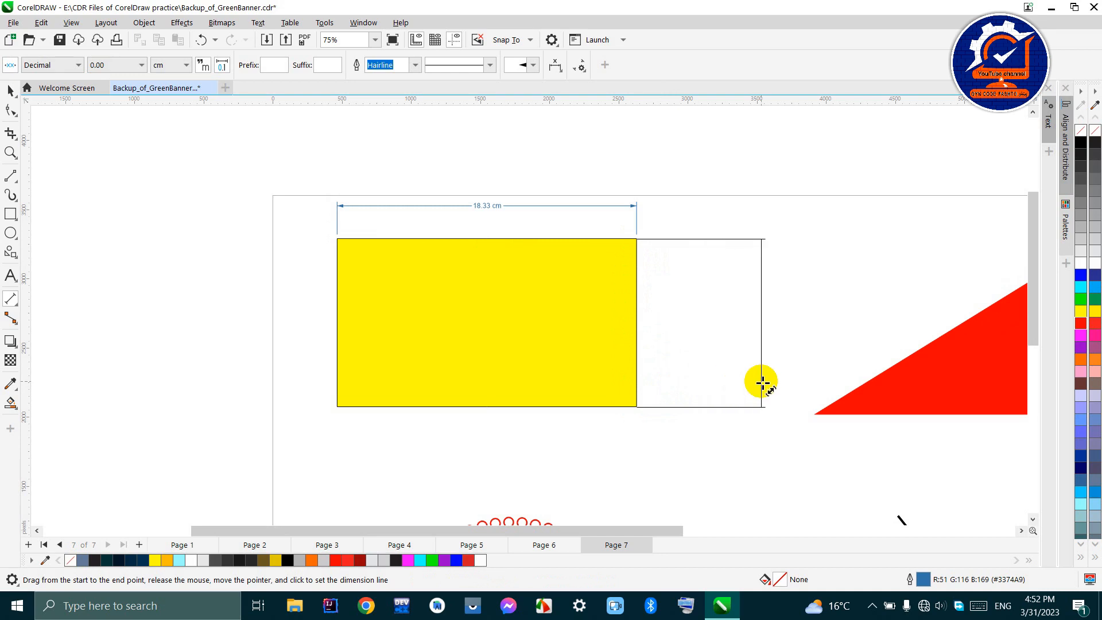
{"action": "left_click", "coordinate": [762, 383]}
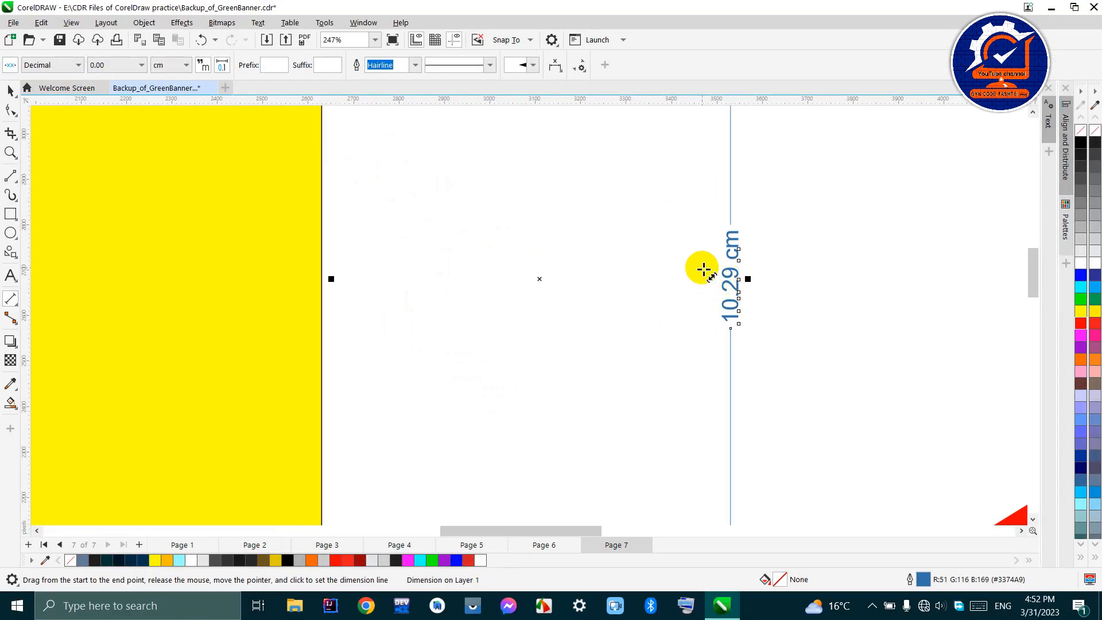
{"action": "scroll", "coordinate": [437, 306], "scroll_direction": "down", "scroll_amount": 3}
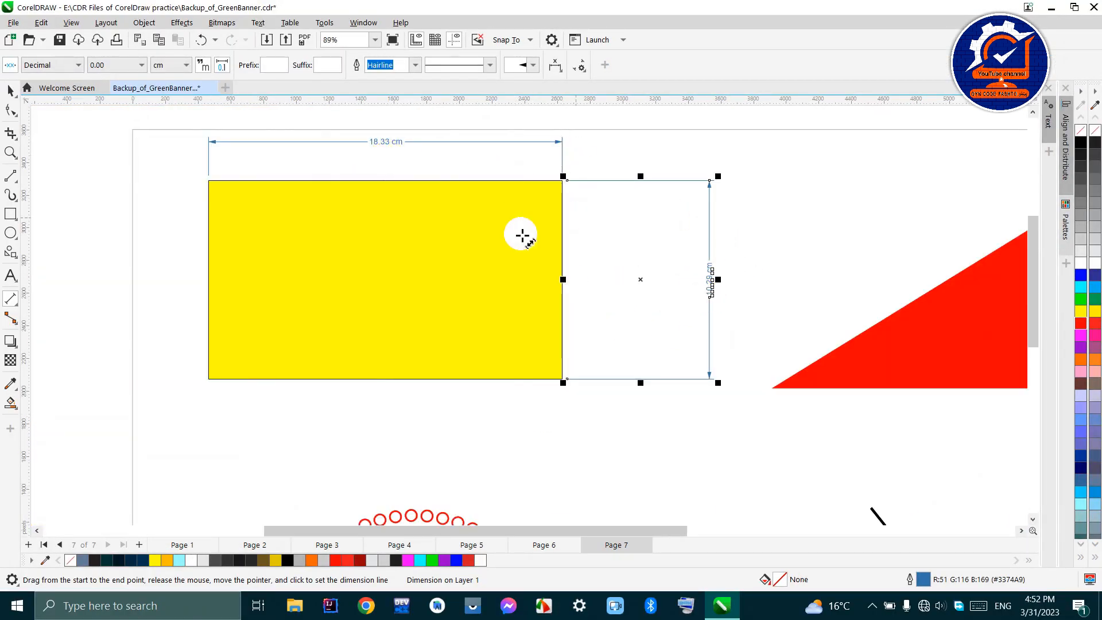
{"action": "scroll", "coordinate": [327, 226], "scroll_direction": "down", "scroll_amount": 3}
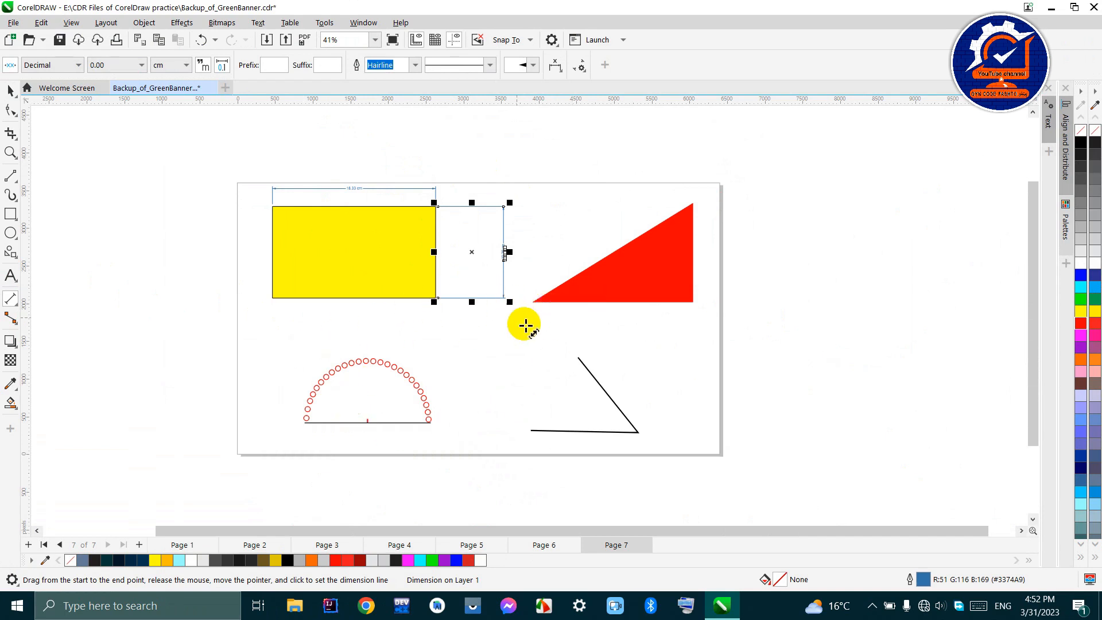
- Dimension the red triangle's vertical side with the Horizontal or Vertical Dimension tool, placing the line just right of it
{"action": "left_click", "coordinate": [689, 214]}
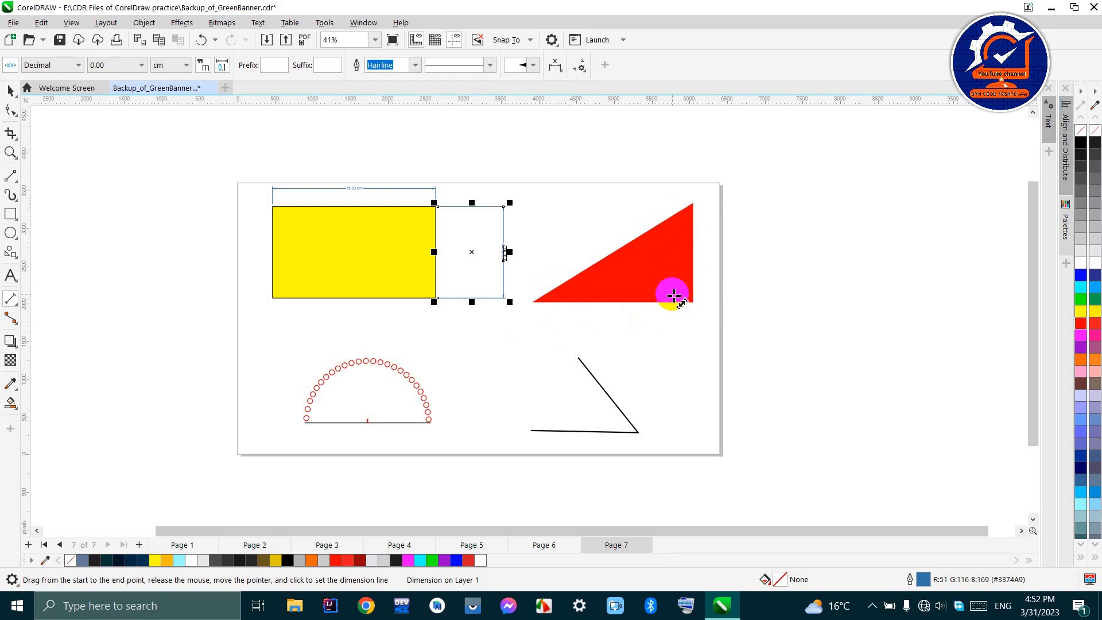
{"action": "left_click", "coordinate": [8, 299]}
{"action": "left_click", "coordinate": [12, 297]}
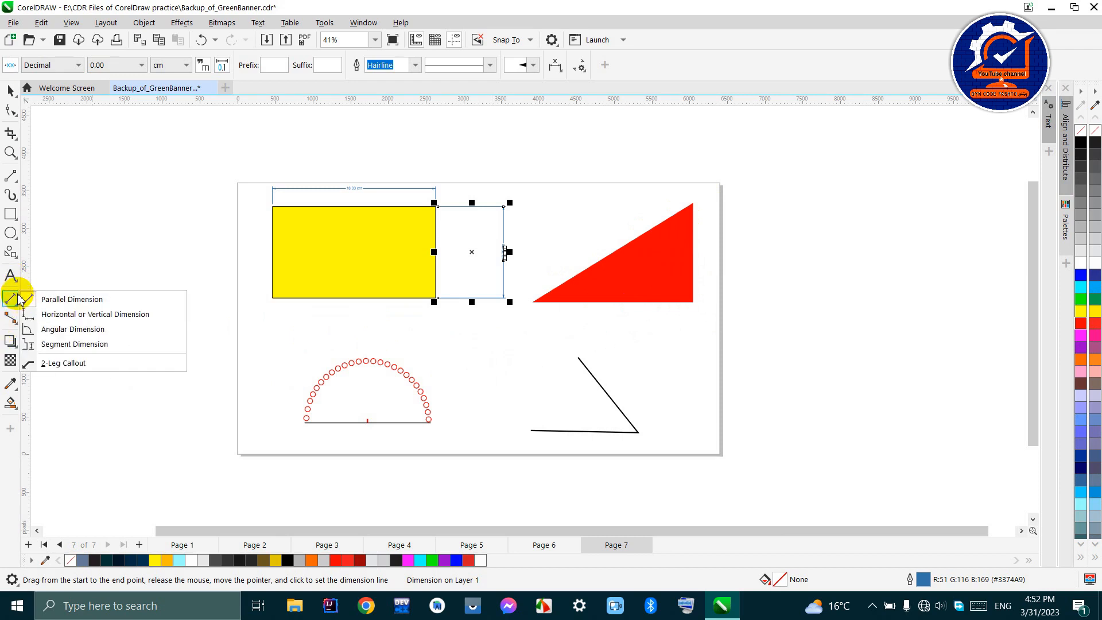
{"action": "left_click", "coordinate": [75, 321]}
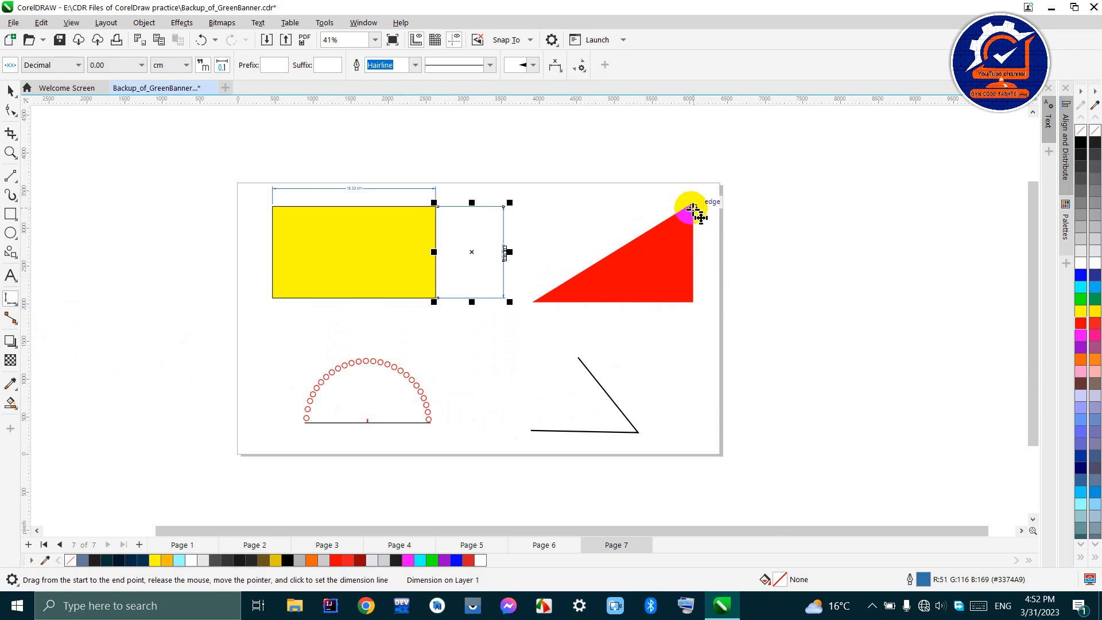
{"action": "left_click_drag", "start_coordinate": [693, 205], "coordinate": [700, 302]}
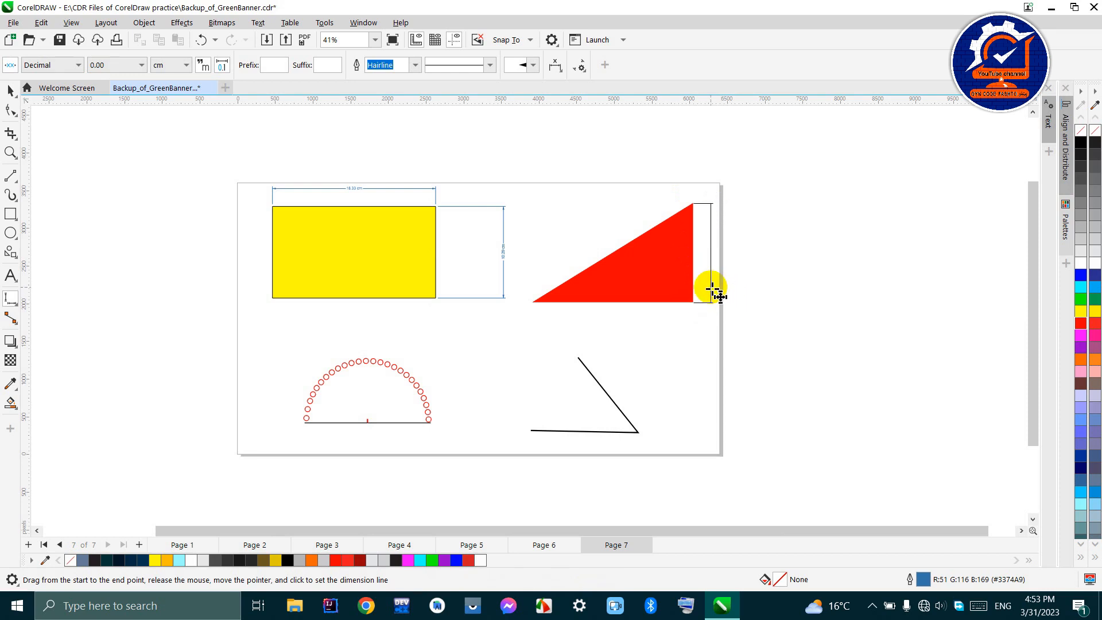
{"action": "left_click", "coordinate": [712, 288]}
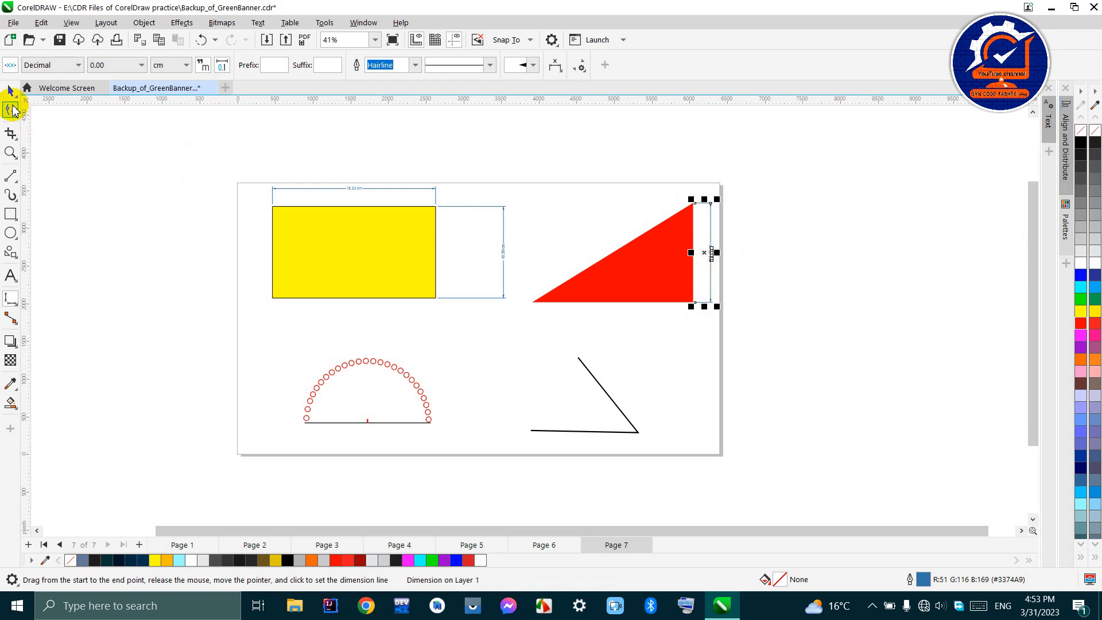
{"action": "left_click", "coordinate": [11, 93]}
{"action": "left_click", "coordinate": [767, 276]}
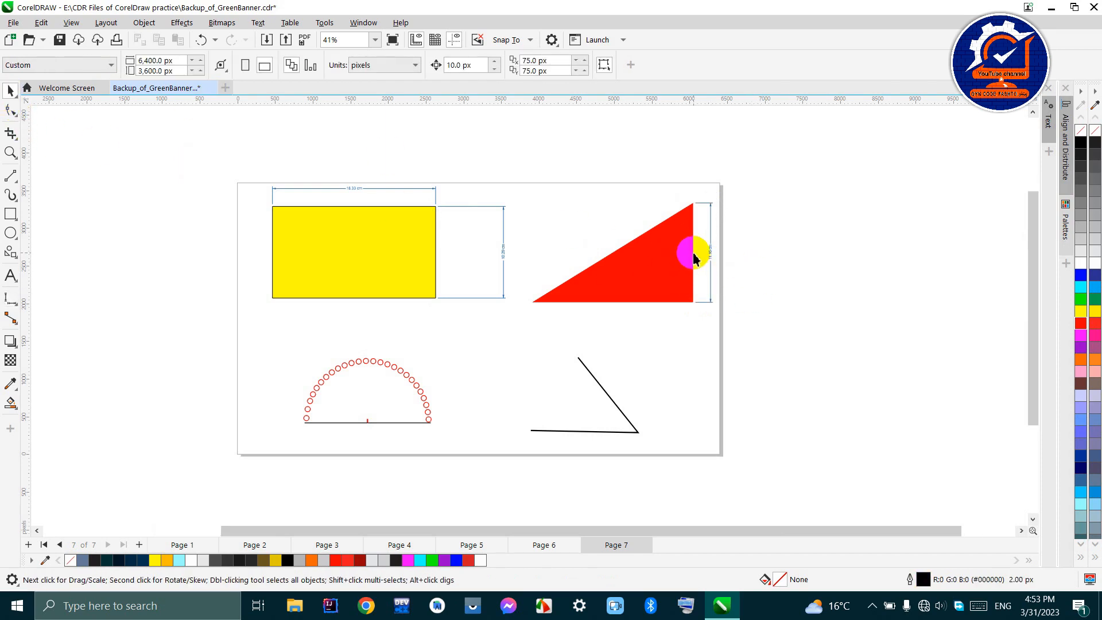
{"action": "scroll", "coordinate": [695, 255], "scroll_direction": "up", "scroll_amount": 2}
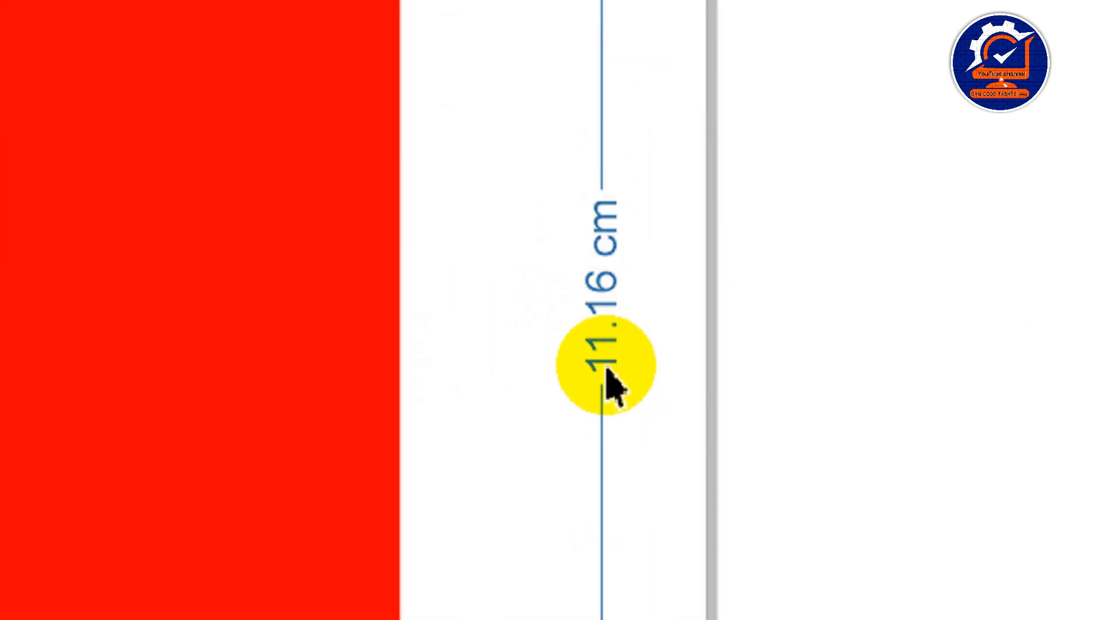
{"action": "scroll", "coordinate": [577, 347], "scroll_direction": "down", "scroll_amount": 2}
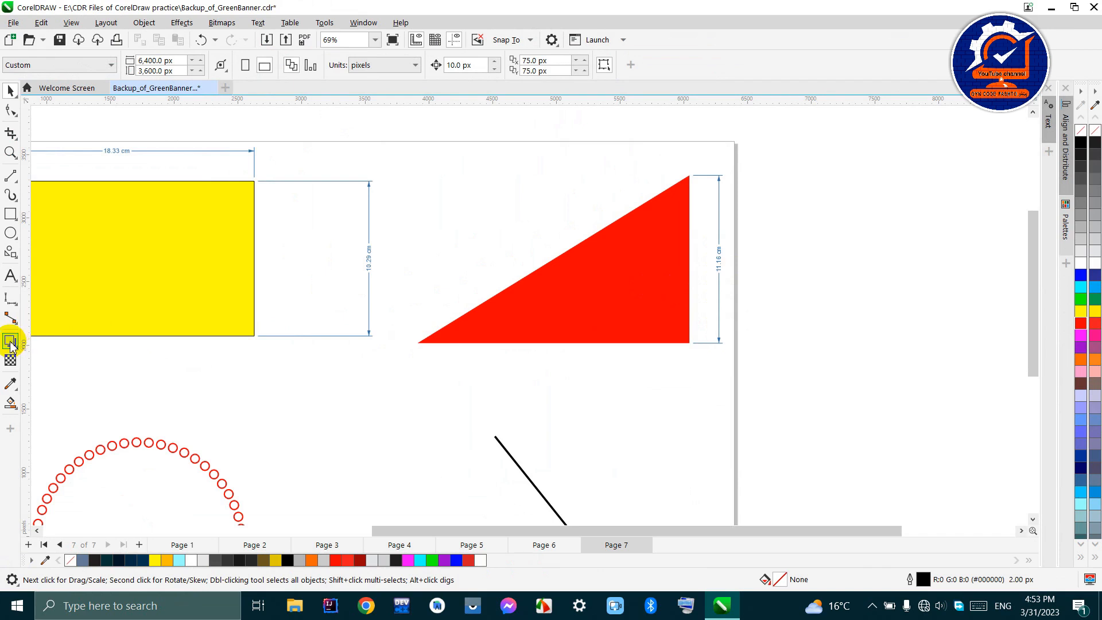
- Add a horizontal dimension for the red triangle's base, placing the dimension line just below it
{"action": "left_click", "coordinate": [10, 301]}
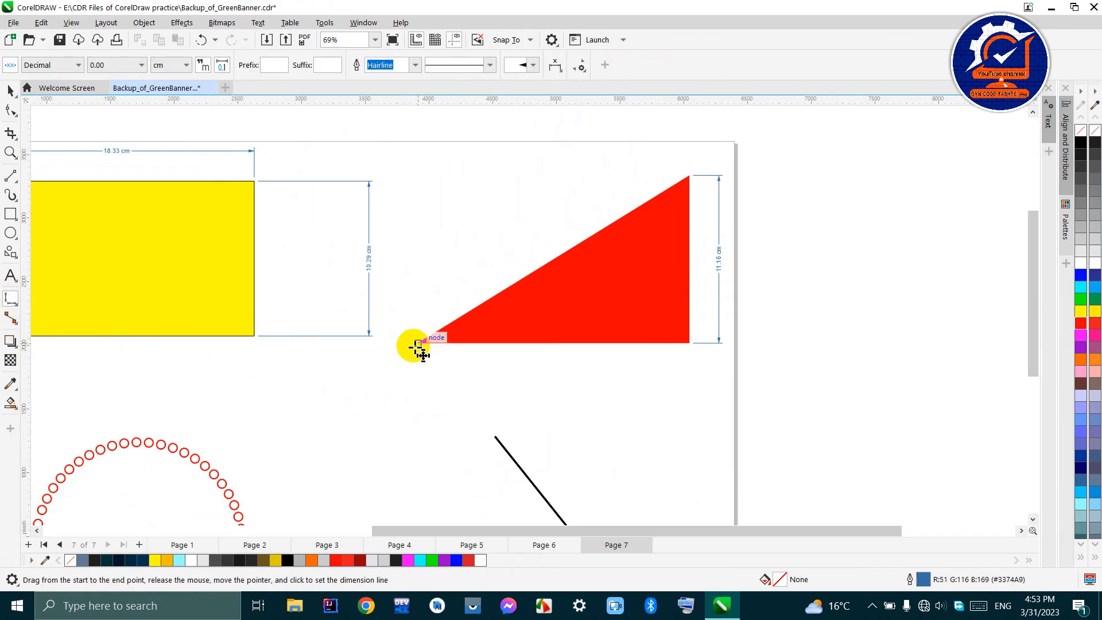
{"action": "left_click_drag", "start_coordinate": [419, 342], "coordinate": [691, 345]}
{"action": "left_click", "coordinate": [684, 374]}
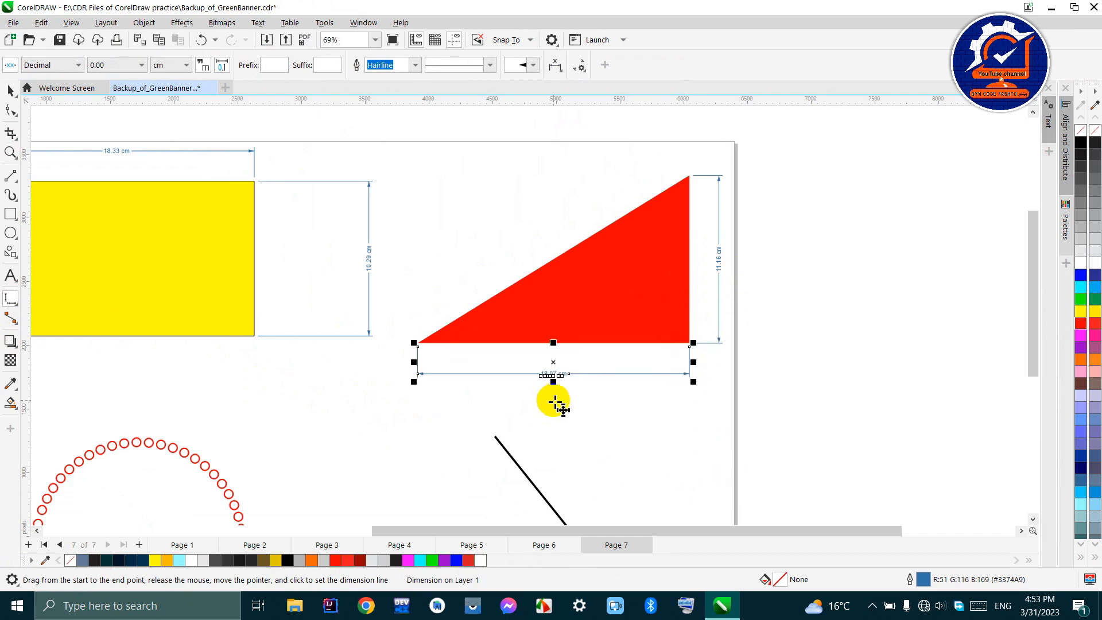
{"action": "scroll", "coordinate": [561, 386], "scroll_direction": "up", "scroll_amount": 1}
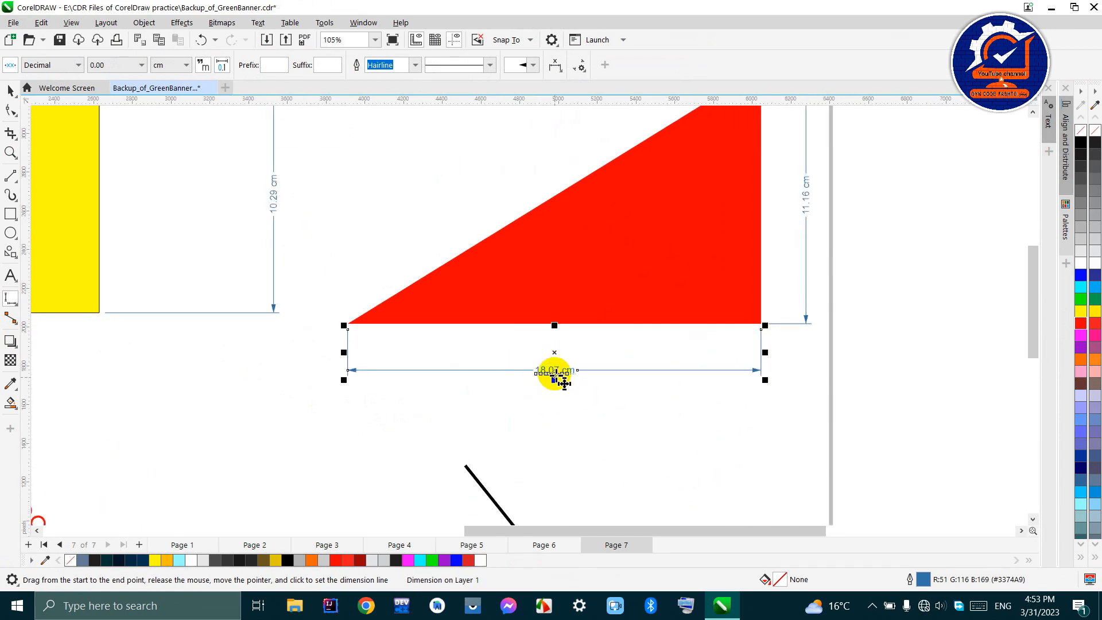
{"action": "scroll", "coordinate": [564, 383], "scroll_direction": "up", "scroll_amount": 2}
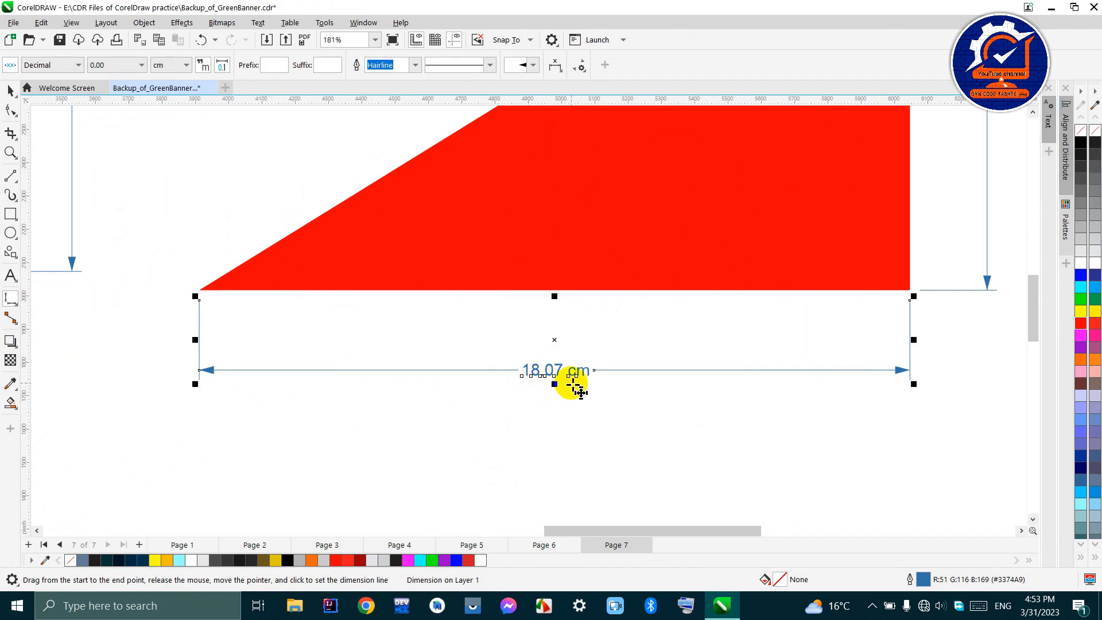
{"action": "scroll", "coordinate": [586, 373], "scroll_direction": "down", "scroll_amount": 3}
{"action": "scroll", "coordinate": [691, 272], "scroll_direction": "down", "scroll_amount": 2}
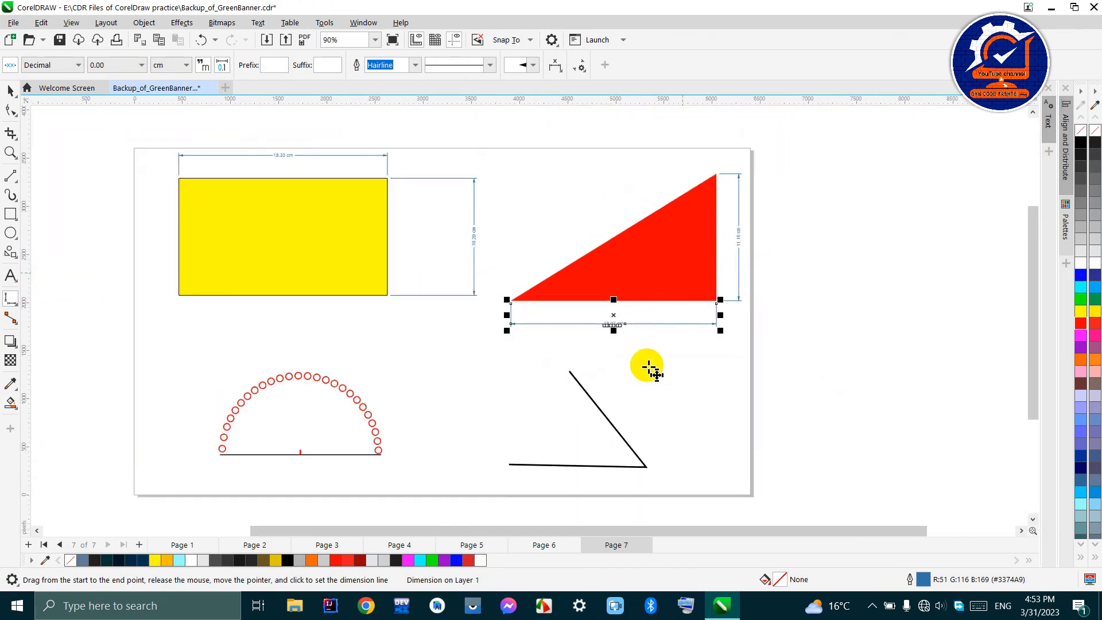
- Try dimensioning the red triangle's sloping side with the Horizontal or Vertical Dimension tool, and undo that dimension
{"action": "left_click", "coordinate": [10, 303]}
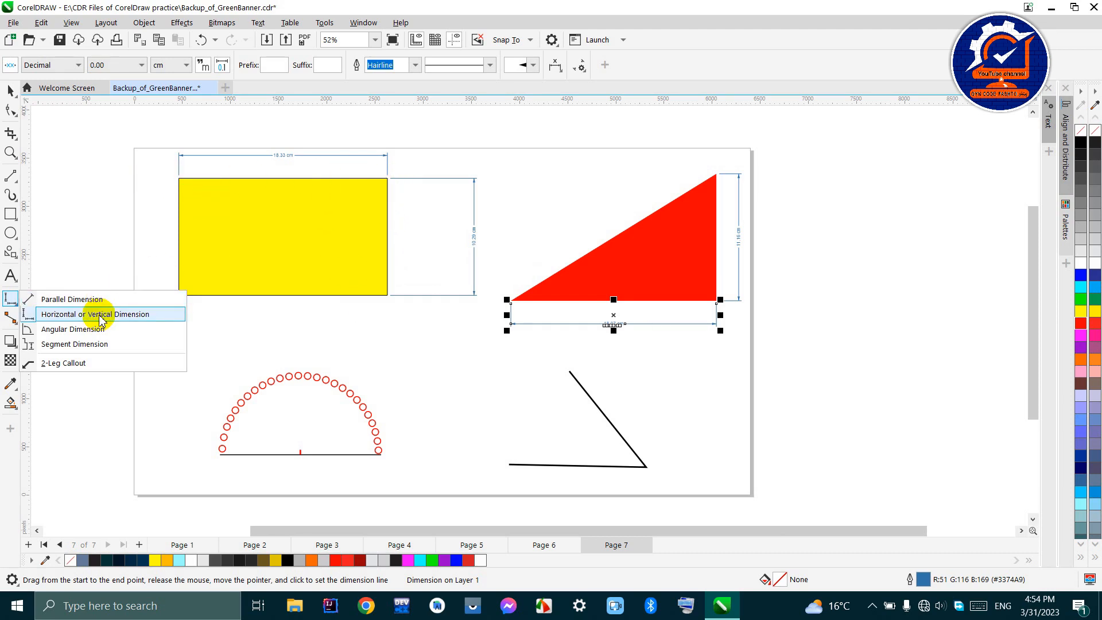
{"action": "mouse_move", "coordinate": [15, 312]}
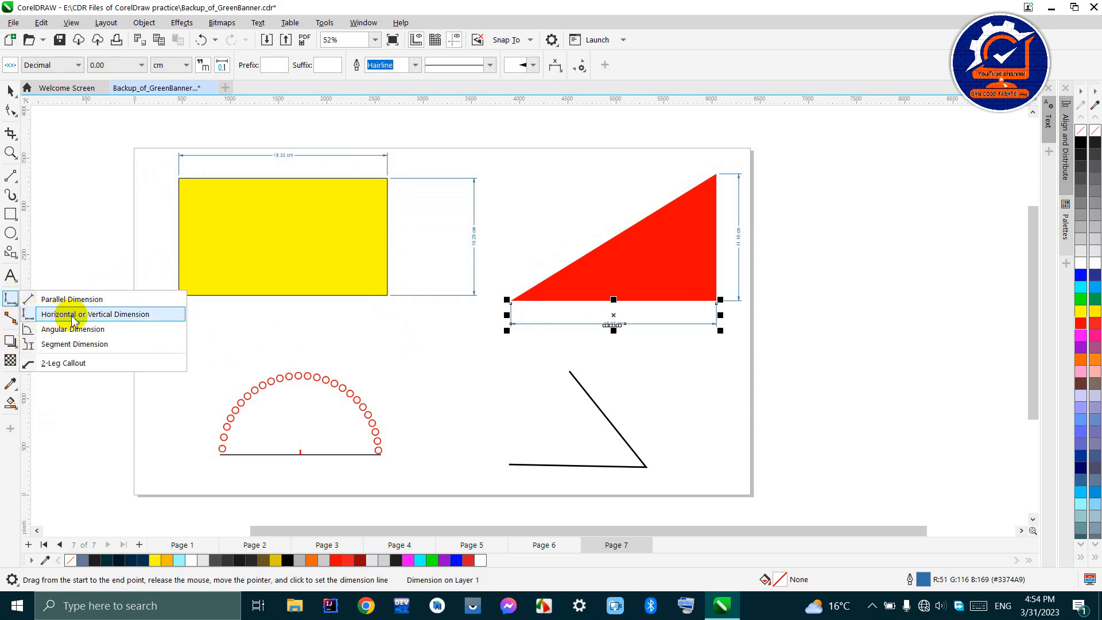
{"action": "left_click", "coordinate": [118, 316]}
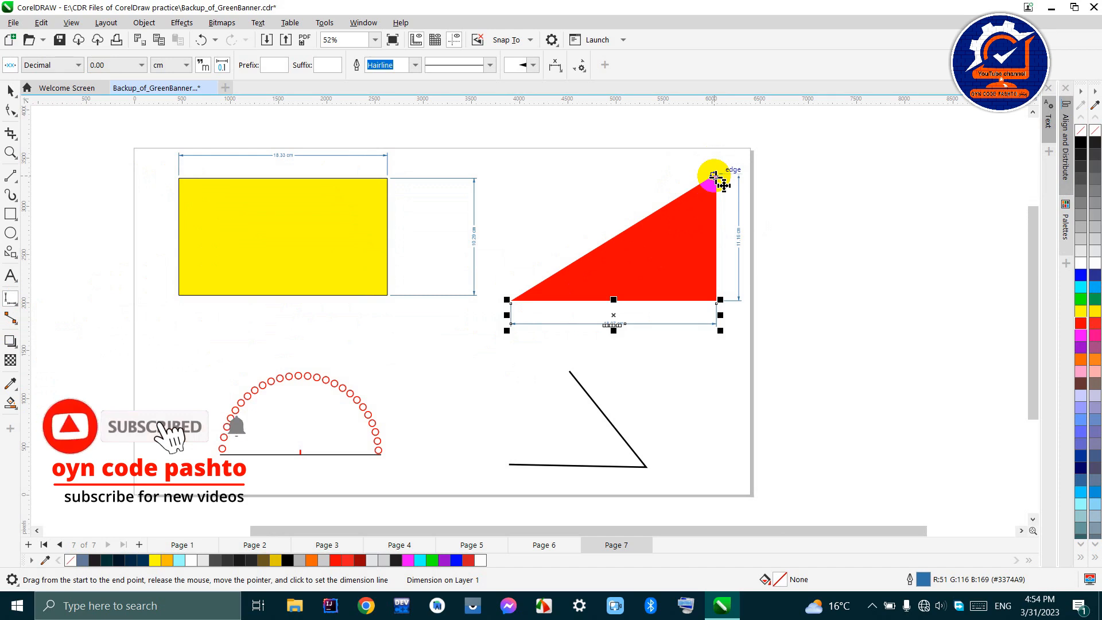
{"action": "left_click_drag", "start_coordinate": [714, 175], "coordinate": [515, 298]}
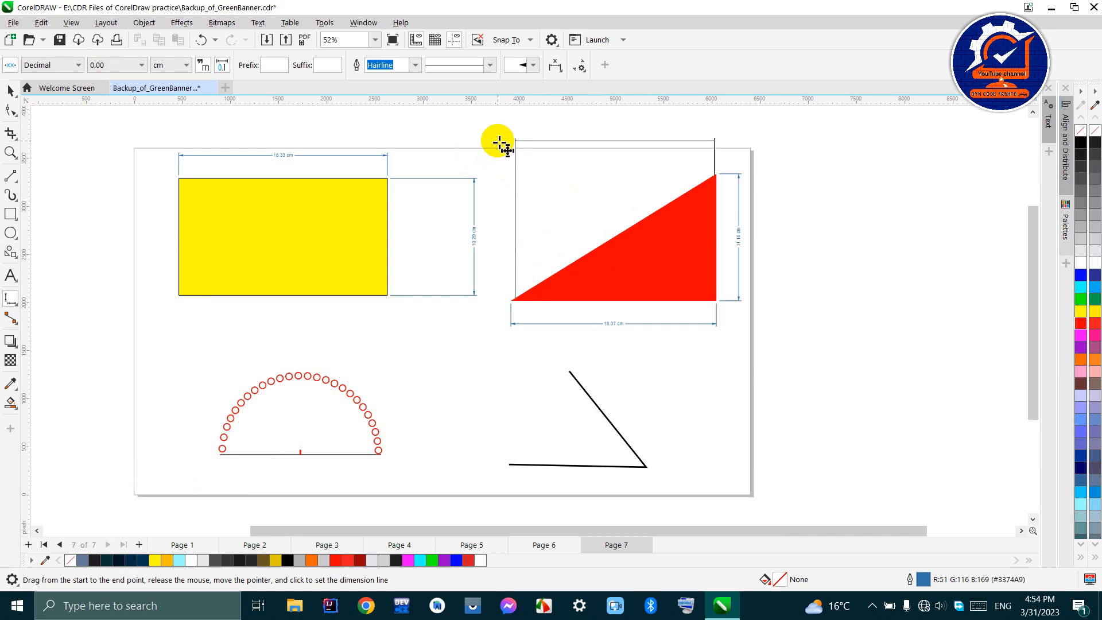
{"action": "left_click", "coordinate": [519, 171]}
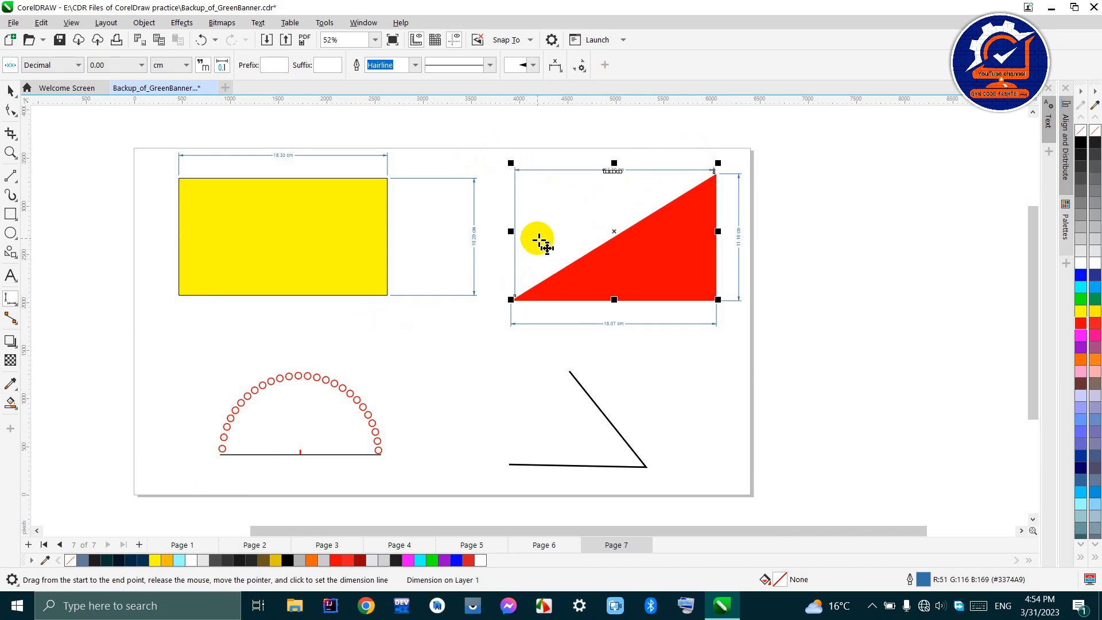
{"action": "key", "text": "ctrl+z"}
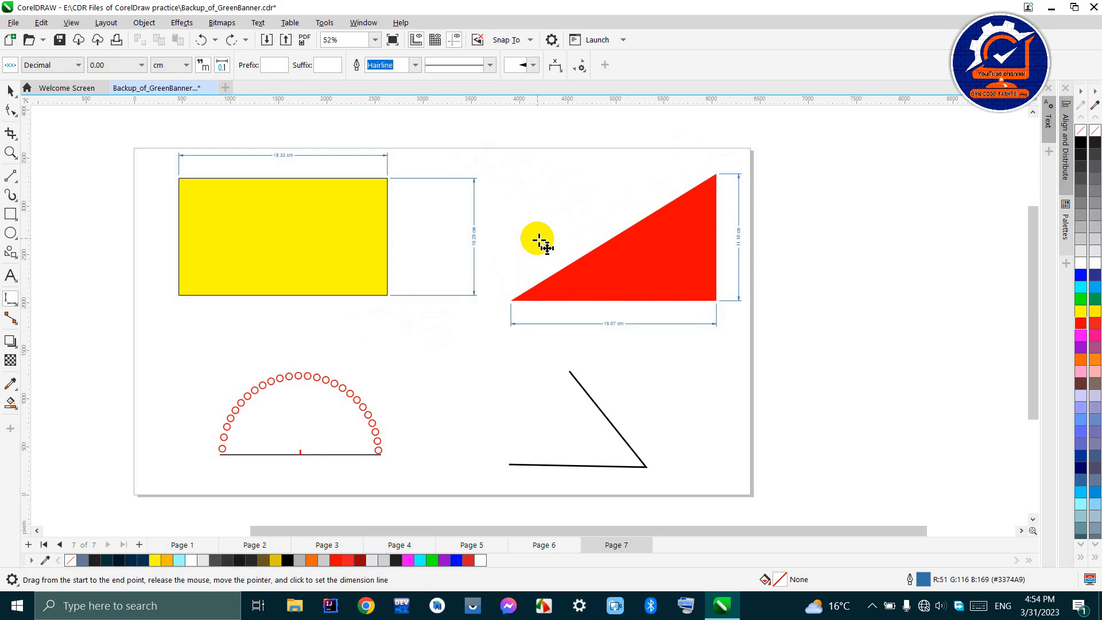
- Add a Parallel Dimension along the red triangle's sloping side, with the dimension line offset above the edge
{"action": "left_click", "coordinate": [12, 303]}
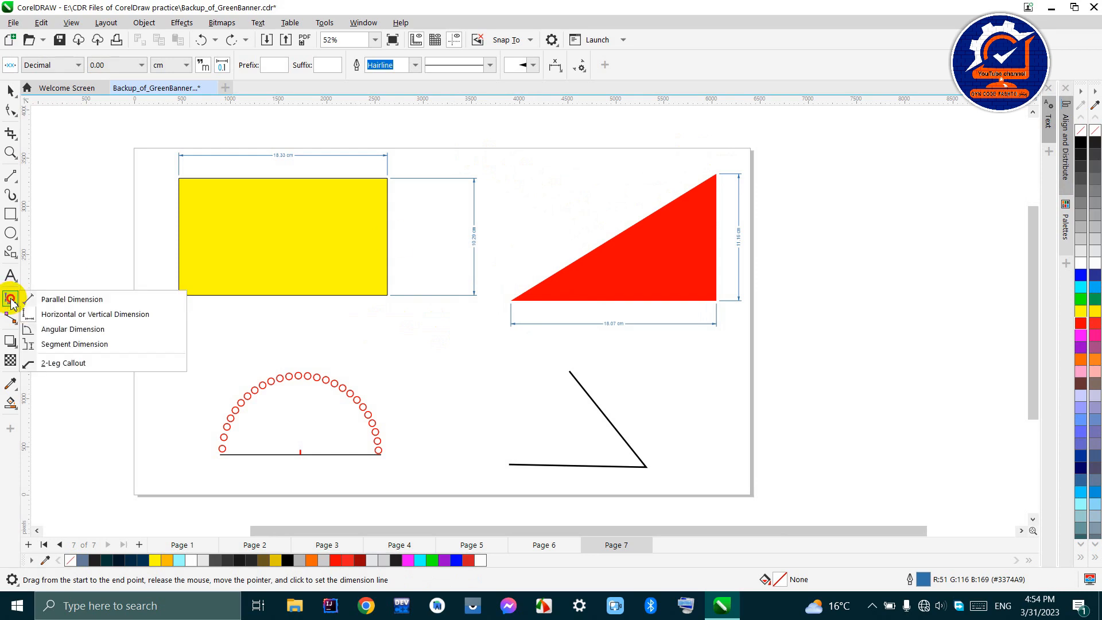
{"action": "left_click", "coordinate": [46, 300]}
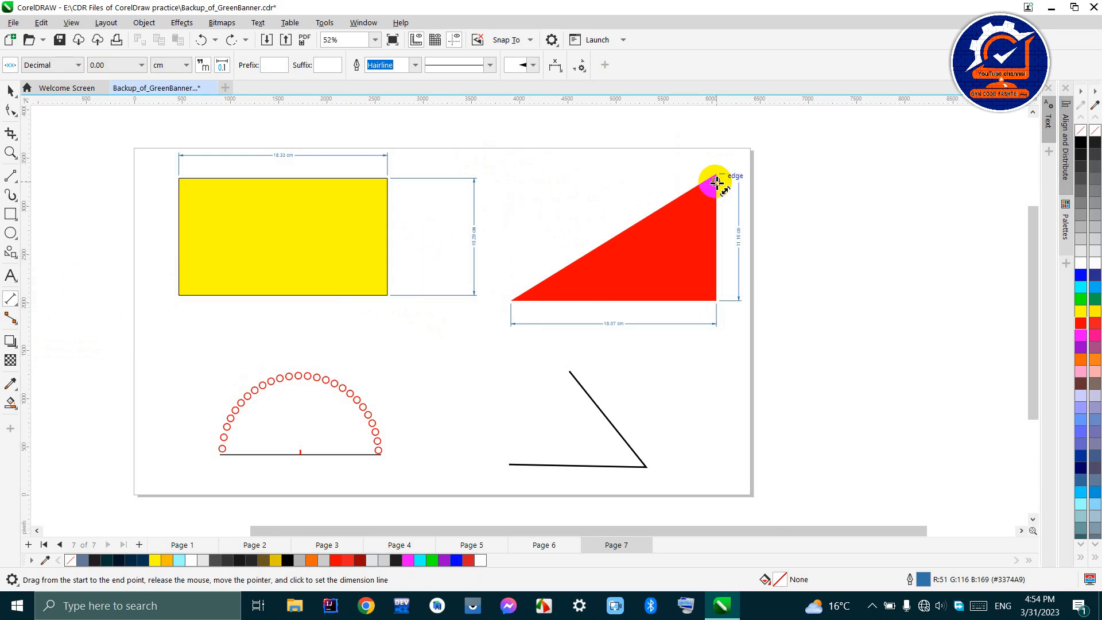
{"action": "left_click_drag", "start_coordinate": [718, 174], "coordinate": [517, 301]}
{"action": "left_click", "coordinate": [509, 275]}
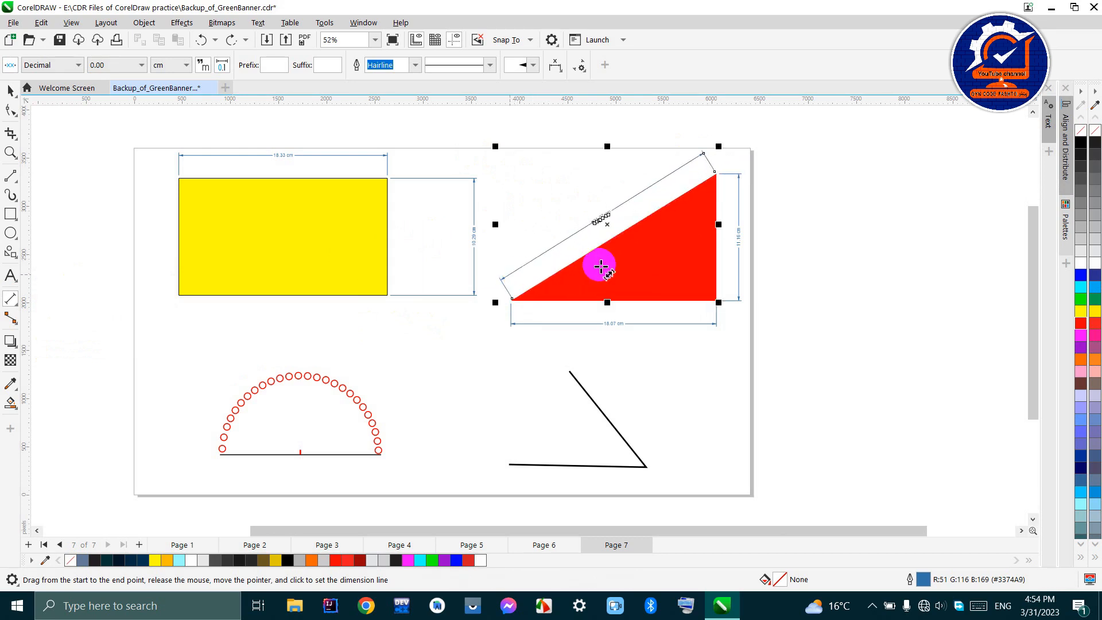
{"action": "scroll", "coordinate": [586, 221], "scroll_direction": "up", "scroll_amount": 2}
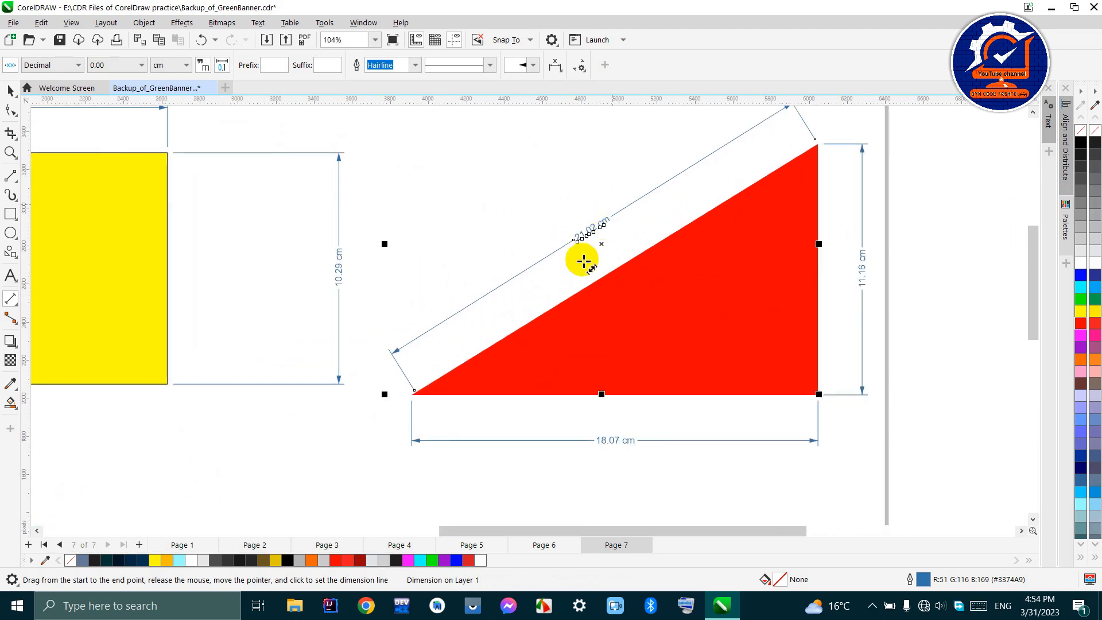
- Examine the parallel dimension along the red triangle's sloping side alongside the triangle's other dimensions
{"action": "scroll", "coordinate": [574, 244], "scroll_direction": "up", "scroll_amount": 2}
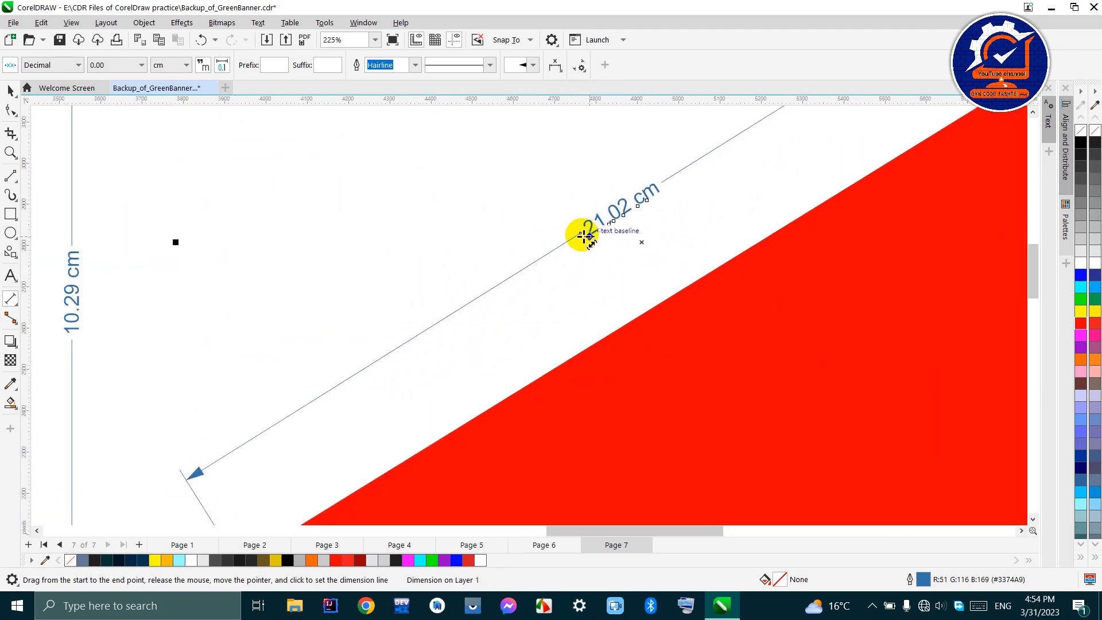
{"action": "scroll", "coordinate": [586, 228], "scroll_direction": "down", "scroll_amount": 3}
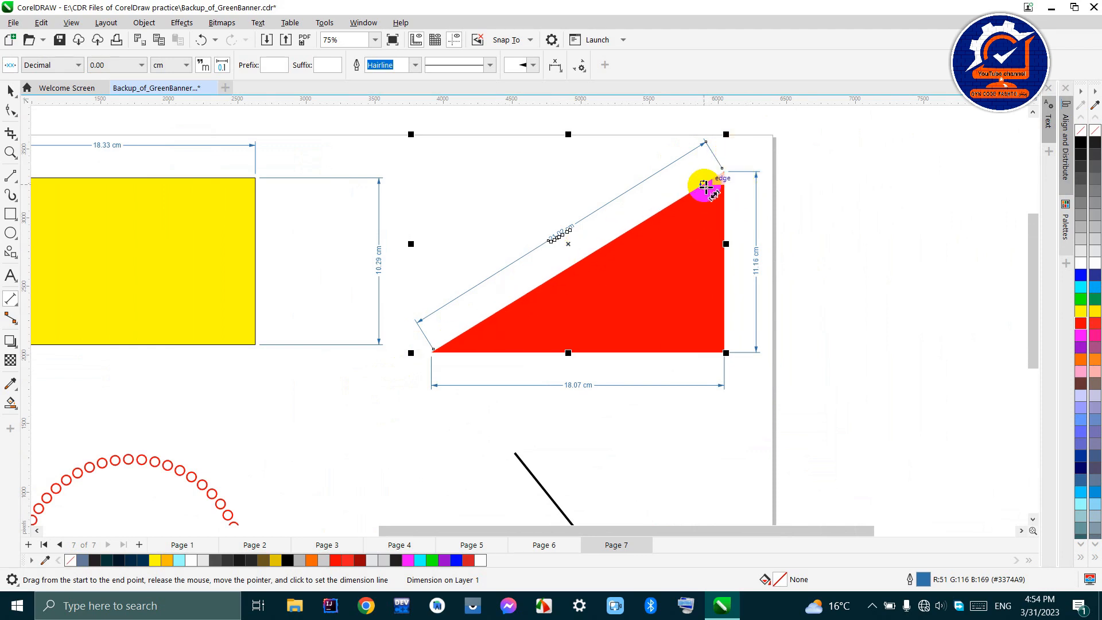
{"action": "scroll", "coordinate": [560, 236], "scroll_direction": "up", "scroll_amount": 1}
{"action": "scroll", "coordinate": [560, 236], "scroll_direction": "up", "scroll_amount": 2}
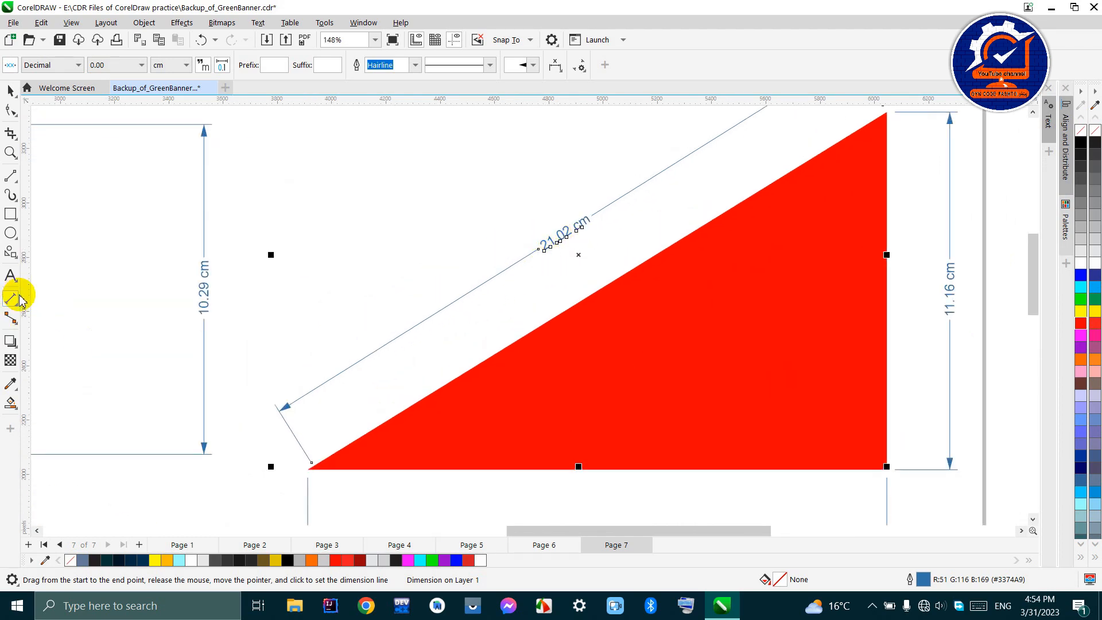
{"action": "scroll", "coordinate": [620, 286], "scroll_direction": "down", "scroll_amount": 2}
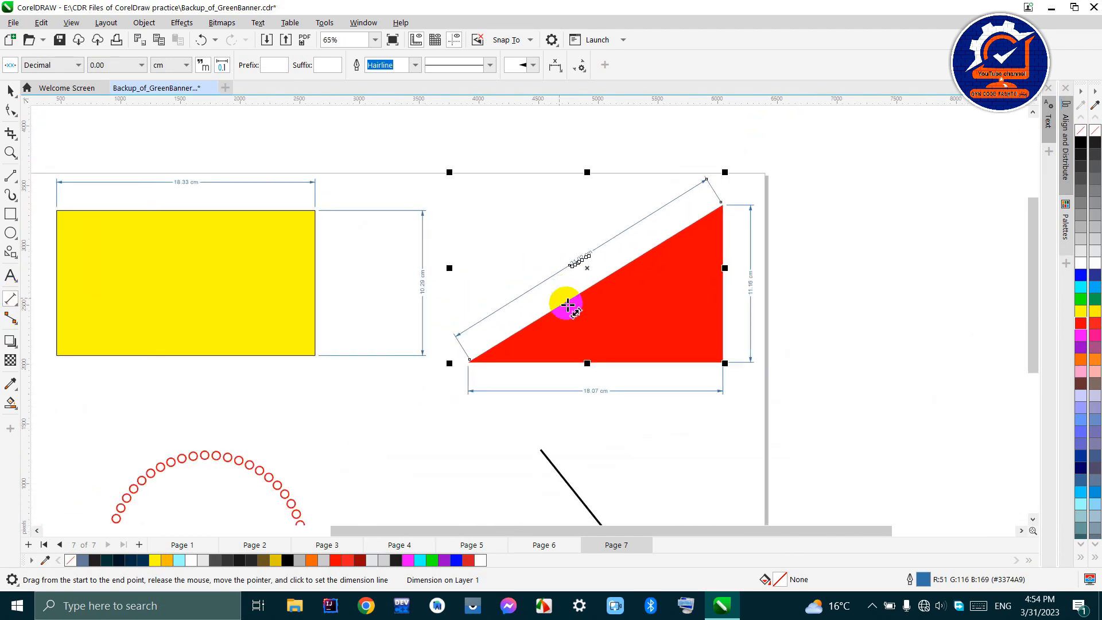
{"action": "left_click", "coordinate": [10, 304]}
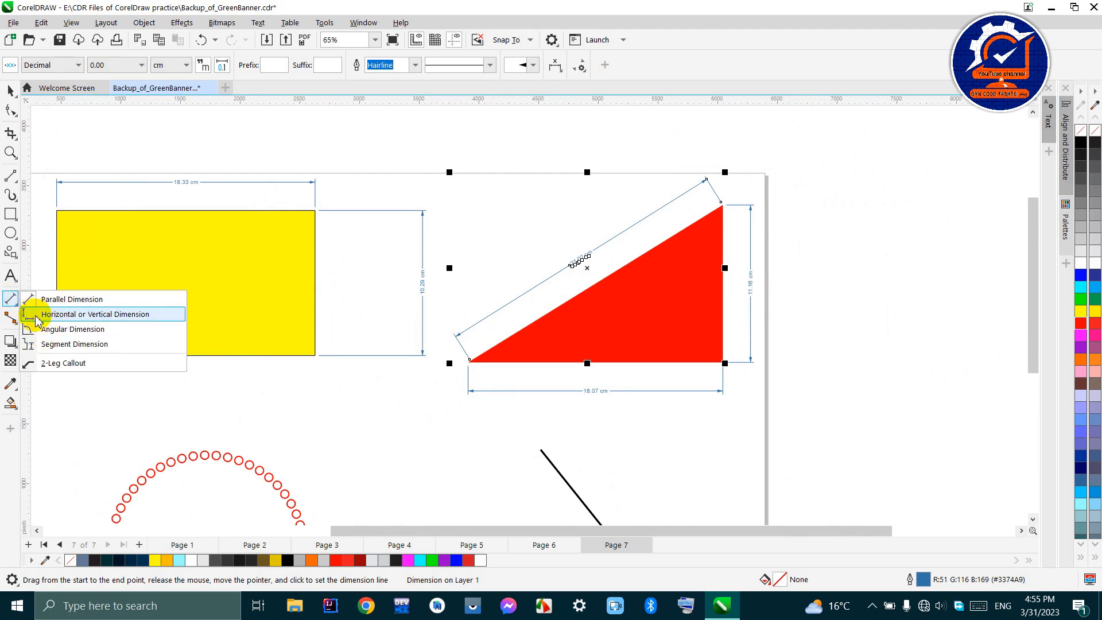
{"action": "left_click", "coordinate": [58, 295]}
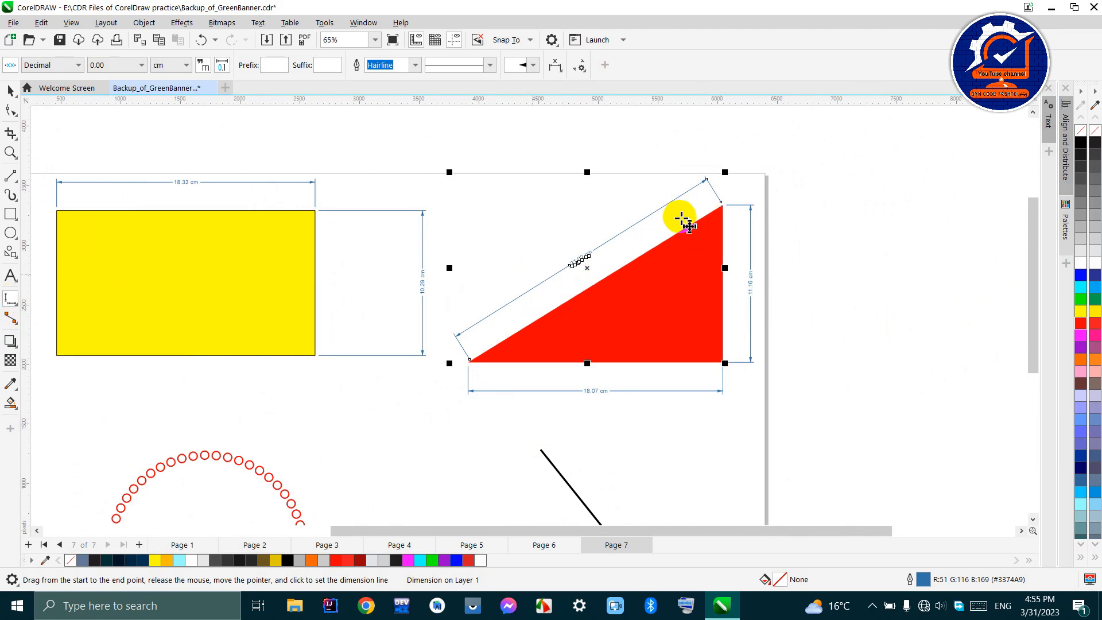
{"action": "left_click", "coordinate": [670, 297]}
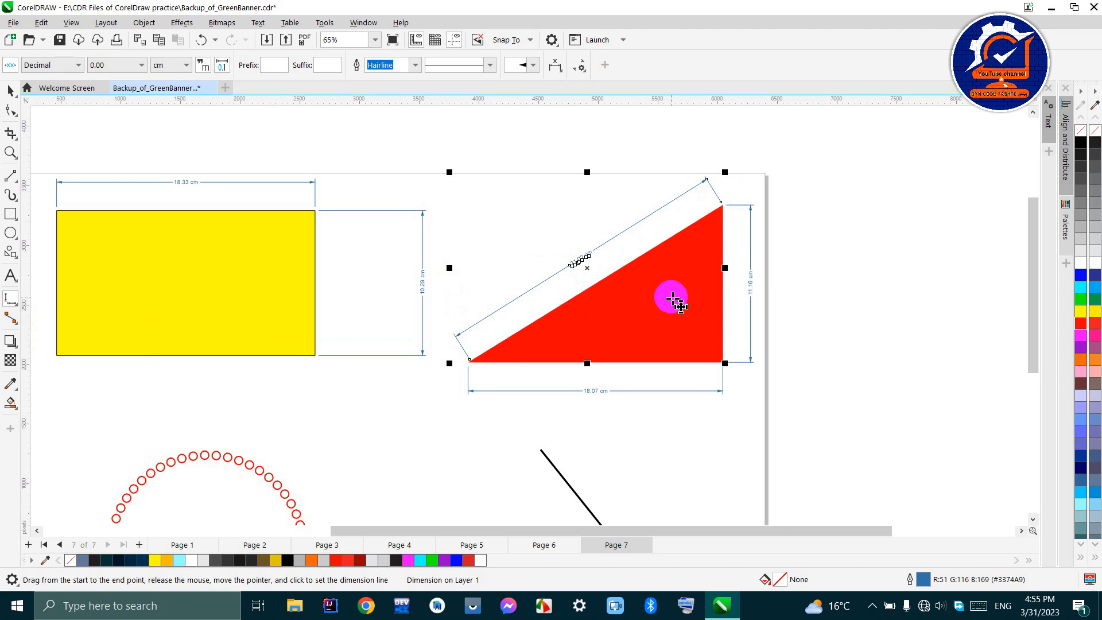
{"action": "scroll", "coordinate": [675, 300], "scroll_direction": "down", "scroll_amount": 2}
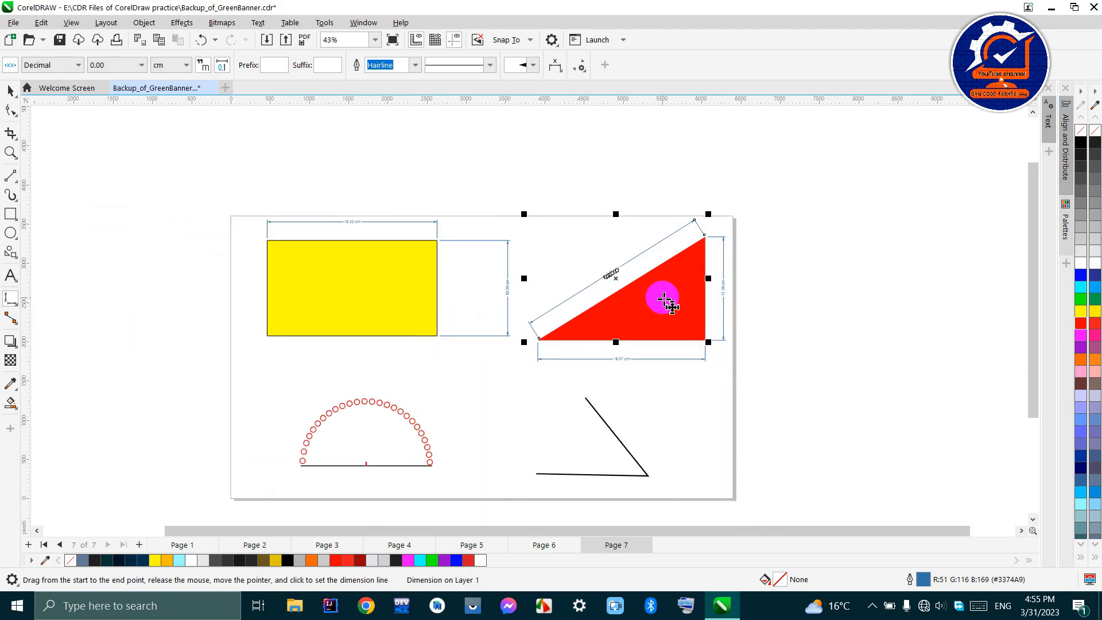
- Add an Angular Dimension of about 89° from the semicircle's centre mark, between a vertical line and the right half of the baseline
{"action": "left_click", "coordinate": [7, 304]}
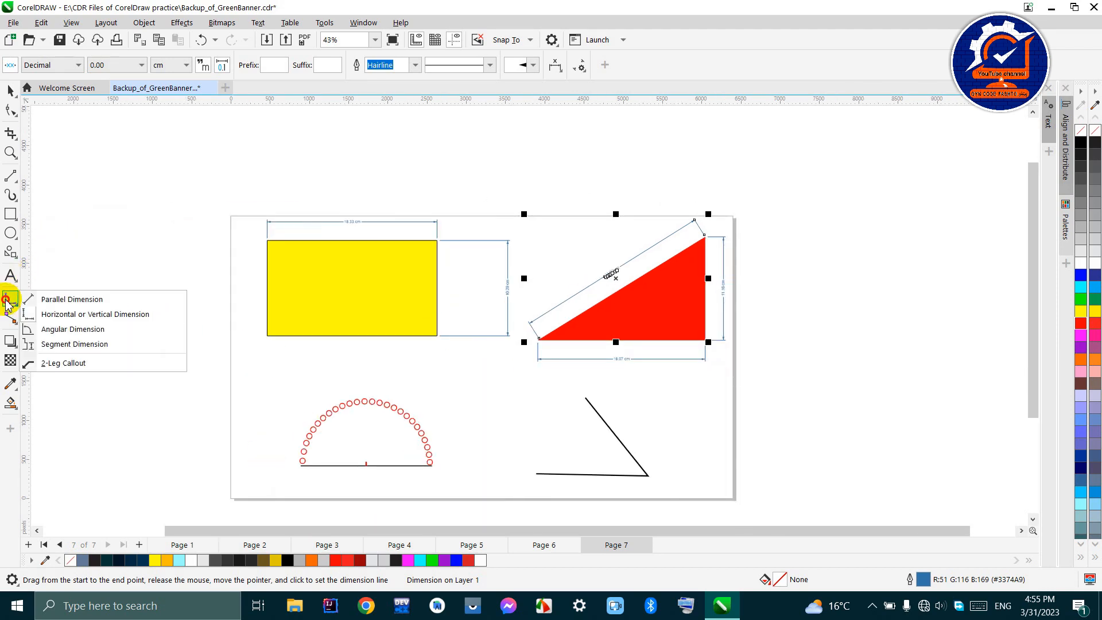
{"action": "left_click", "coordinate": [53, 332]}
{"action": "scroll", "coordinate": [362, 450], "scroll_direction": "up", "scroll_amount": 3}
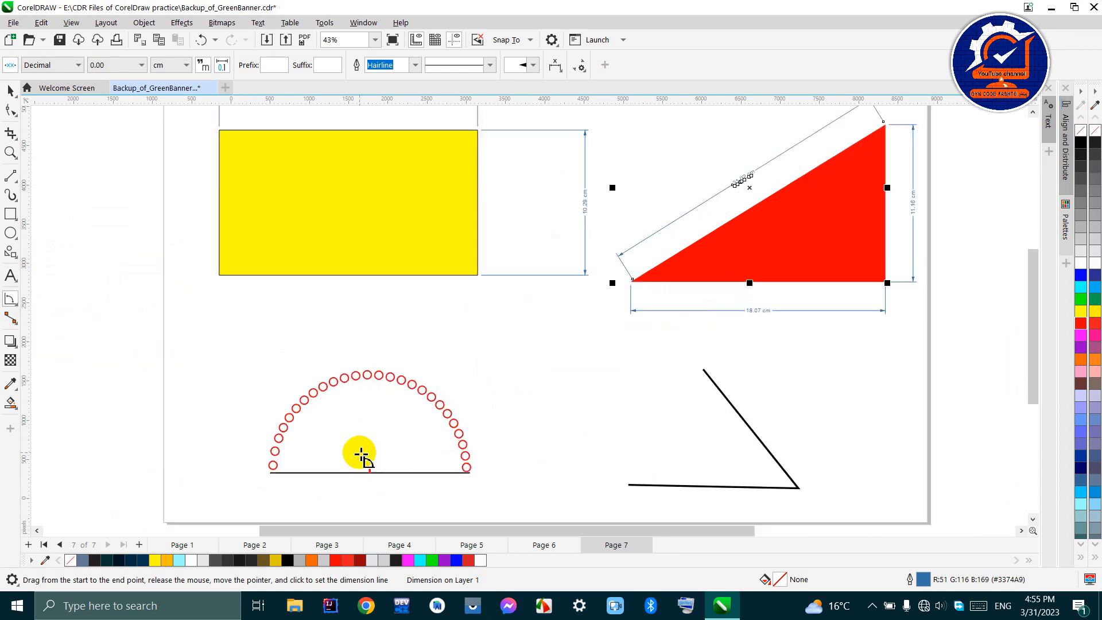
{"action": "scroll", "coordinate": [349, 514], "scroll_direction": "up", "scroll_amount": 2}
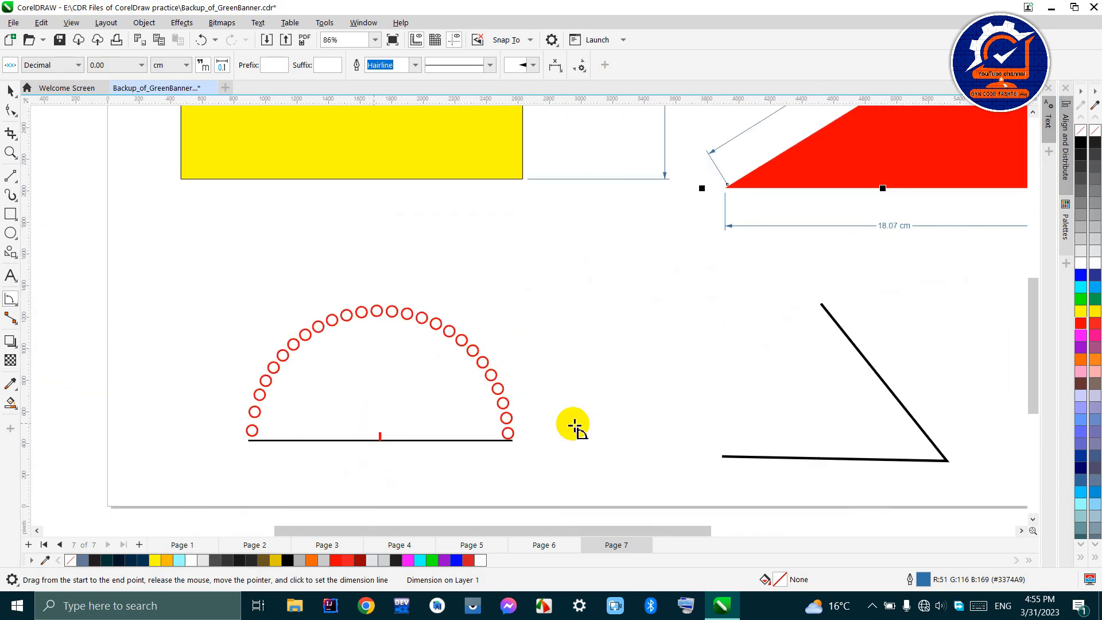
{"action": "left_click", "coordinate": [381, 432]}
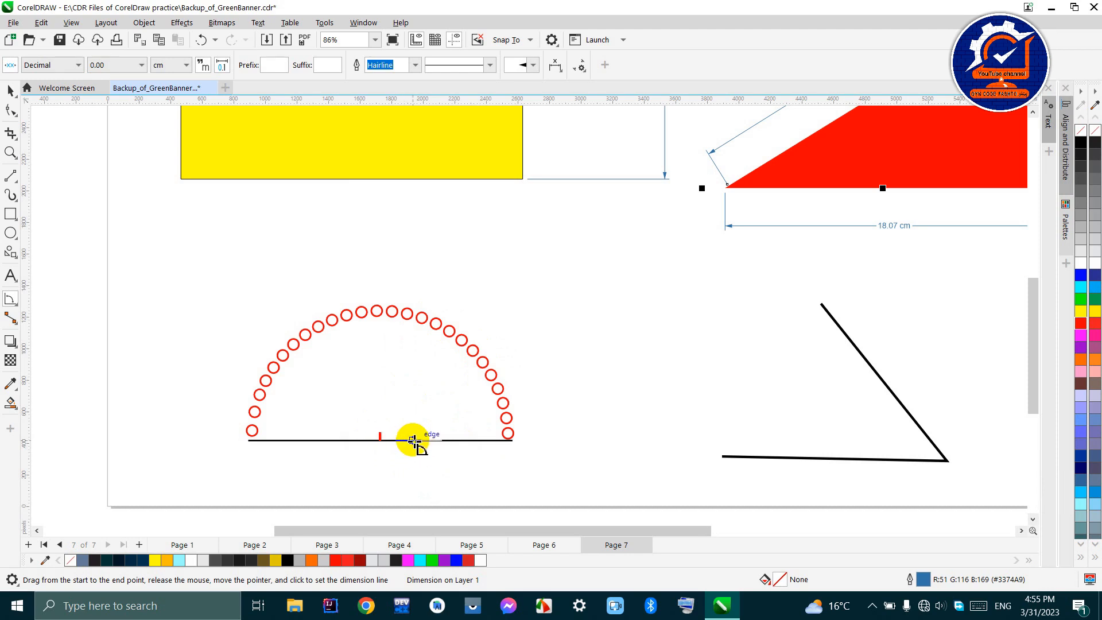
{"action": "left_click", "coordinate": [380, 438]}
{"action": "left_click_drag", "start_coordinate": [380, 438], "coordinate": [377, 314]}
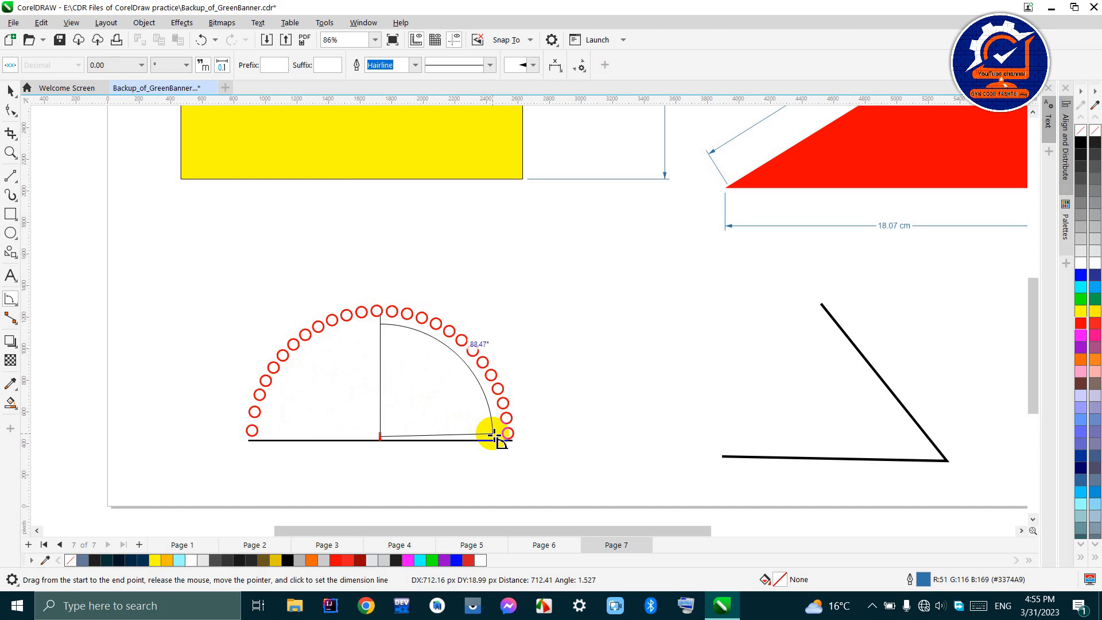
{"action": "left_click", "coordinate": [494, 437]}
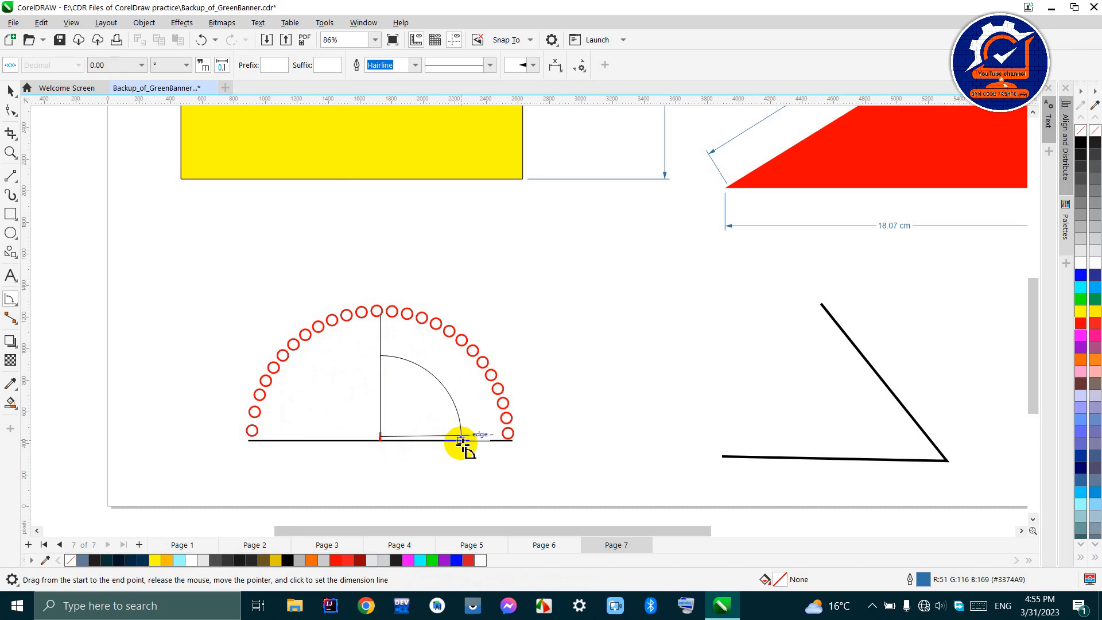
{"action": "left_click", "coordinate": [459, 446]}
- Examine the angular dimension's value, arc and extension lines inside the semicircle
{"action": "scroll", "coordinate": [446, 428], "scroll_direction": "up", "scroll_amount": 2}
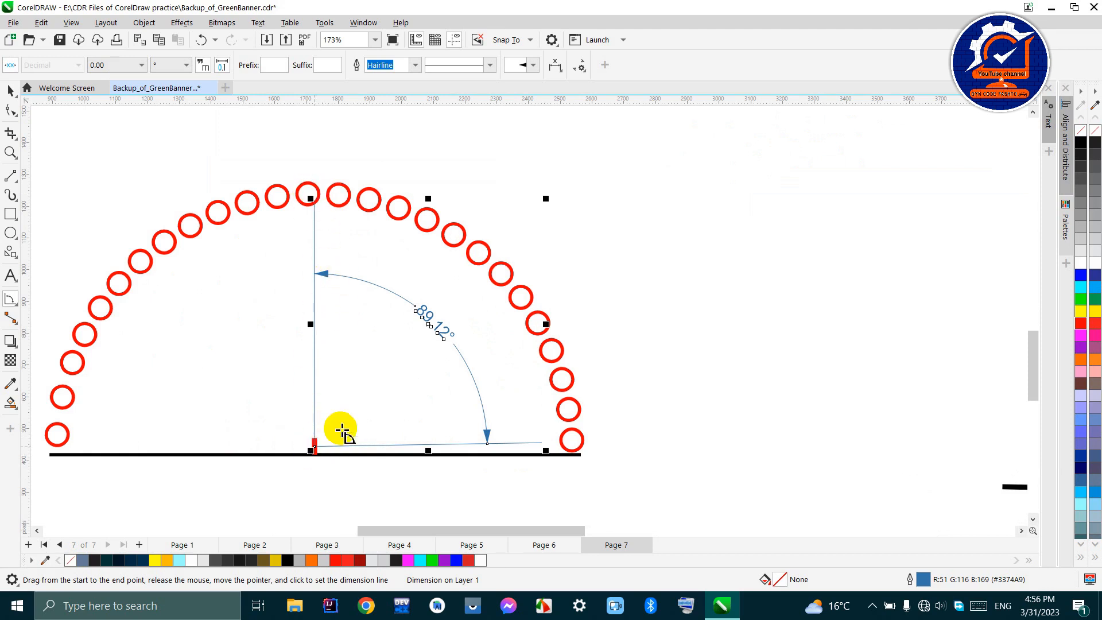
{"action": "scroll", "coordinate": [420, 311], "scroll_direction": "up", "scroll_amount": 1}
{"action": "scroll", "coordinate": [420, 311], "scroll_direction": "up", "scroll_amount": 2}
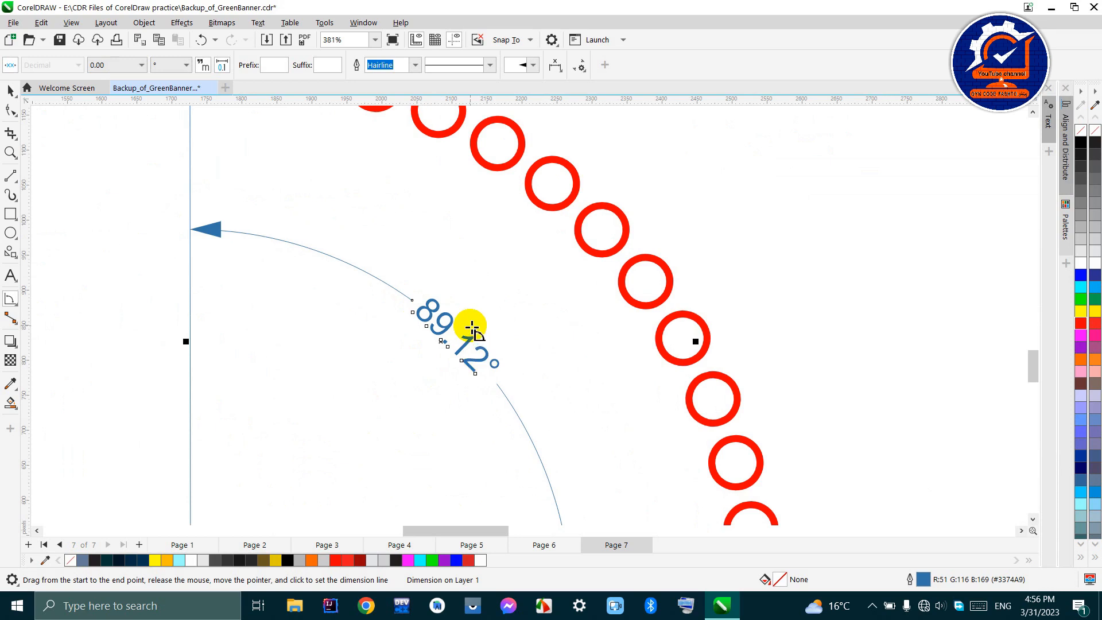
{"action": "scroll", "coordinate": [467, 327], "scroll_direction": "down", "scroll_amount": 2}
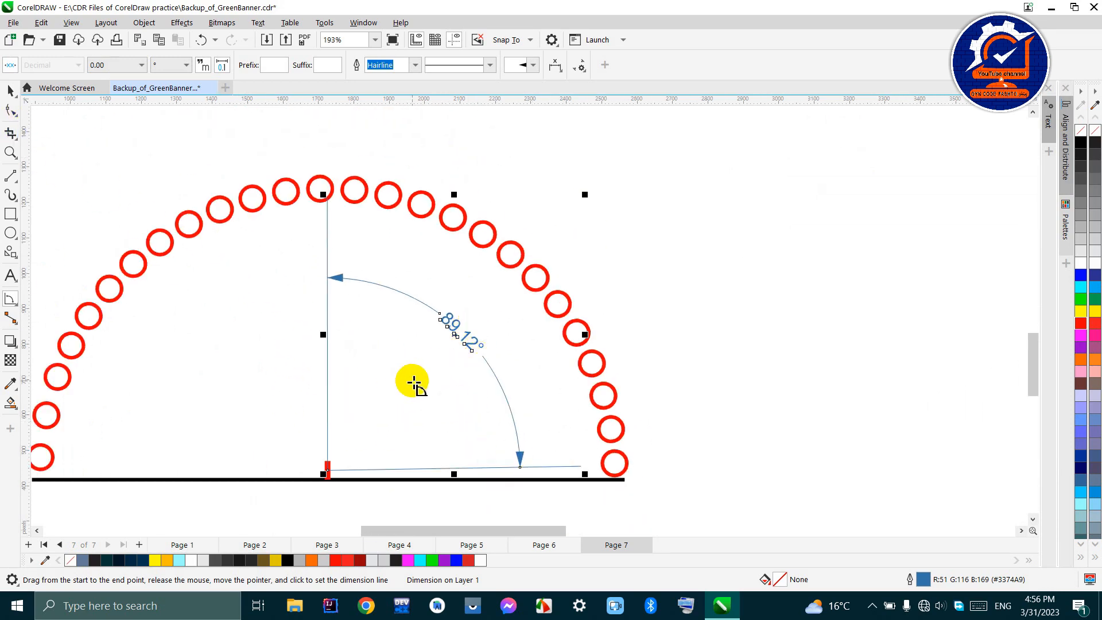
{"action": "scroll", "coordinate": [432, 368], "scroll_direction": "up", "scroll_amount": 2}
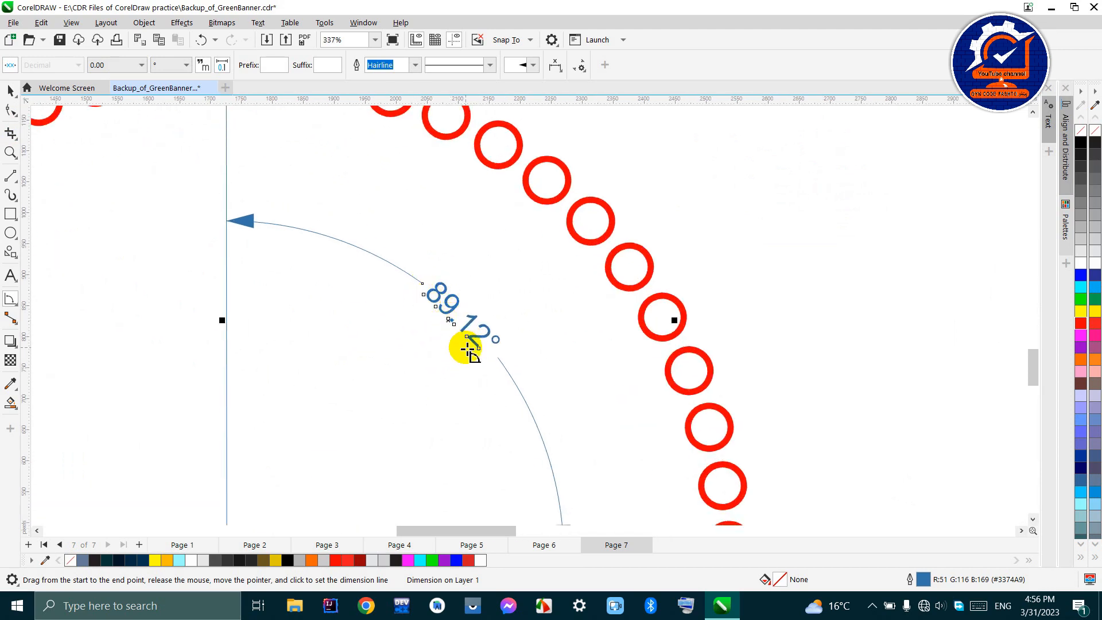
{"action": "scroll", "coordinate": [508, 341], "scroll_direction": "up", "scroll_amount": 2}
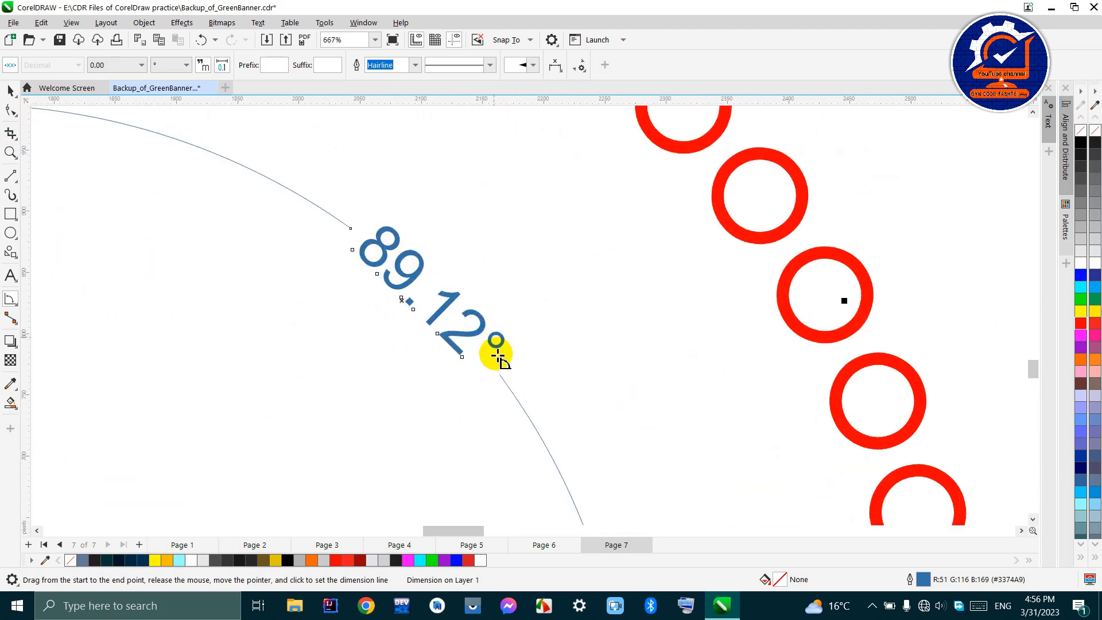
{"action": "scroll", "coordinate": [477, 343], "scroll_direction": "down", "scroll_amount": 3}
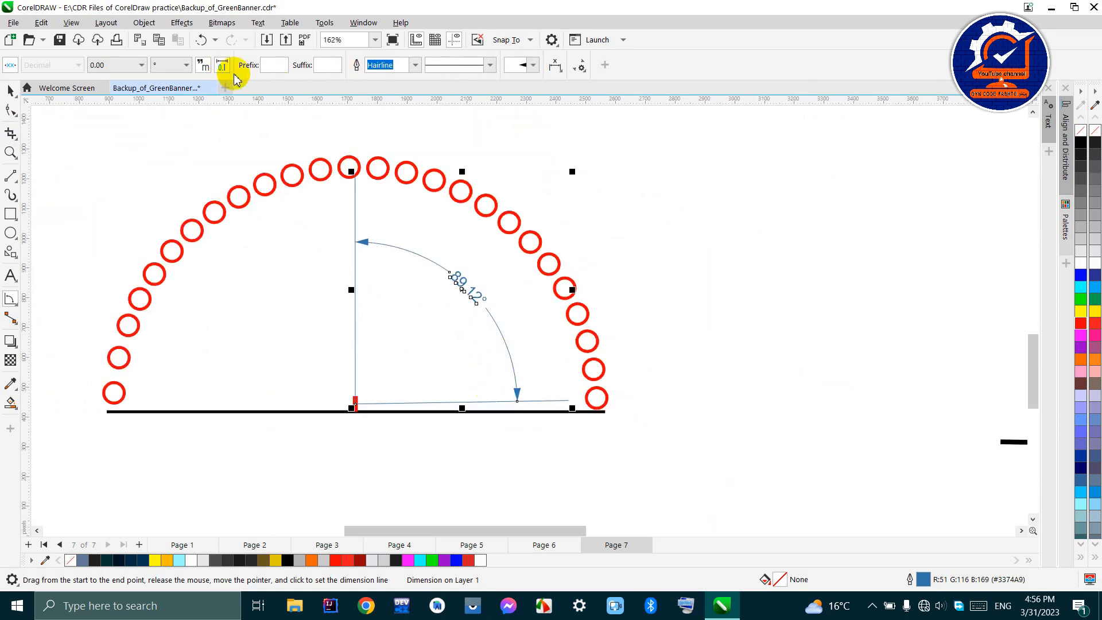
{"action": "scroll", "coordinate": [526, 389], "scroll_direction": "up", "scroll_amount": 2}
{"action": "scroll", "coordinate": [519, 395], "scroll_direction": "down", "scroll_amount": 1}
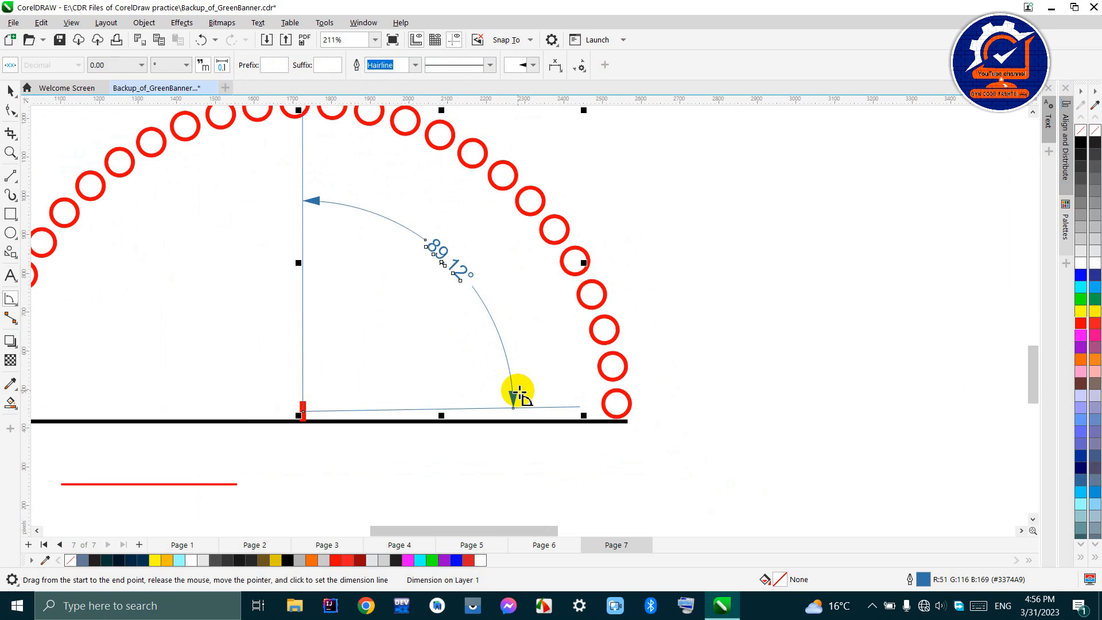
{"action": "scroll", "coordinate": [499, 405], "scroll_direction": "down", "scroll_amount": 1}
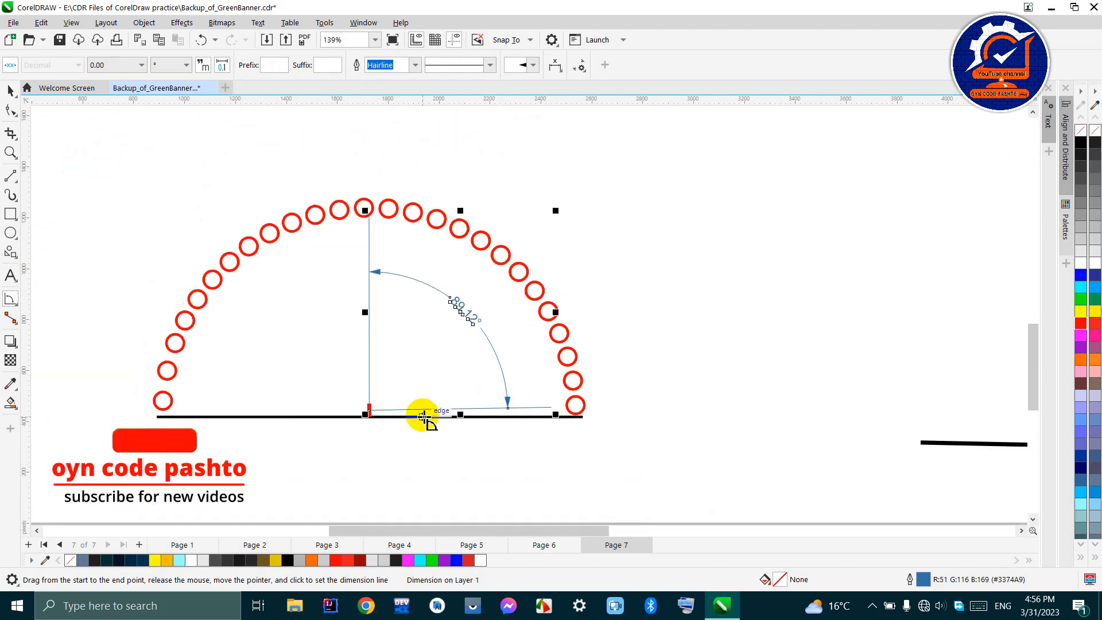
- Replace the angular dimension with one of about 65° from the centre mark, between a slanted line and the right half of the baseline
{"action": "key", "text": "Delete"}
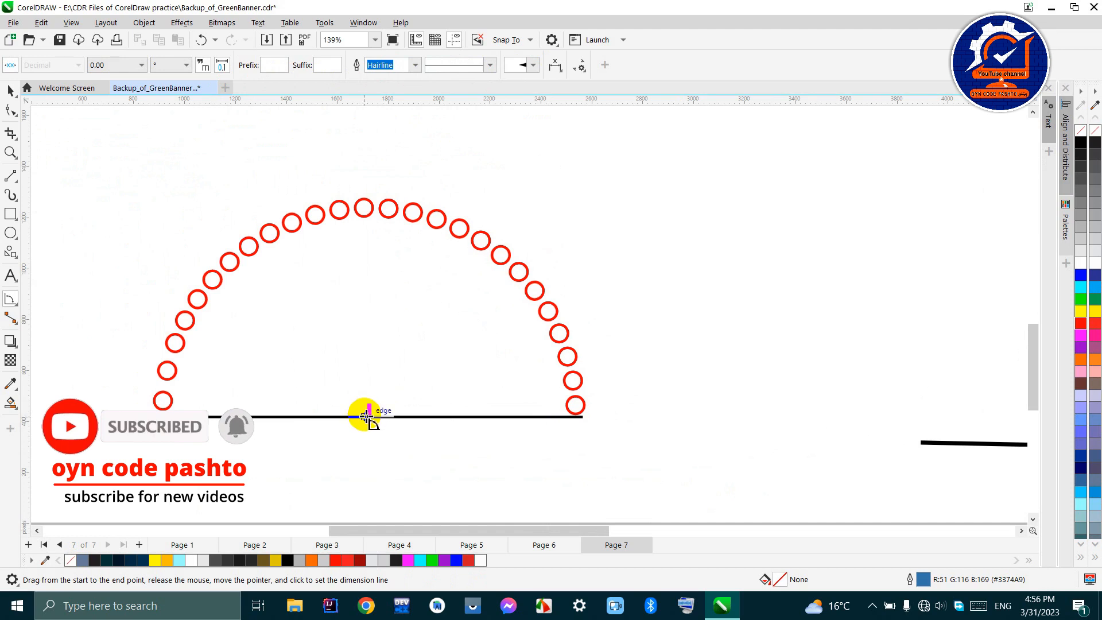
{"action": "left_click_drag", "start_coordinate": [369, 412], "coordinate": [437, 276]}
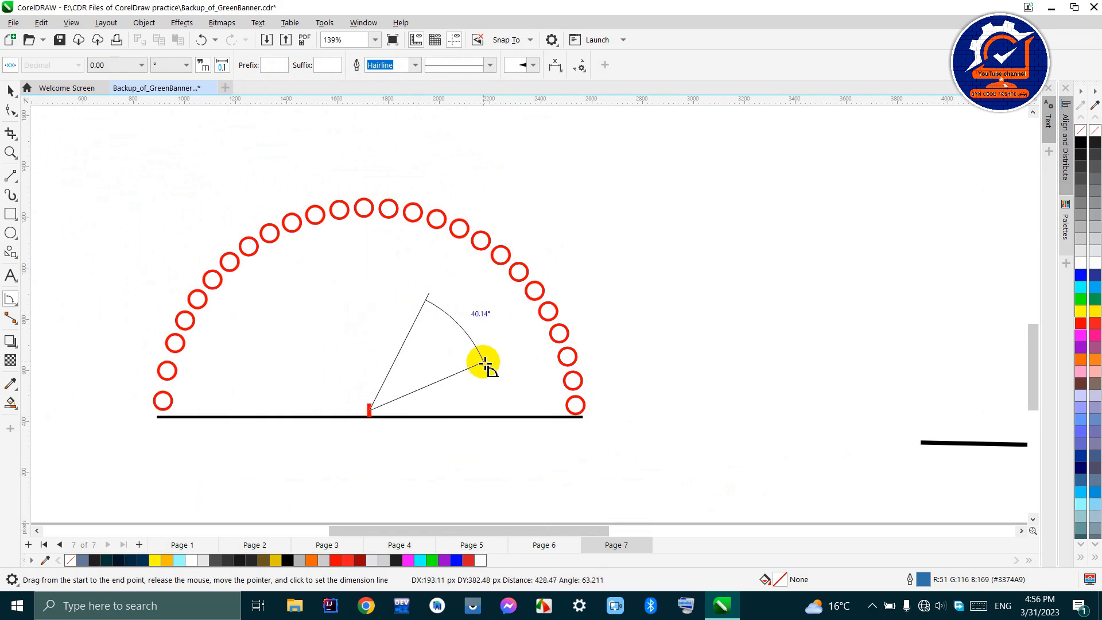
{"action": "left_click", "coordinate": [522, 360]}
{"action": "scroll", "coordinate": [492, 345], "scroll_direction": "up", "scroll_amount": 1}
{"action": "scroll", "coordinate": [492, 344], "scroll_direction": "up", "scroll_amount": 1}
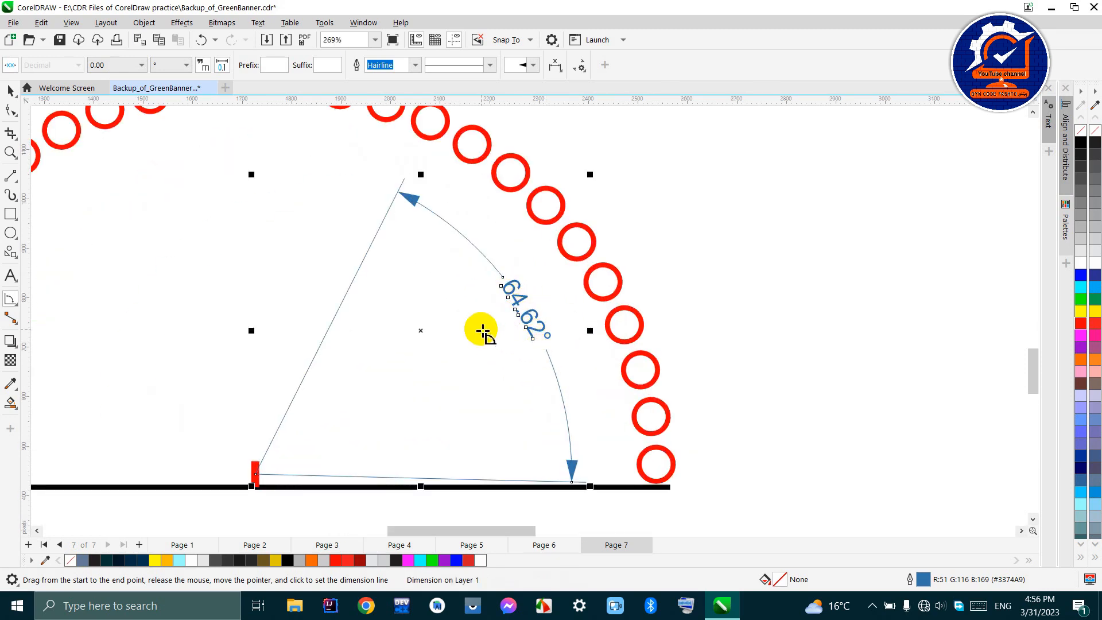
{"action": "scroll", "coordinate": [480, 332], "scroll_direction": "down", "scroll_amount": 1}
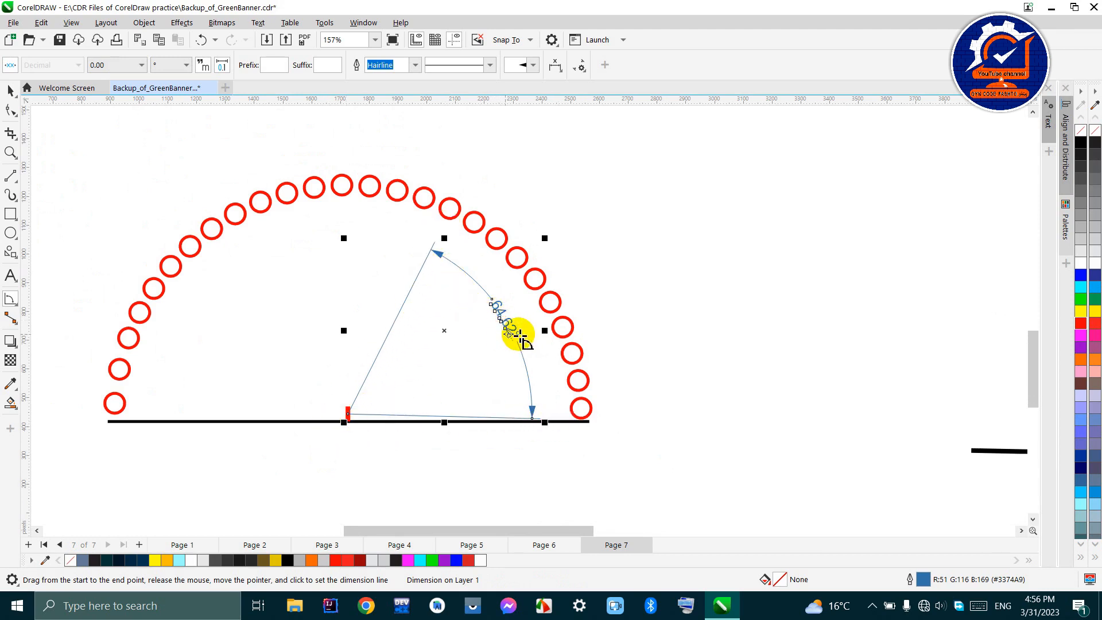
- Add a second angular dimension of about 91° just left of the centre mark, between a near-vertical line and the left half of the baseline
{"action": "left_click_drag", "start_coordinate": [347, 416], "coordinate": [316, 422]}
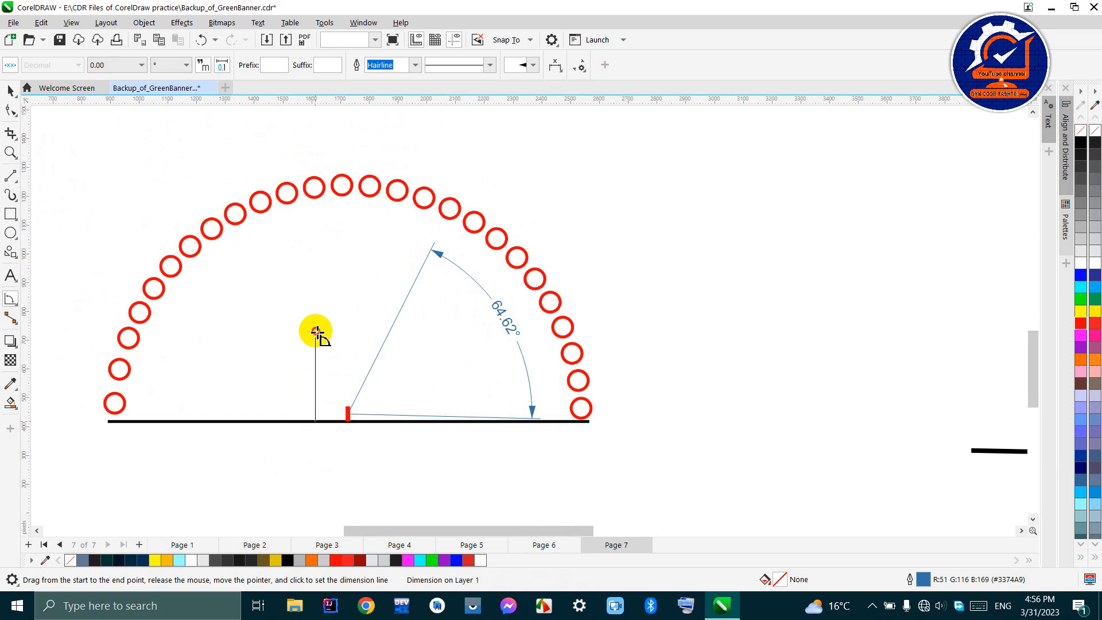
{"action": "left_click", "coordinate": [319, 271]}
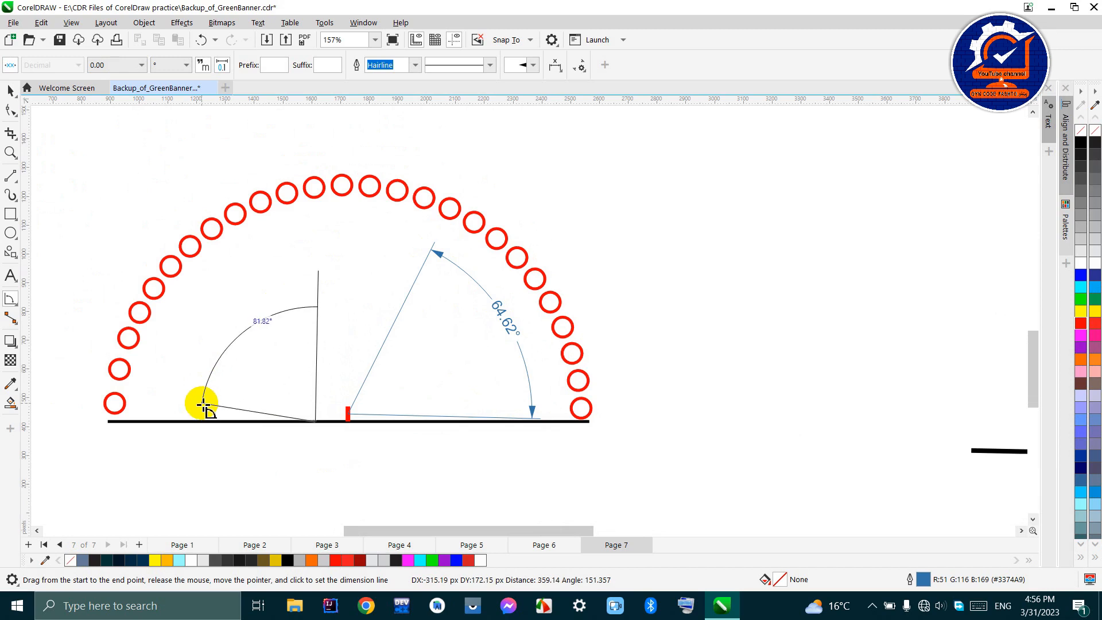
{"action": "left_click", "coordinate": [216, 424]}
{"action": "scroll", "coordinate": [244, 372], "scroll_direction": "up", "scroll_amount": 1}
{"action": "scroll", "coordinate": [244, 372], "scroll_direction": "up", "scroll_amount": 1}
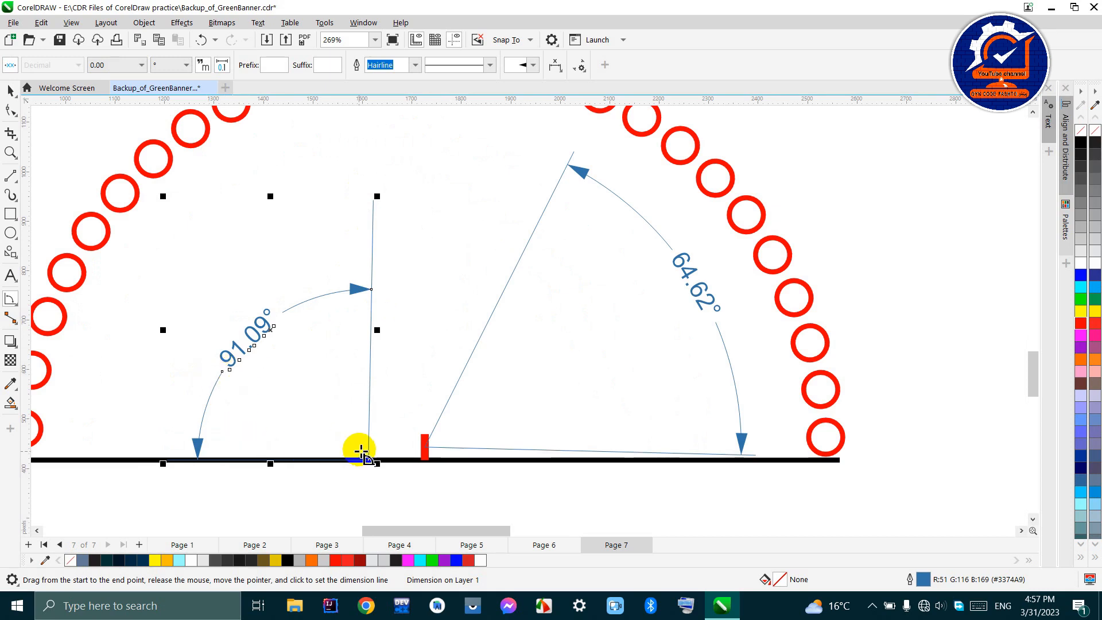
{"action": "scroll", "coordinate": [342, 244], "scroll_direction": "down", "scroll_amount": 1}
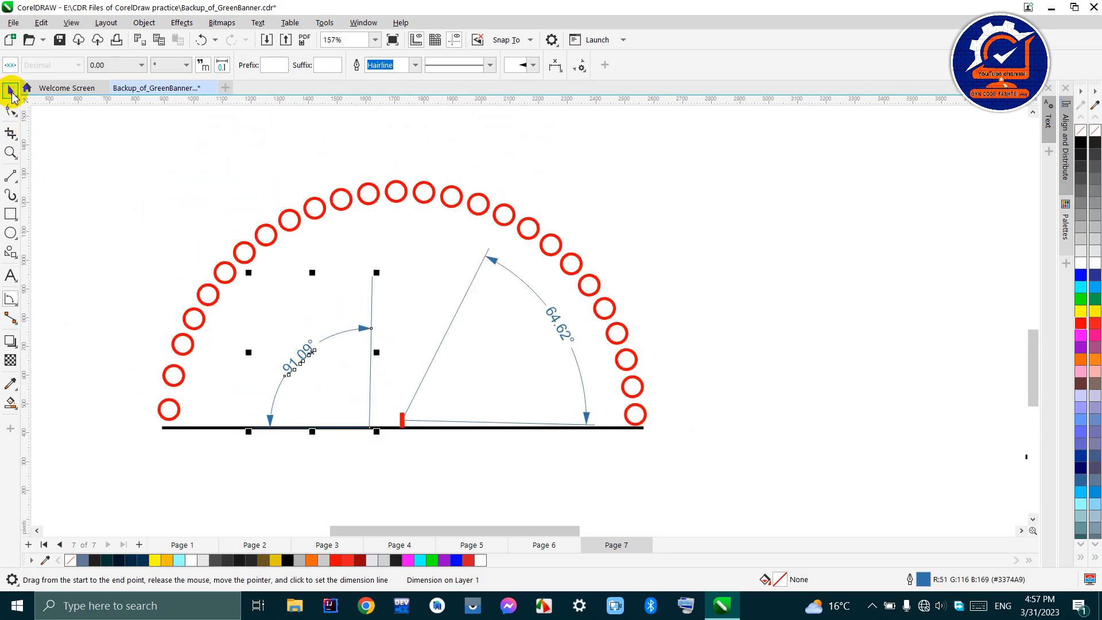
- Delete both angular dimensions from the semicircle
{"action": "left_click", "coordinate": [10, 92]}
{"action": "key", "text": "Delete"}
{"action": "left_click", "coordinate": [452, 322]}
{"action": "key", "text": "Delete"}
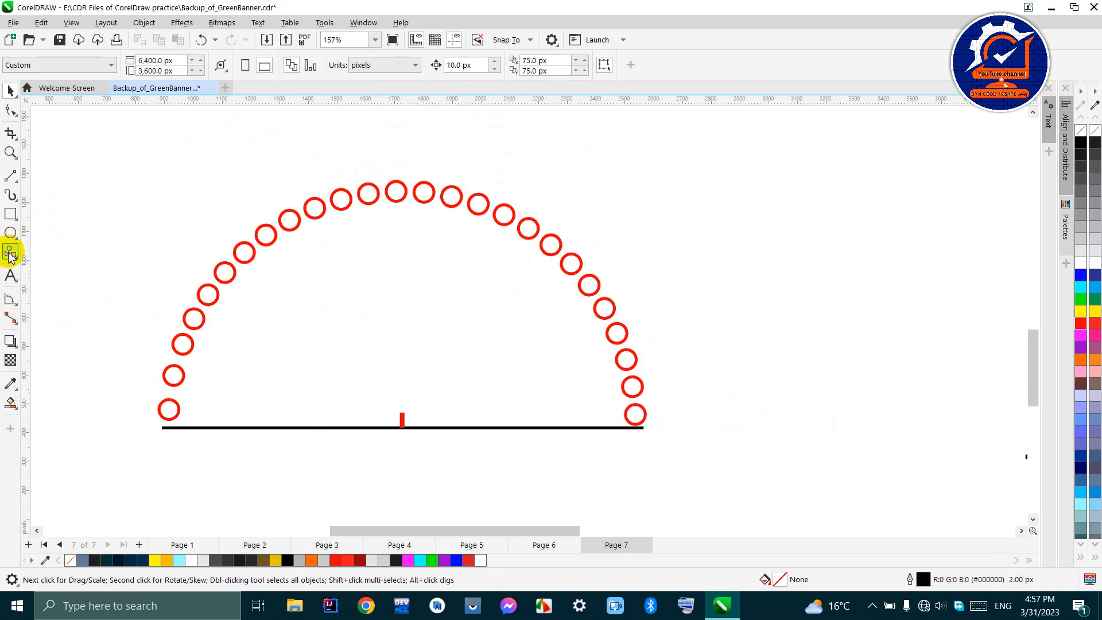
- Add a 90° angular dimension from the semicircle's centre mark, between a vertical line and the right half of the baseline
{"action": "left_click", "coordinate": [8, 304]}
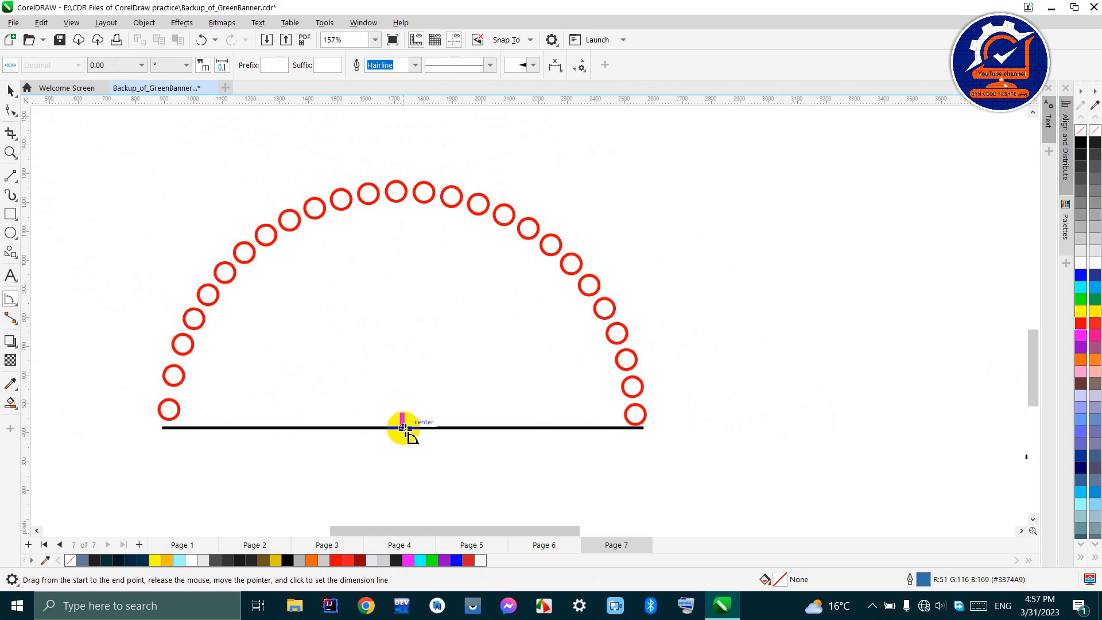
{"action": "scroll", "coordinate": [404, 428], "scroll_direction": "up", "scroll_amount": 3}
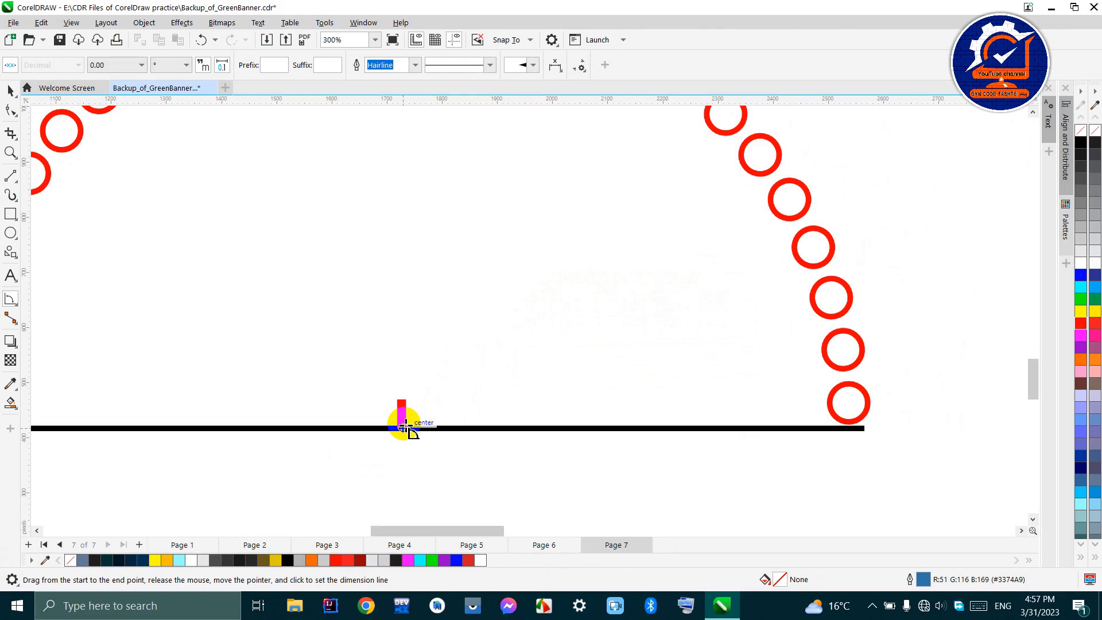
{"action": "left_click_drag", "start_coordinate": [405, 427], "coordinate": [397, 147]}
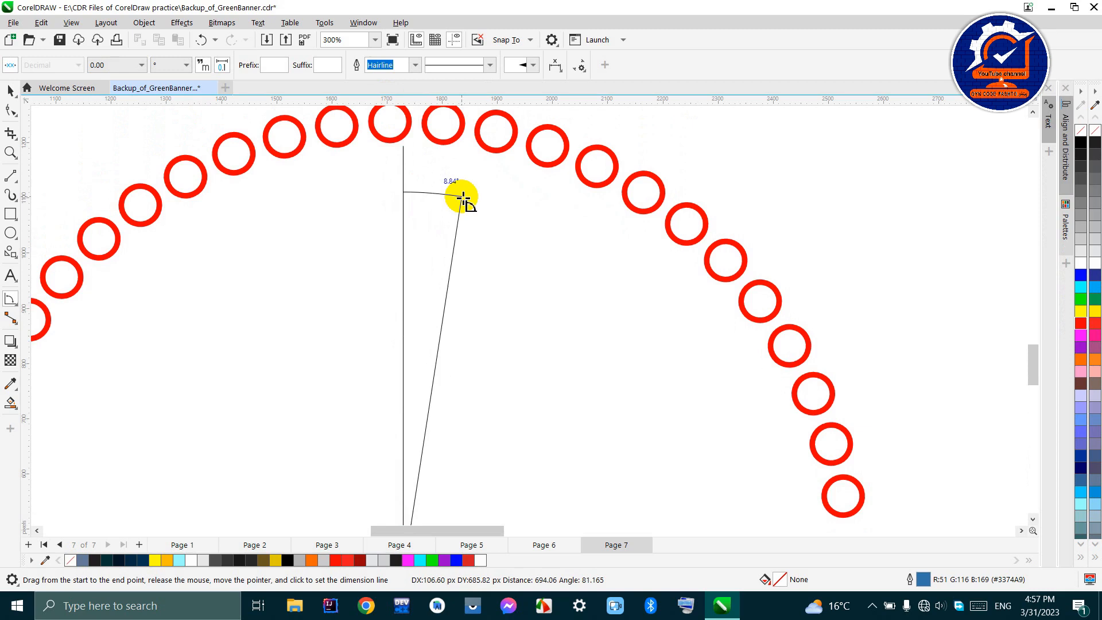
{"action": "scroll", "coordinate": [460, 197], "scroll_direction": "down", "scroll_amount": 3}
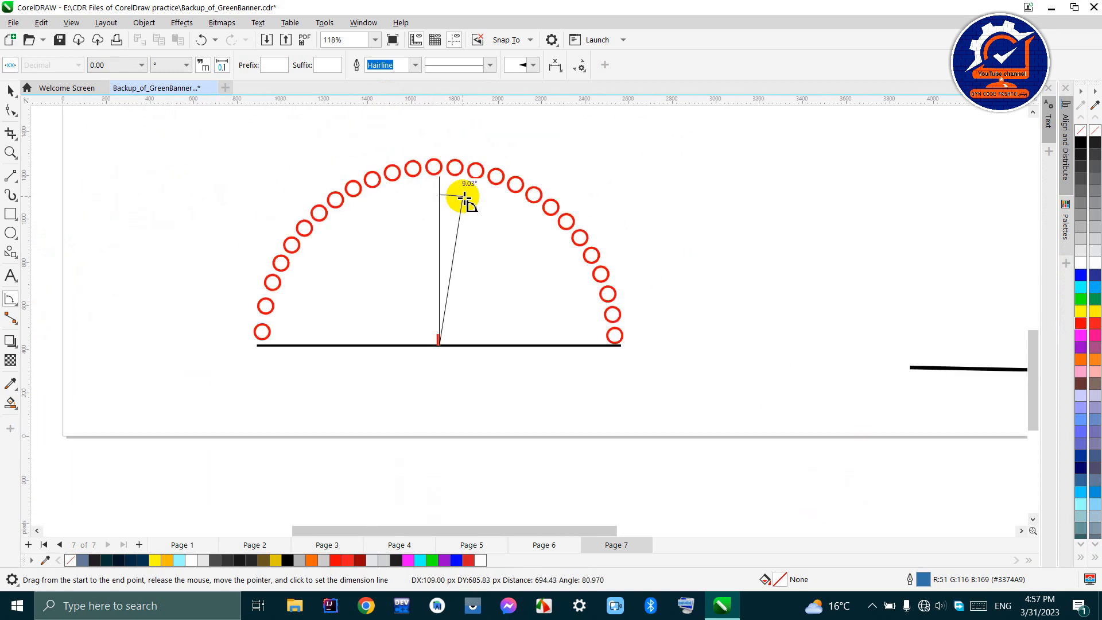
{"action": "left_click", "coordinate": [582, 344]}
{"action": "left_click", "coordinate": [537, 252]}
{"action": "scroll", "coordinate": [534, 237], "scroll_direction": "up", "scroll_amount": 3}
{"action": "scroll", "coordinate": [534, 236], "scroll_direction": "up", "scroll_amount": 1}
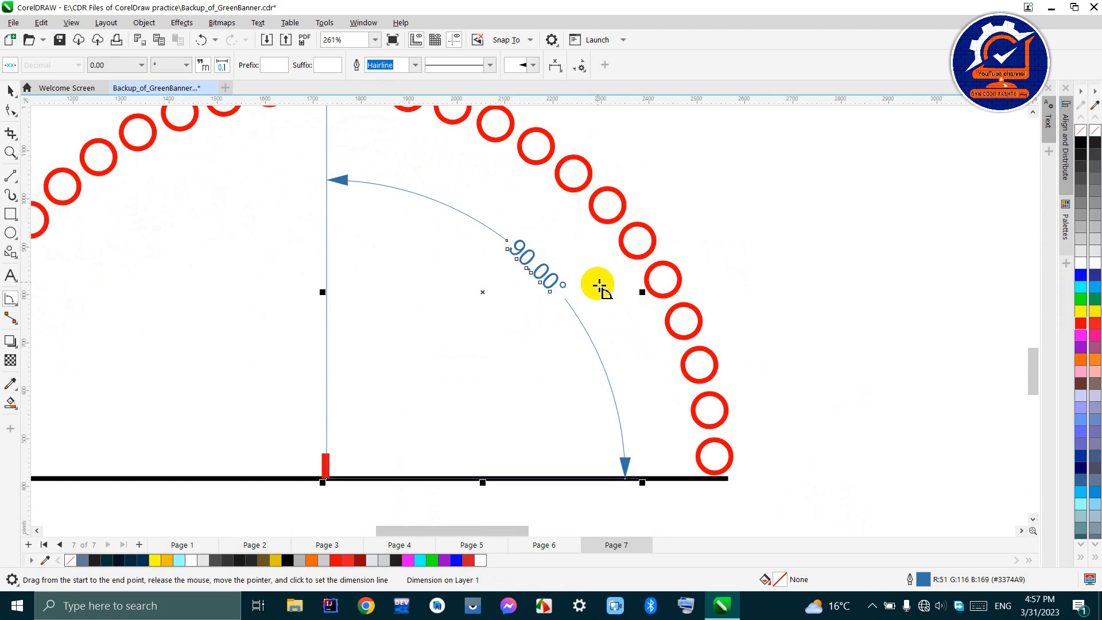
{"action": "scroll", "coordinate": [500, 320], "scroll_direction": "down", "scroll_amount": 3}
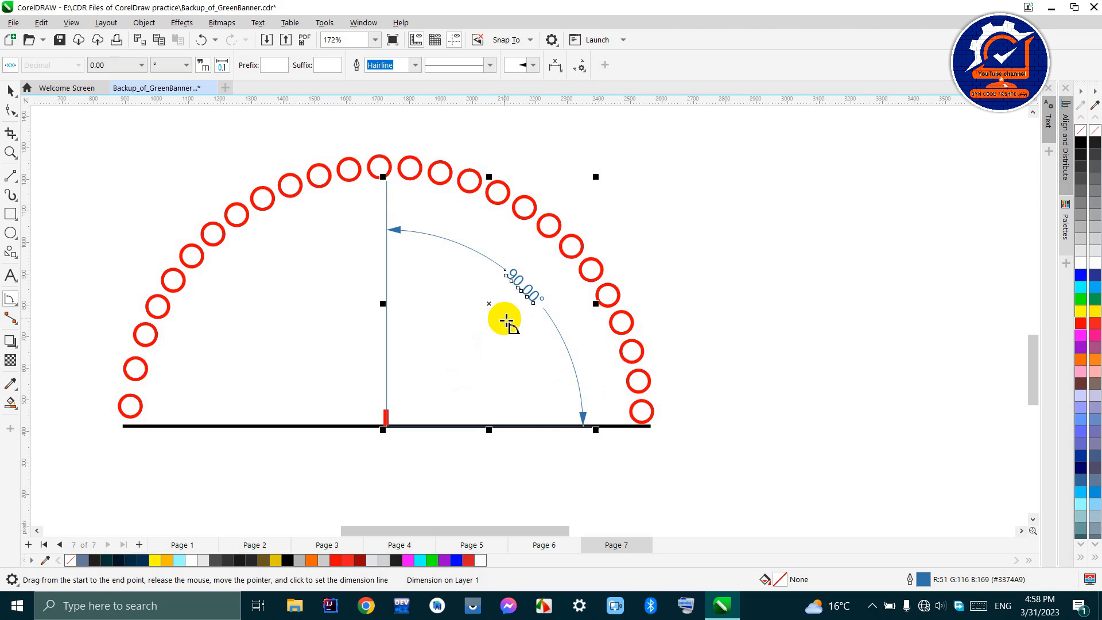
{"action": "scroll", "coordinate": [503, 372], "scroll_direction": "down", "scroll_amount": 4}
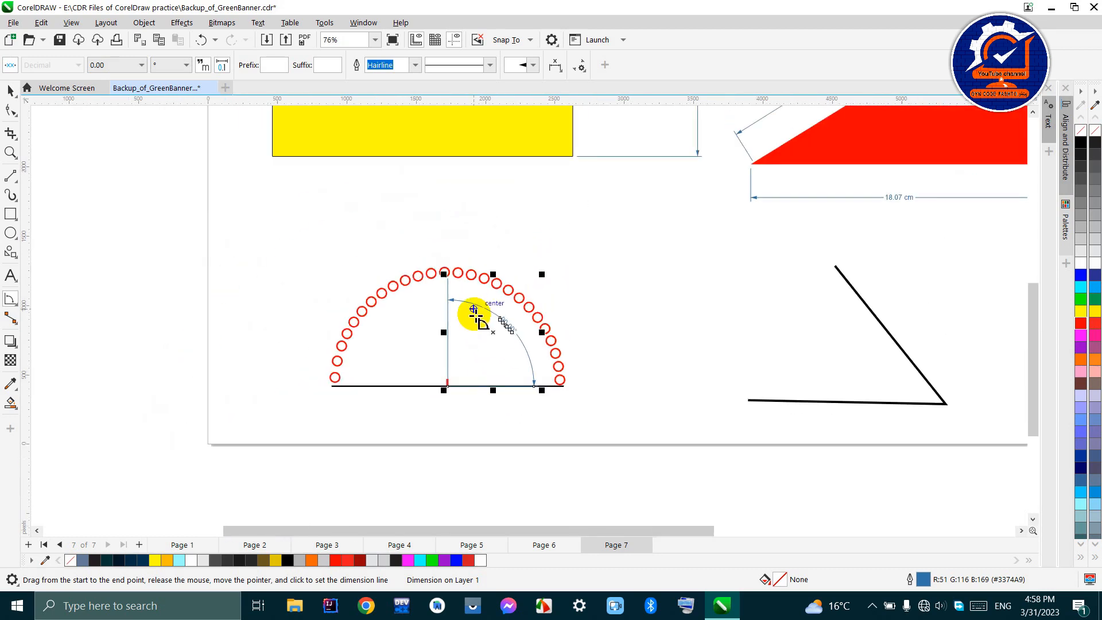
{"action": "scroll", "coordinate": [480, 387], "scroll_direction": "down", "scroll_amount": 2}
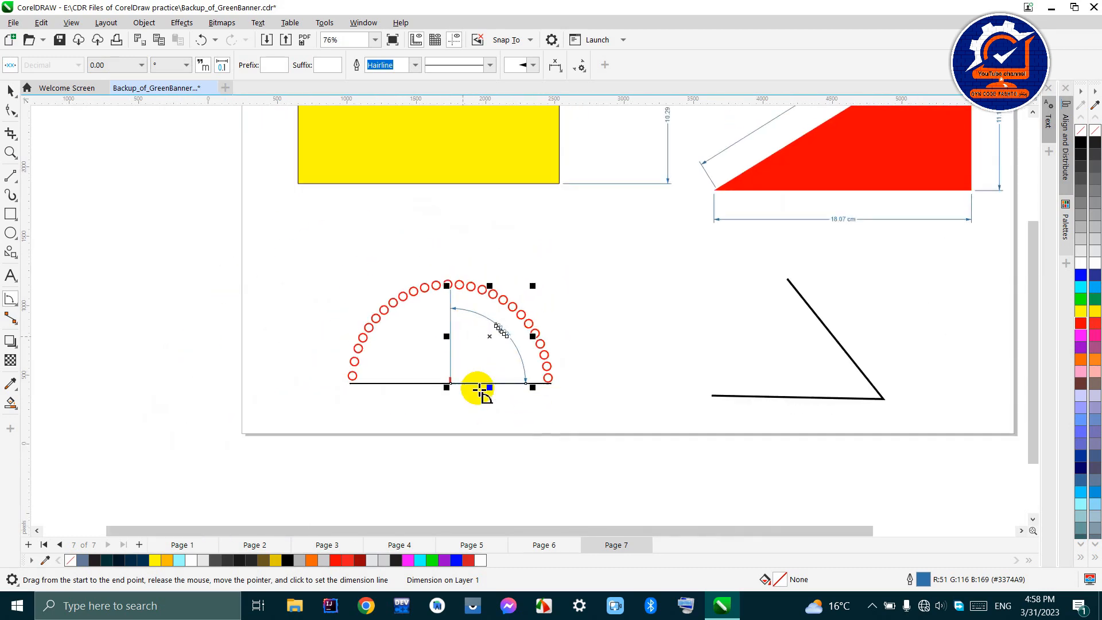
{"action": "scroll", "coordinate": [485, 386], "scroll_direction": "up", "scroll_amount": 1}
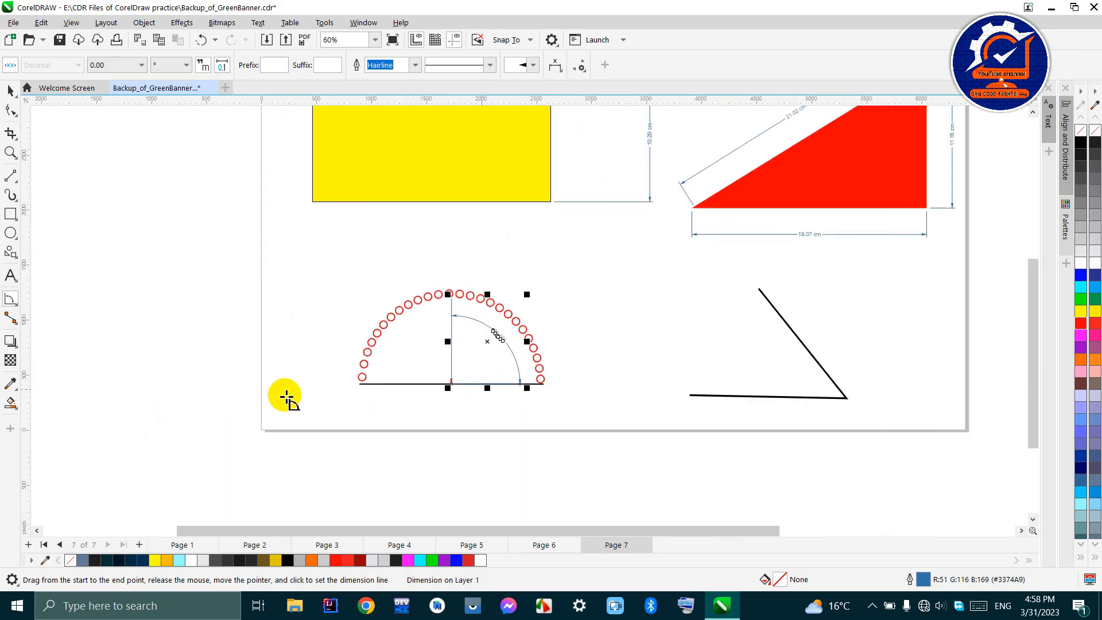
- Draw a rectangle about 1,800 × 1,318 px beside the page's left edge and fill it with grey #999999
{"action": "left_click", "coordinate": [7, 306]}
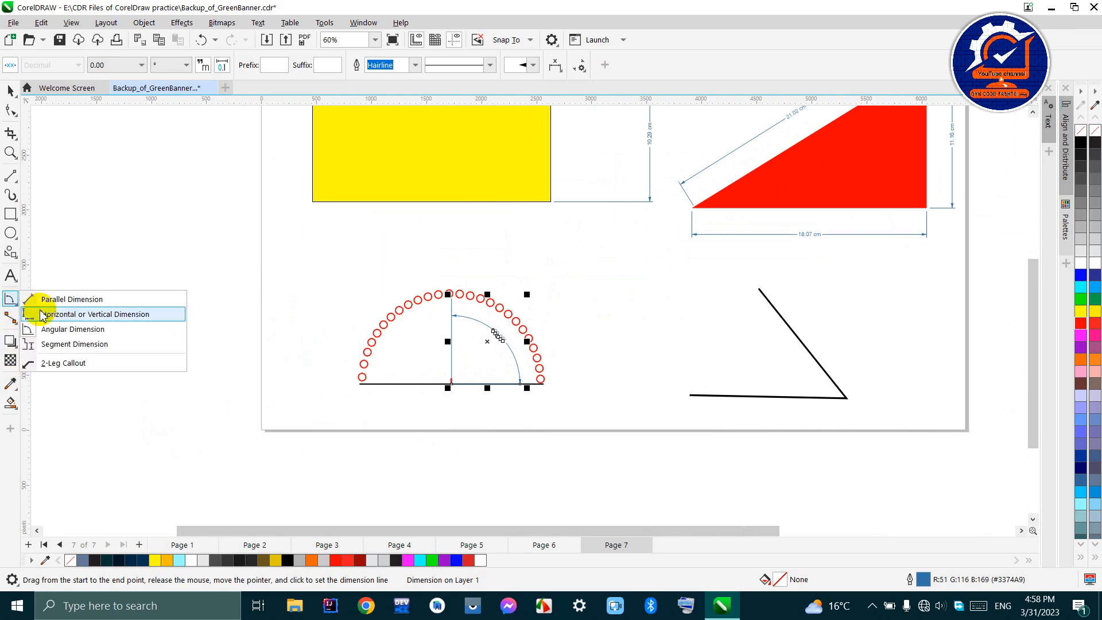
{"action": "left_click", "coordinate": [105, 344]}
{"action": "scroll", "coordinate": [656, 364], "scroll_direction": "down", "scroll_amount": 1}
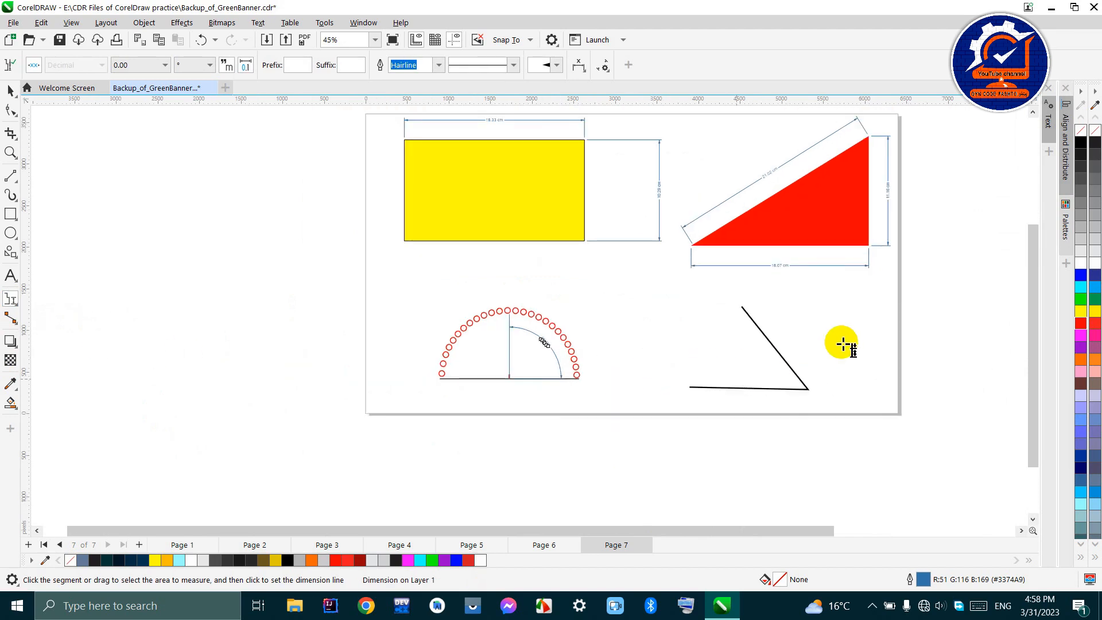
{"action": "left_click", "coordinate": [10, 214]}
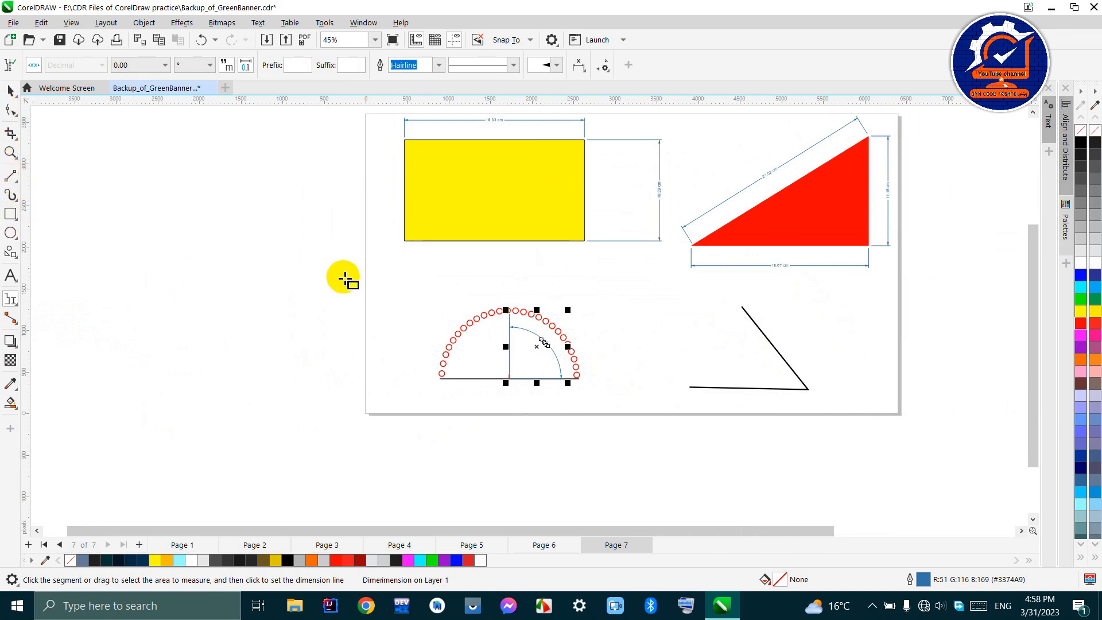
{"action": "mouse_move", "coordinate": [229, 221]}
{"action": "left_mouse_down"}
{"action": "mouse_move", "coordinate": [282, 310]}
{"action": "mouse_move", "coordinate": [379, 332]}
{"action": "left_mouse_up"}
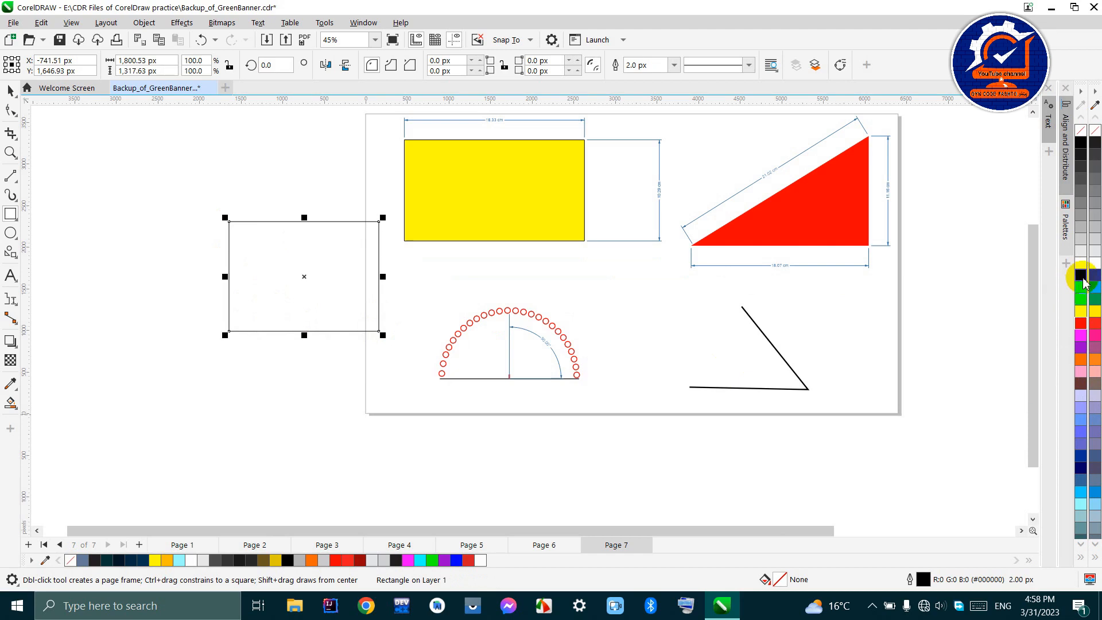
{"action": "left_click", "coordinate": [1084, 272]}
{"action": "left_click", "coordinate": [1081, 242]}
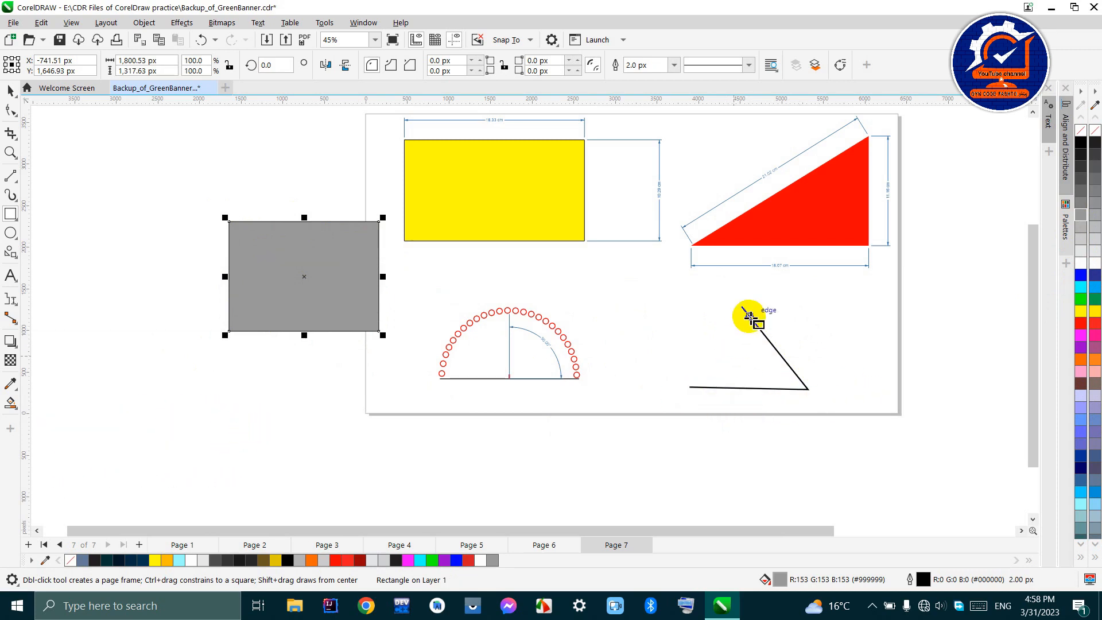
- Give the open angle shape a white fill, try yellow and cyan outlines on it, and return its outline to black
{"action": "left_click", "coordinate": [13, 93]}
{"action": "left_click", "coordinate": [756, 390]}
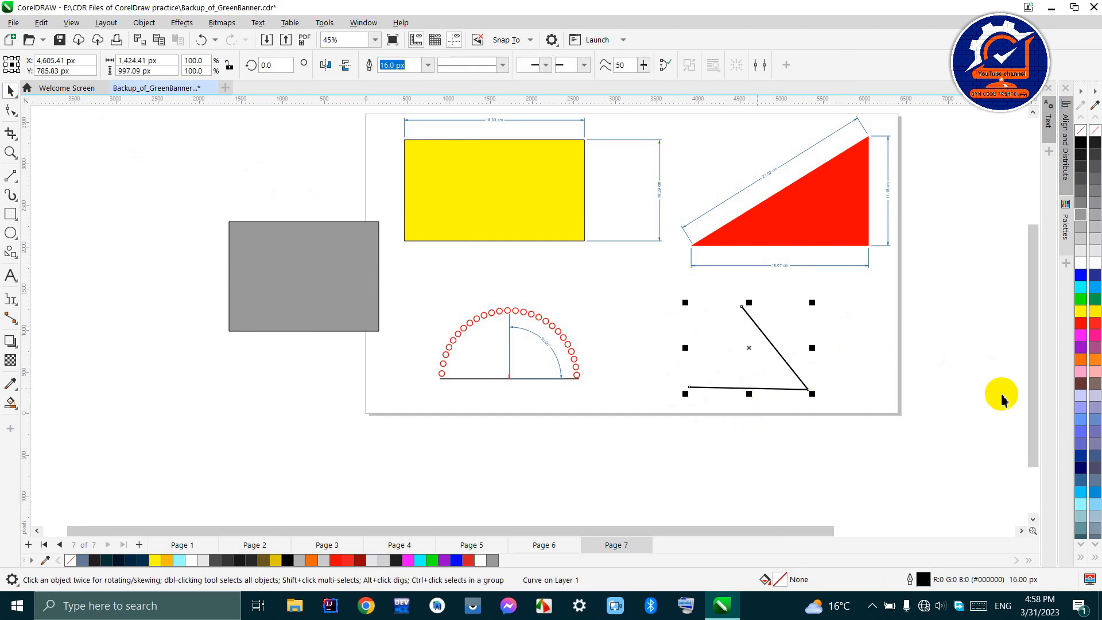
{"action": "left_click", "coordinate": [1082, 300]}
{"action": "left_click", "coordinate": [1082, 311]}
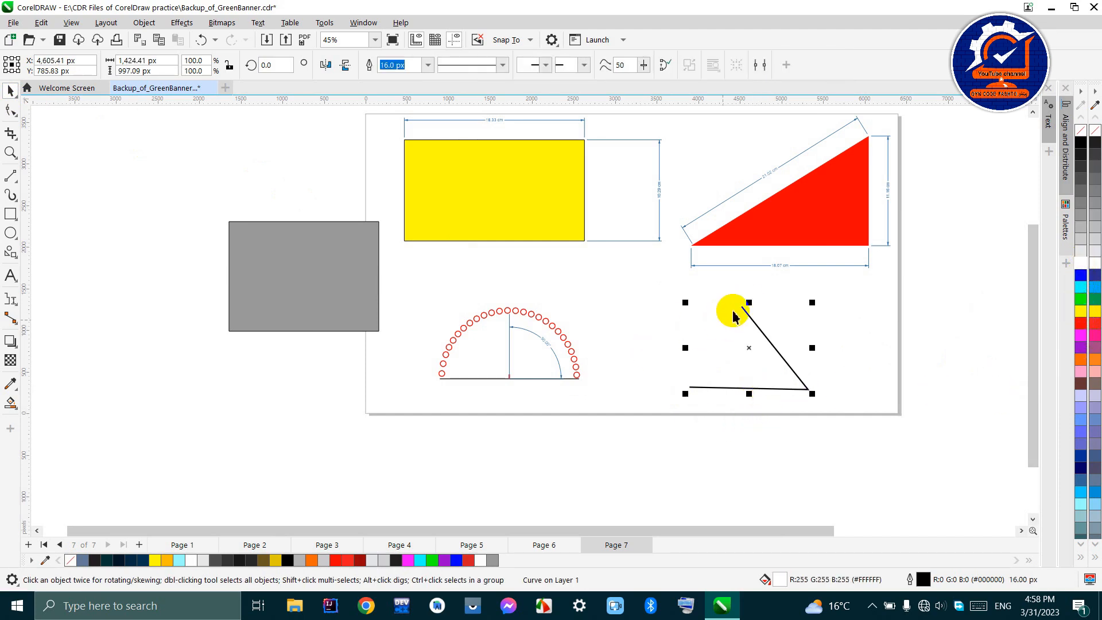
{"action": "right_click", "coordinate": [1080, 314]}
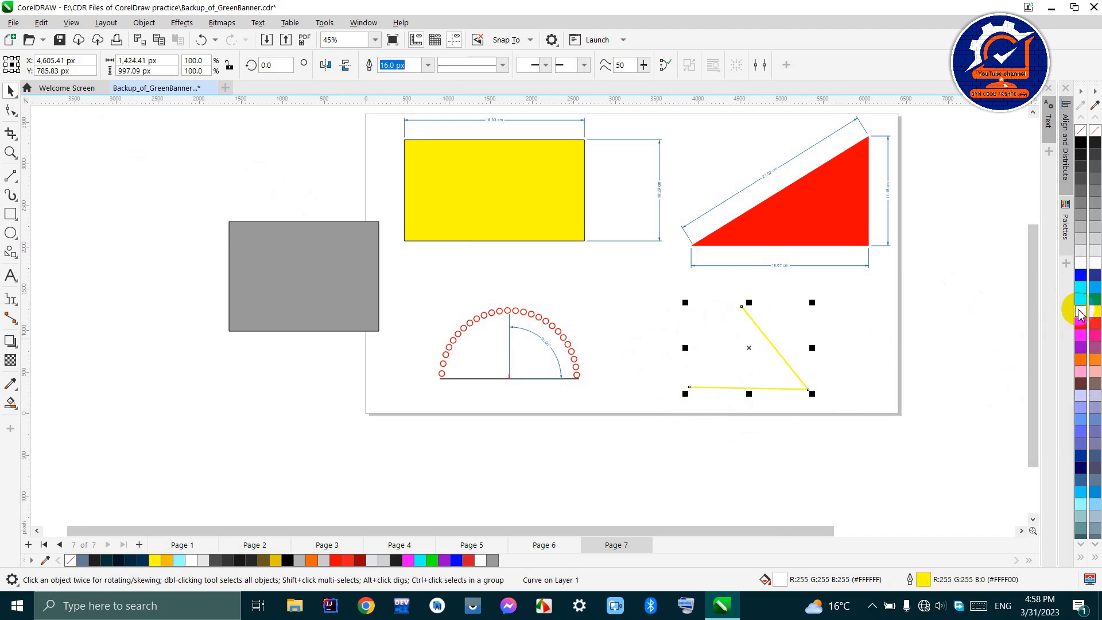
{"action": "right_click", "coordinate": [1085, 296]}
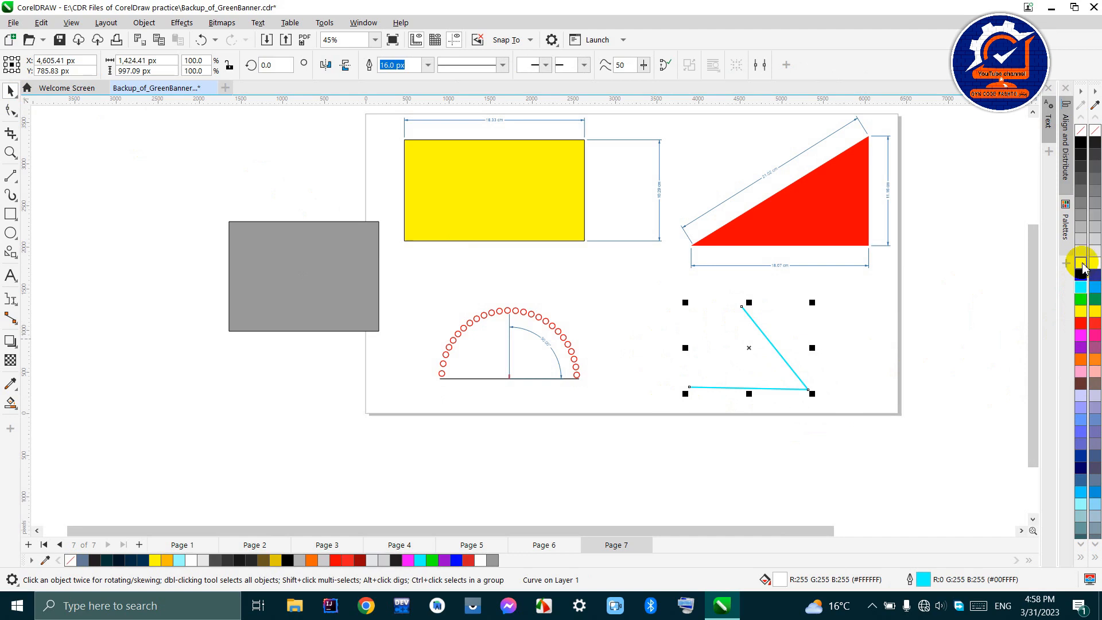
{"action": "right_click", "coordinate": [1079, 143]}
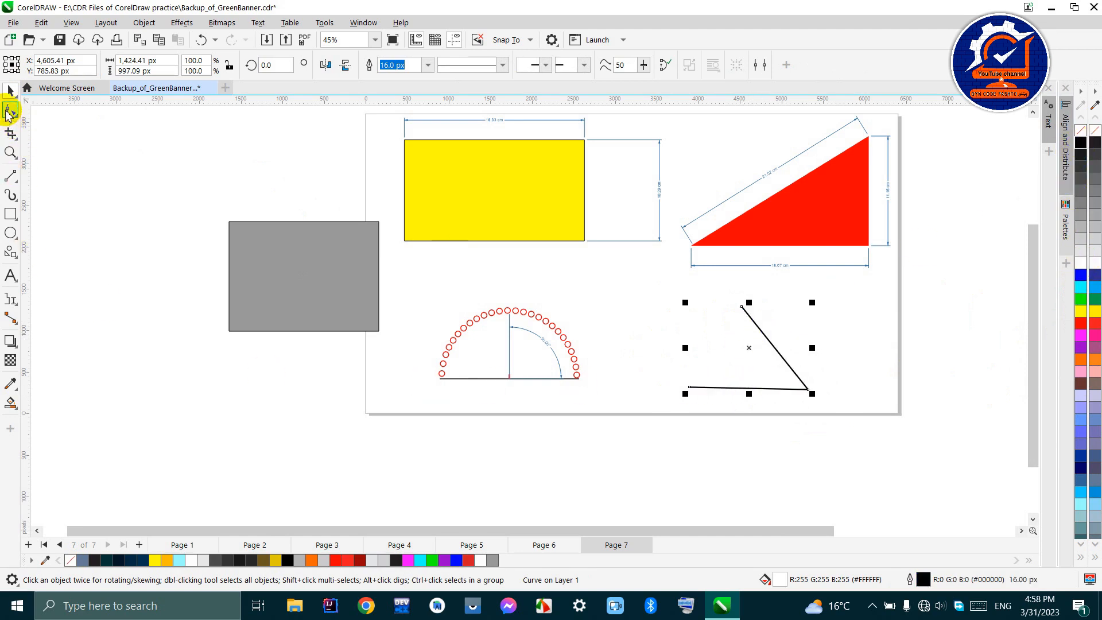
- Delete the grey rectangle beside the page
{"action": "left_click", "coordinate": [320, 258]}
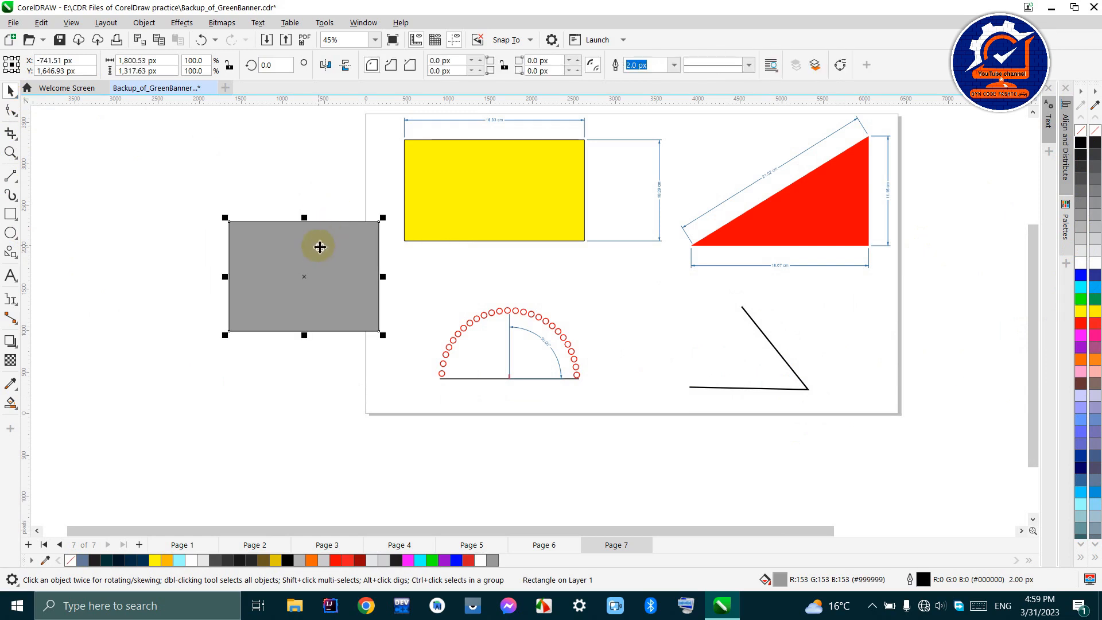
{"action": "key", "text": "Delete"}
- Add a segment dimension just below the nearly horizontal line of the open angle shape
{"action": "scroll", "coordinate": [815, 387], "scroll_direction": "up", "scroll_amount": 2}
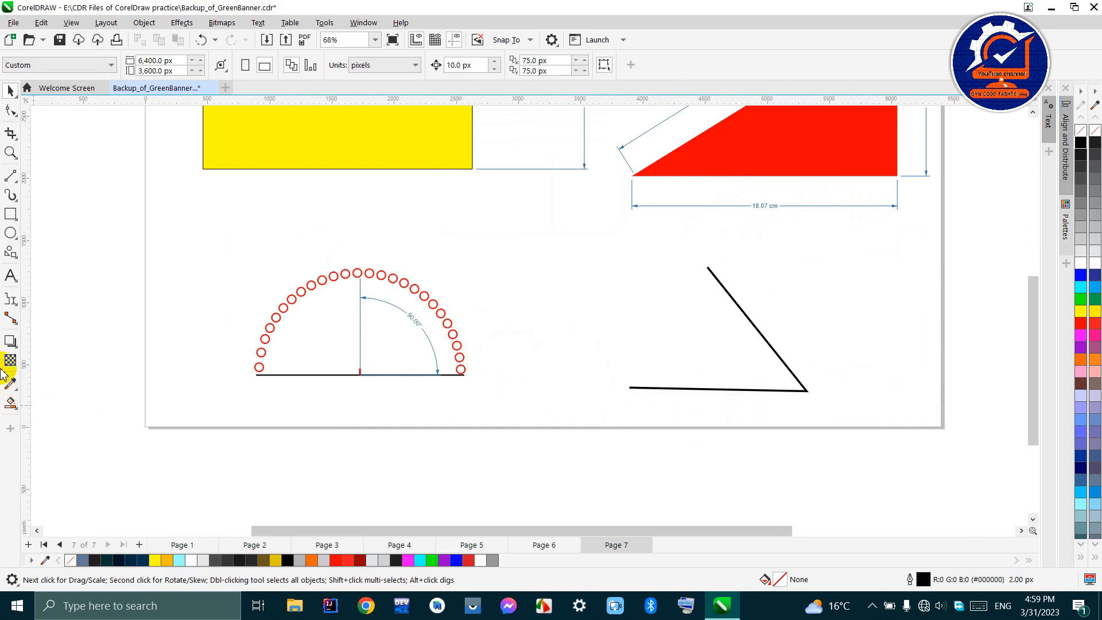
{"action": "left_click", "coordinate": [12, 300]}
{"action": "left_click", "coordinate": [54, 342]}
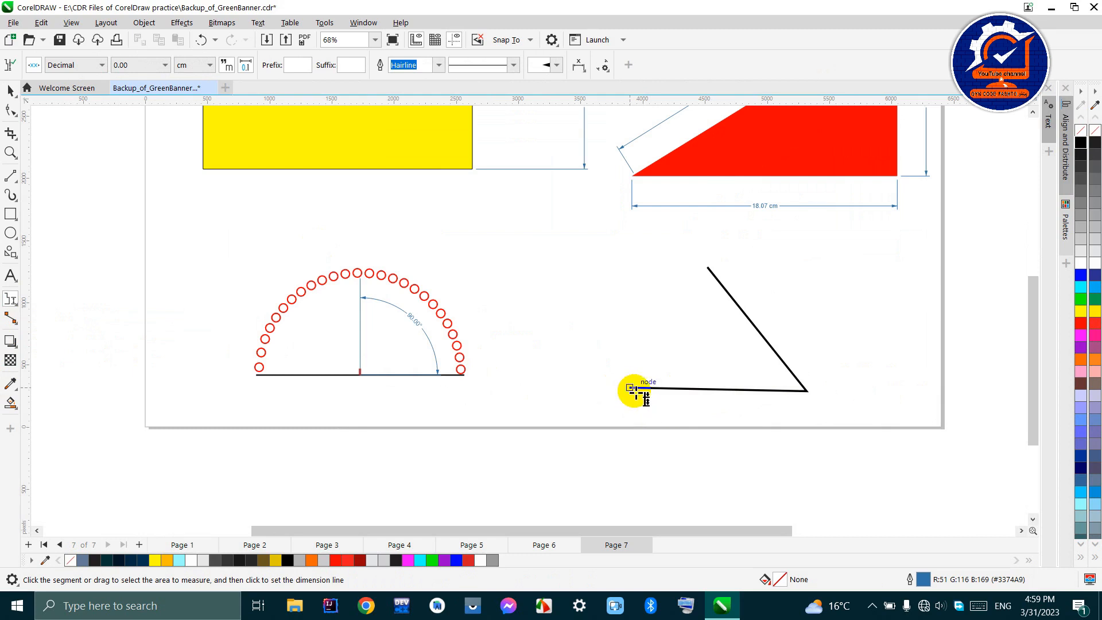
{"action": "left_click", "coordinate": [728, 391]}
{"action": "left_click", "coordinate": [717, 408]}
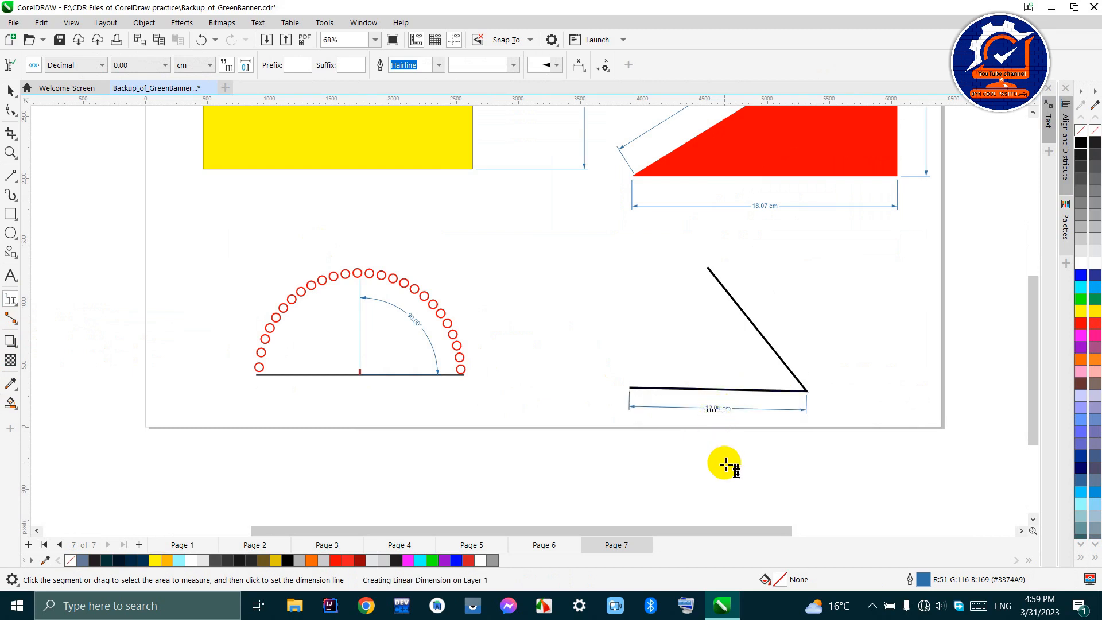
{"action": "scroll", "coordinate": [721, 411], "scroll_direction": "up", "scroll_amount": 2}
{"action": "scroll", "coordinate": [682, 435], "scroll_direction": "up", "scroll_amount": 2}
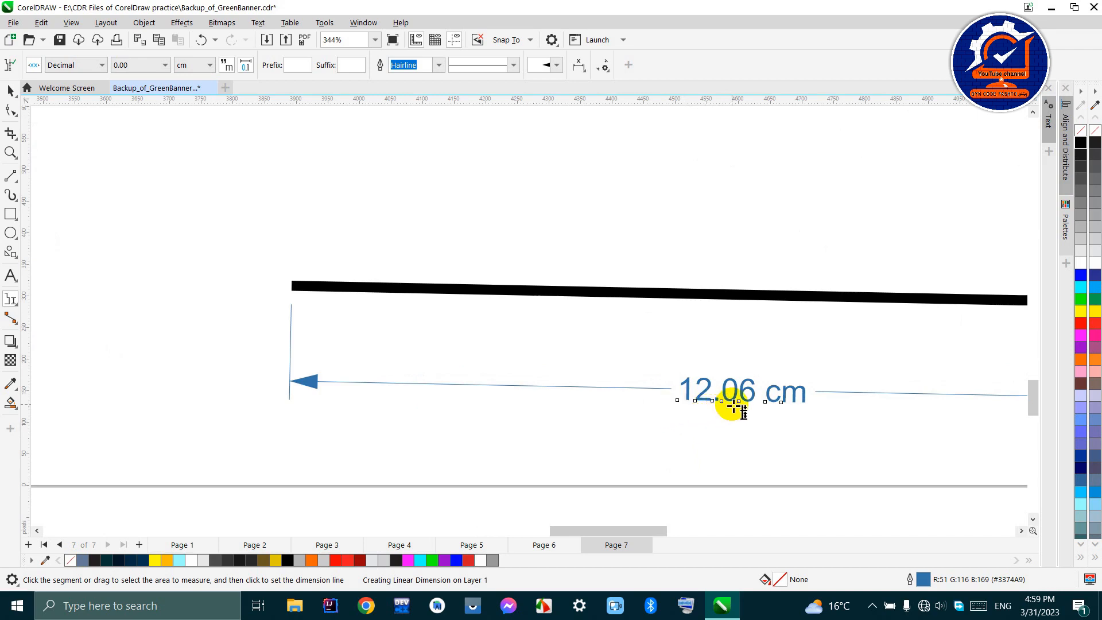
{"action": "scroll", "coordinate": [743, 396], "scroll_direction": "down", "scroll_amount": 3}
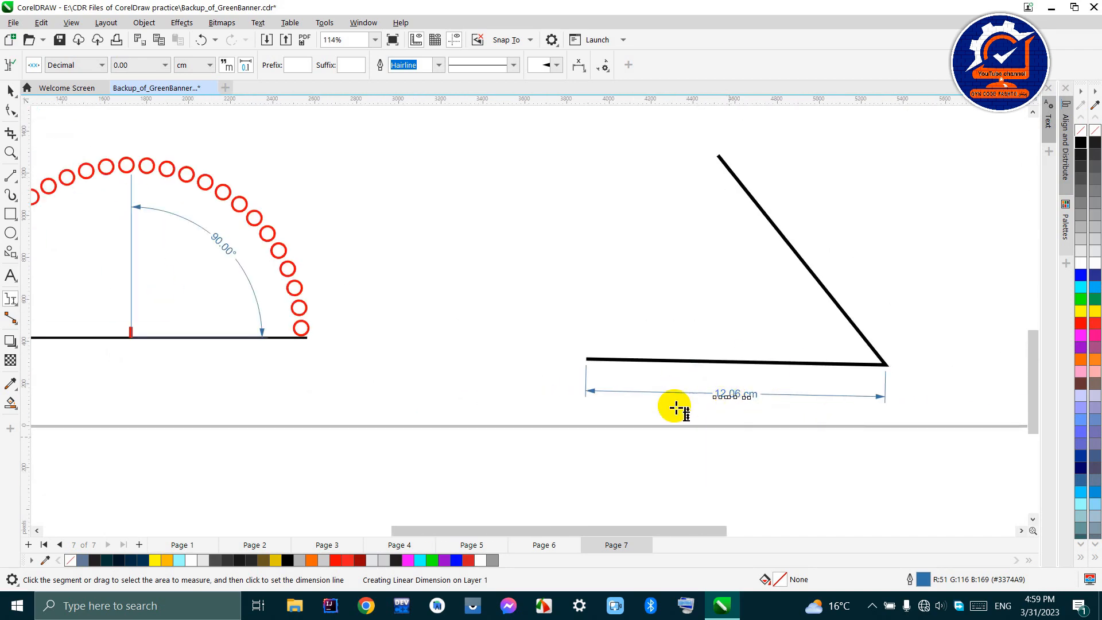
- Add a segment dimension to the slanted line of the open angle shape, placed on its outer right side
{"action": "left_click", "coordinate": [804, 261]}
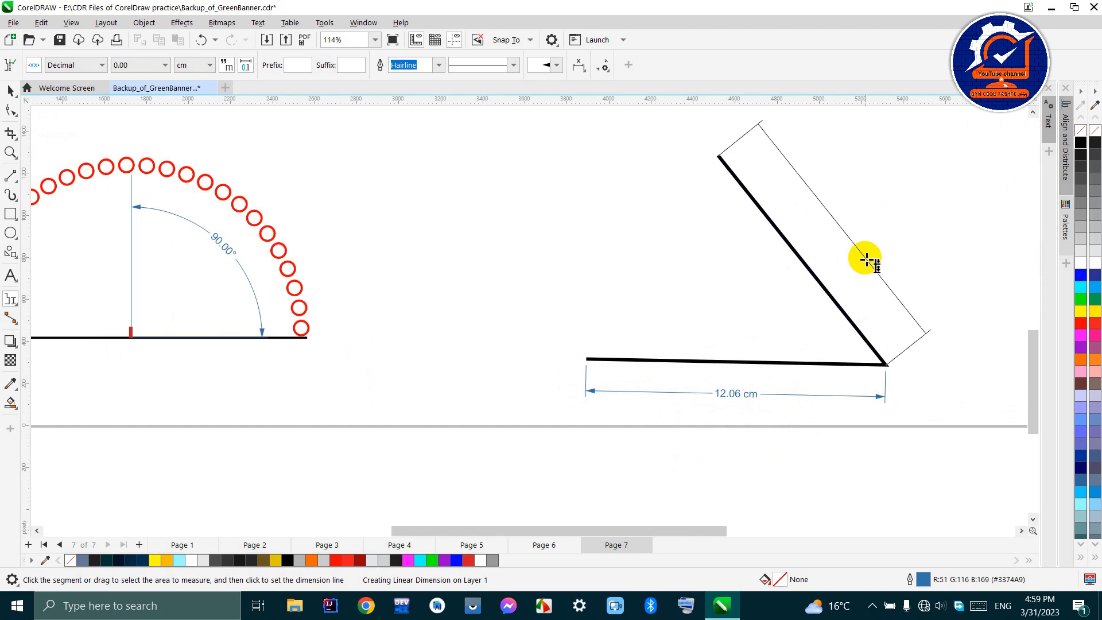
{"action": "left_click", "coordinate": [867, 260]}
{"action": "scroll", "coordinate": [812, 247], "scroll_direction": "up", "scroll_amount": 3}
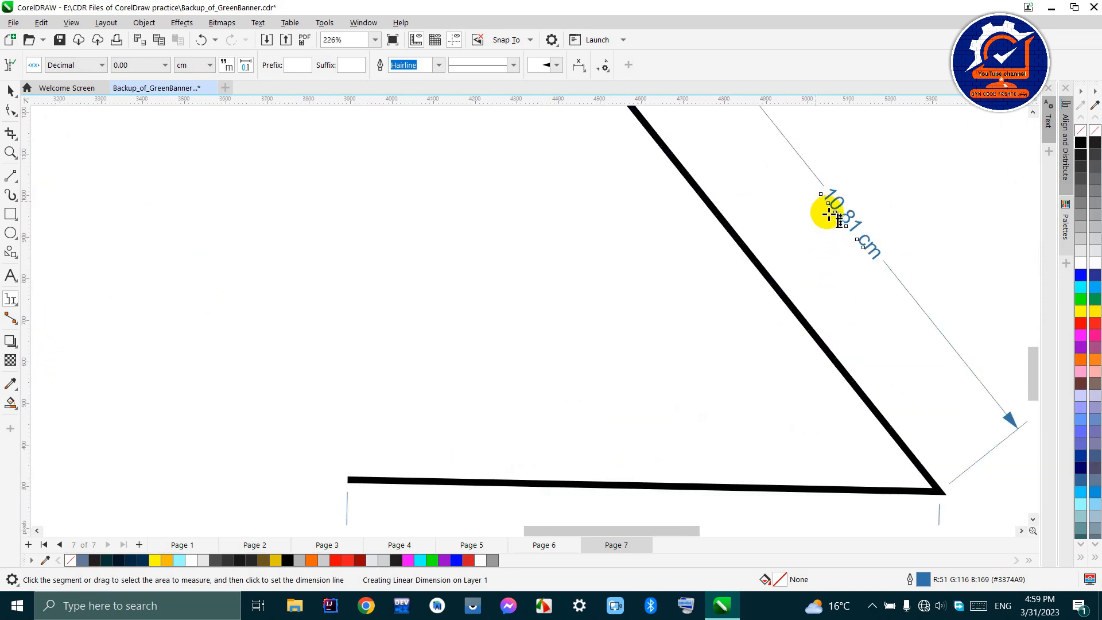
{"action": "scroll", "coordinate": [733, 315], "scroll_direction": "down", "scroll_amount": 5}
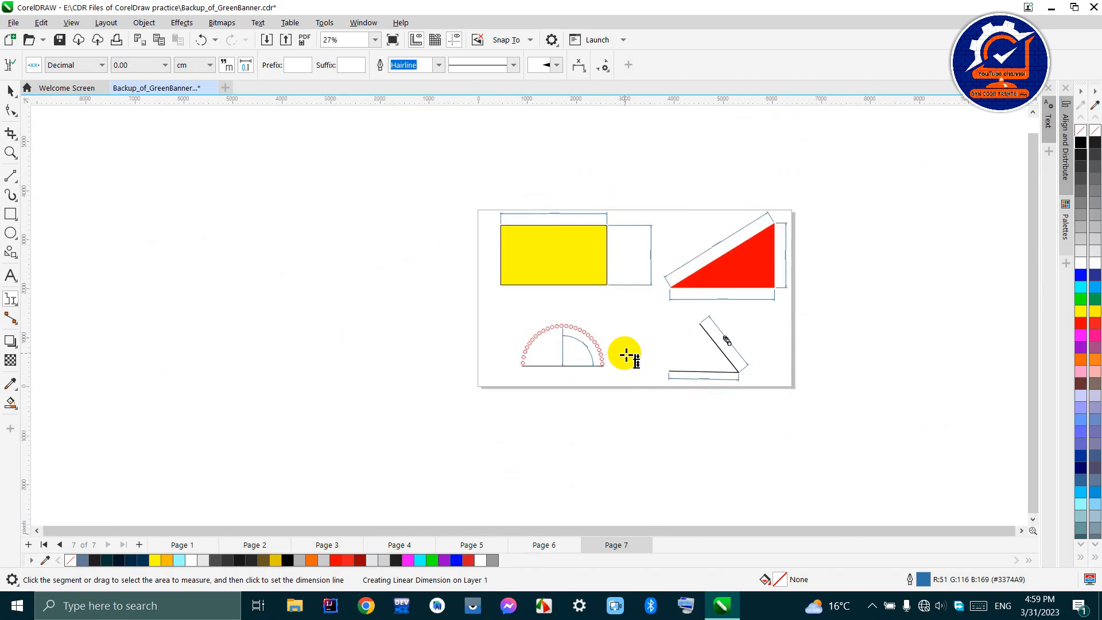
{"action": "left_click", "coordinate": [11, 297]}
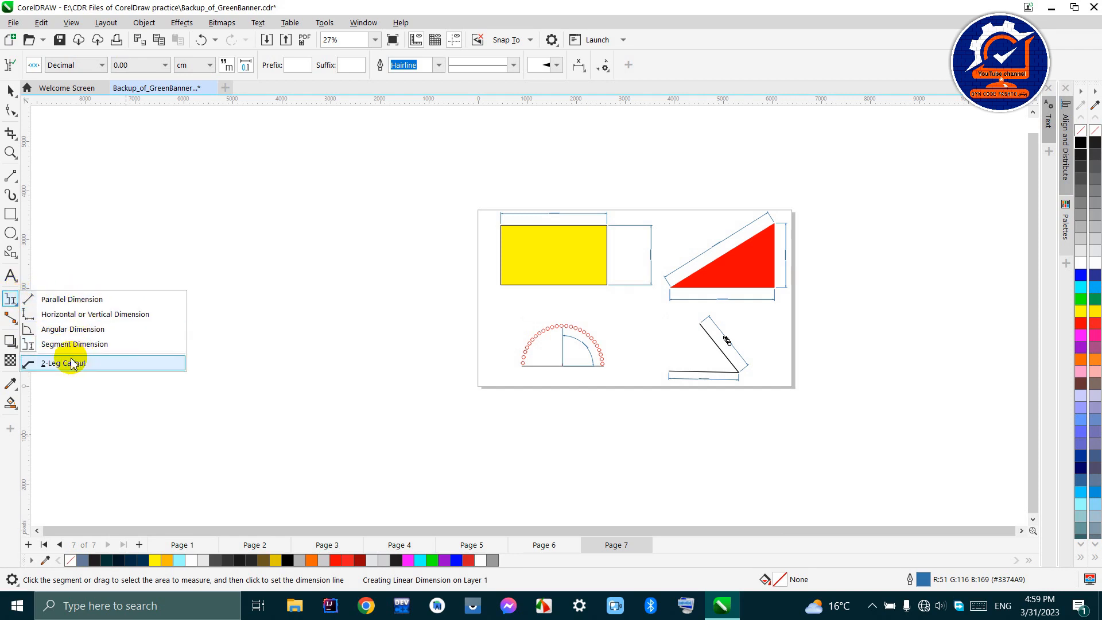
{"action": "left_click", "coordinate": [16, 306]}
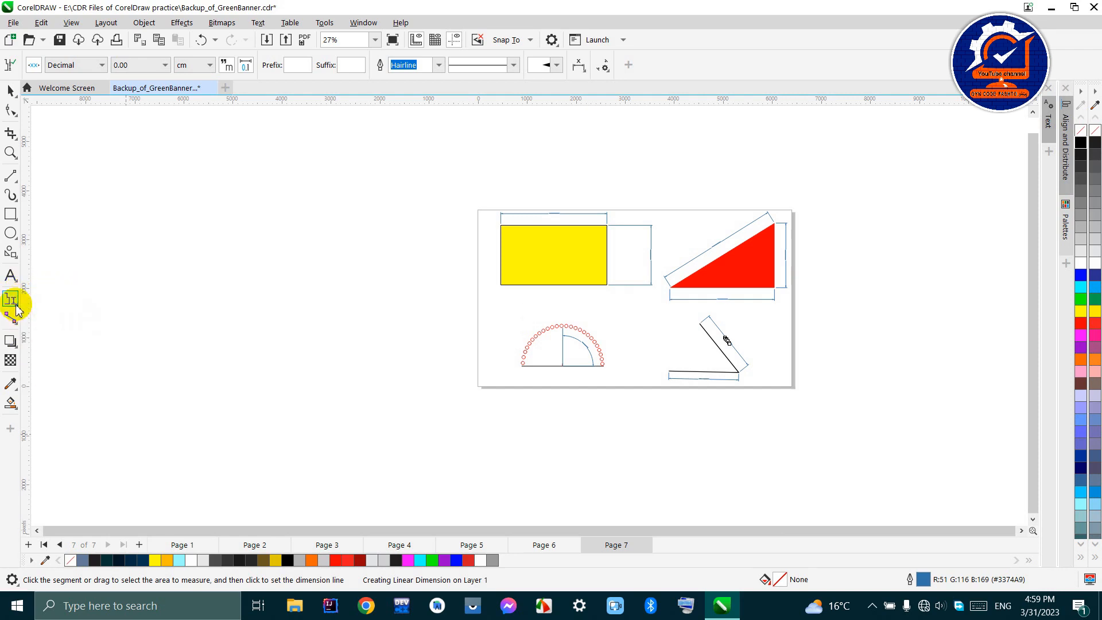
{"action": "left_click", "coordinate": [11, 301]}
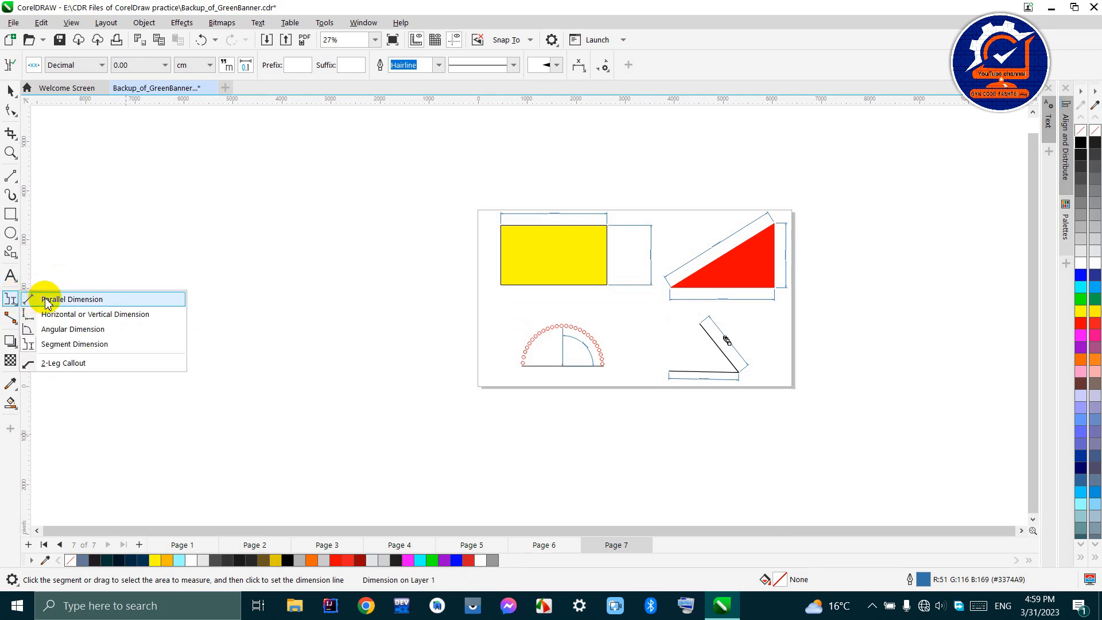
{"action": "left_click", "coordinate": [66, 299]}
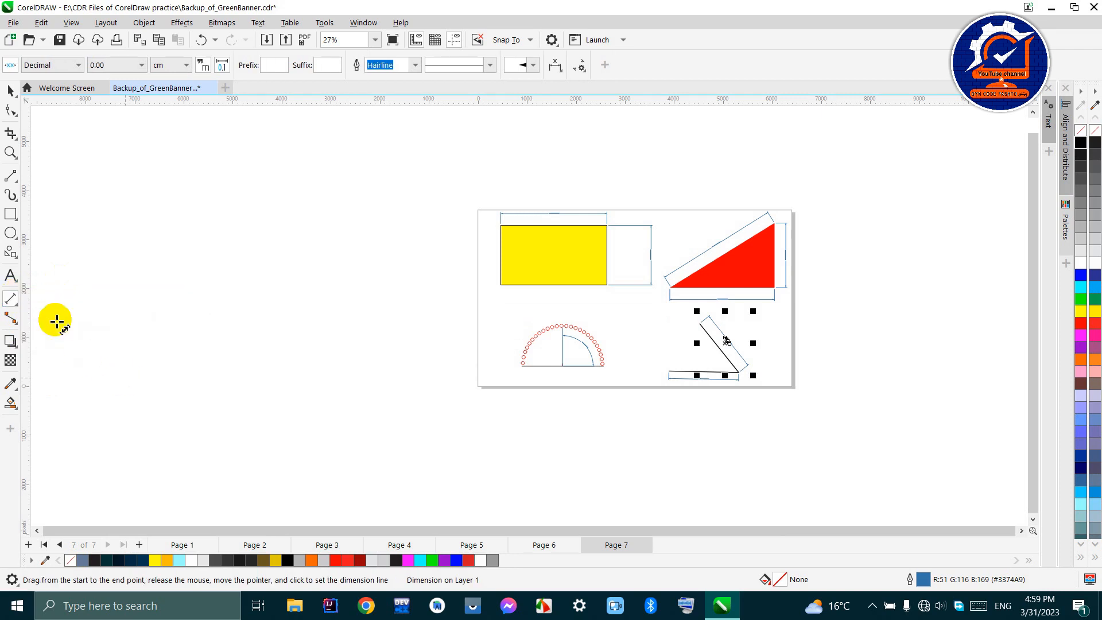
{"action": "left_click", "coordinate": [9, 299]}
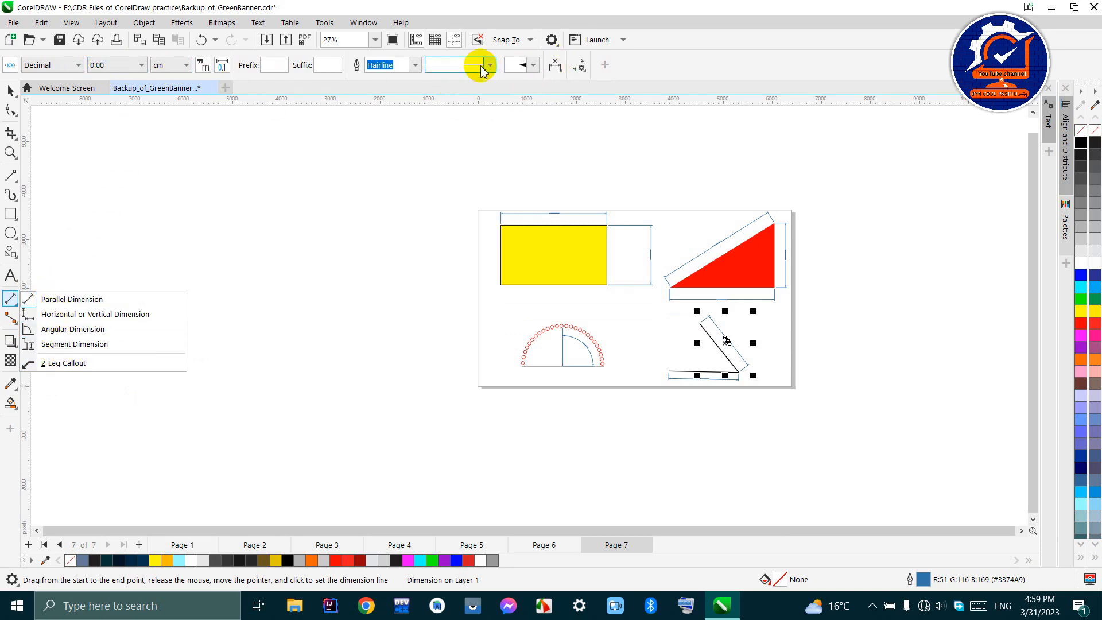
{"action": "left_click", "coordinate": [50, 314]}
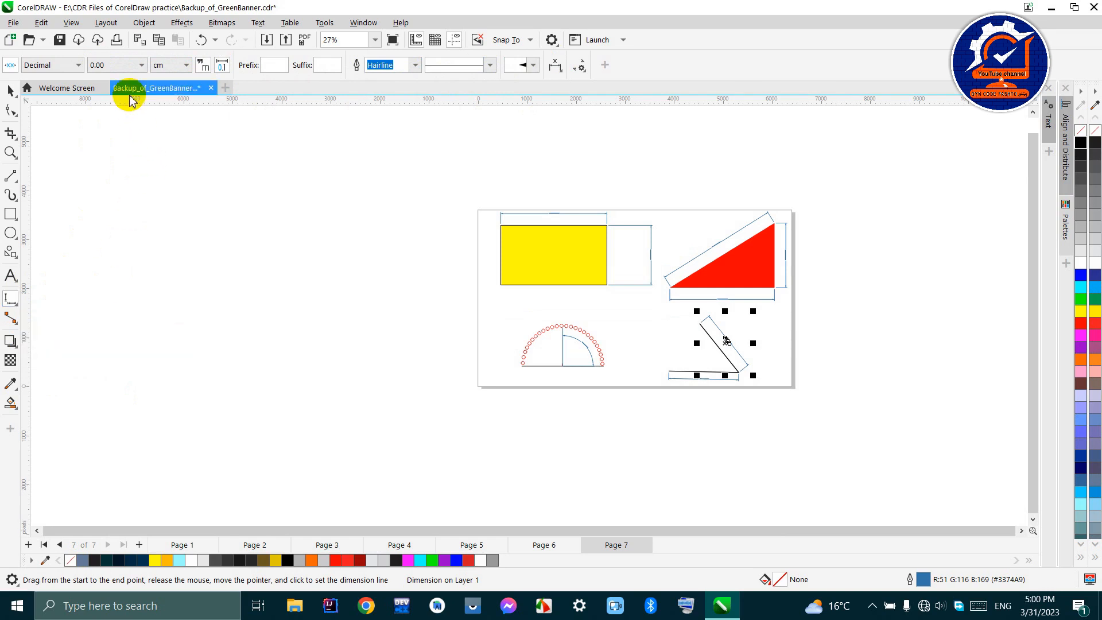
{"action": "left_click", "coordinate": [6, 299]}
{"action": "left_click", "coordinate": [50, 298]}
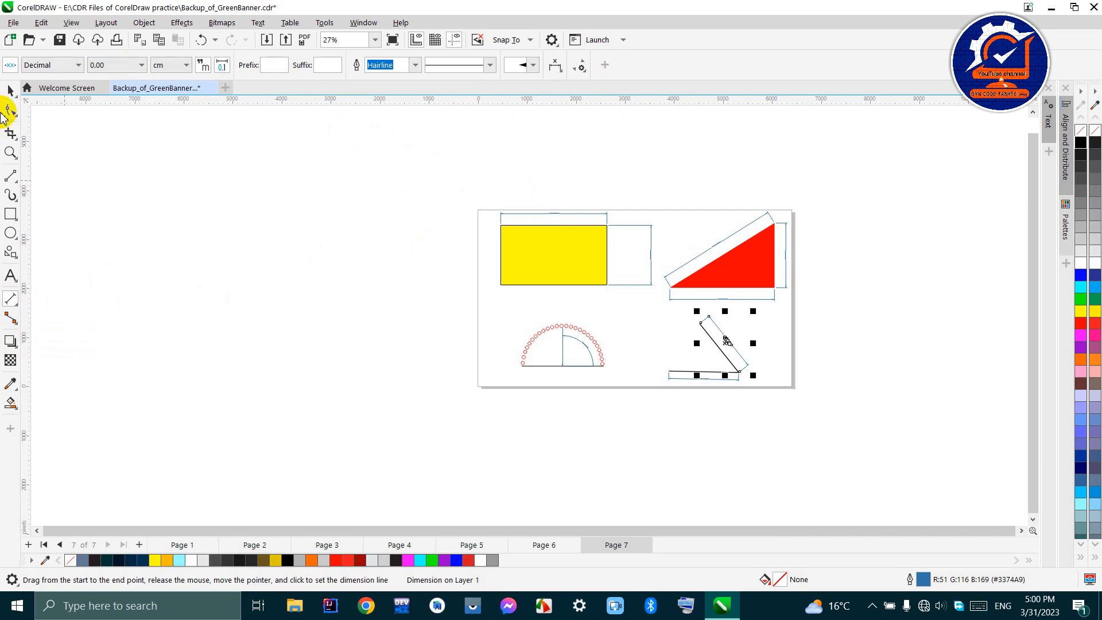
- Delete the horizontal dimension above the yellow rectangle
{"action": "left_click", "coordinate": [9, 90]}
{"action": "scroll", "coordinate": [589, 229], "scroll_direction": "up", "scroll_amount": 2}
{"action": "left_click", "coordinate": [586, 220]}
{"action": "scroll", "coordinate": [588, 230], "scroll_direction": "up", "scroll_amount": 3}
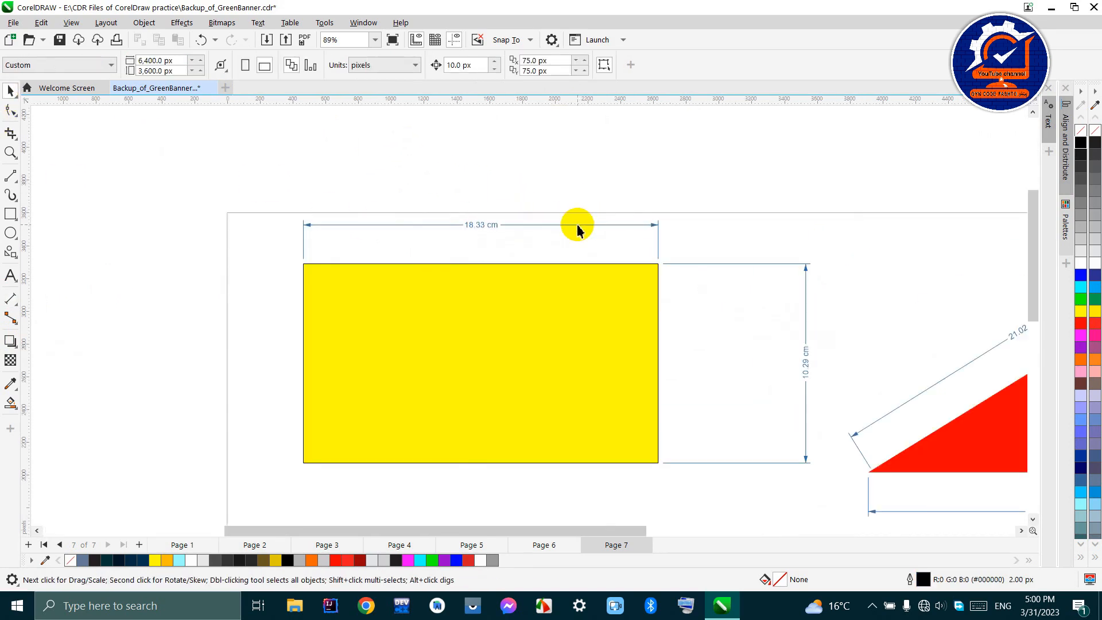
{"action": "left_click", "coordinate": [578, 226]}
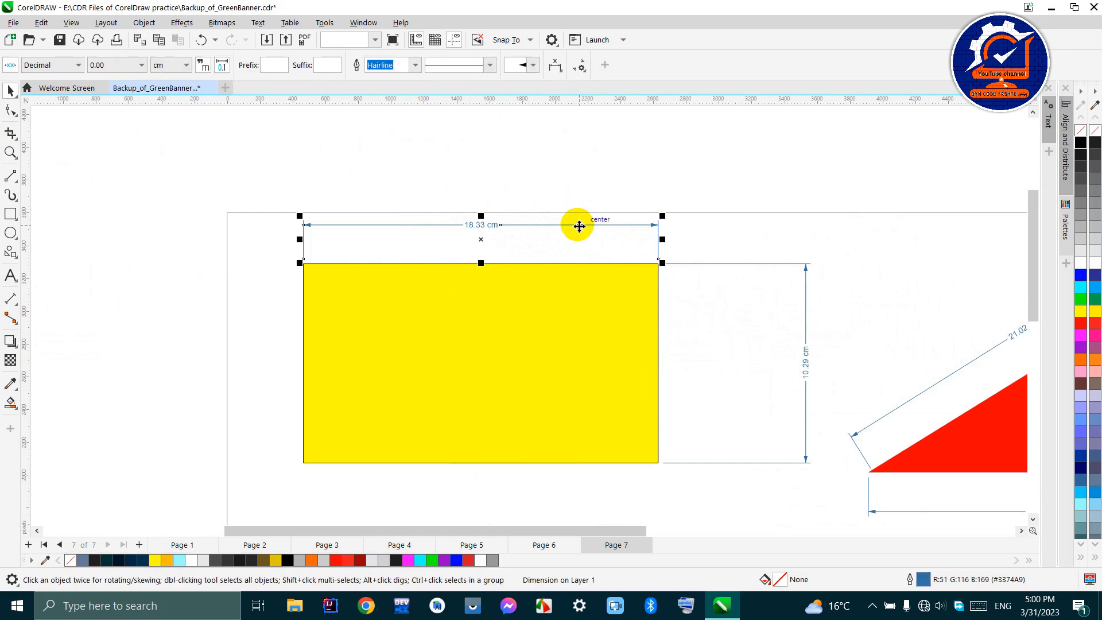
{"action": "key", "text": "Delete"}
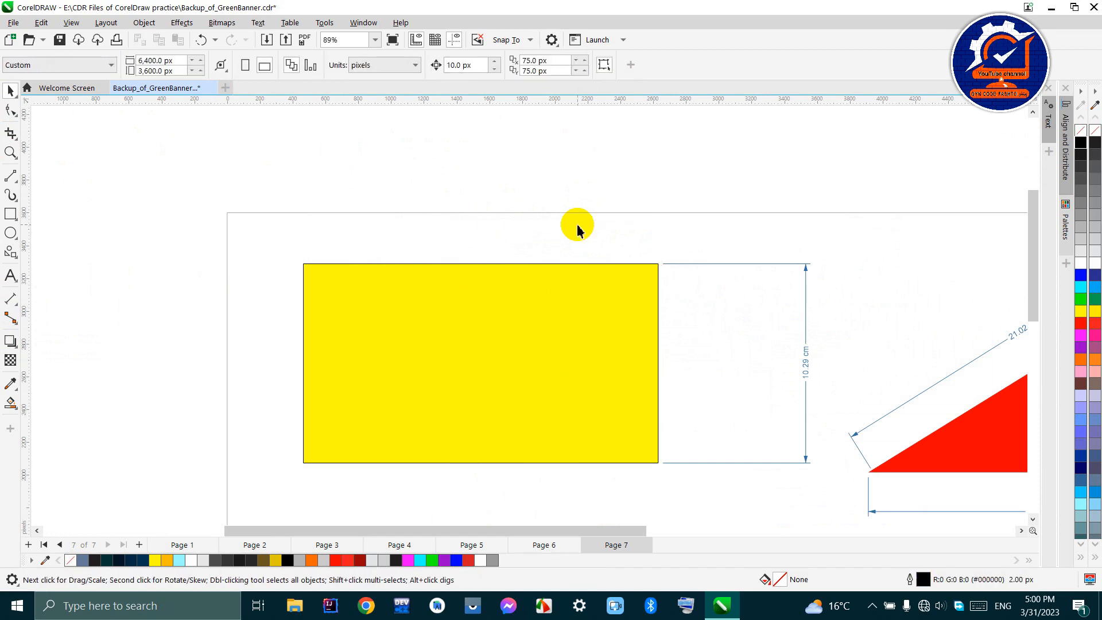
- Delete the vertical dimension beside the yellow rectangle's right edge
{"action": "left_click", "coordinate": [734, 265]}
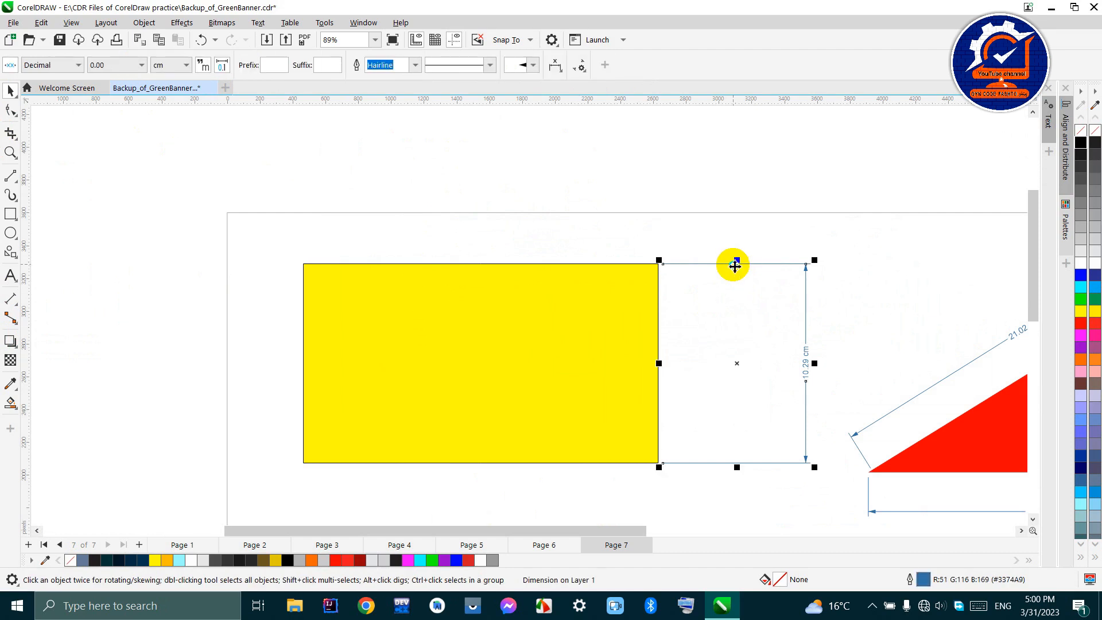
{"action": "right_click", "coordinate": [735, 265]}
{"action": "left_click", "coordinate": [755, 338]}
{"action": "scroll", "coordinate": [728, 300], "scroll_direction": "down", "scroll_amount": 2}
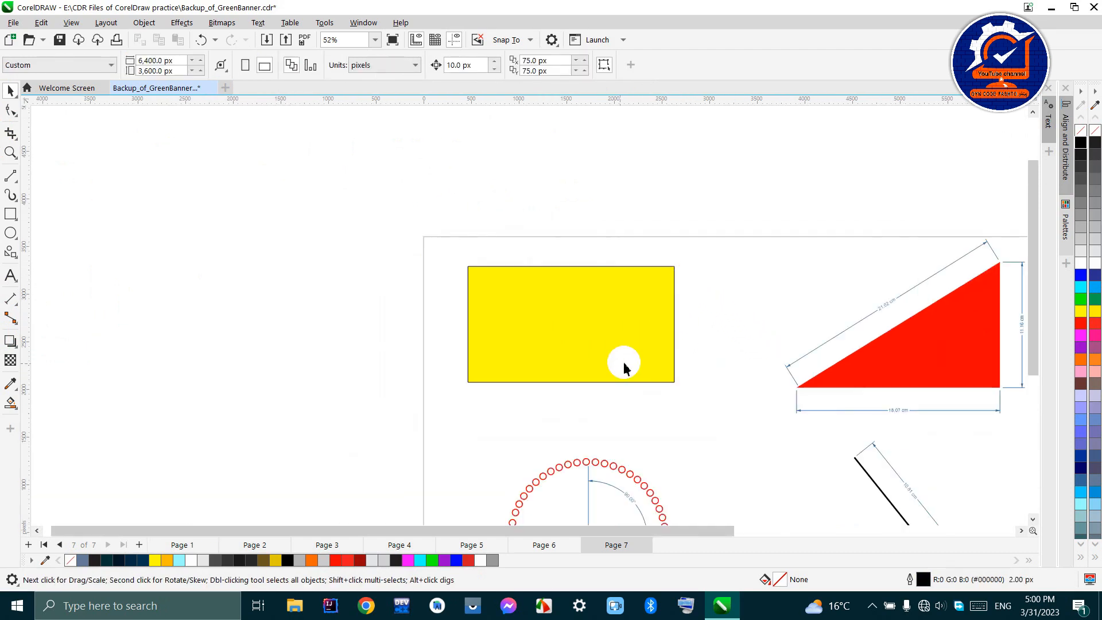
- Add a parallel dimension along the yellow rectangle's top edge, placing the dimension line just above the page border
{"action": "scroll", "coordinate": [600, 342], "scroll_direction": "down", "scroll_amount": 3}
{"action": "scroll", "coordinate": [603, 345], "scroll_direction": "up", "scroll_amount": 2}
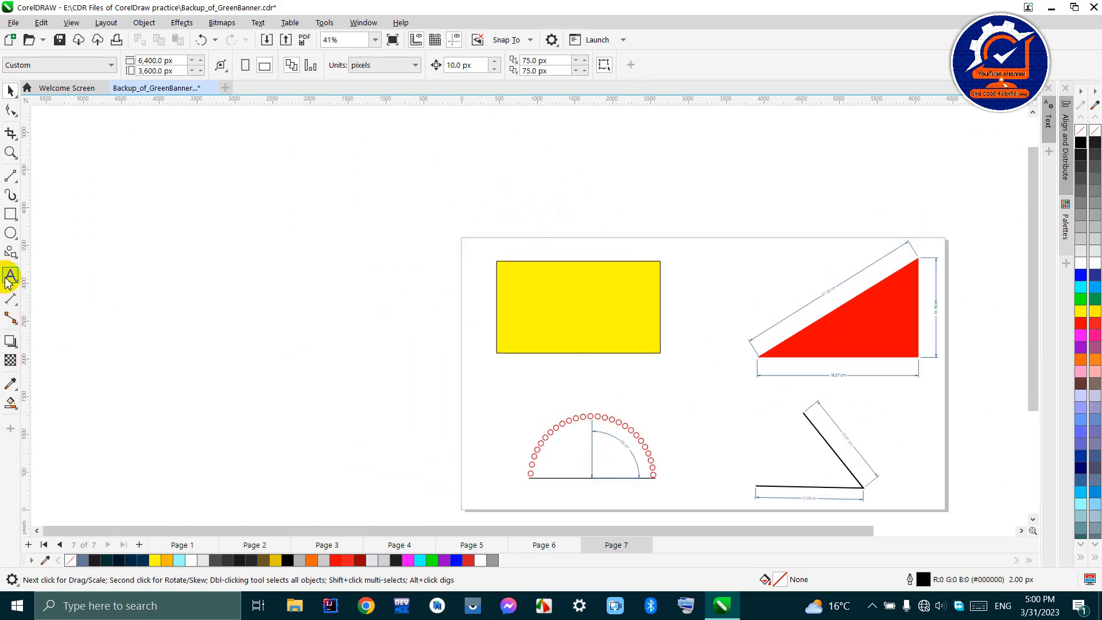
{"action": "left_click", "coordinate": [7, 303]}
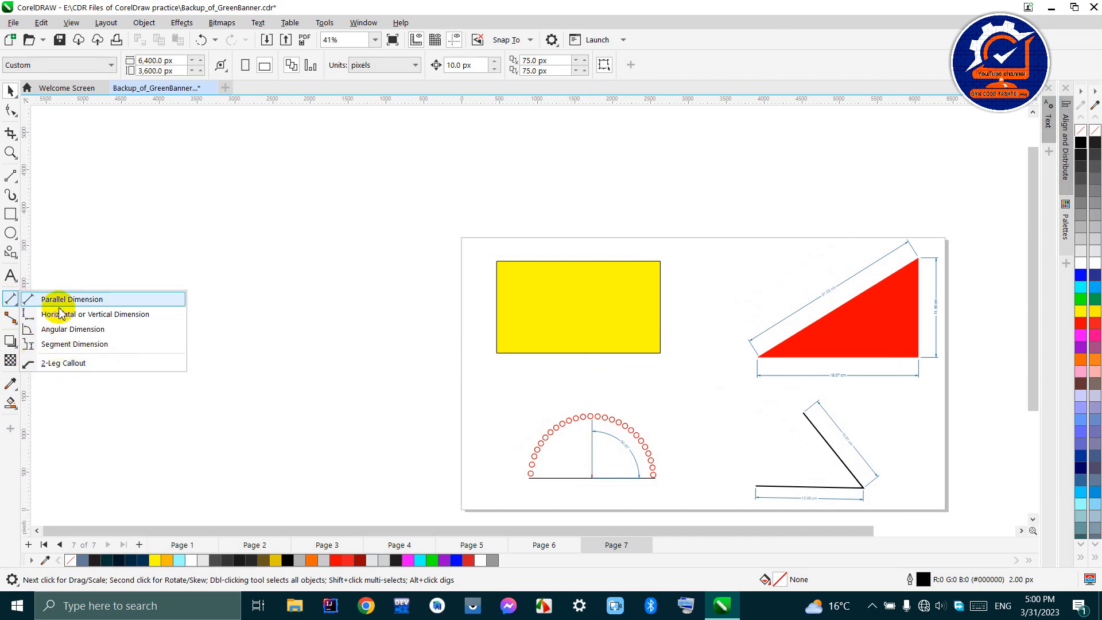
{"action": "left_click", "coordinate": [11, 299]}
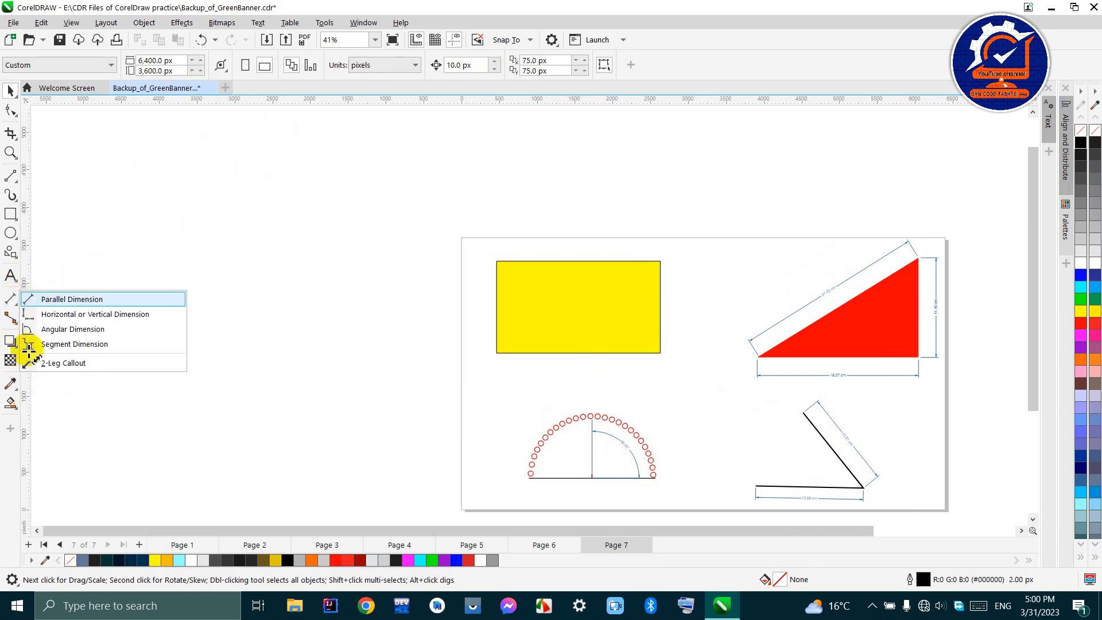
{"action": "left_click", "coordinate": [11, 299]}
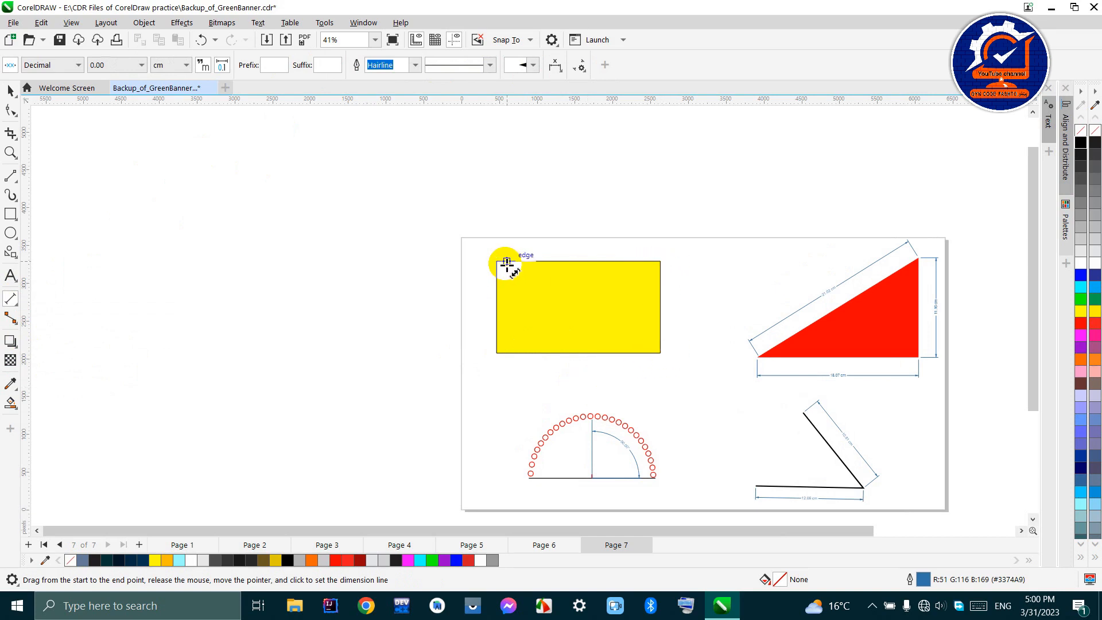
{"action": "left_click_drag", "start_coordinate": [497, 261], "coordinate": [660, 261]}
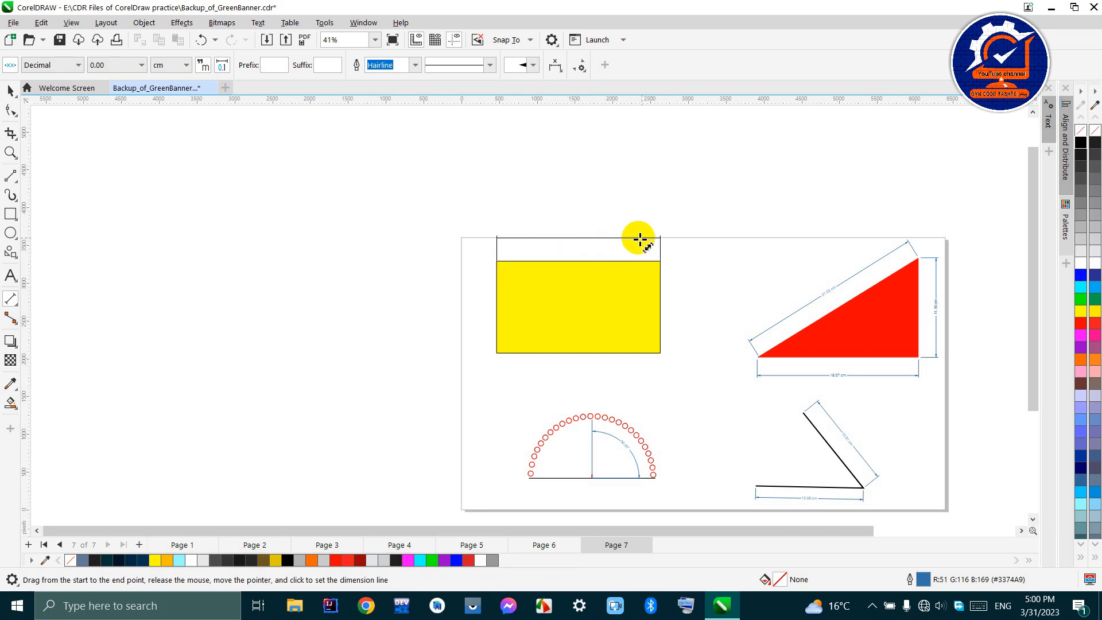
{"action": "left_click", "coordinate": [623, 229]}
- Turn dynamic dimensioning off and back on for the yellow rectangle's width dimension
{"action": "scroll", "coordinate": [624, 229], "scroll_direction": "up", "scroll_amount": 2}
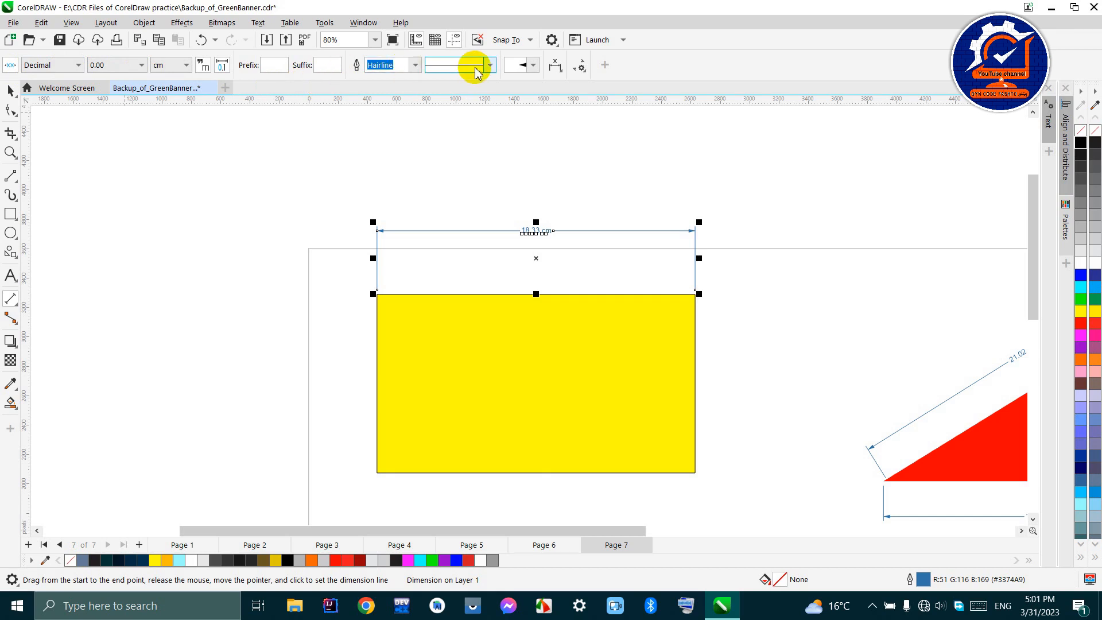
{"action": "left_click", "coordinate": [10, 67]}
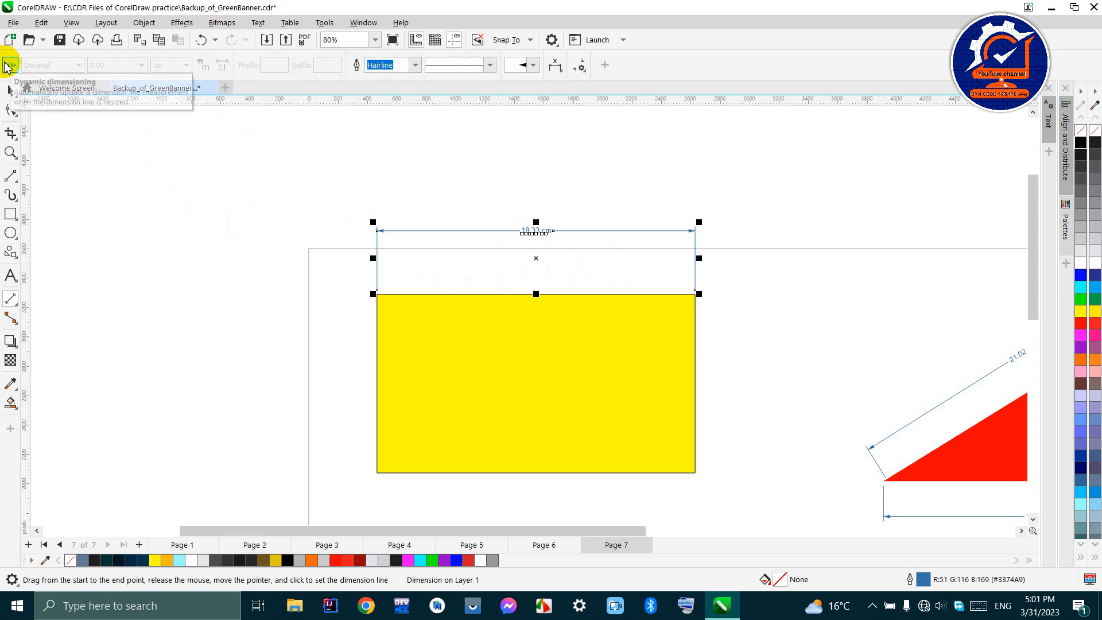
{"action": "left_click", "coordinate": [9, 66]}
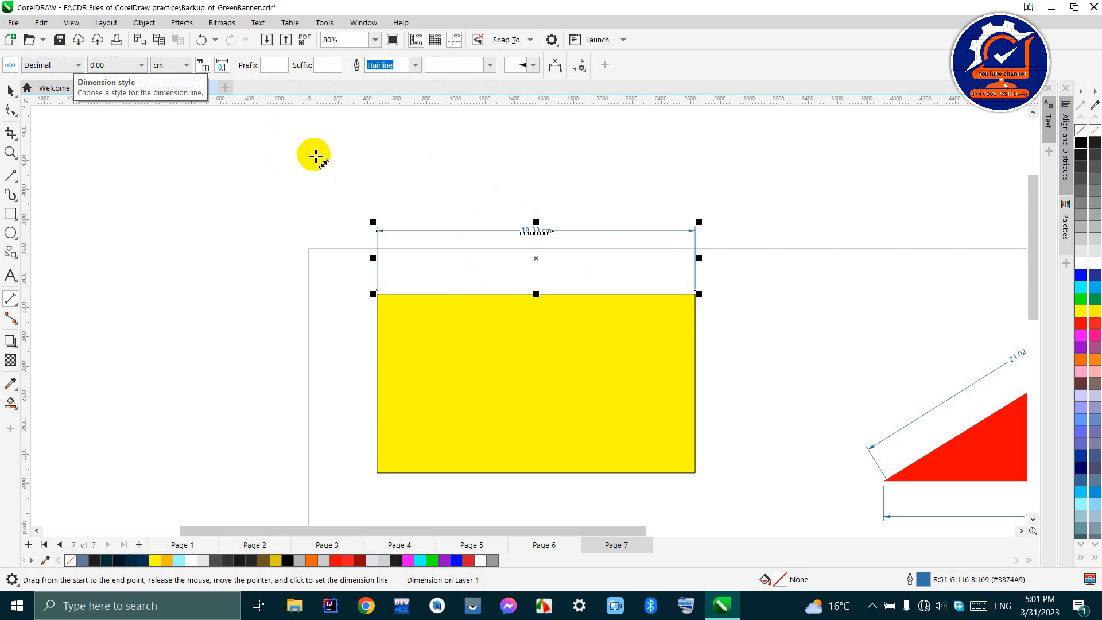
- Try the Fractional dimension style on the rectangle's width dimension and undo the change
{"action": "scroll", "coordinate": [544, 223], "scroll_direction": "up", "scroll_amount": 1}
{"action": "scroll", "coordinate": [545, 223], "scroll_direction": "up", "scroll_amount": 1}
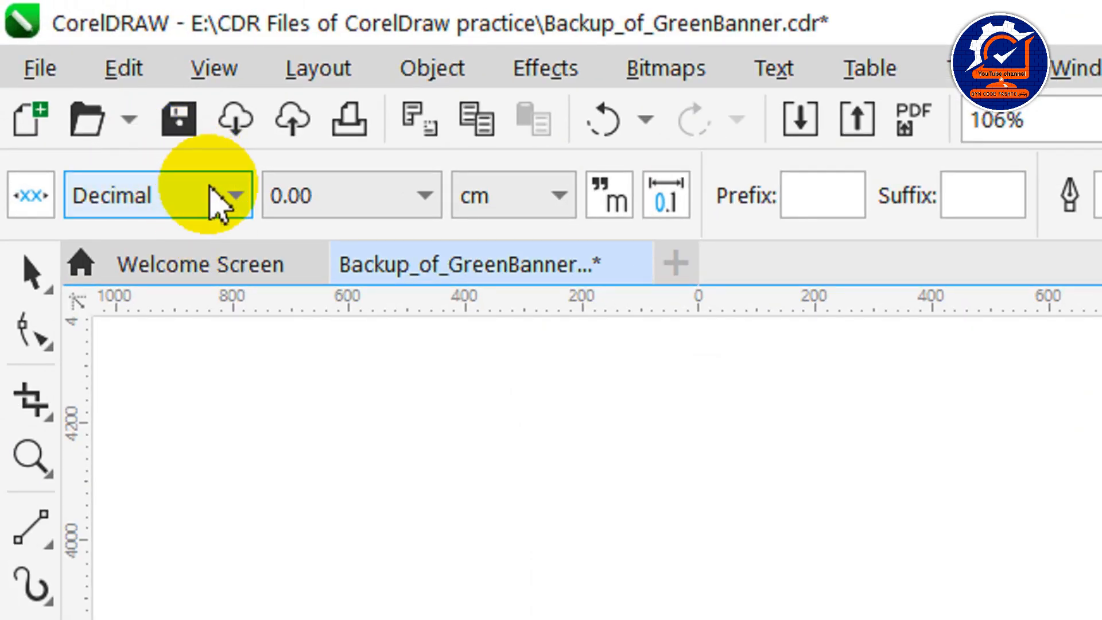
{"action": "left_click", "coordinate": [73, 67]}
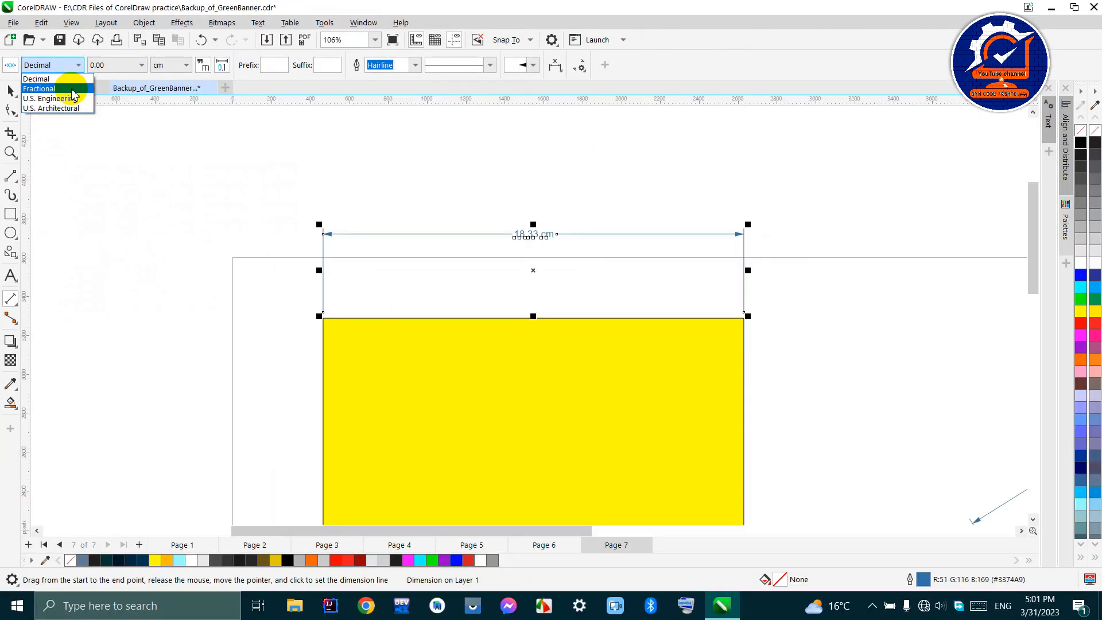
{"action": "left_click", "coordinate": [218, 267]}
{"action": "scroll", "coordinate": [485, 224], "scroll_direction": "up", "scroll_amount": 2}
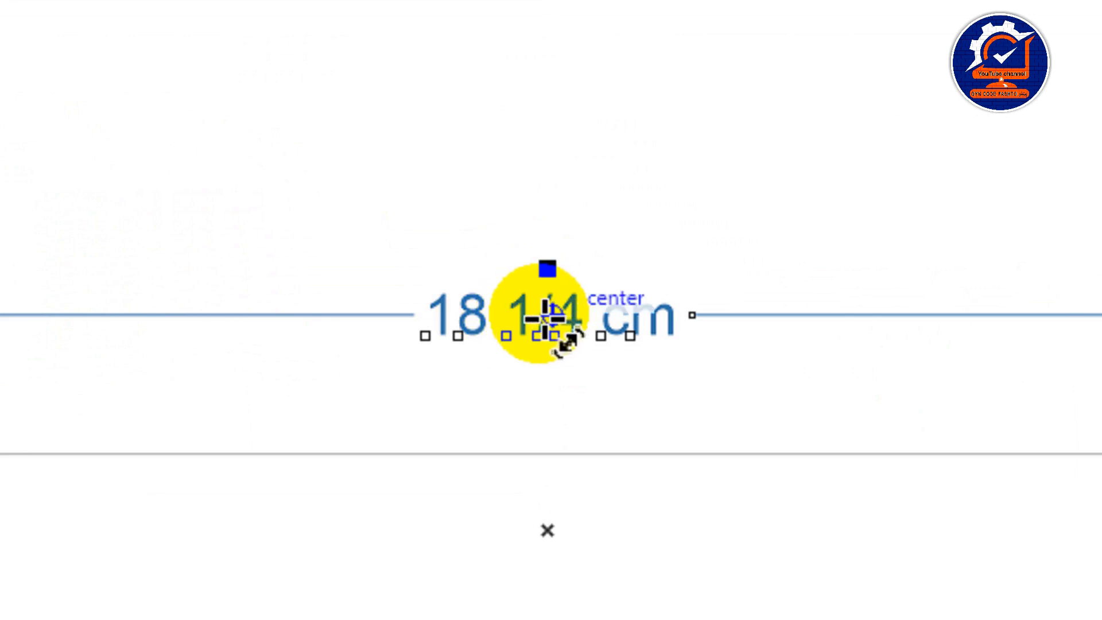
{"action": "key", "text": "ctrl+z"}
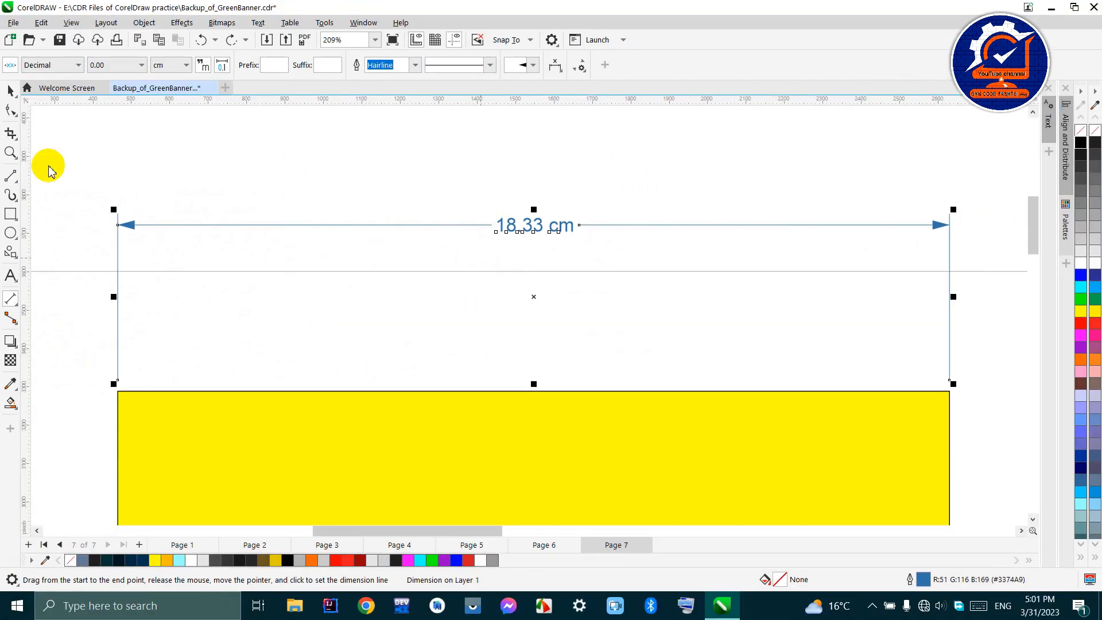
- Switch the rectangle's width dimension to the Fractional style again and return it to Decimal
{"action": "left_click", "coordinate": [40, 65]}
{"action": "left_click", "coordinate": [40, 87]}
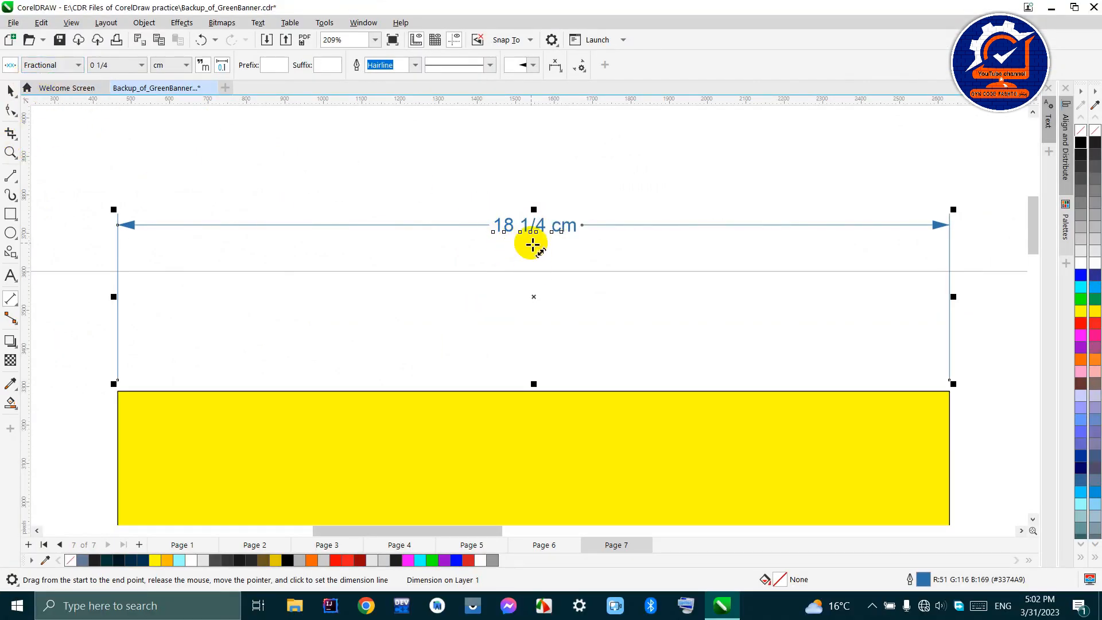
{"action": "scroll", "coordinate": [533, 233], "scroll_direction": "up", "scroll_amount": 2}
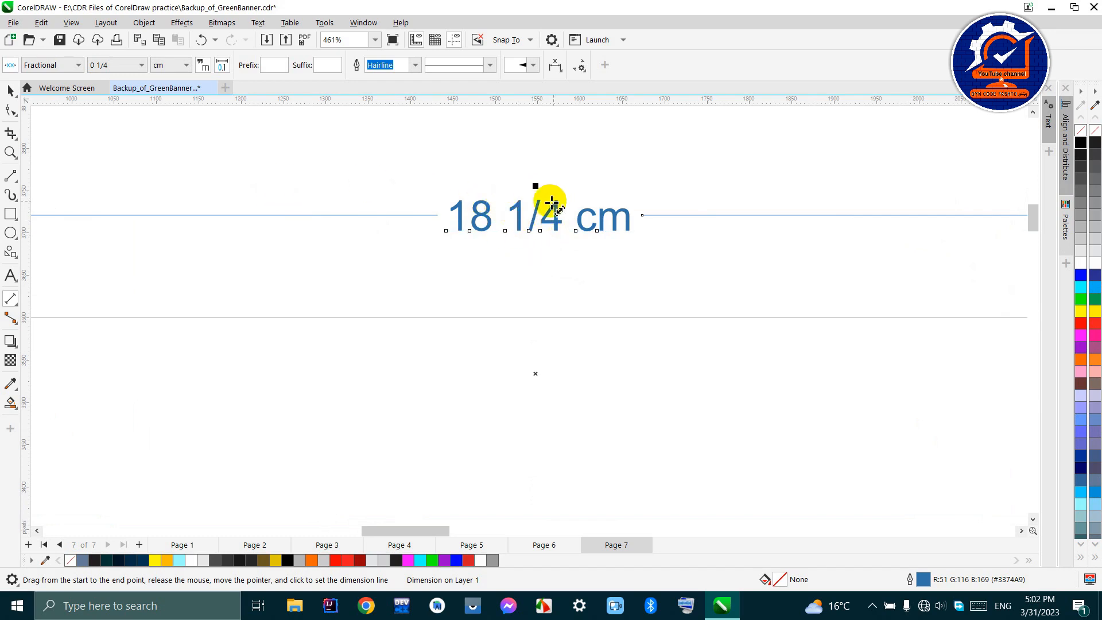
{"action": "left_click", "coordinate": [55, 66]}
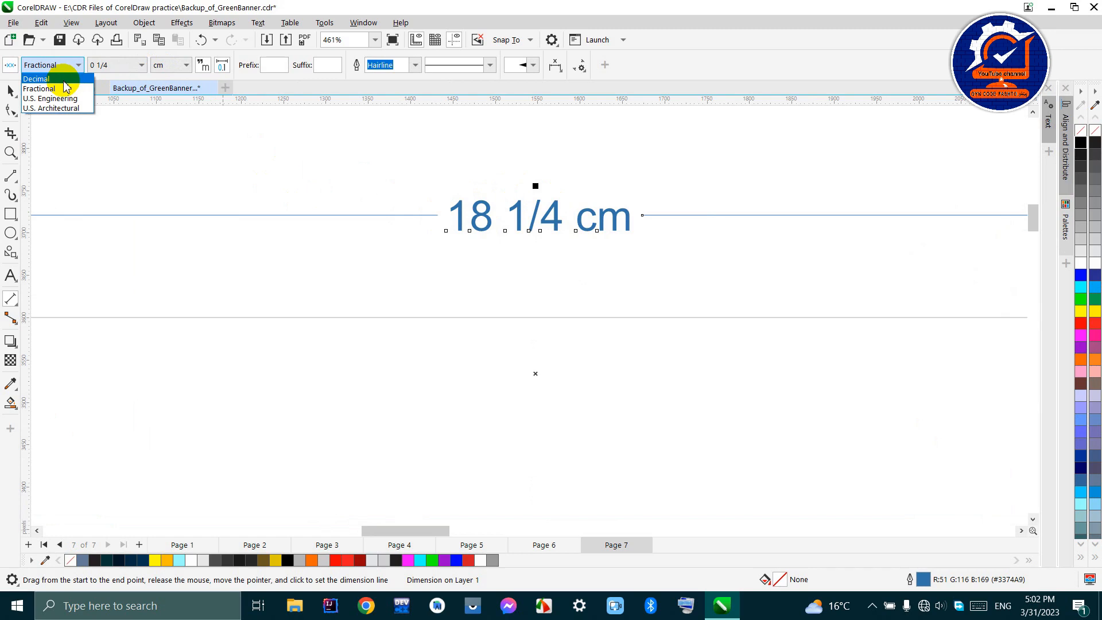
{"action": "left_click", "coordinate": [63, 79]}
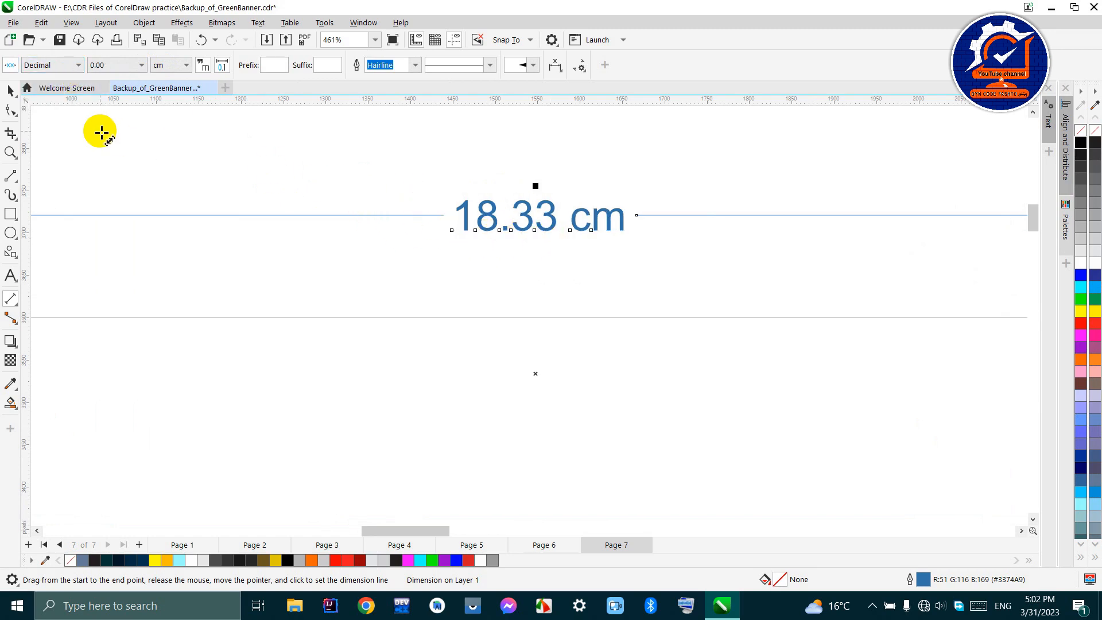
- Try the U.S. Engineering and U.S. Architectural styles on the width dimension, and return it to Decimal
{"action": "left_click", "coordinate": [68, 65]}
{"action": "left_click", "coordinate": [68, 99]}
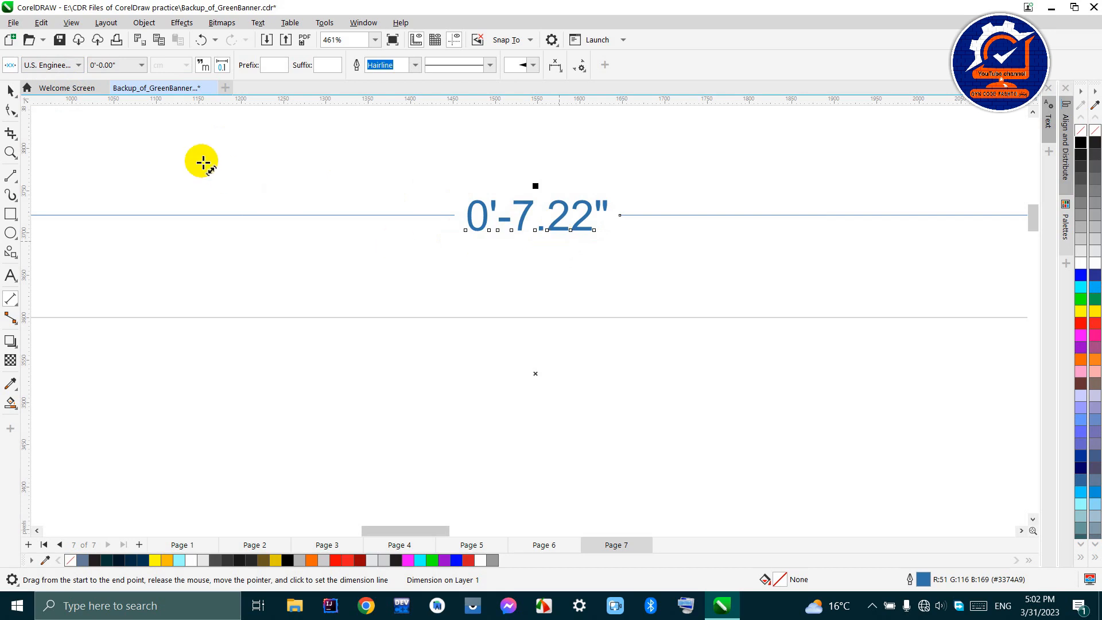
{"action": "left_click", "coordinate": [51, 64]}
{"action": "left_click", "coordinate": [60, 109]}
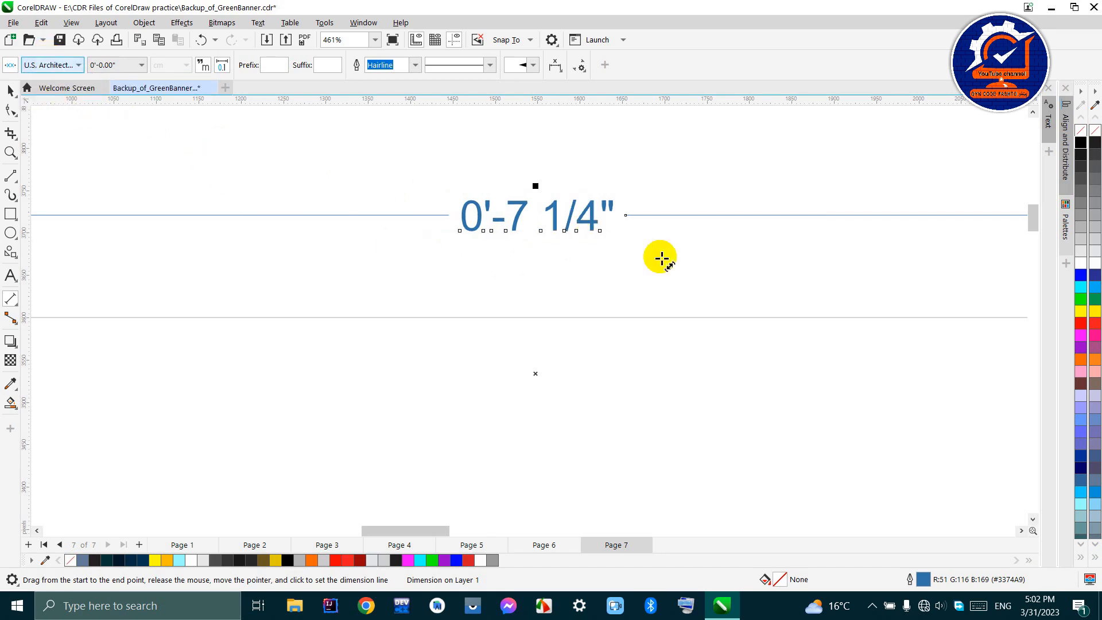
{"action": "left_click", "coordinate": [33, 70]}
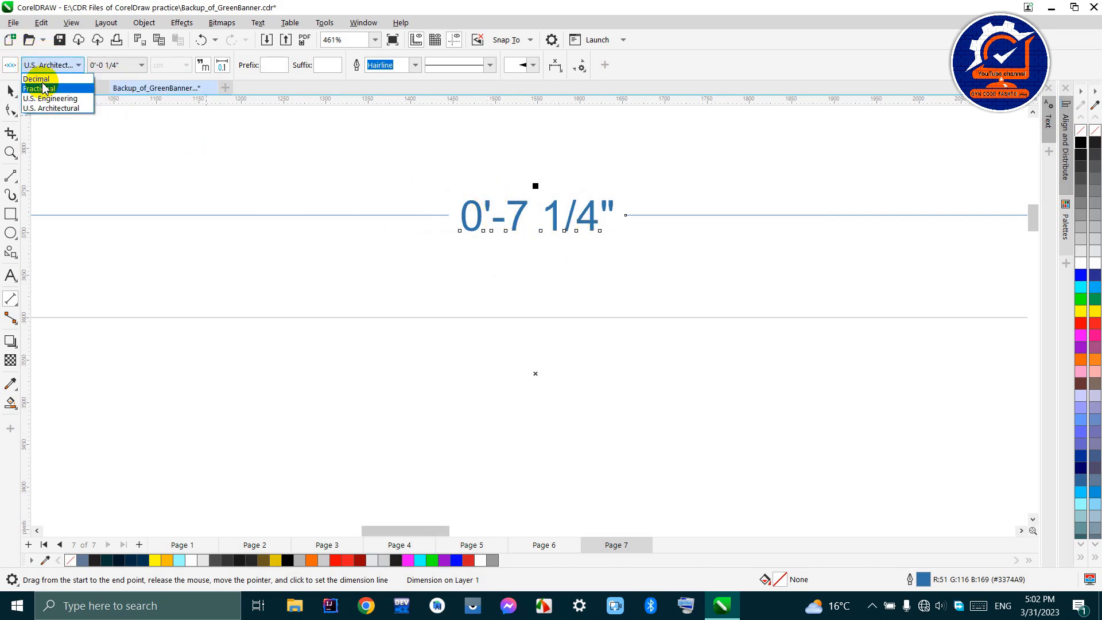
{"action": "left_click", "coordinate": [37, 80]}
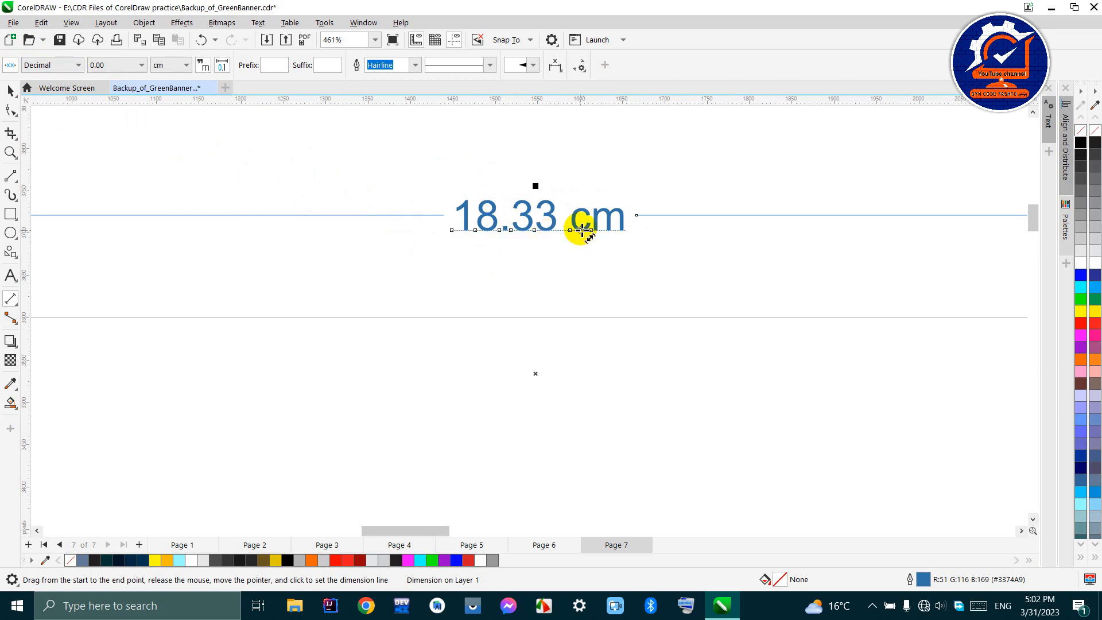
- Set the precision of the rectangle's width dimension to three decimal places (0.000)
{"action": "scroll", "coordinate": [588, 230], "scroll_direction": "down", "scroll_amount": 5}
{"action": "scroll", "coordinate": [581, 229], "scroll_direction": "up", "scroll_amount": 1}
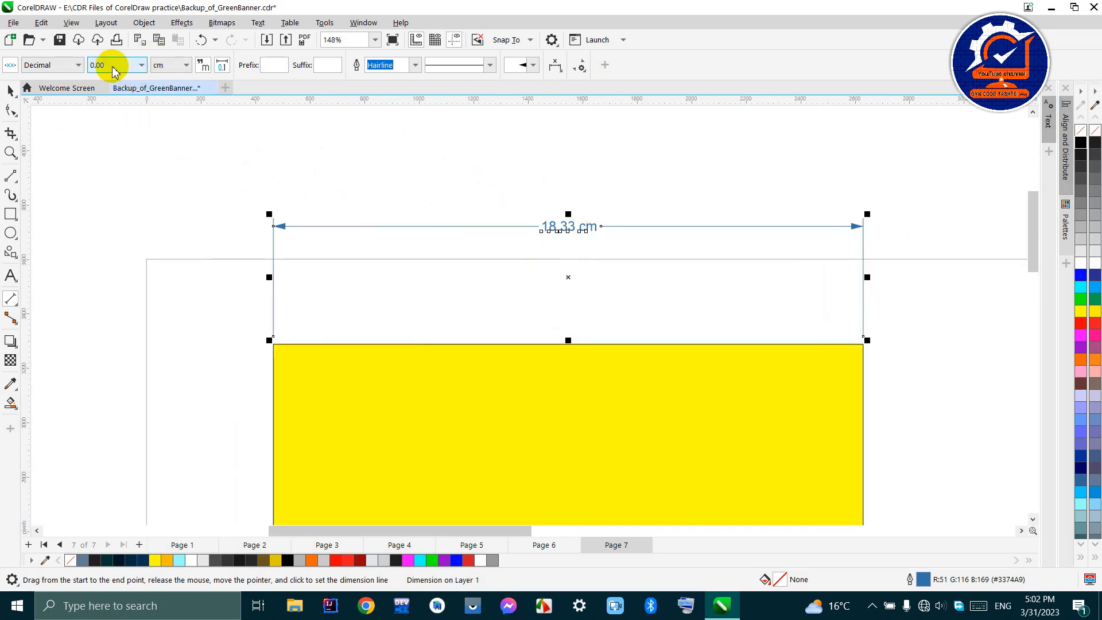
{"action": "scroll", "coordinate": [562, 230], "scroll_direction": "up", "scroll_amount": 3}
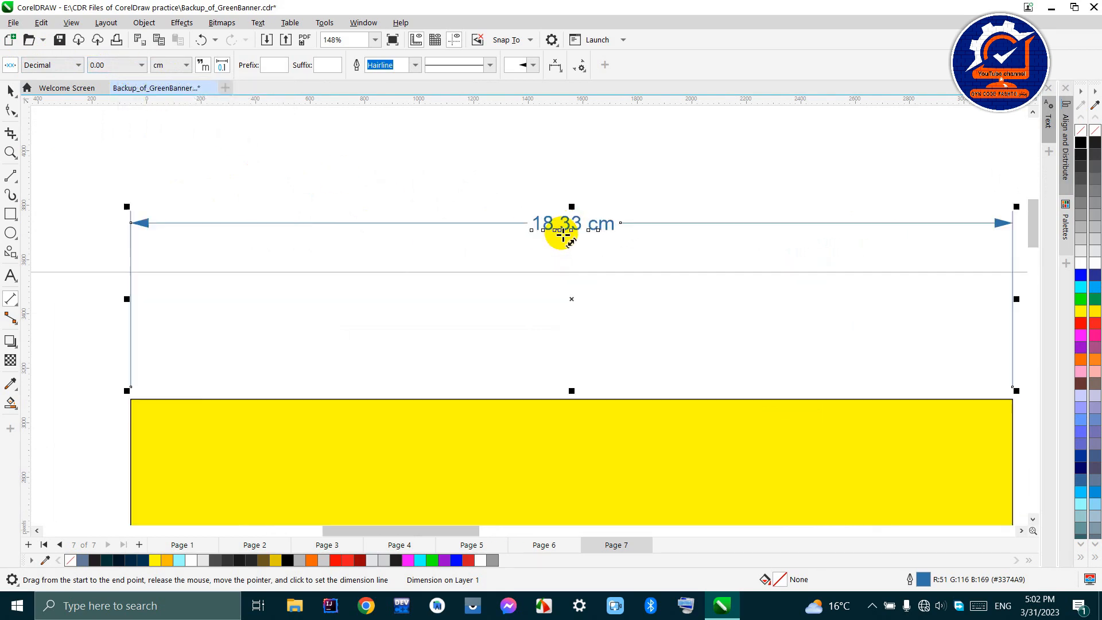
{"action": "scroll", "coordinate": [563, 230], "scroll_direction": "up", "scroll_amount": 2}
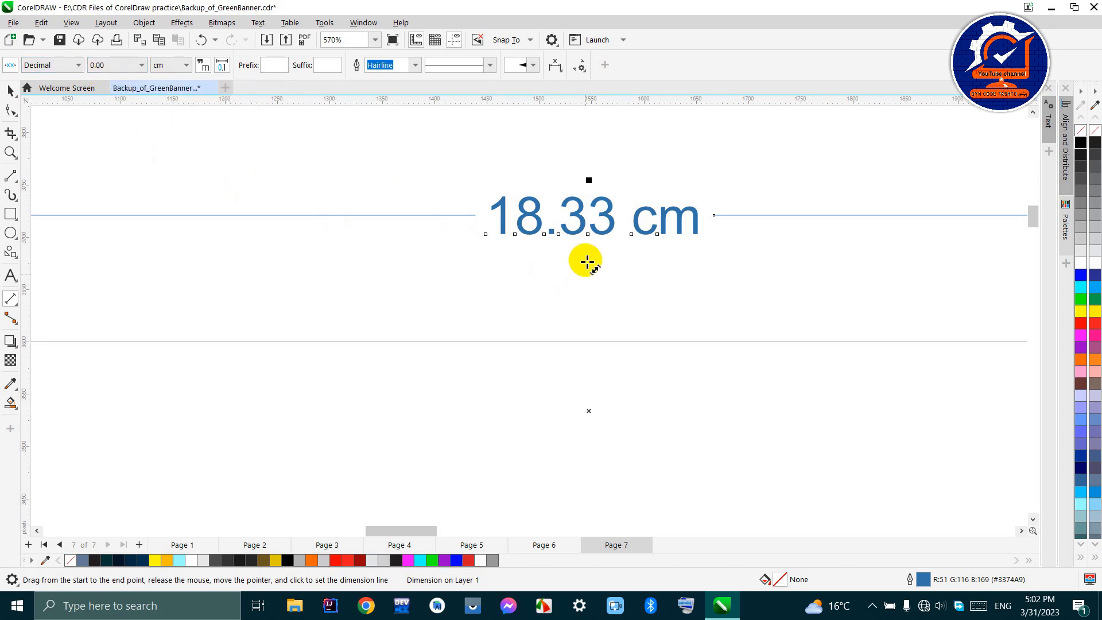
{"action": "left_click", "coordinate": [118, 65]}
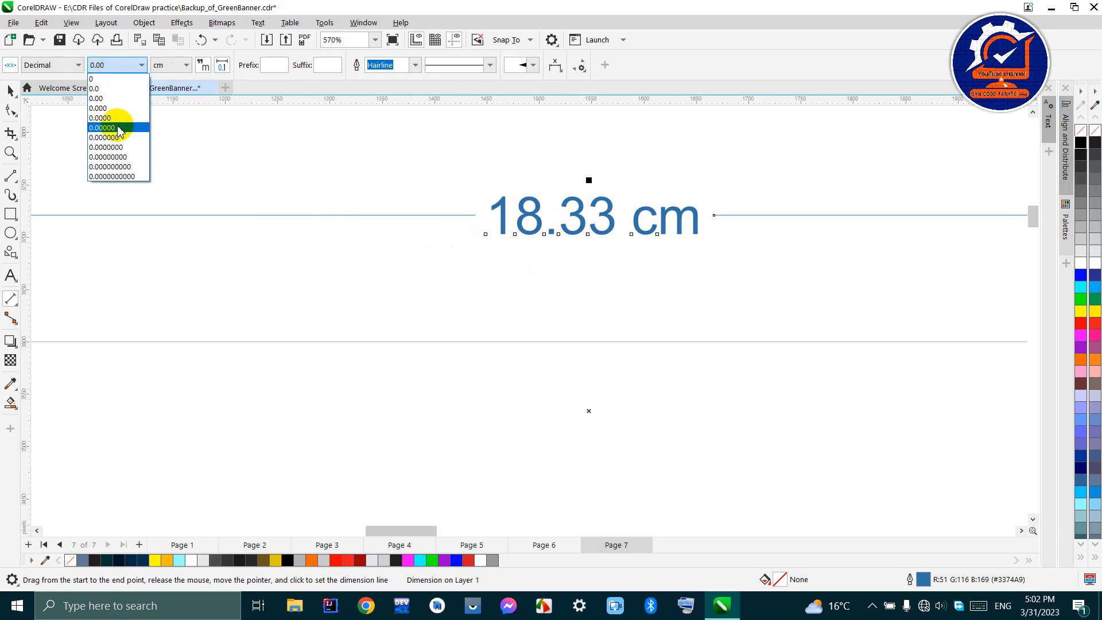
{"action": "left_click", "coordinate": [113, 108]}
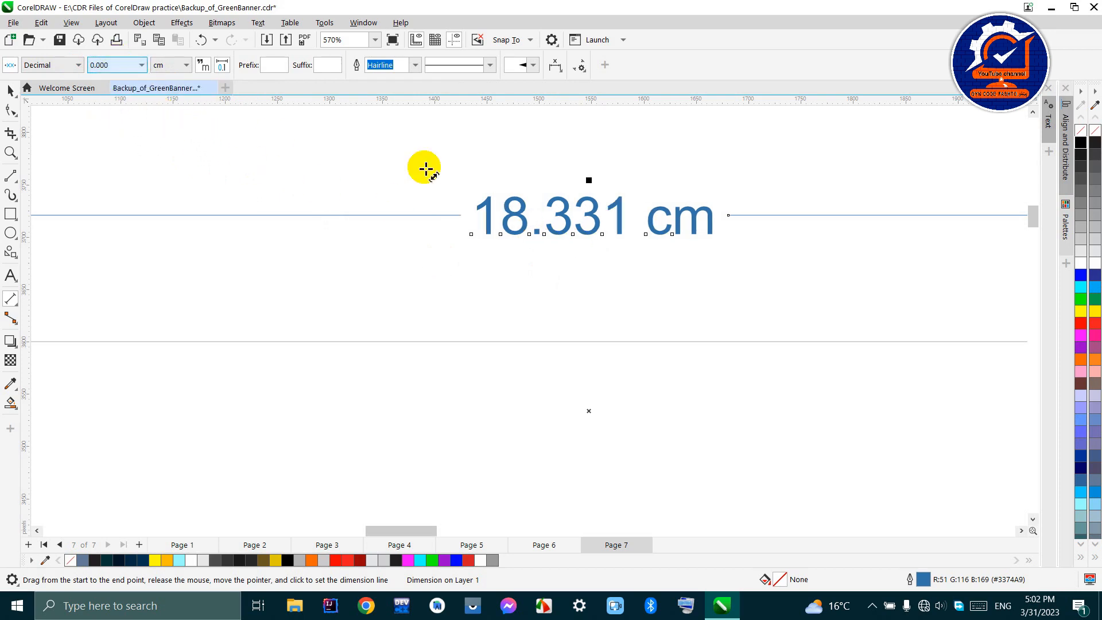
- Try a precision of 0.00000 on the rectangle's width dimension, and set it back to 0.00
{"action": "scroll", "coordinate": [645, 334], "scroll_direction": "down", "scroll_amount": 2}
{"action": "scroll", "coordinate": [644, 334], "scroll_direction": "down", "scroll_amount": 3}
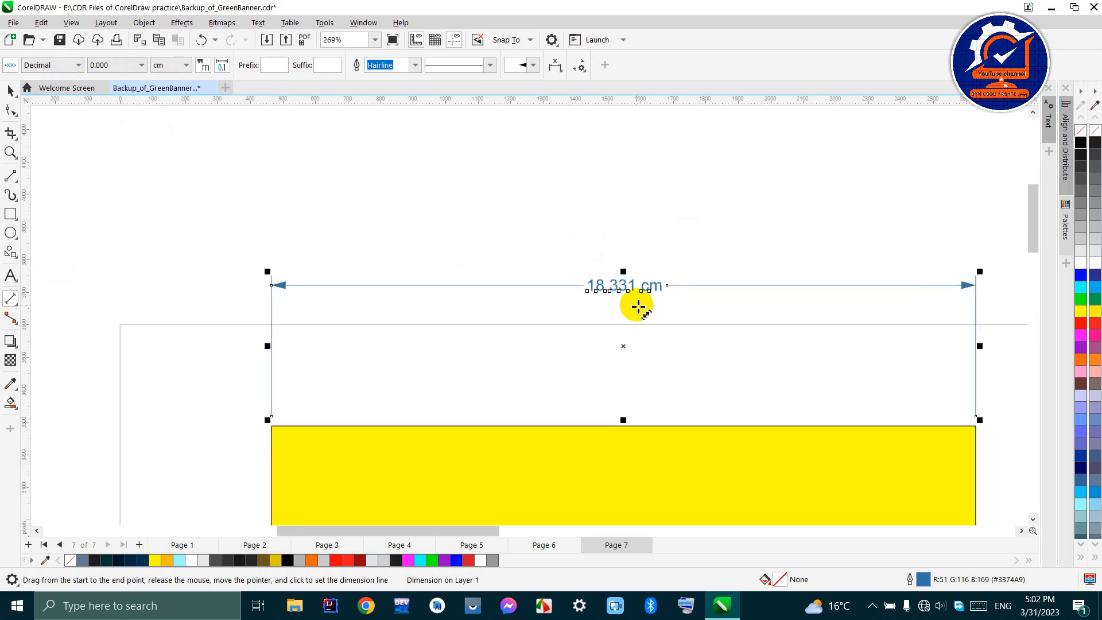
{"action": "left_click", "coordinate": [118, 67]}
{"action": "left_click", "coordinate": [118, 127]}
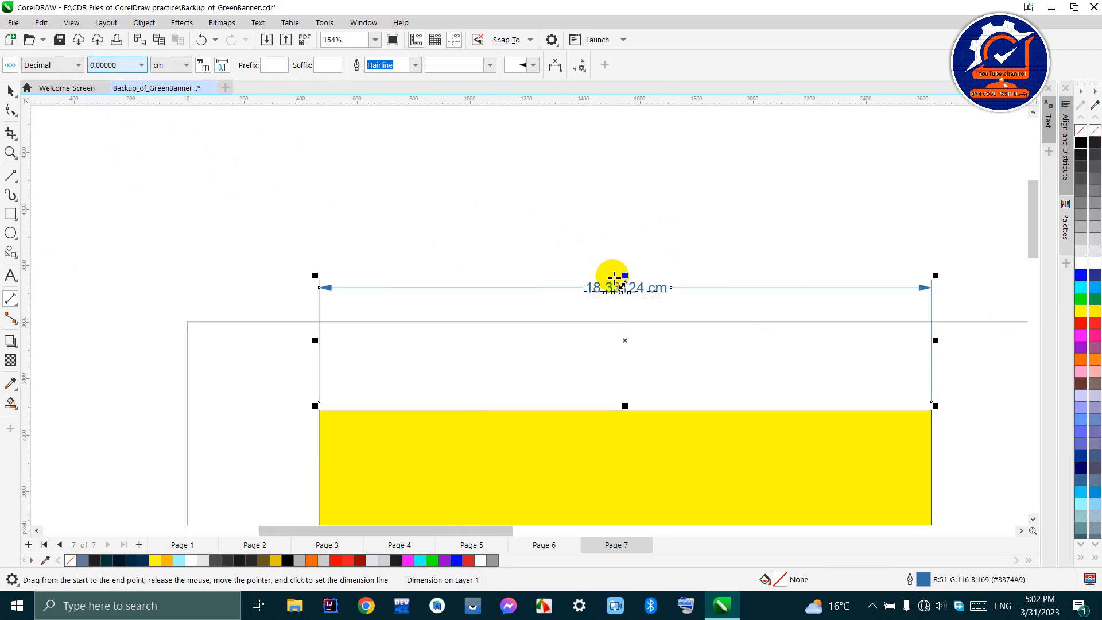
{"action": "scroll", "coordinate": [610, 279], "scroll_direction": "up", "scroll_amount": 3}
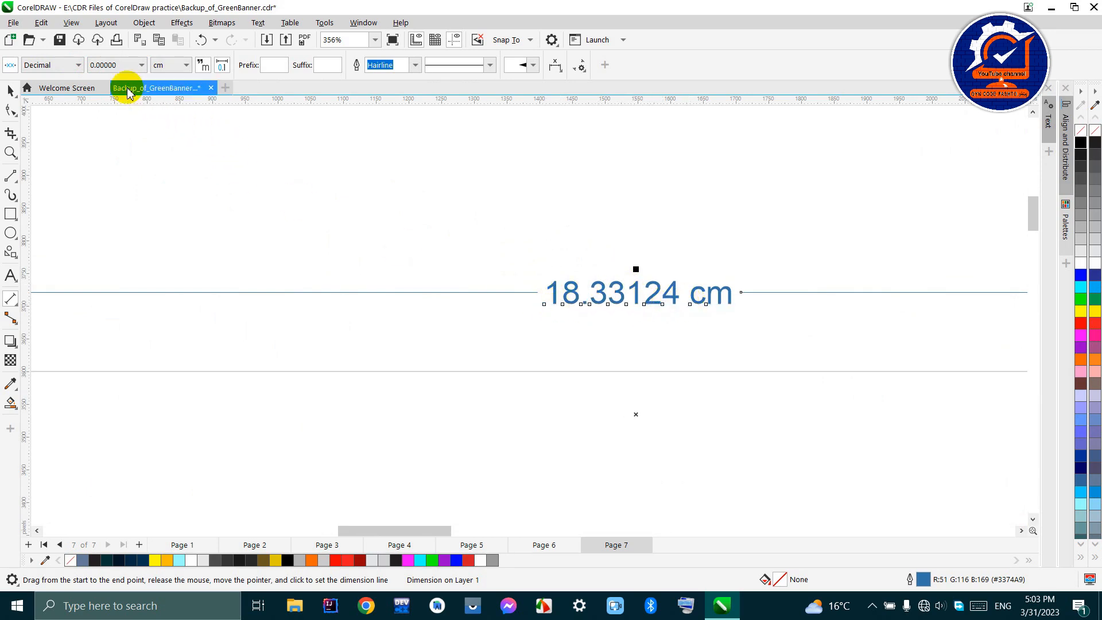
{"action": "left_click", "coordinate": [112, 64]}
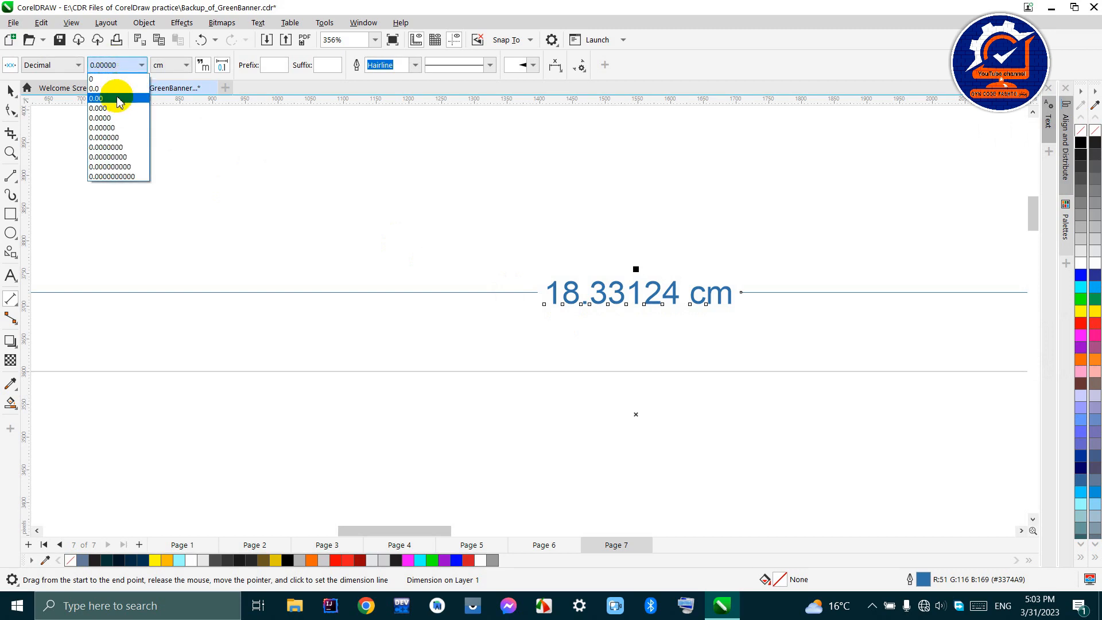
{"action": "left_click", "coordinate": [111, 98]}
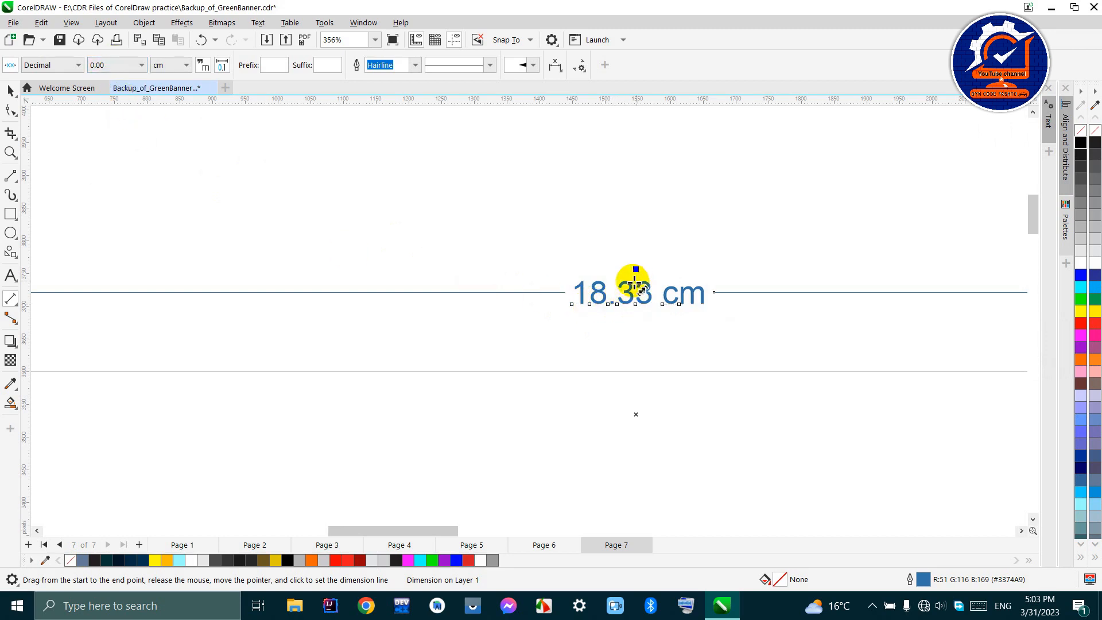
- Try ft and centimeters as the units of the rectangle's width dimension
{"action": "scroll", "coordinate": [558, 264], "scroll_direction": "down", "scroll_amount": 2}
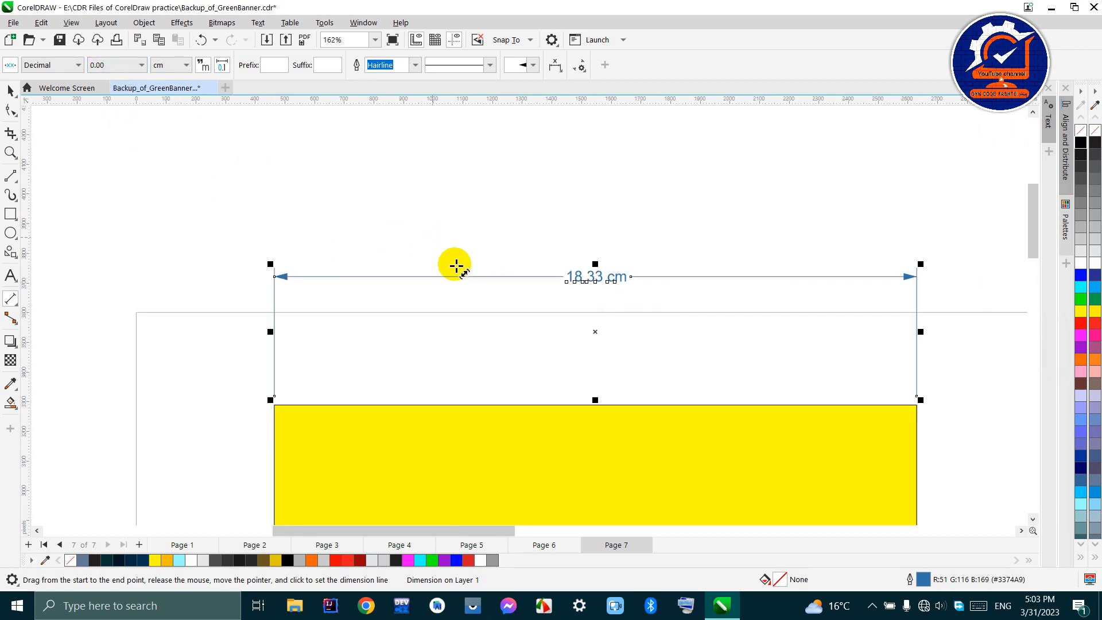
{"action": "left_click", "coordinate": [169, 72]}
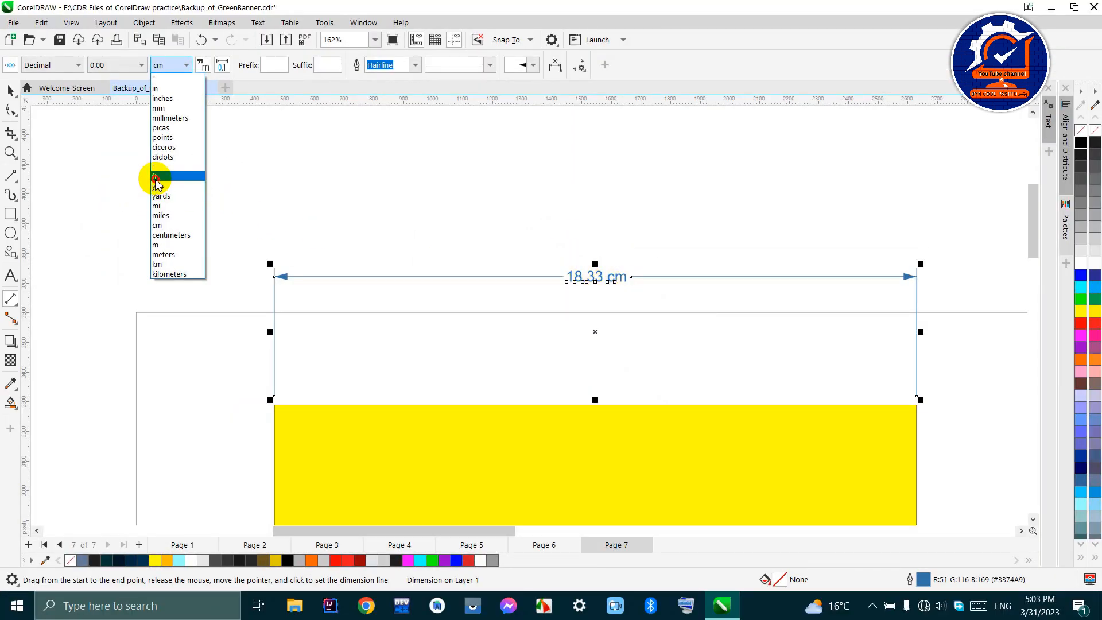
{"action": "left_click", "coordinate": [154, 176]}
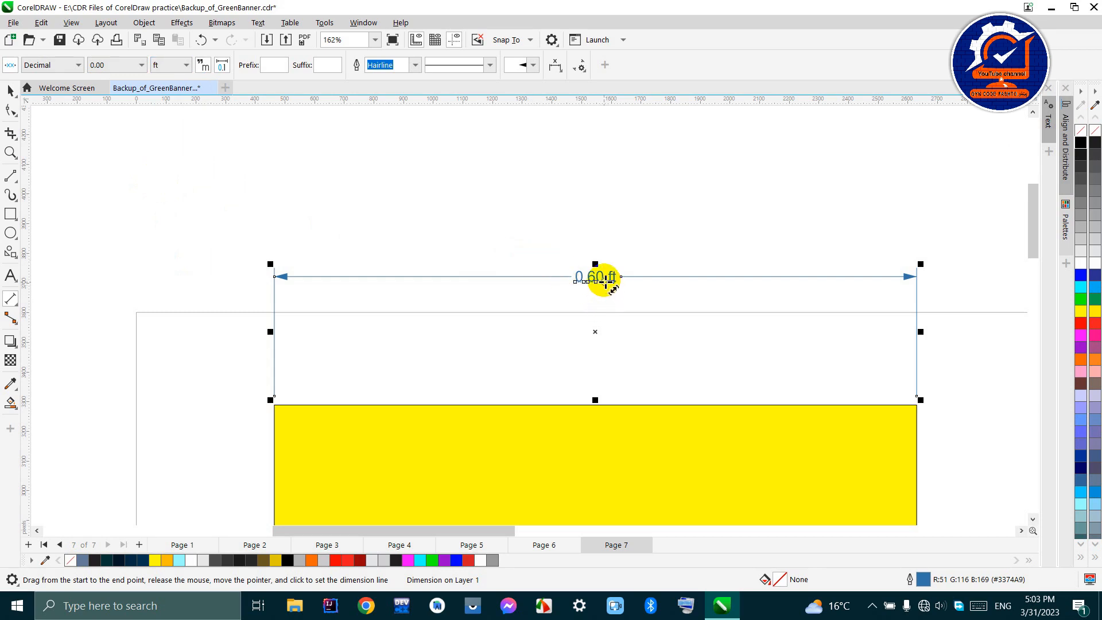
{"action": "scroll", "coordinate": [606, 281], "scroll_direction": "up", "scroll_amount": 2}
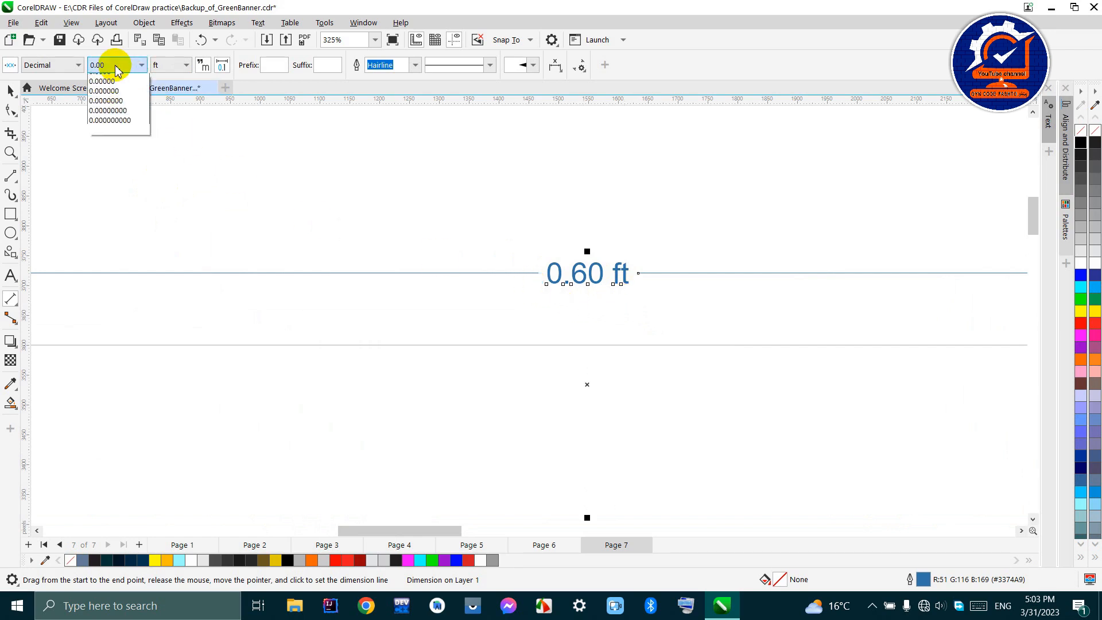
{"action": "left_click", "coordinate": [141, 65]}
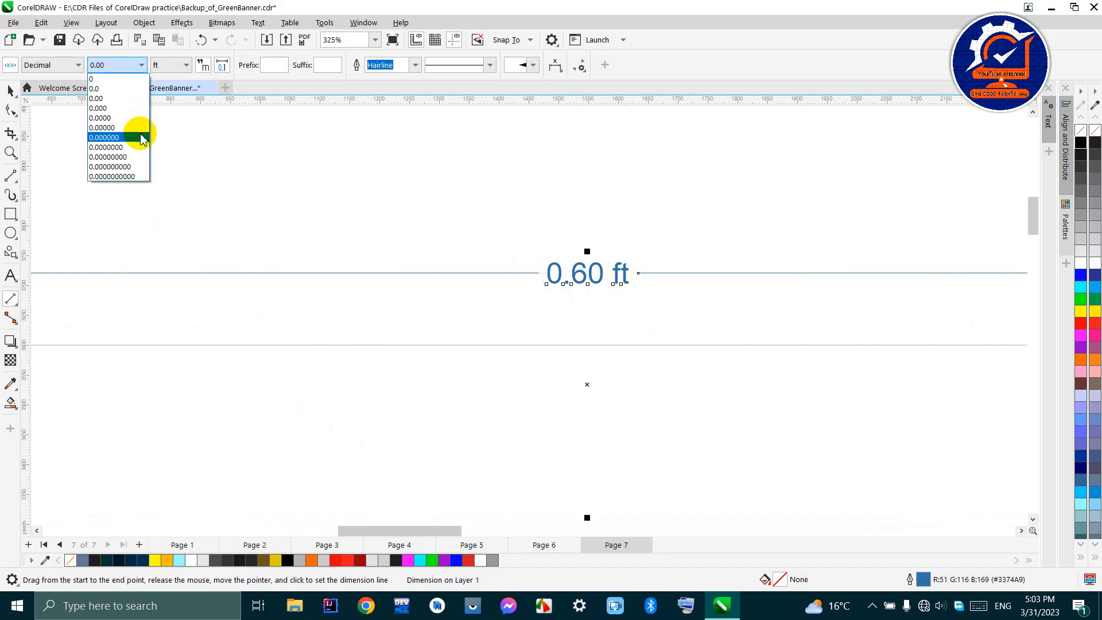
{"action": "left_click", "coordinate": [185, 66]}
{"action": "left_click", "coordinate": [183, 64]}
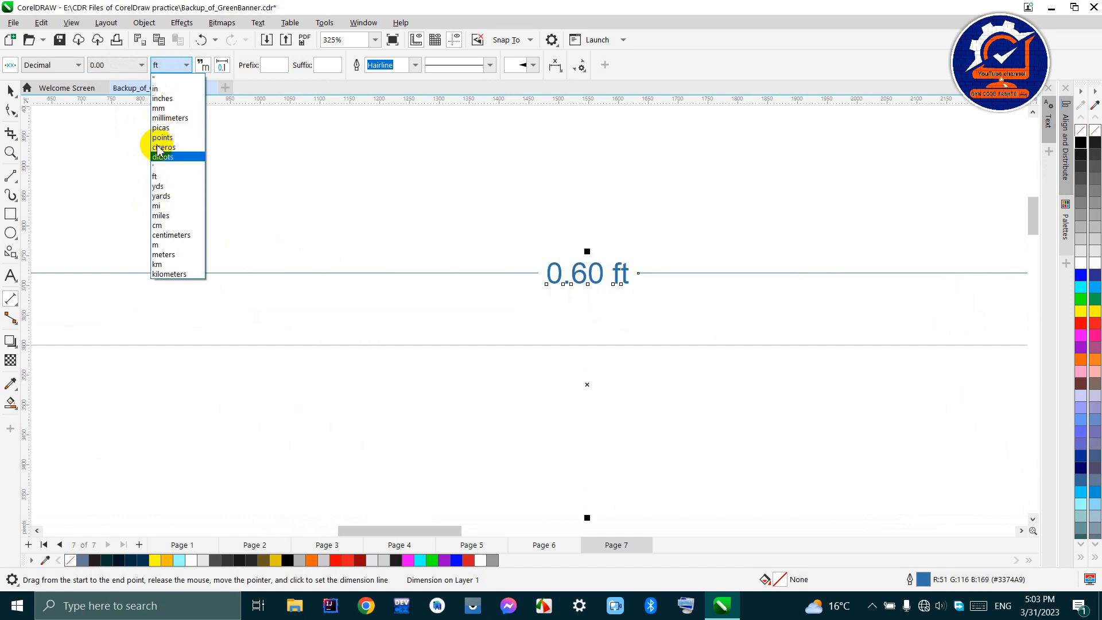
{"action": "left_click", "coordinate": [175, 236]}
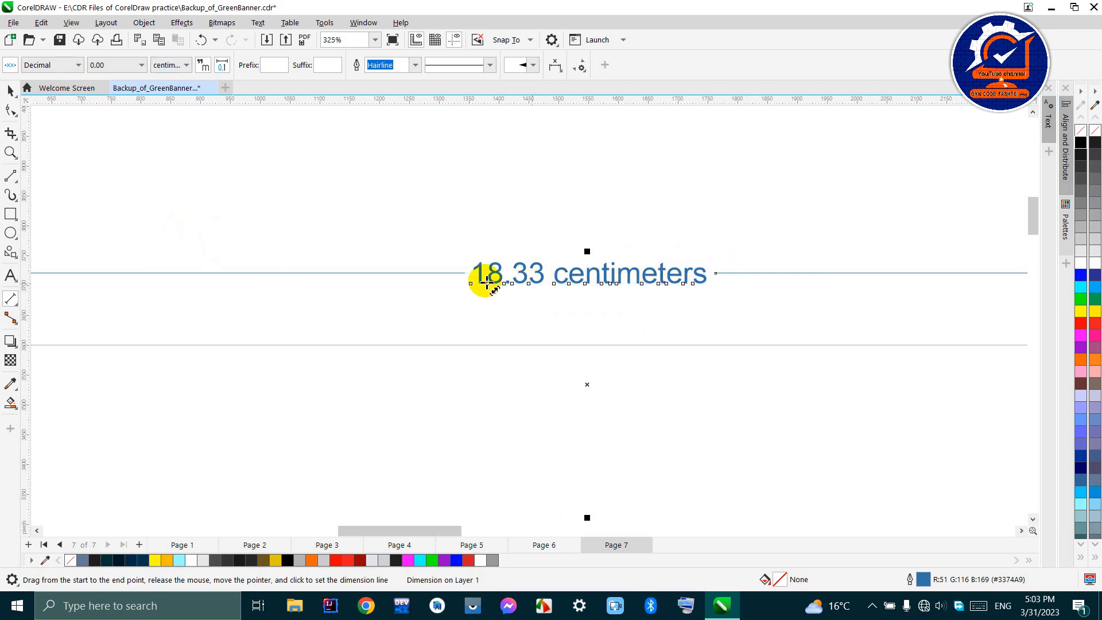
- Set the units of the rectangle's width dimension to inches
{"action": "left_click", "coordinate": [170, 66]}
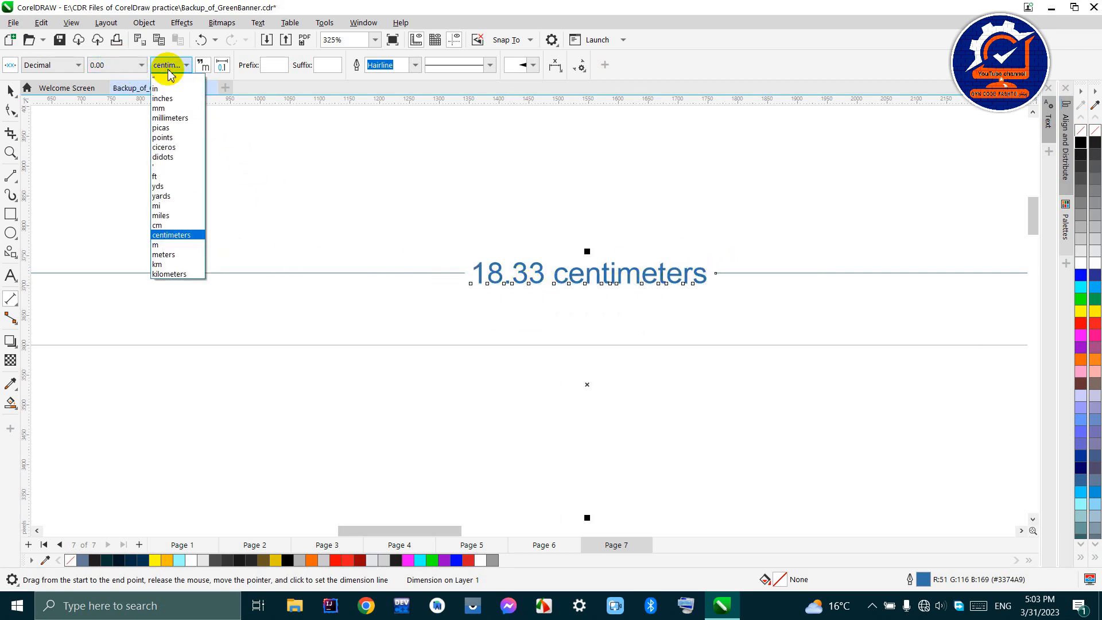
{"action": "left_click", "coordinate": [173, 98]}
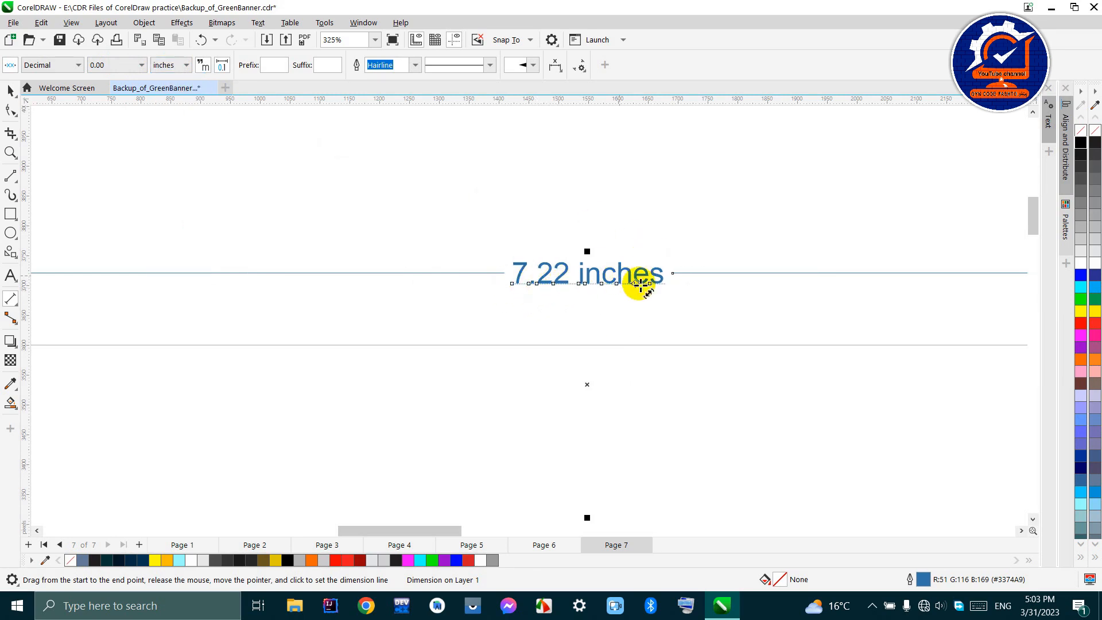
{"action": "scroll", "coordinate": [588, 270], "scroll_direction": "down", "scroll_amount": 2}
{"action": "scroll", "coordinate": [585, 274], "scroll_direction": "up", "scroll_amount": 3}
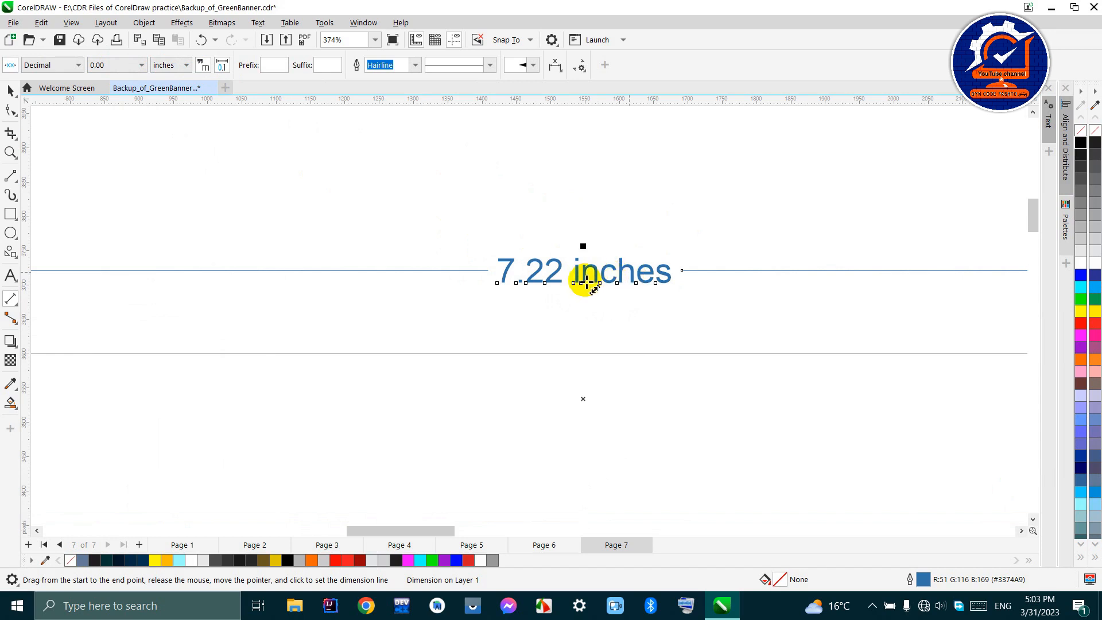
- Hide the units on the width dimension and show them again
{"action": "left_click", "coordinate": [202, 66]}
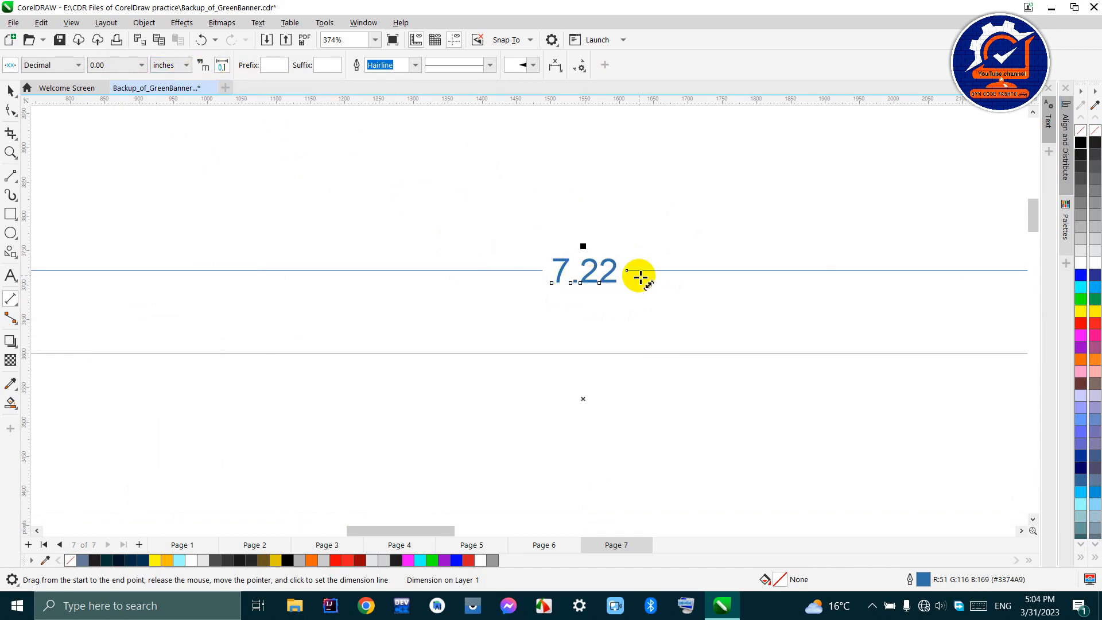
{"action": "left_click", "coordinate": [204, 67]}
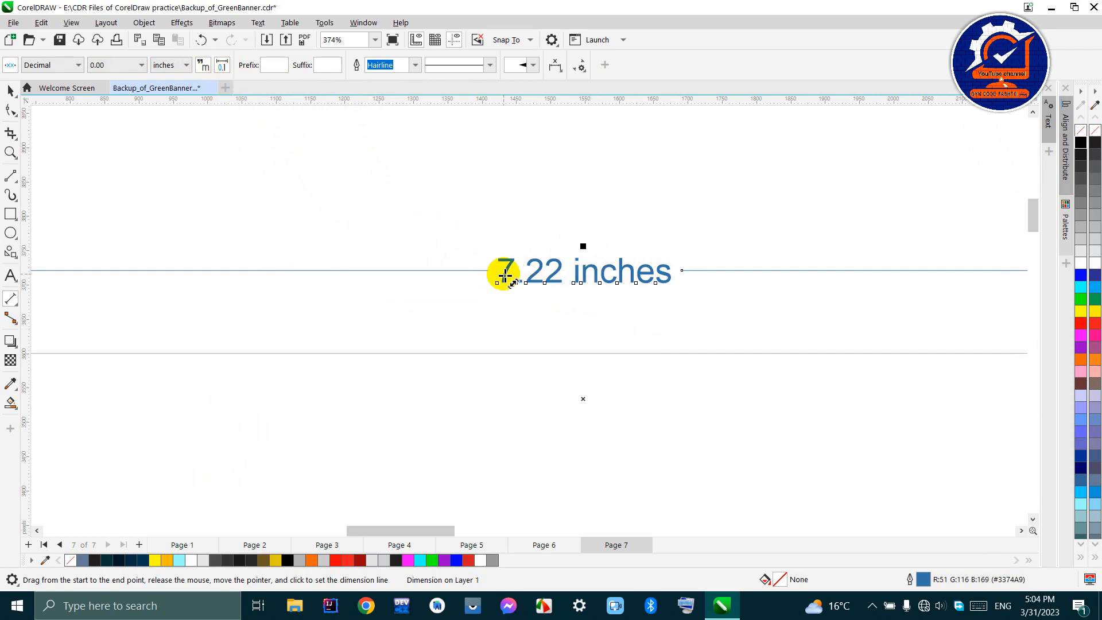
{"action": "scroll", "coordinate": [505, 276], "scroll_direction": "down", "scroll_amount": 3}
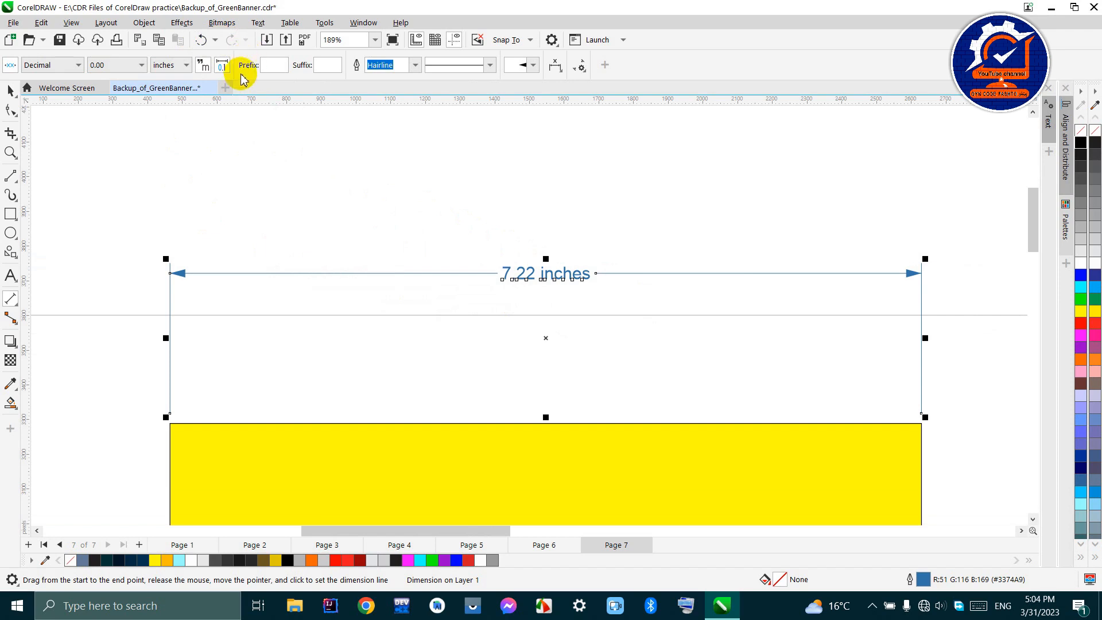
- Hide the units on the rectangle's width dimension and give it the prefix "side one"
{"action": "left_click", "coordinate": [270, 69]}
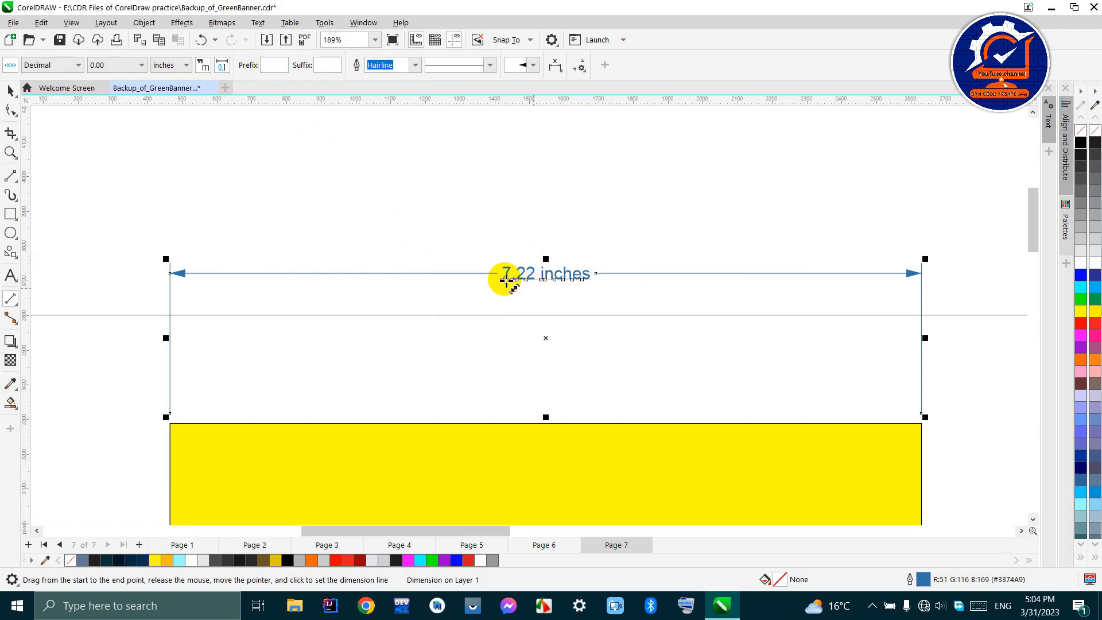
{"action": "scroll", "coordinate": [515, 281], "scroll_direction": "up", "scroll_amount": 2}
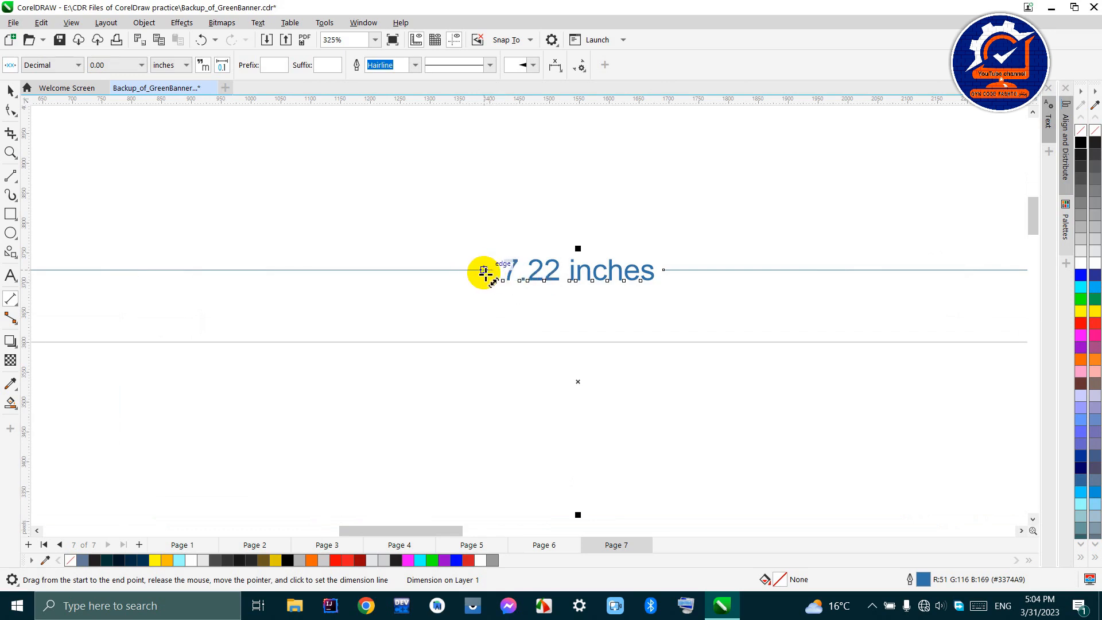
{"action": "left_click", "coordinate": [504, 278]}
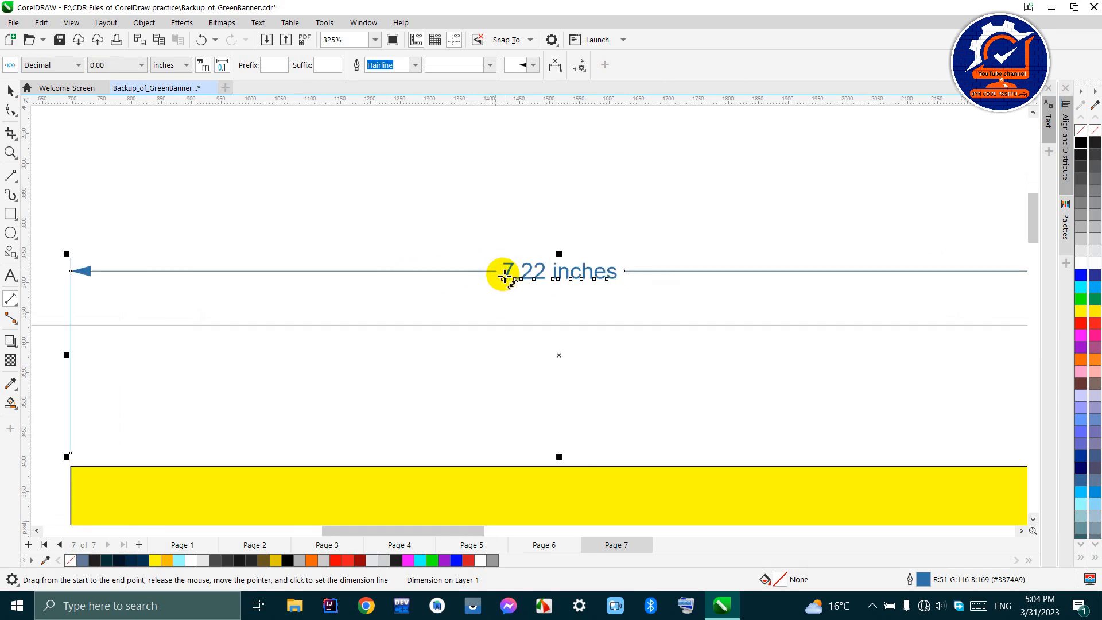
{"action": "scroll", "coordinate": [504, 278], "scroll_direction": "down", "scroll_amount": 2}
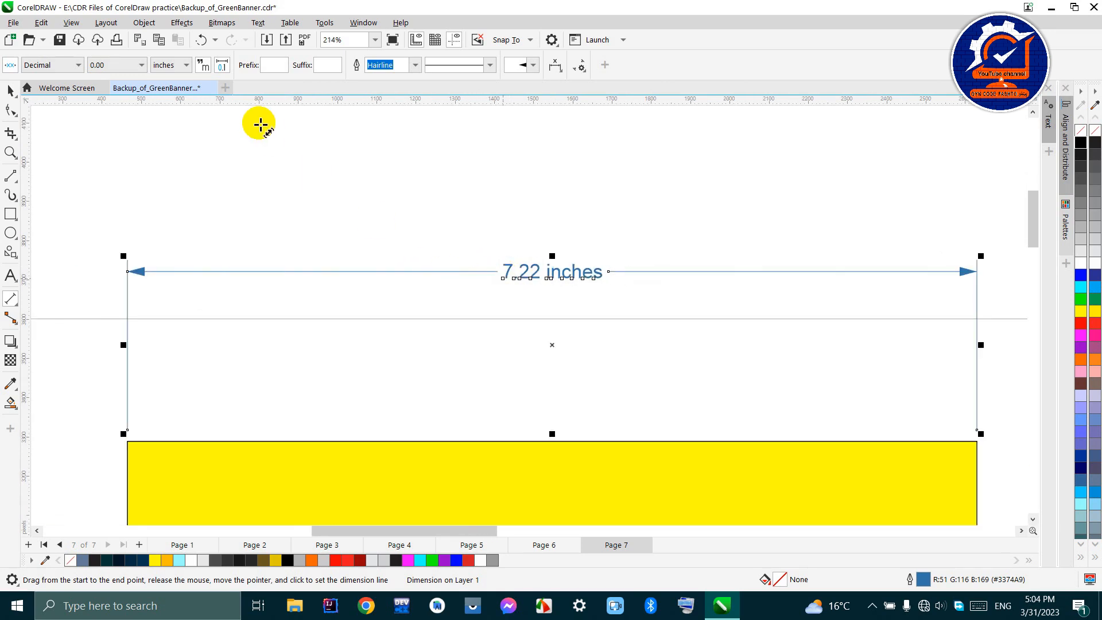
{"action": "left_click", "coordinate": [275, 67]}
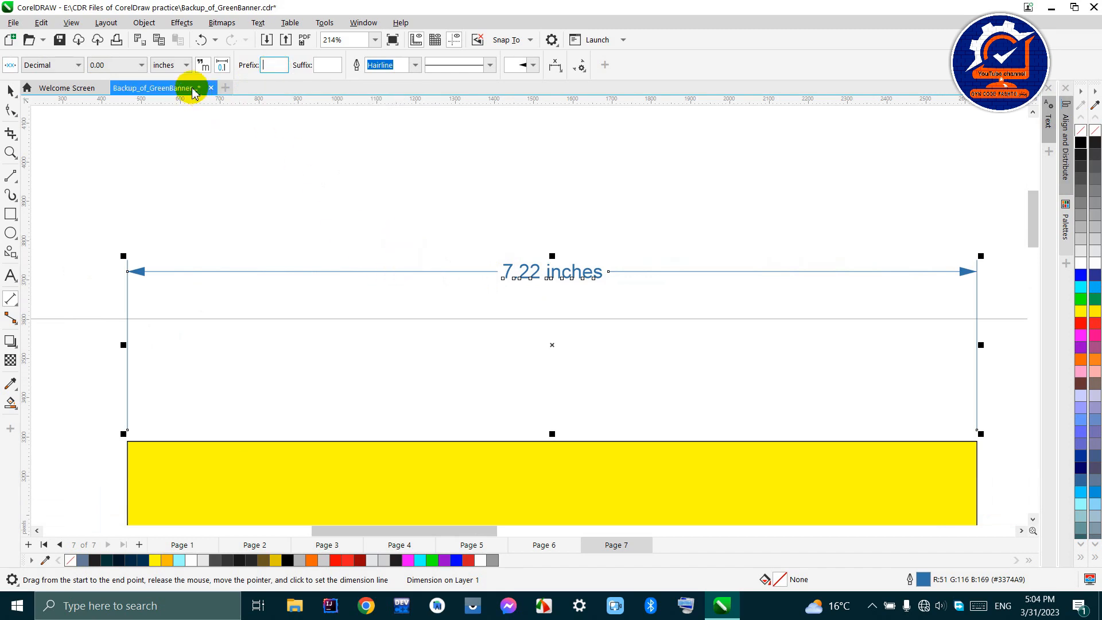
{"action": "left_click", "coordinate": [204, 65]}
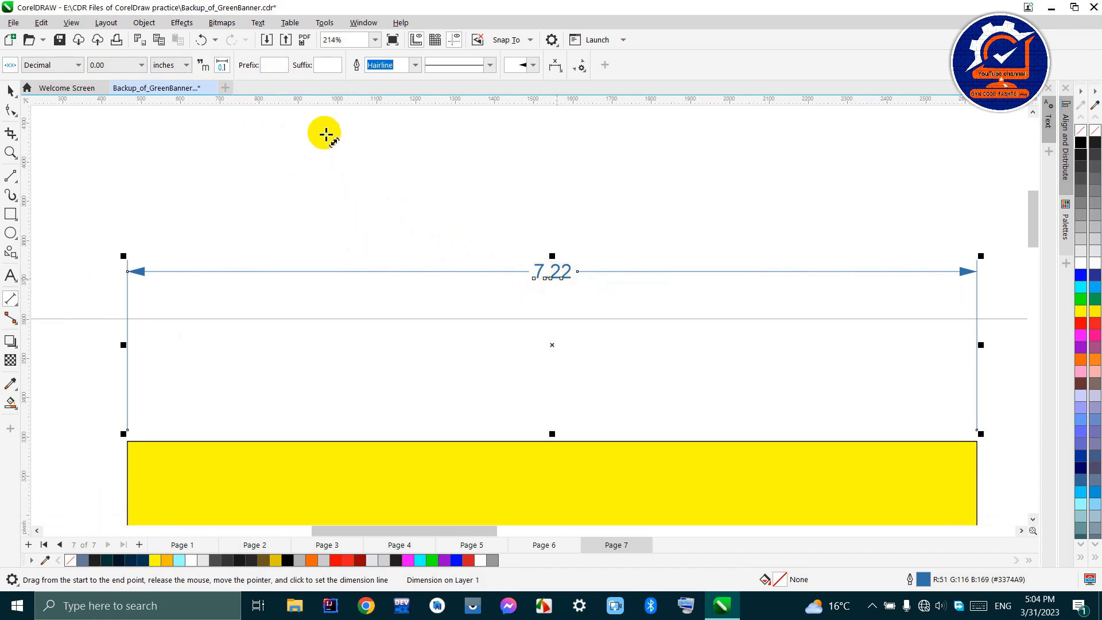
{"action": "scroll", "coordinate": [485, 253], "scroll_direction": "up", "scroll_amount": 2}
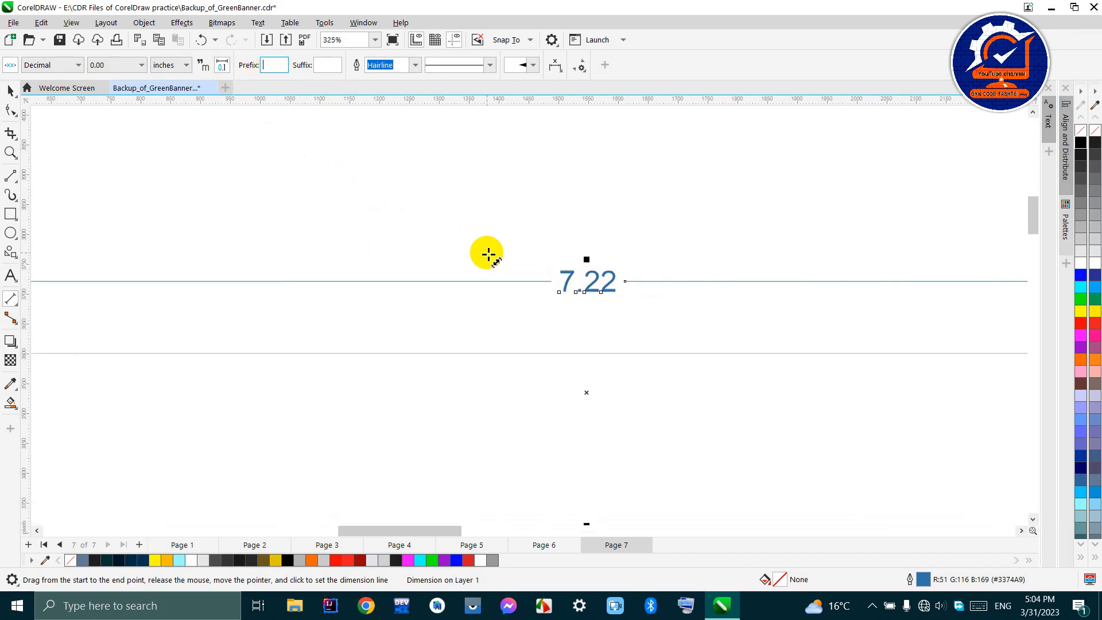
{"action": "scroll", "coordinate": [513, 275], "scroll_direction": "down", "scroll_amount": 3}
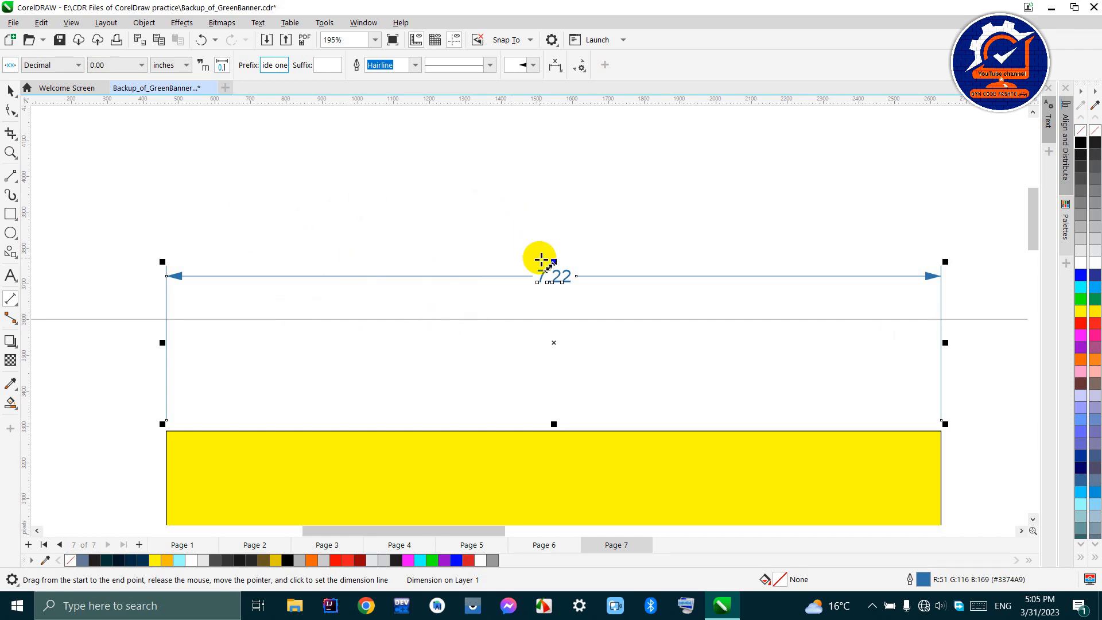
{"action": "left_click", "coordinate": [226, 202]}
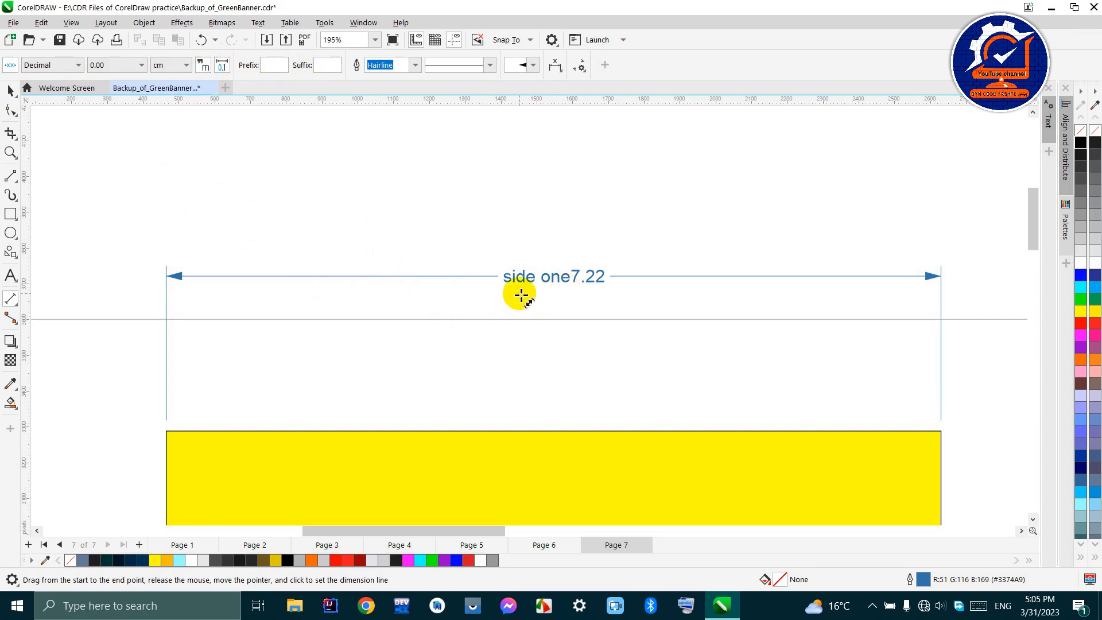
- Try to add the suffix "side 2" with only the width dimension's text selected
{"action": "left_click", "coordinate": [511, 279]}
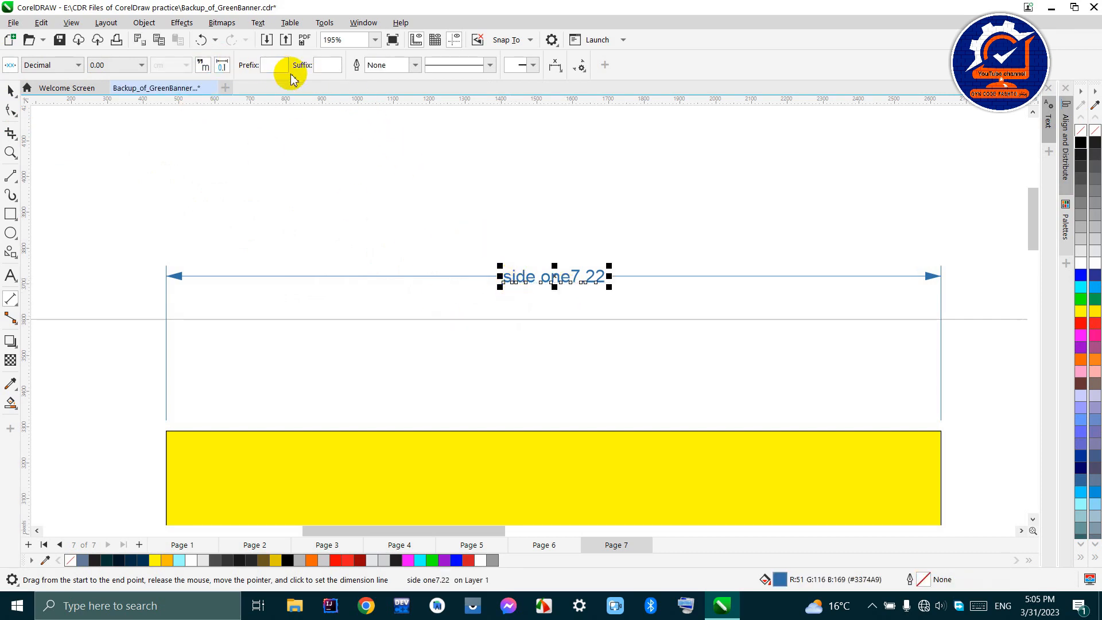
{"action": "left_click", "coordinate": [322, 67]}
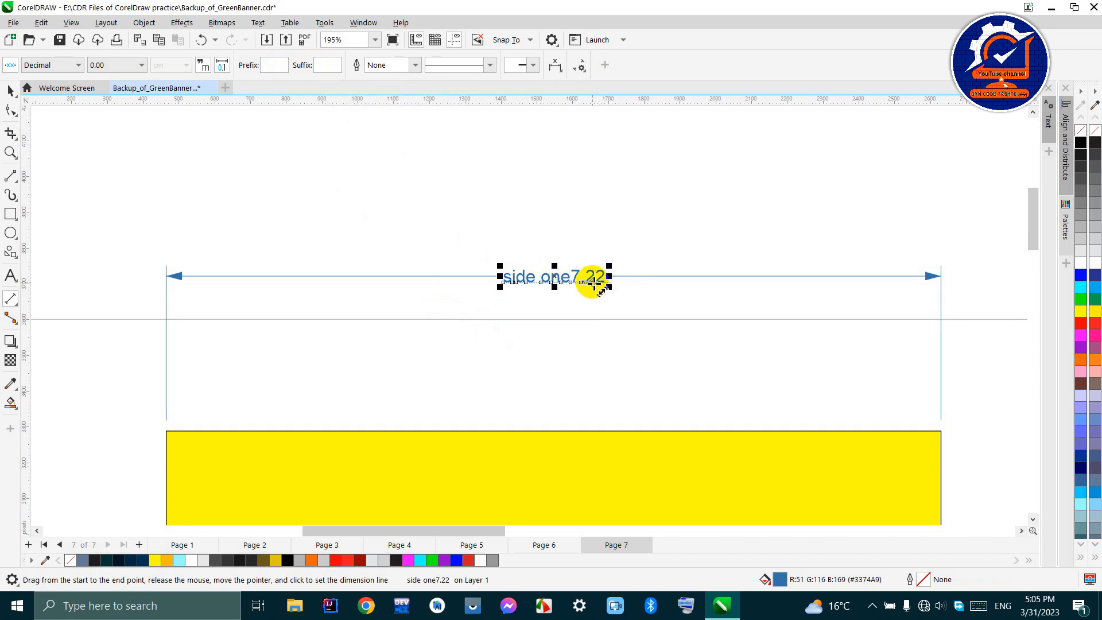
{"action": "scroll", "coordinate": [594, 281], "scroll_direction": "up", "scroll_amount": 4}
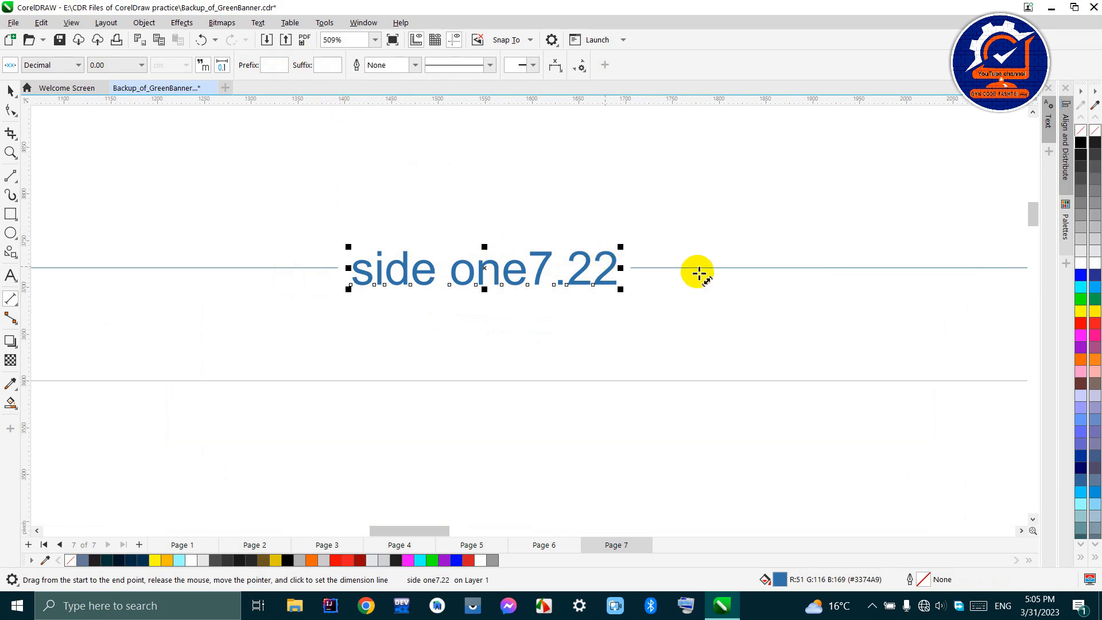
{"action": "left_click", "coordinate": [320, 67]}
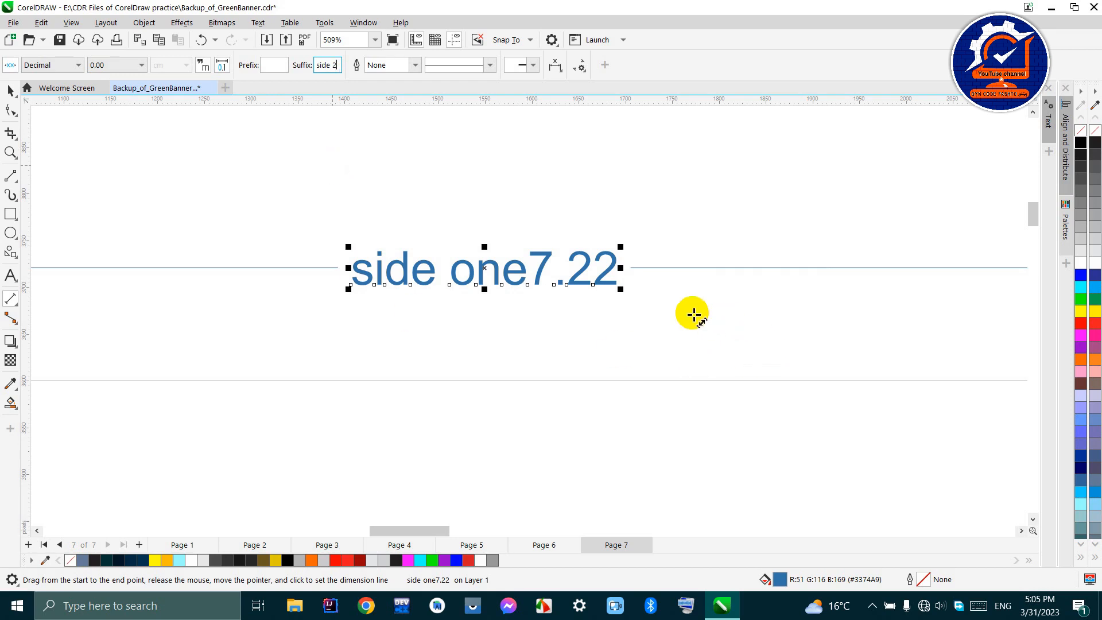
{"action": "left_click", "coordinate": [376, 211]}
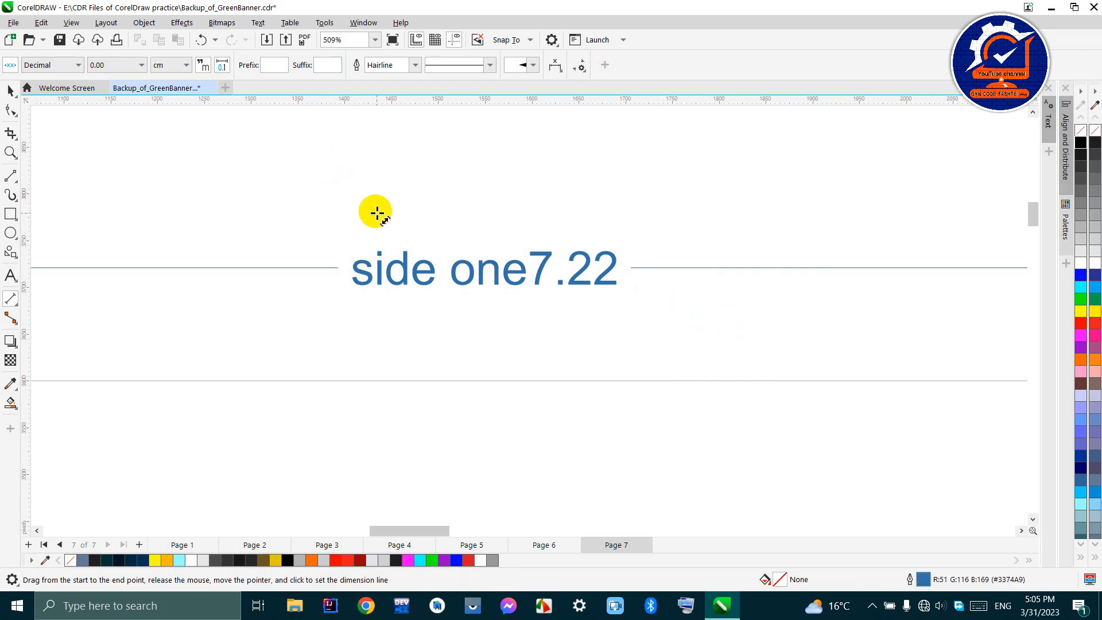
{"action": "left_click", "coordinate": [504, 270]}
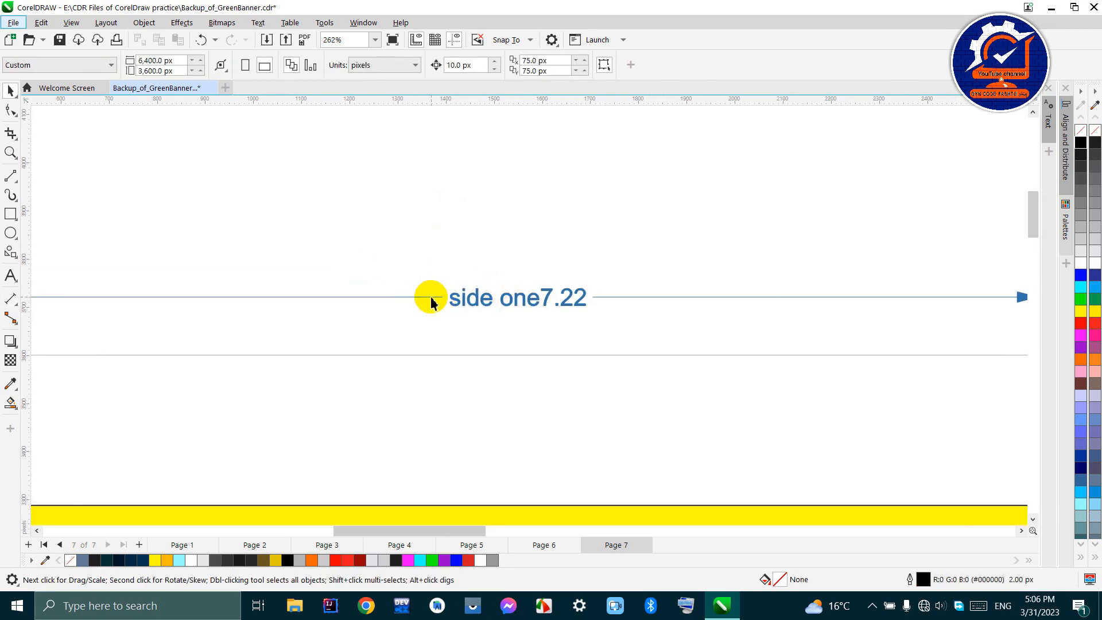
- Select the whole width dimension by its dimension line and give it the suffix "side 2"
{"action": "left_click", "coordinate": [467, 298]}
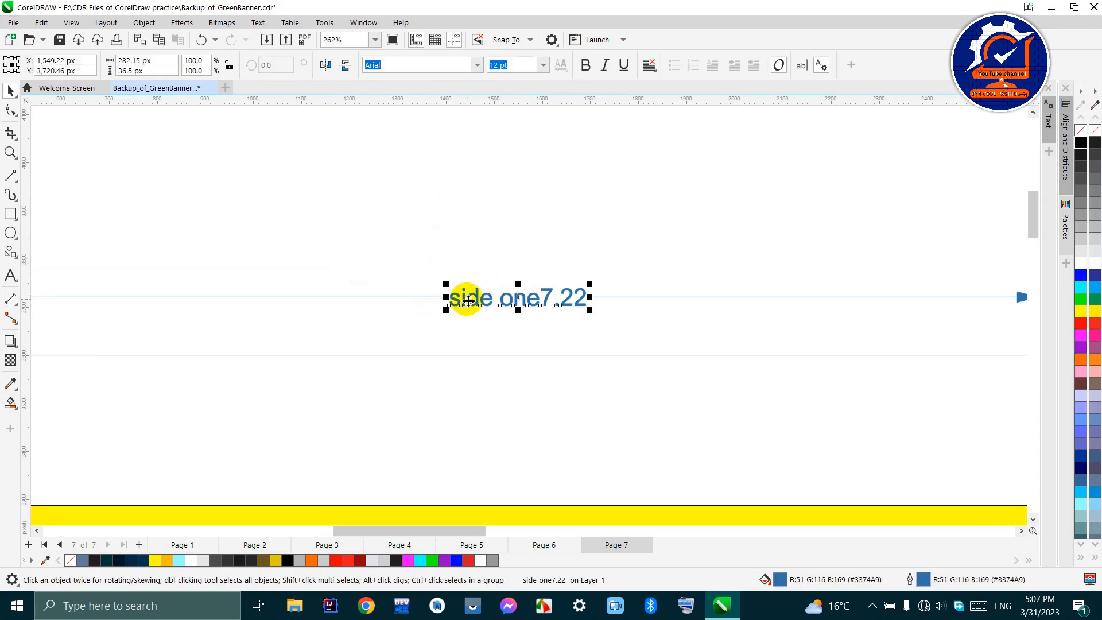
{"action": "scroll", "coordinate": [561, 304], "scroll_direction": "down", "scroll_amount": 3}
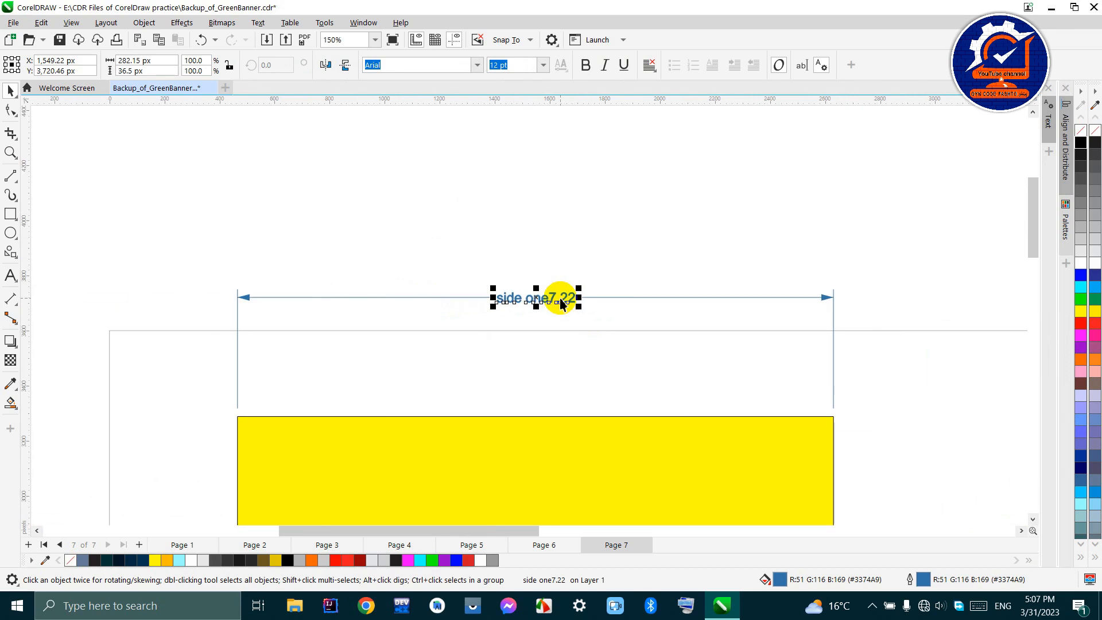
{"action": "left_click", "coordinate": [646, 295]}
{"action": "left_click", "coordinate": [644, 297]}
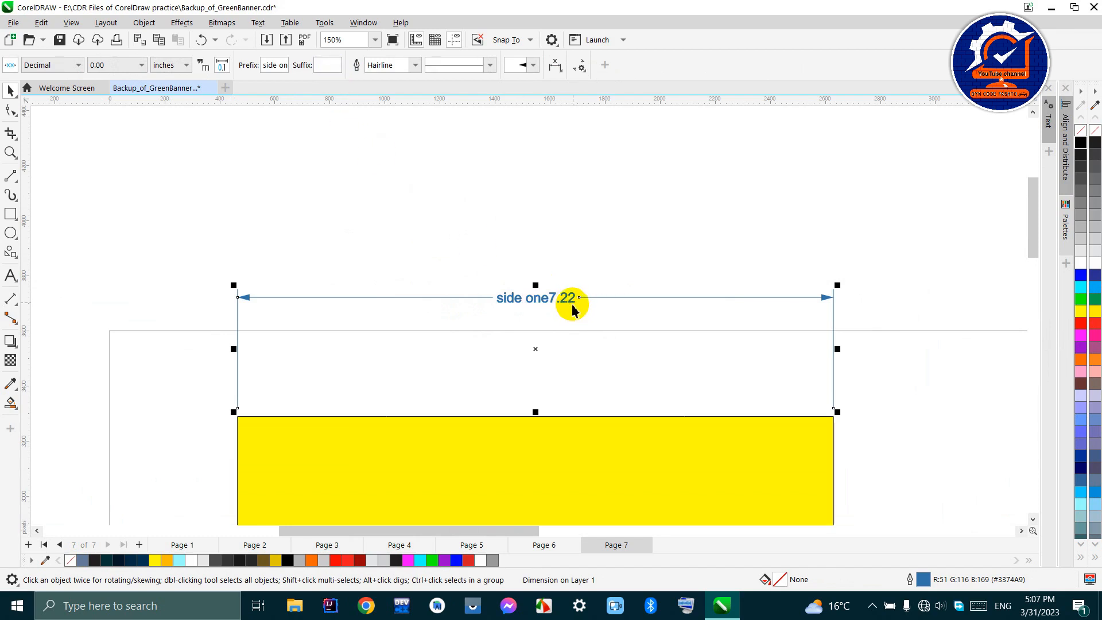
{"action": "left_click", "coordinate": [322, 65]}
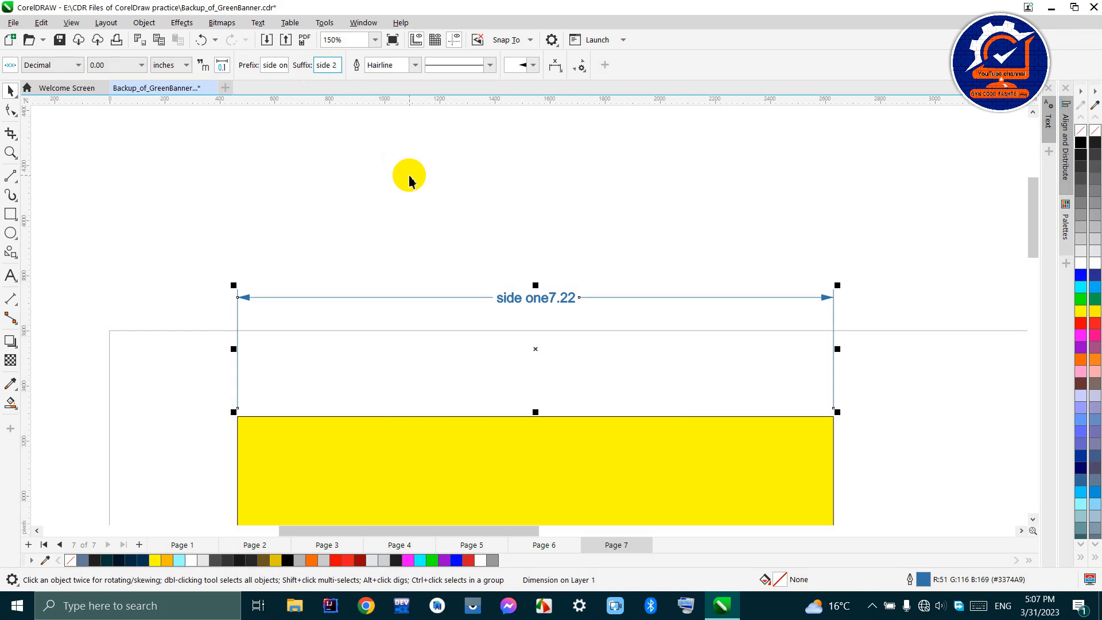
{"action": "key", "text": "Return"}
{"action": "scroll", "coordinate": [568, 319], "scroll_direction": "up", "scroll_amount": 1}
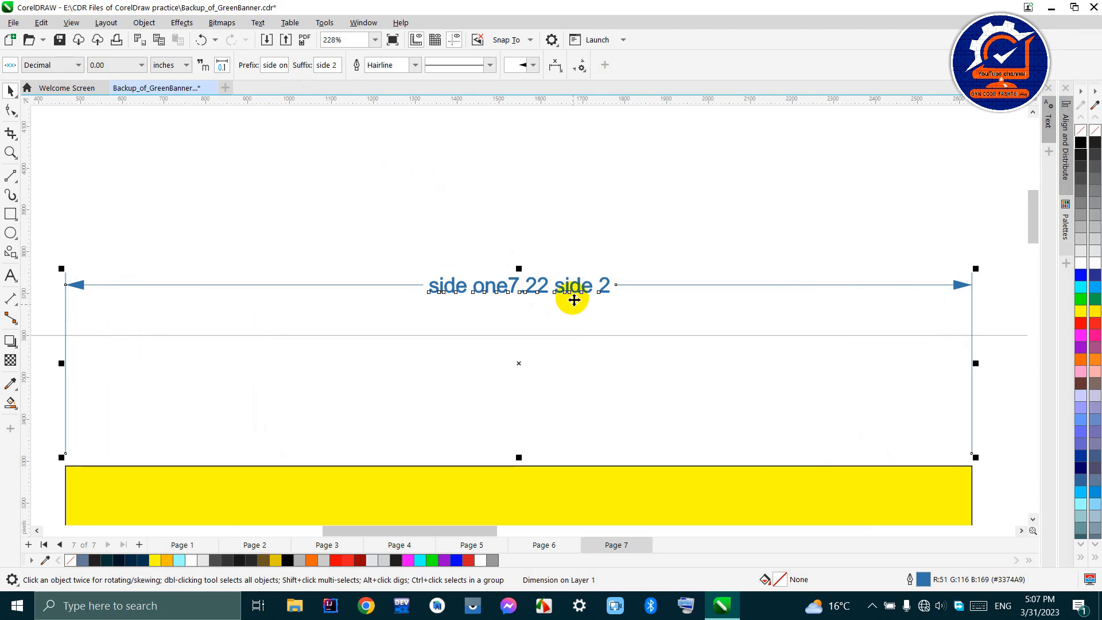
{"action": "scroll", "coordinate": [517, 310], "scroll_direction": "down", "scroll_amount": 1}
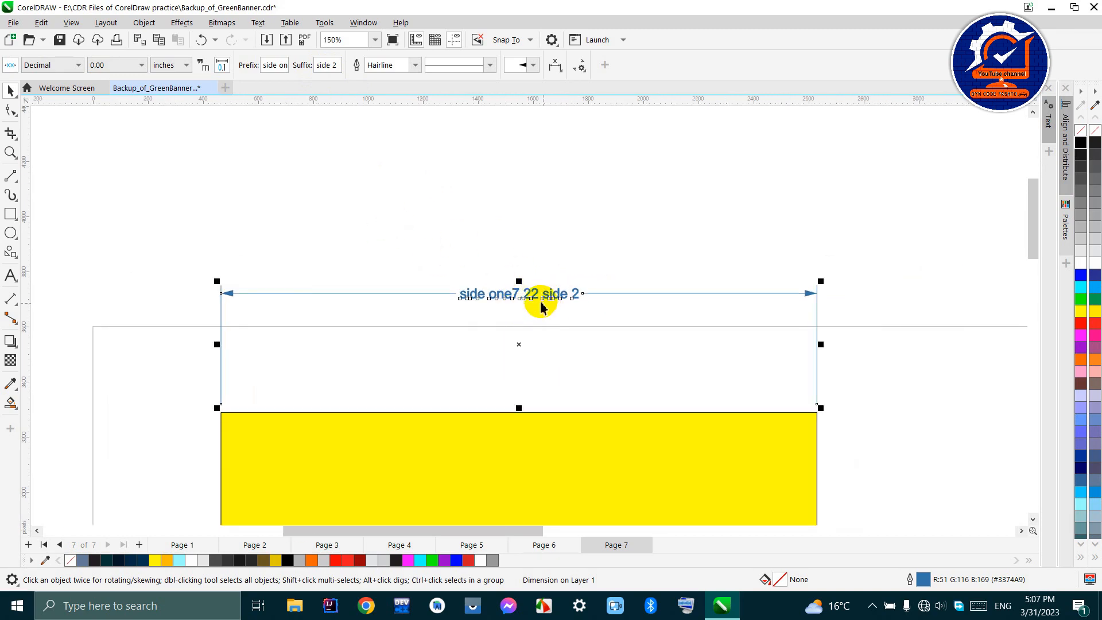
- Clear the prefix and suffix of the yellow rectangle's width dimension and show its units again
{"action": "left_click_drag", "start_coordinate": [289, 63], "coordinate": [223, 70]}
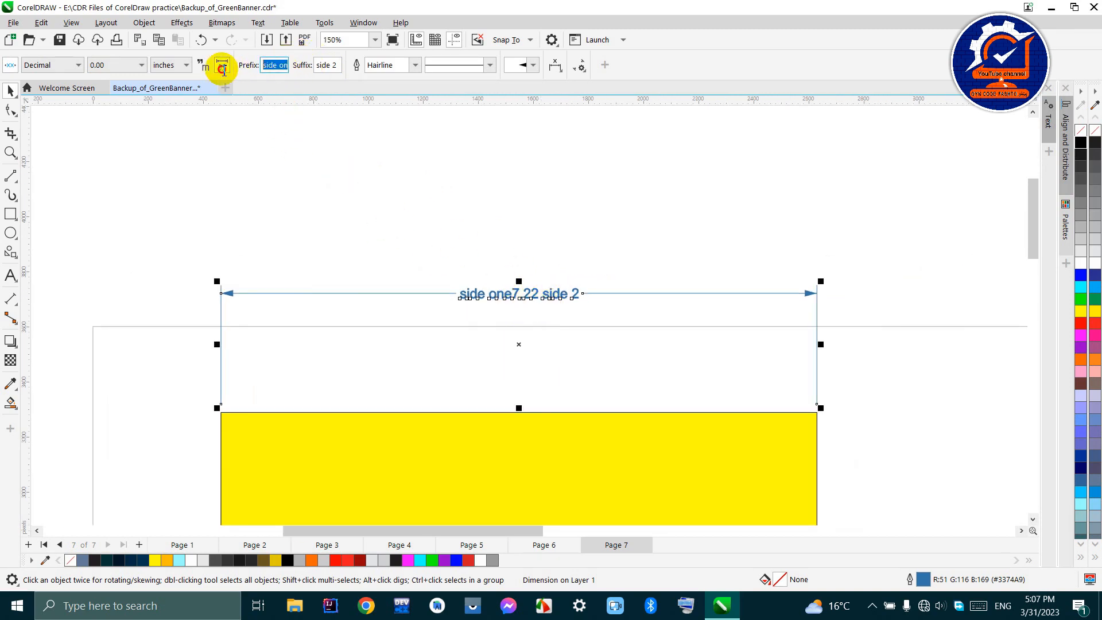
{"action": "key", "text": "BackSpace"}
{"action": "left_click", "coordinate": [328, 64]}
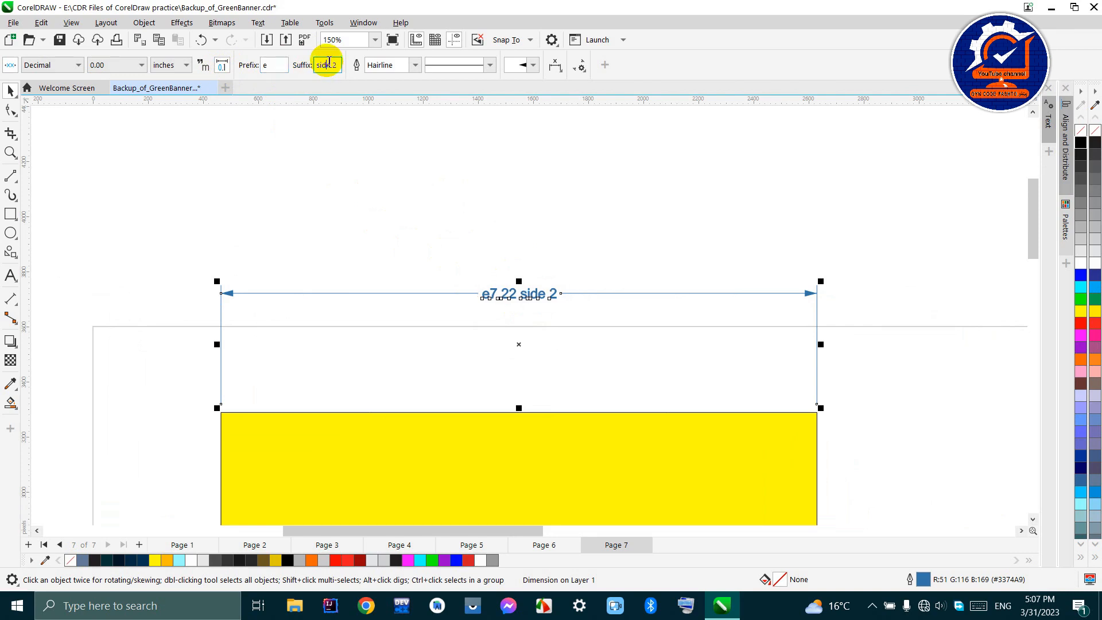
{"action": "key", "text": "BackSpace"}
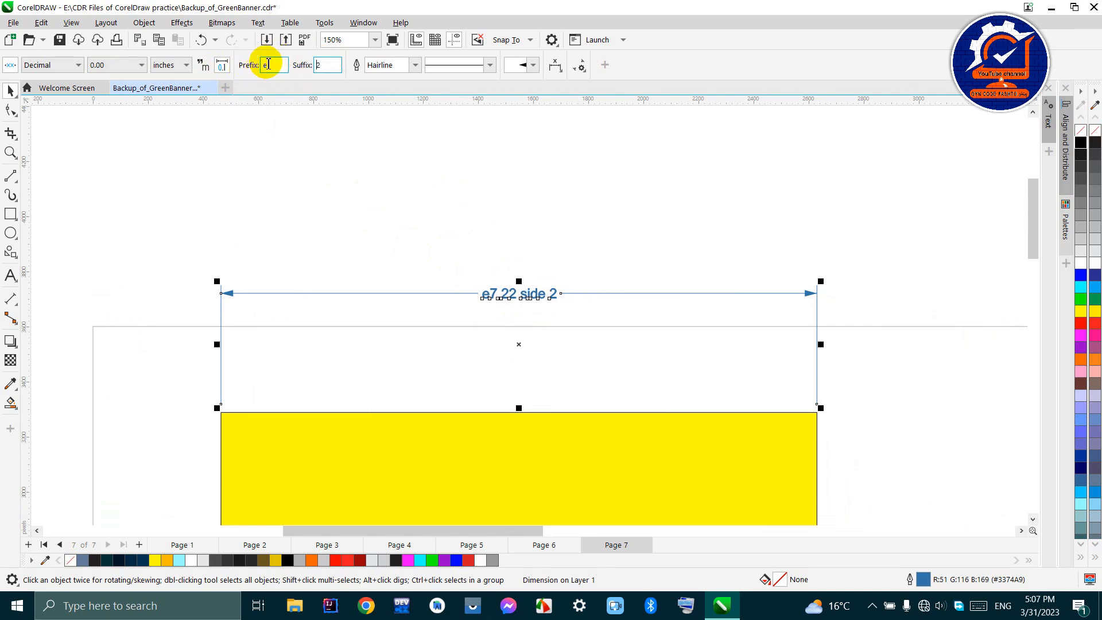
{"action": "key", "text": "BackSpace"}
{"action": "left_click", "coordinate": [327, 66]}
{"action": "key", "text": "BackSpace"}
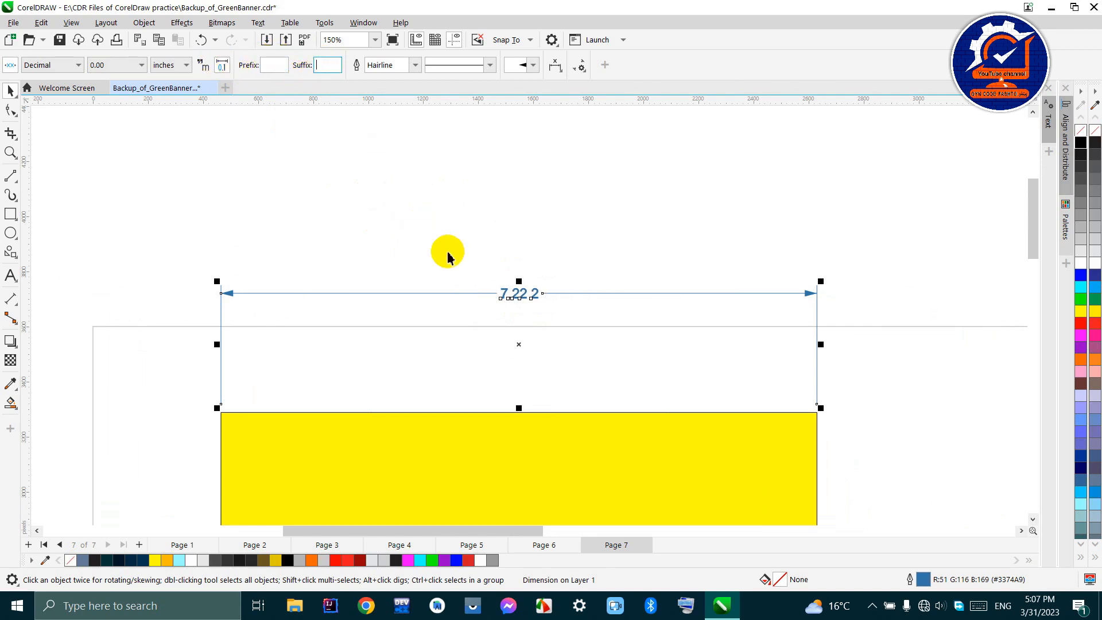
{"action": "left_click", "coordinate": [202, 65]}
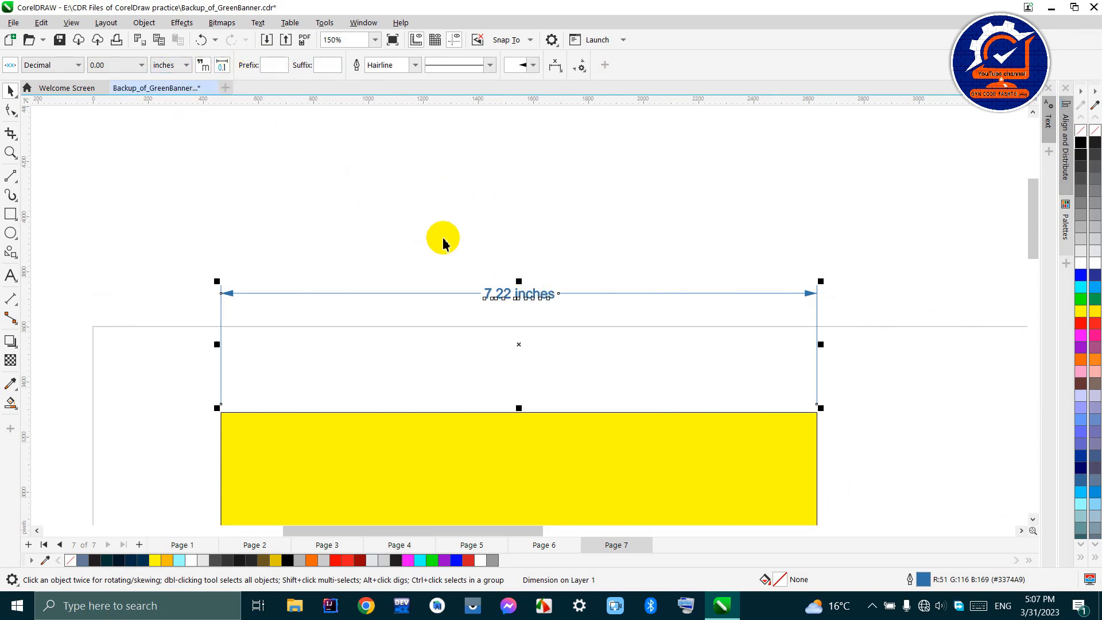
- Select the width dimension's line and its text separately to examine the properties offered for each
{"action": "scroll", "coordinate": [530, 297], "scroll_direction": "up", "scroll_amount": 3}
{"action": "scroll", "coordinate": [531, 301], "scroll_direction": "down", "scroll_amount": 2}
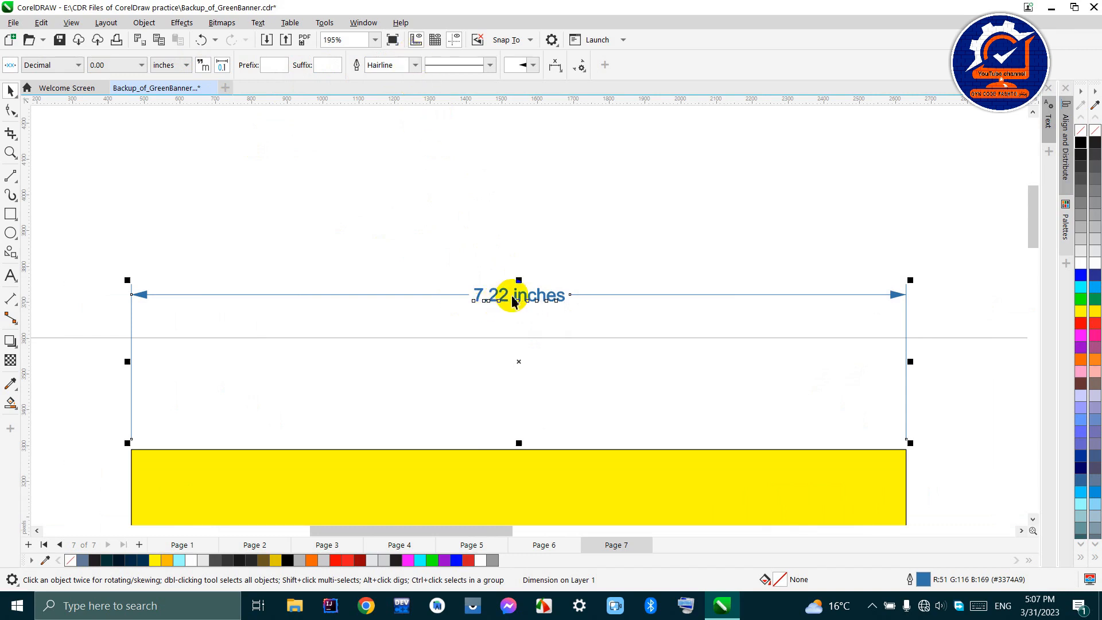
{"action": "key", "text": "Escape"}
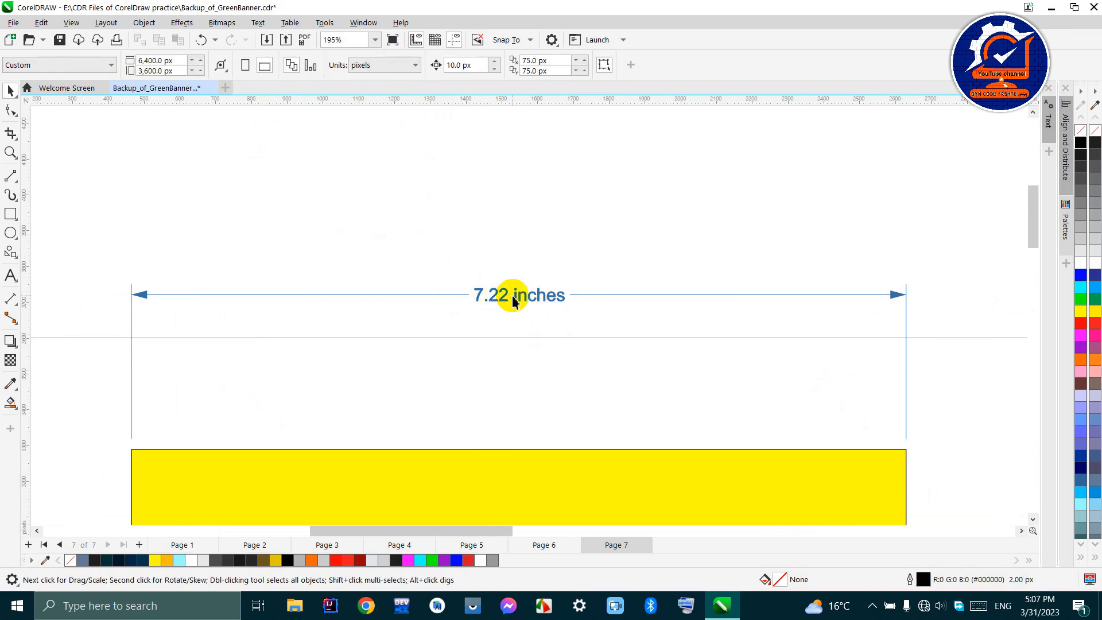
{"action": "left_click", "coordinate": [413, 297]}
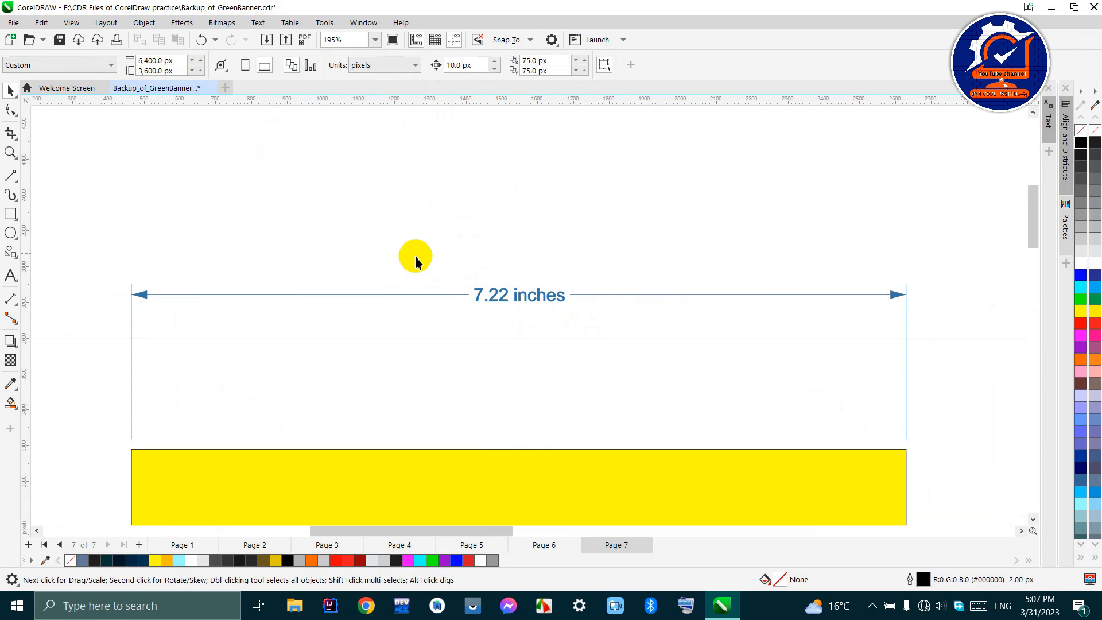
{"action": "left_click", "coordinate": [491, 293]}
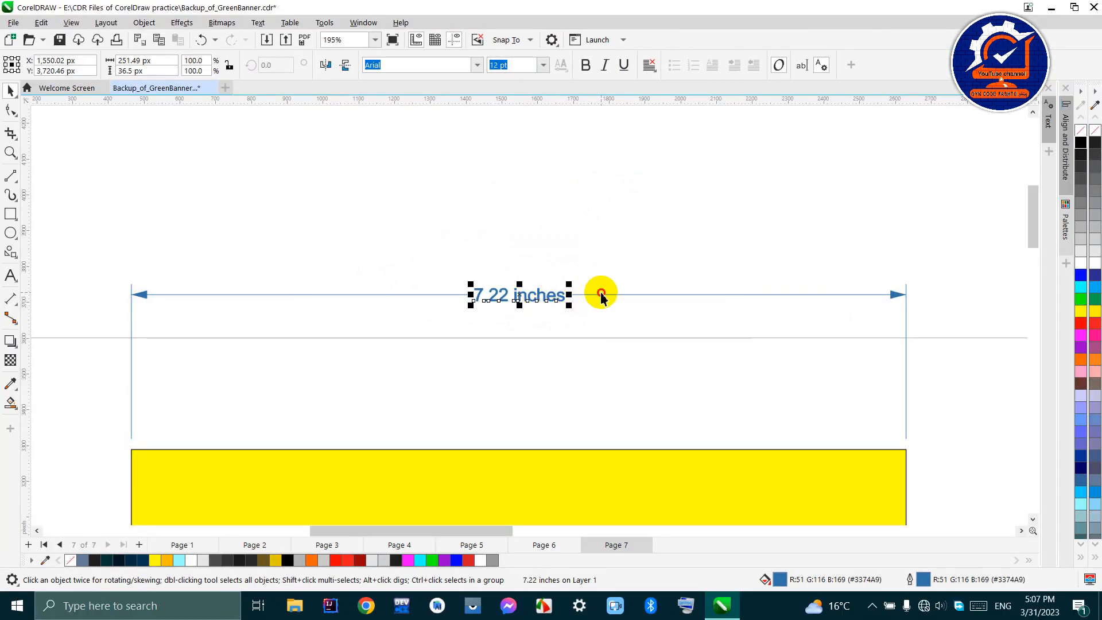
{"action": "left_click", "coordinate": [601, 295]}
{"action": "left_click", "coordinate": [600, 295]}
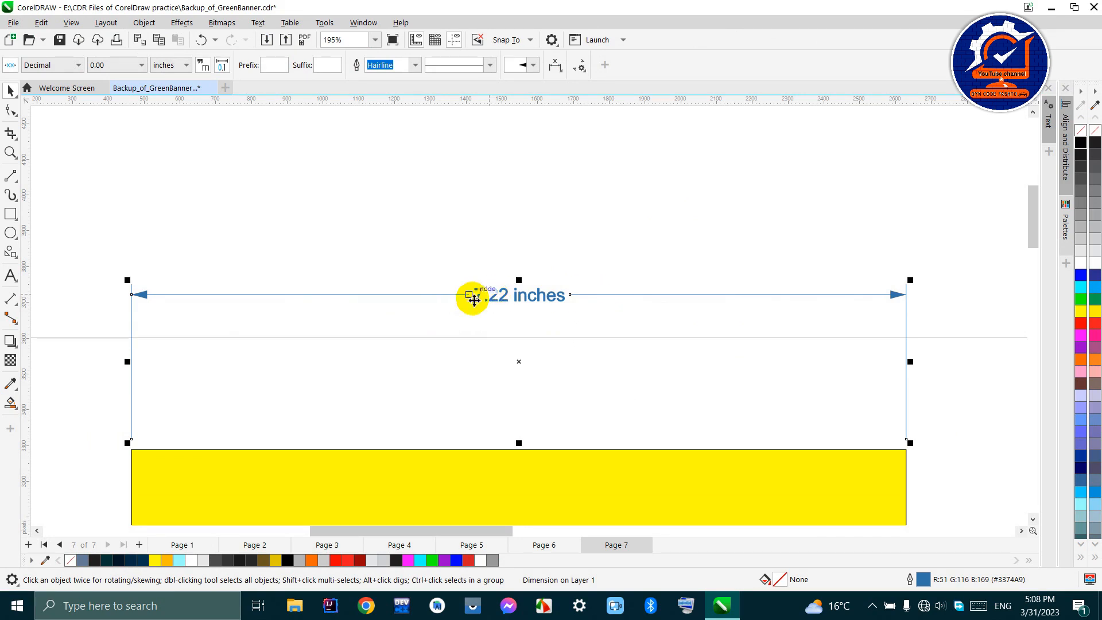
{"action": "left_click", "coordinate": [443, 256]}
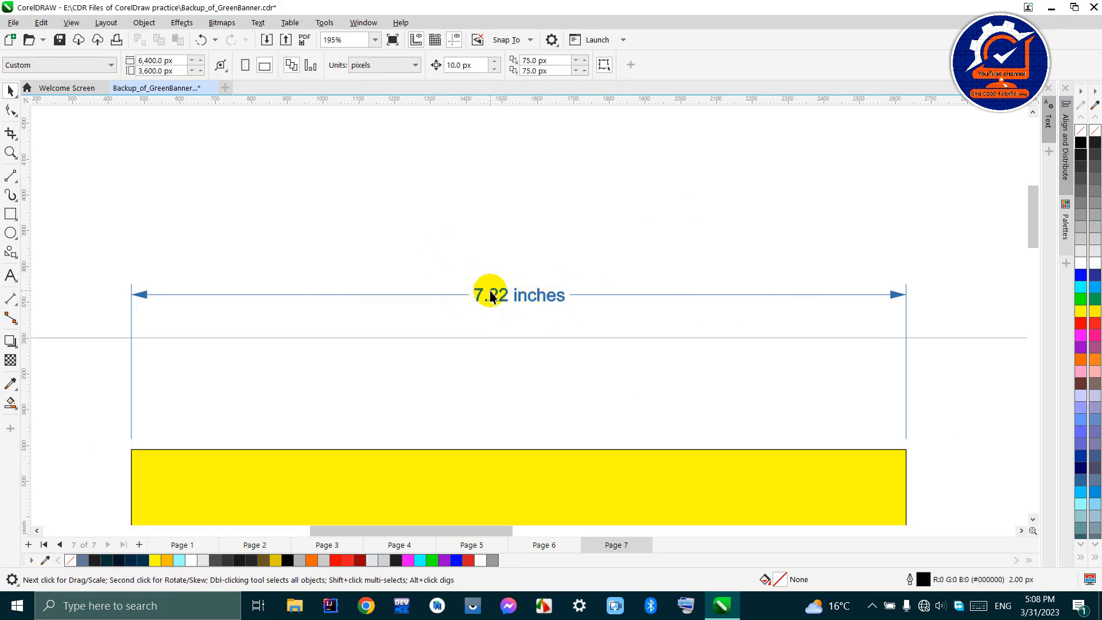
- Select only the width dimension's text, try yellow and cyan on it, and give it a blue fill and outline
{"action": "left_click", "coordinate": [493, 300]}
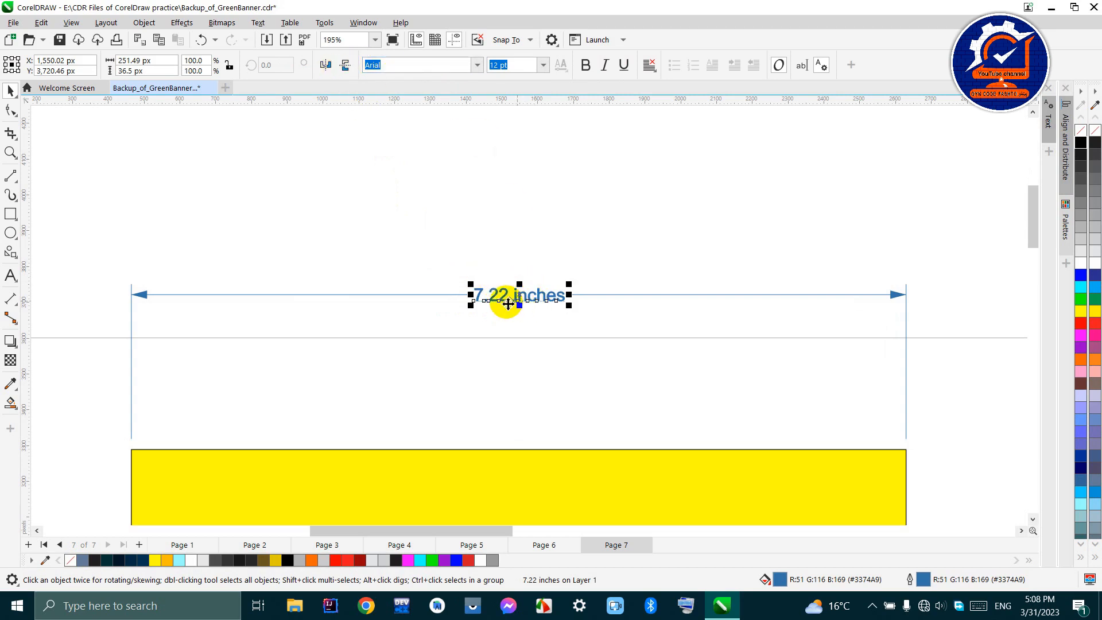
{"action": "left_click", "coordinate": [1081, 275]}
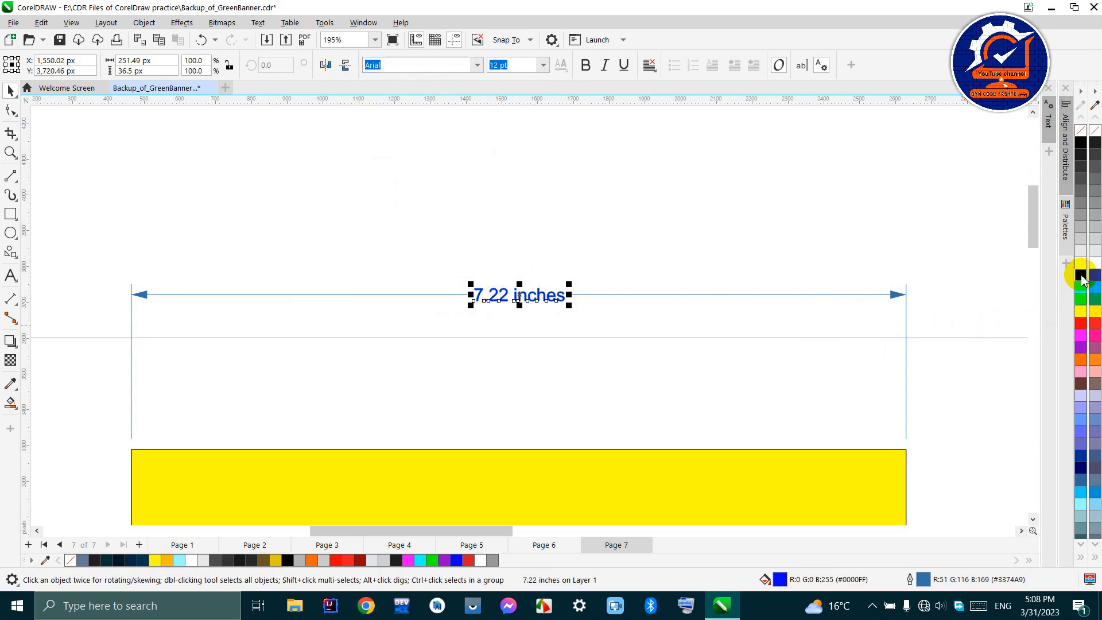
{"action": "left_click", "coordinate": [1080, 252]}
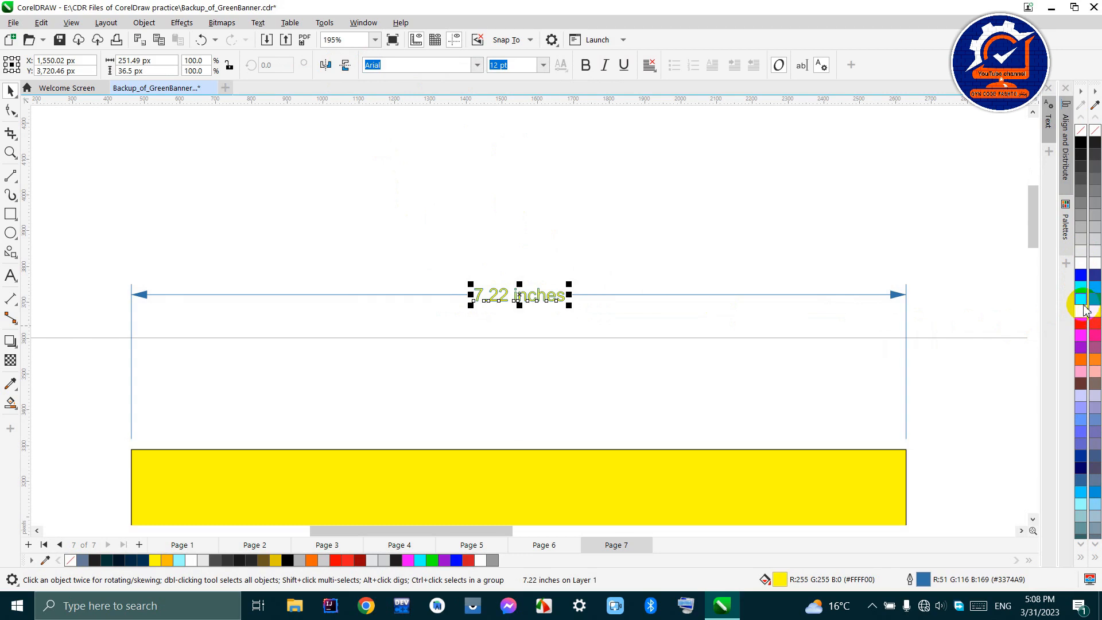
{"action": "right_click", "coordinate": [1083, 297]}
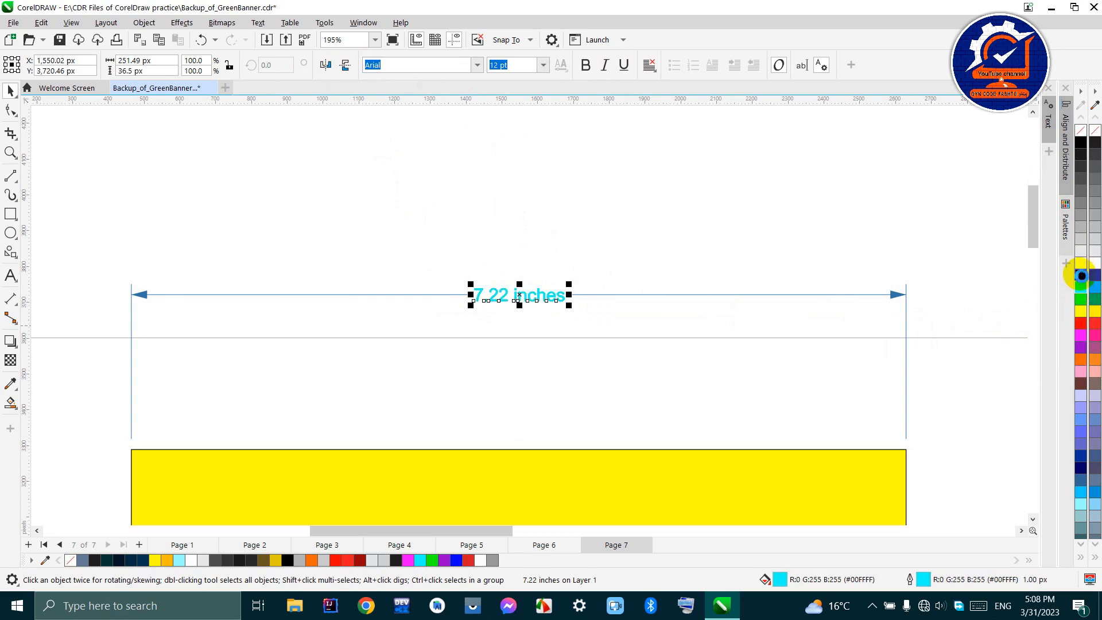
{"action": "right_click", "coordinate": [1081, 275]}
{"action": "left_click", "coordinate": [1081, 275]}
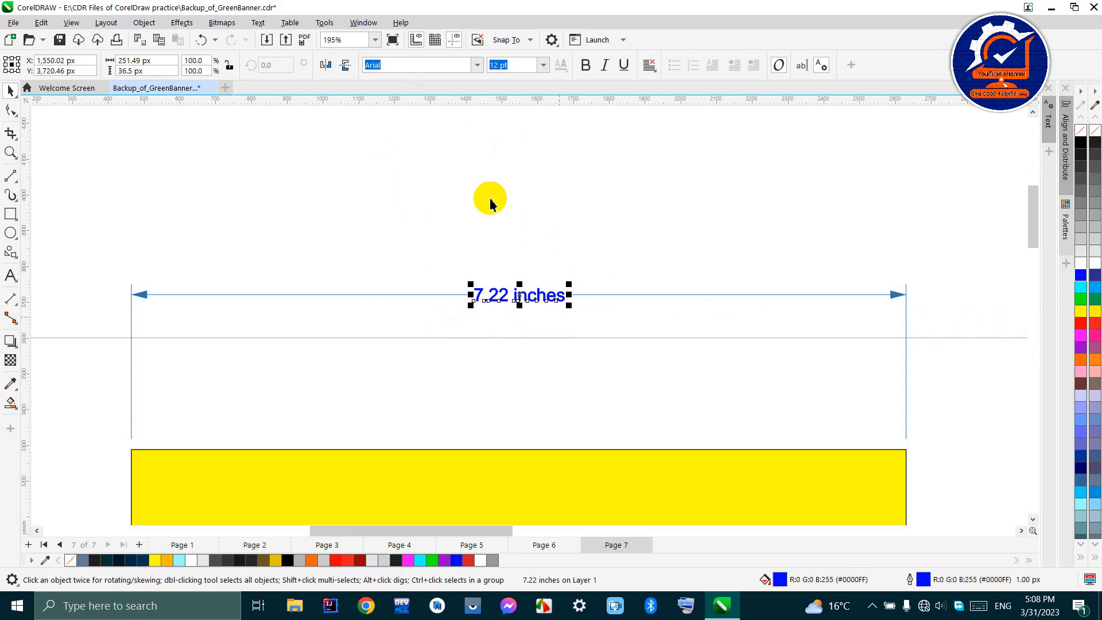
- Set the width dimension's text size to 14 pt and toggle bold on and off
{"action": "left_click", "coordinate": [477, 65]}
{"action": "left_click", "coordinate": [529, 66]}
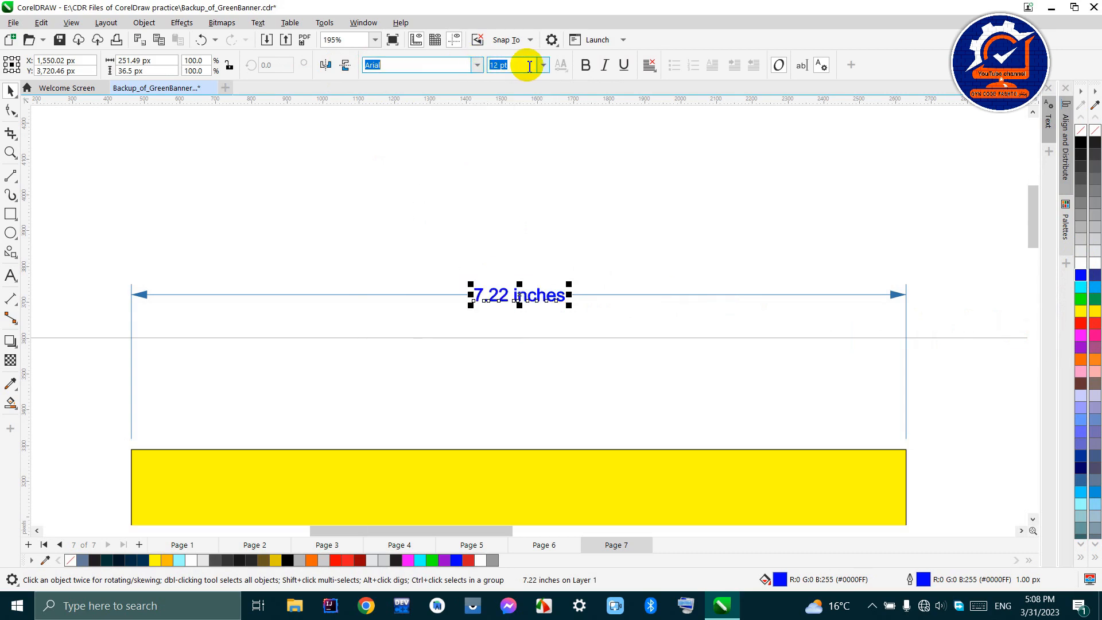
{"action": "left_click", "coordinate": [543, 65]}
{"action": "left_click", "coordinate": [513, 169]}
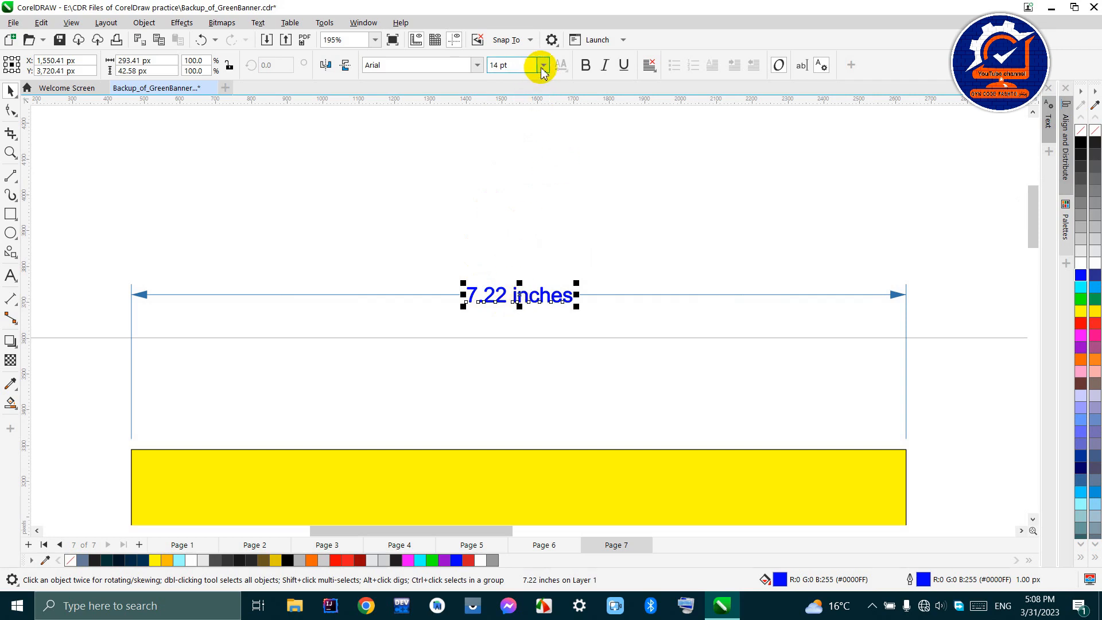
{"action": "left_click", "coordinate": [587, 67]}
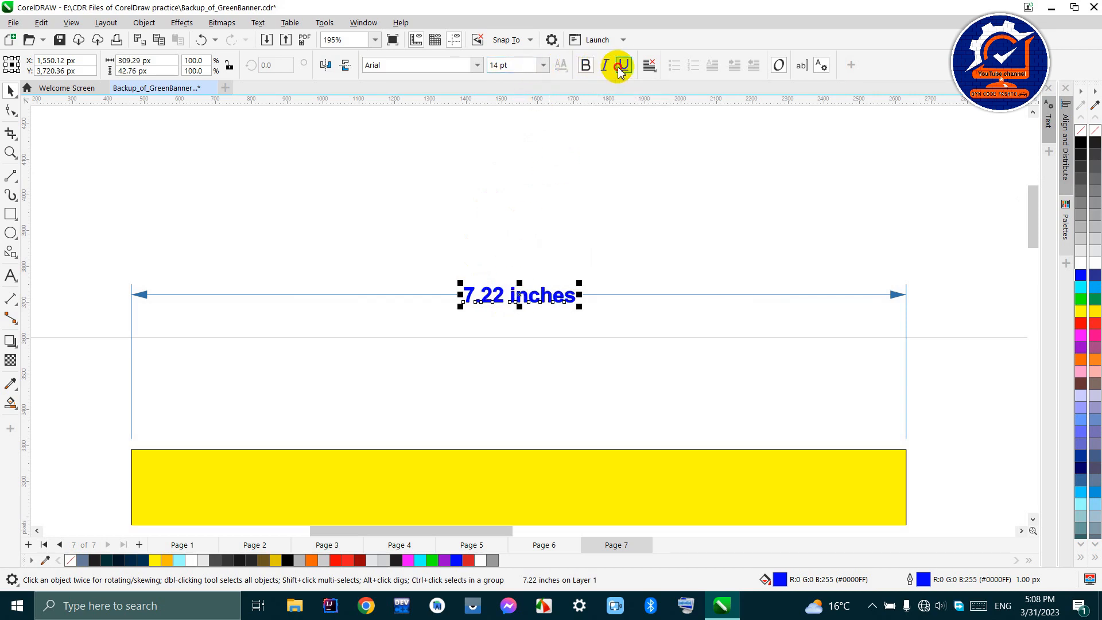
{"action": "left_click", "coordinate": [584, 66]}
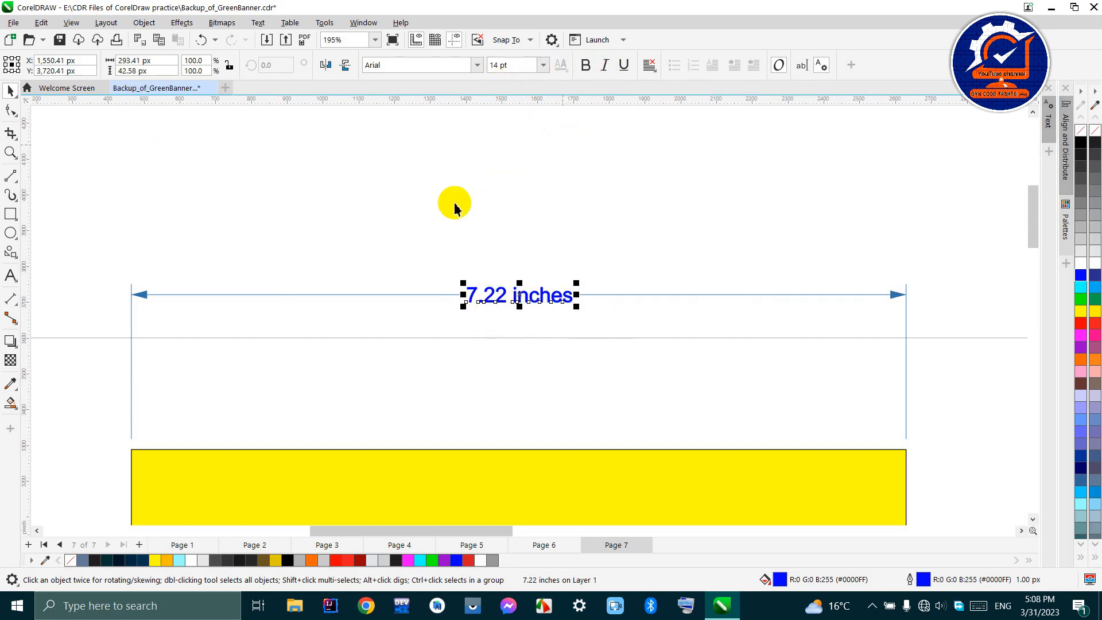
{"action": "left_click", "coordinate": [11, 301]}
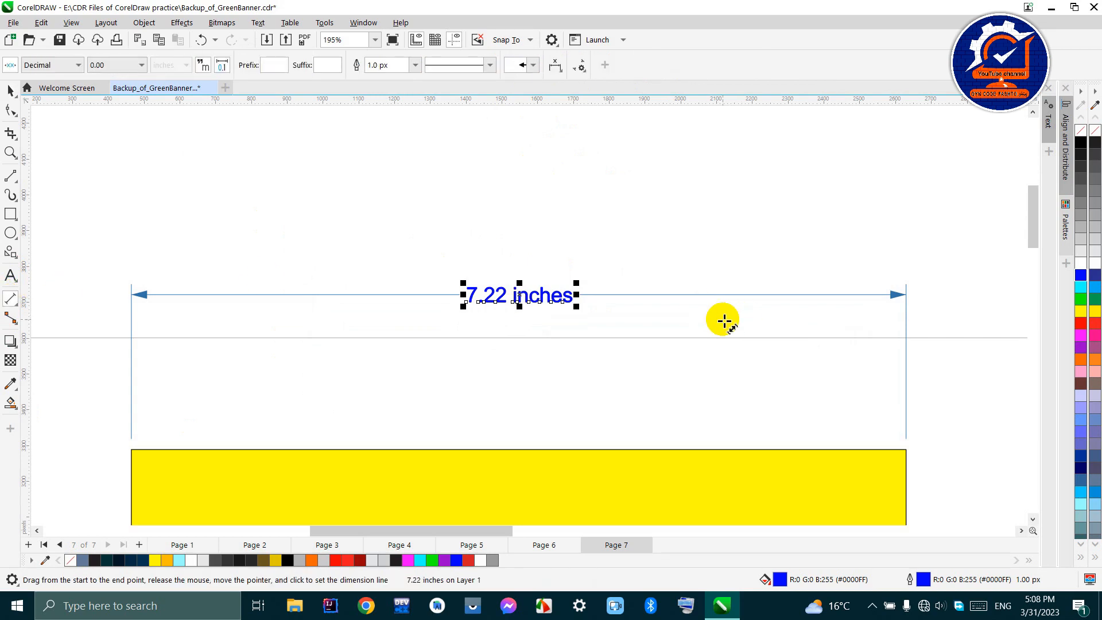
{"action": "left_click", "coordinate": [4, 91]}
{"action": "left_click", "coordinate": [139, 174]}
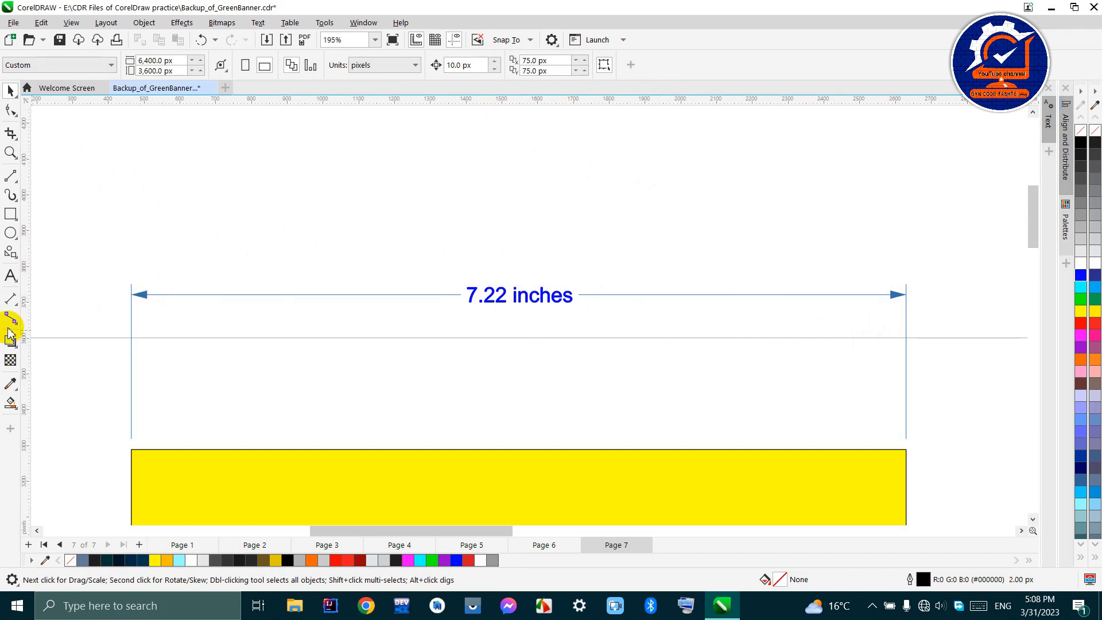
- Select the whole width dimension and give its lines a dotted style with a 10 px width
{"action": "left_click", "coordinate": [10, 300]}
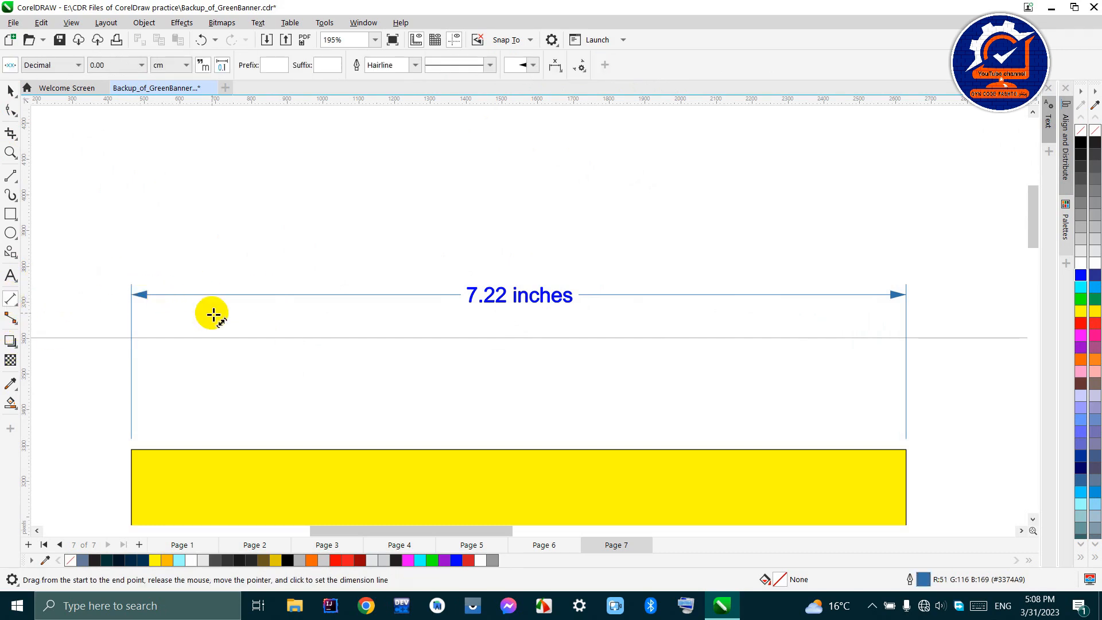
{"action": "left_click", "coordinate": [145, 295]}
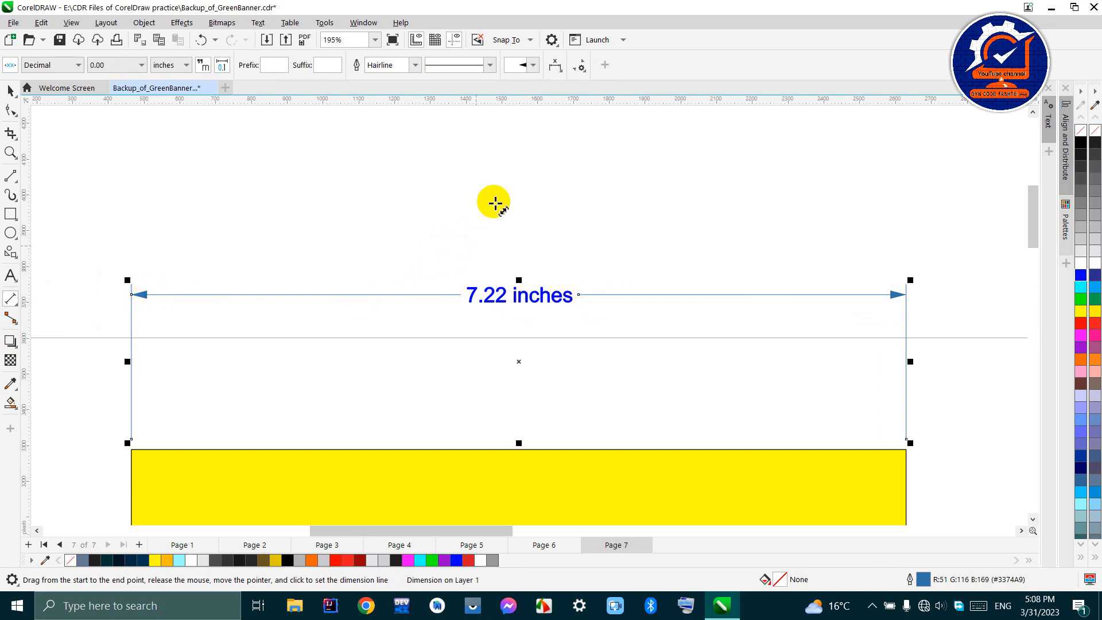
{"action": "left_click", "coordinate": [490, 67]}
{"action": "left_click", "coordinate": [500, 140]}
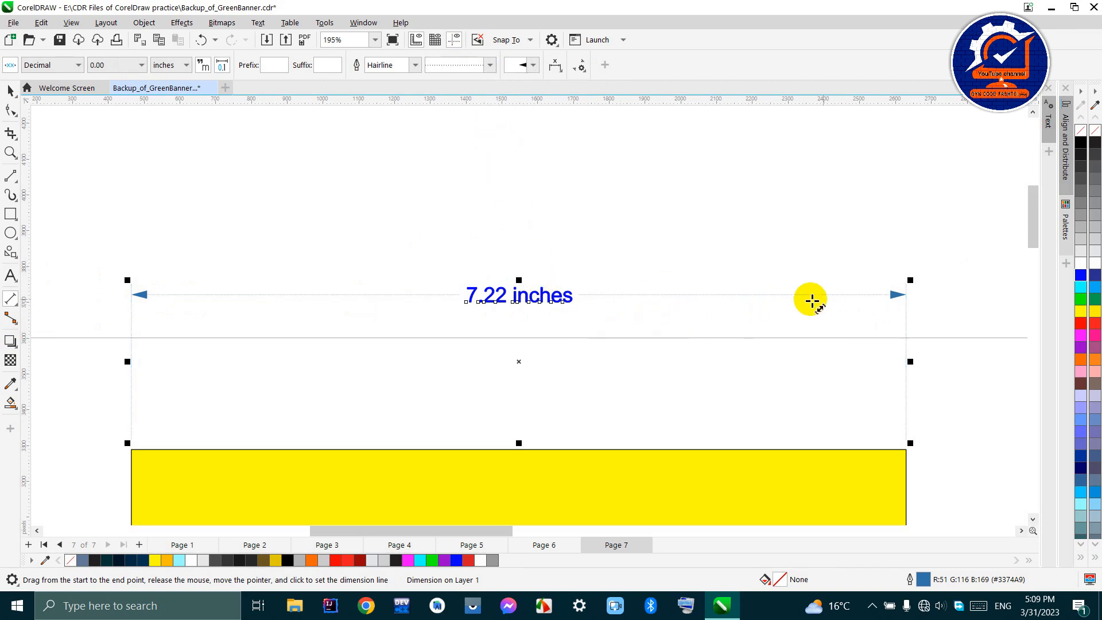
{"action": "left_click", "coordinate": [415, 66]}
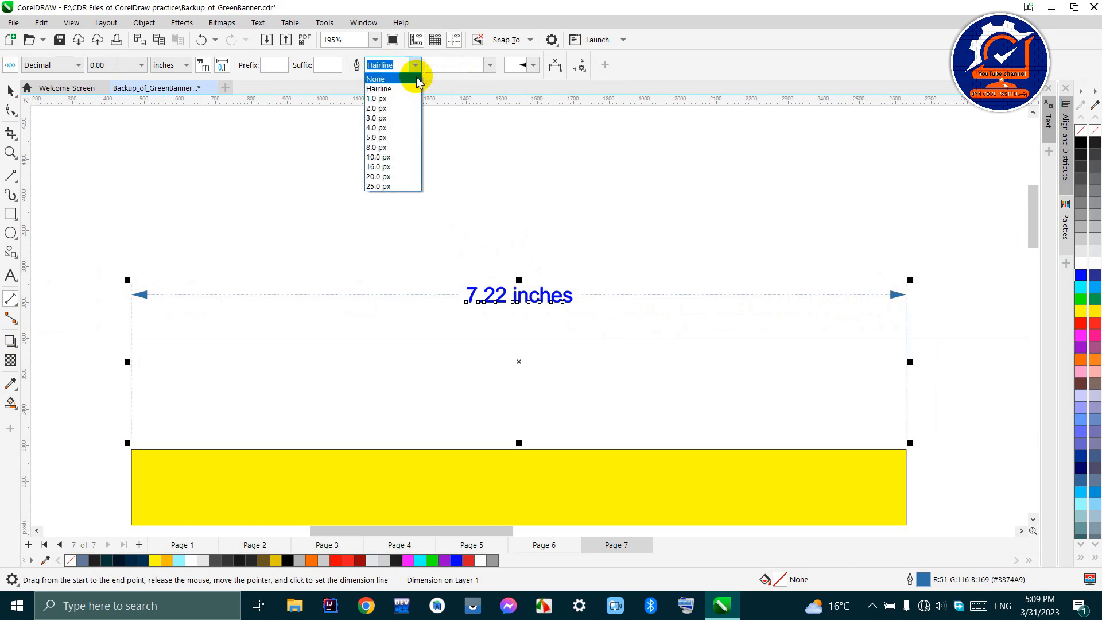
{"action": "left_click", "coordinate": [394, 157]}
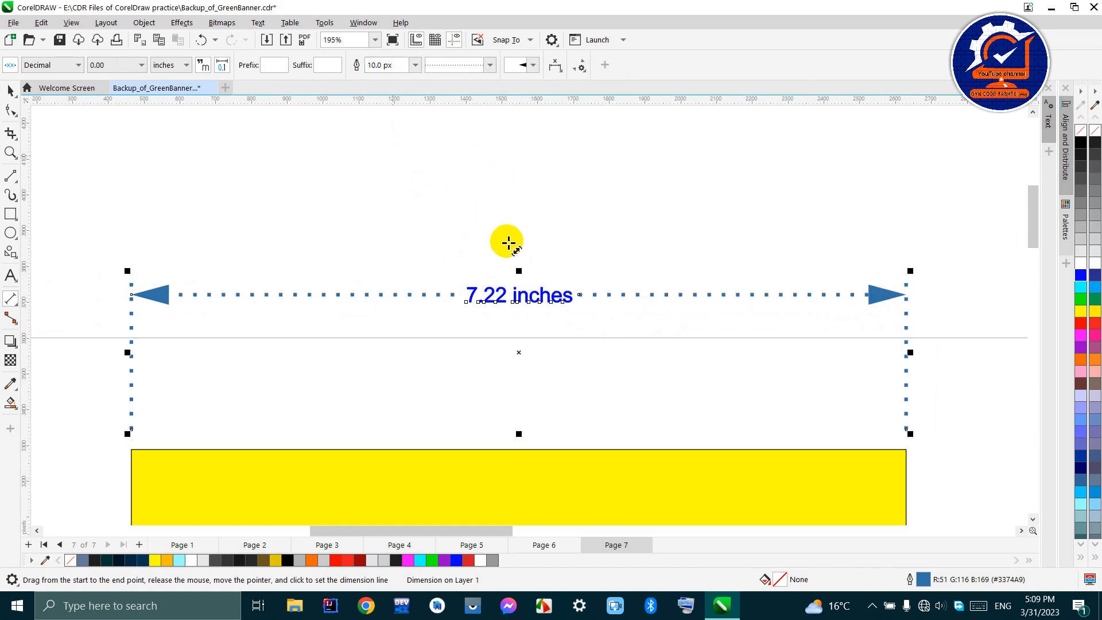
- Try a dashed line style on the width dimension and change it to a dash-dot style
{"action": "left_click", "coordinate": [489, 65]}
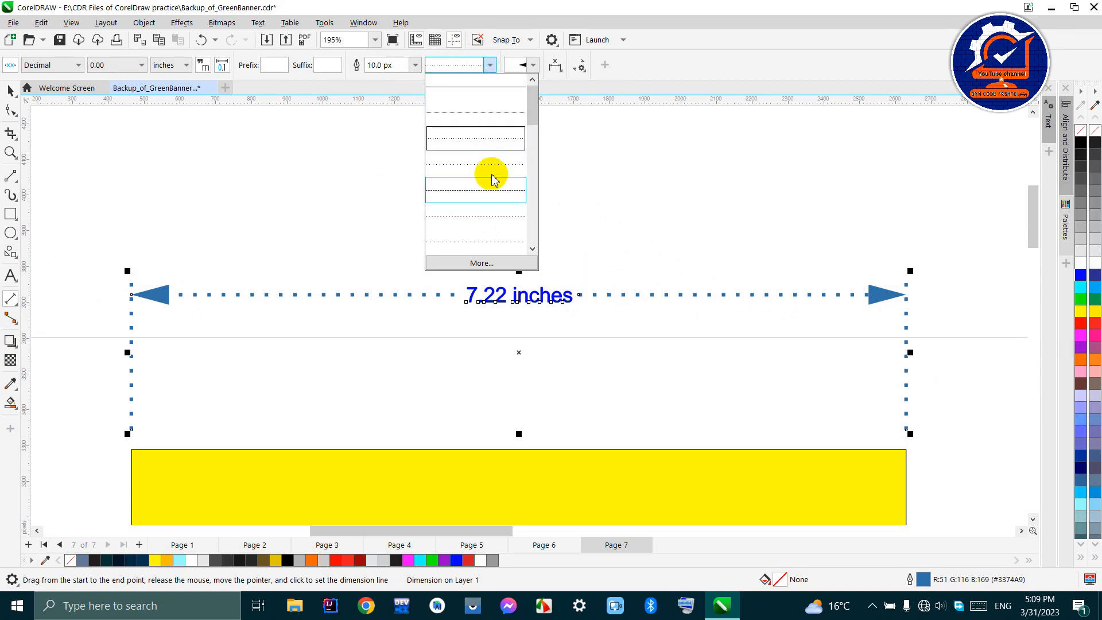
{"action": "left_click", "coordinate": [483, 198]}
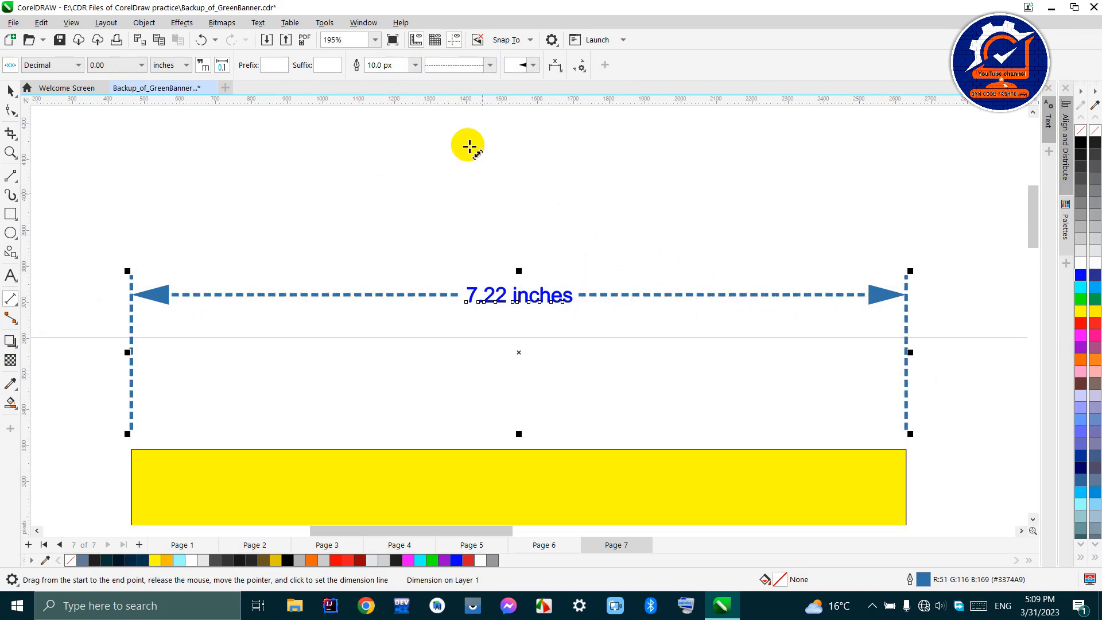
{"action": "left_click", "coordinate": [489, 66]}
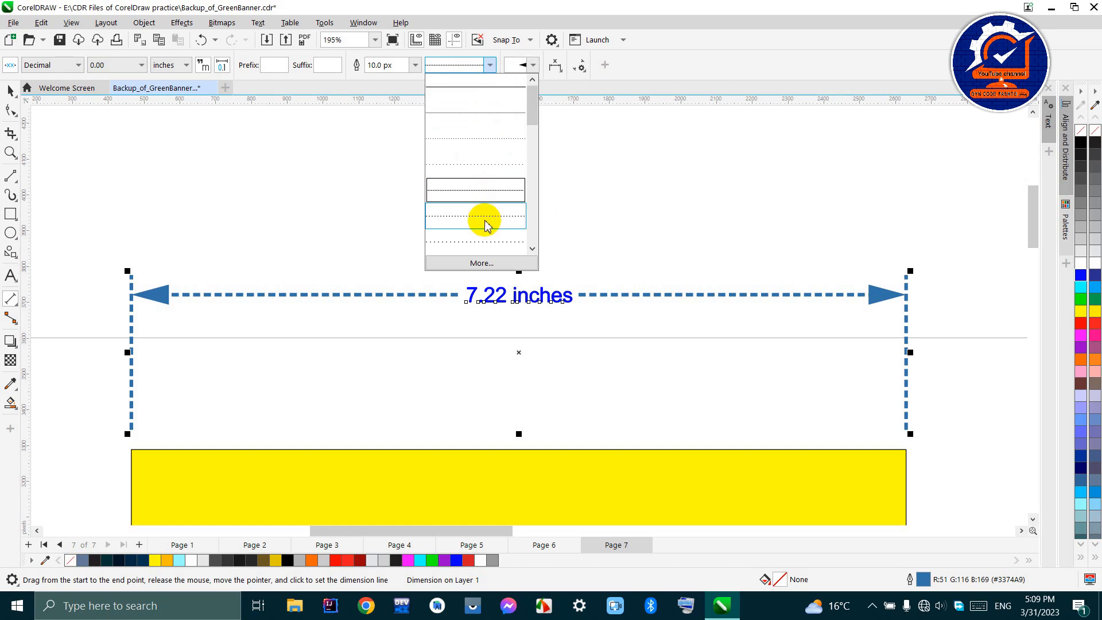
{"action": "left_click_drag", "start_coordinate": [536, 105], "coordinate": [514, 244]}
{"action": "left_click", "coordinate": [471, 119]}
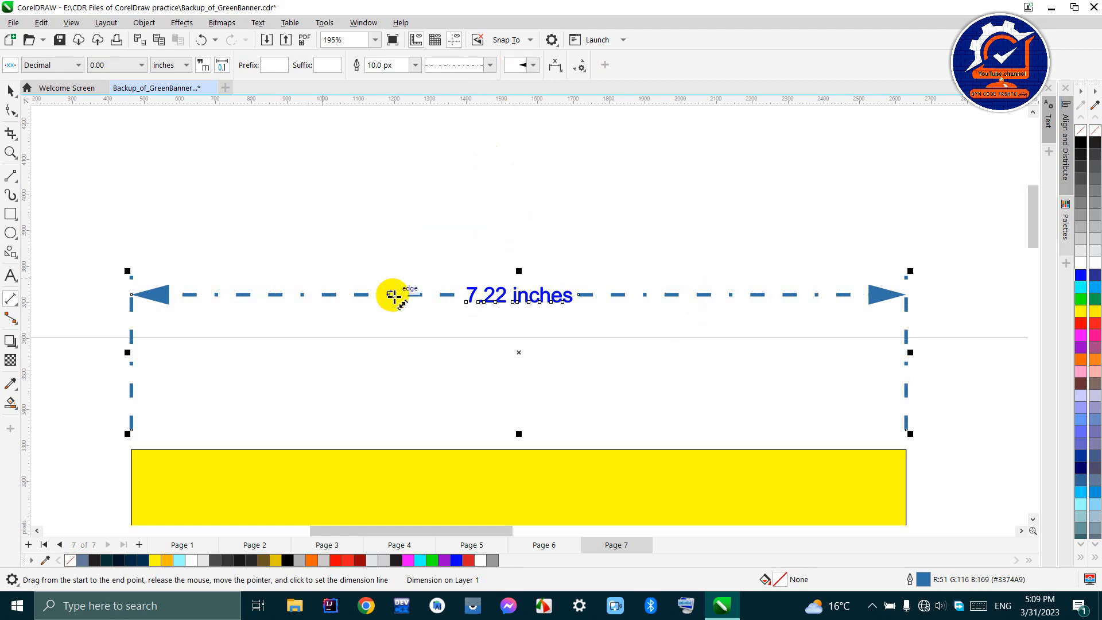
- Set the width dimension's line width to 4 px and reselect the whole dimension by its line
{"action": "left_click", "coordinate": [415, 65]}
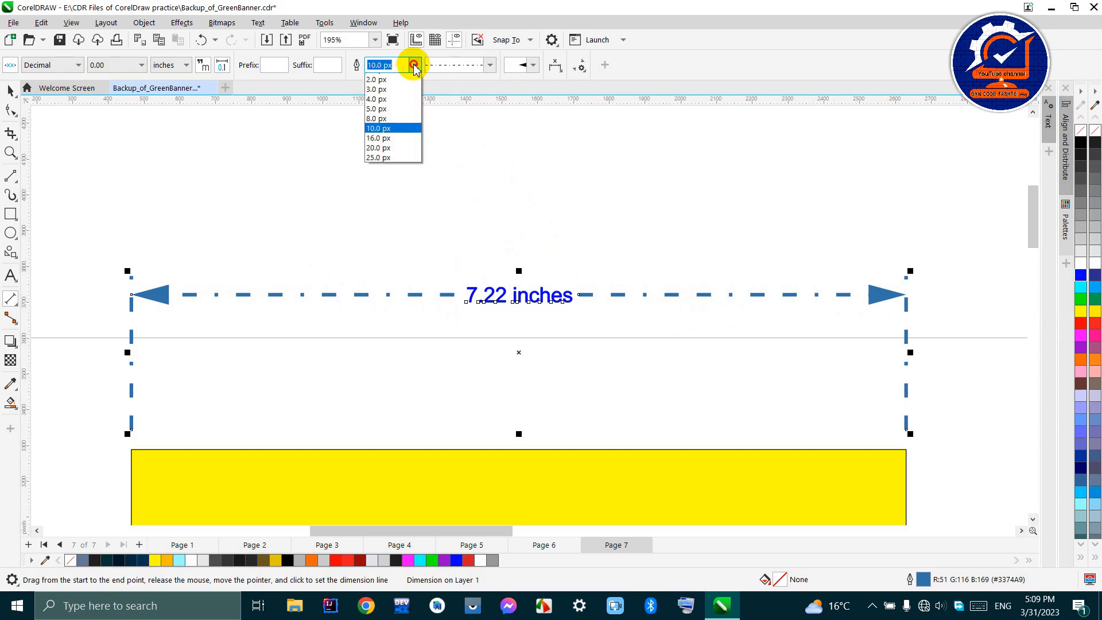
{"action": "left_click", "coordinate": [381, 131]}
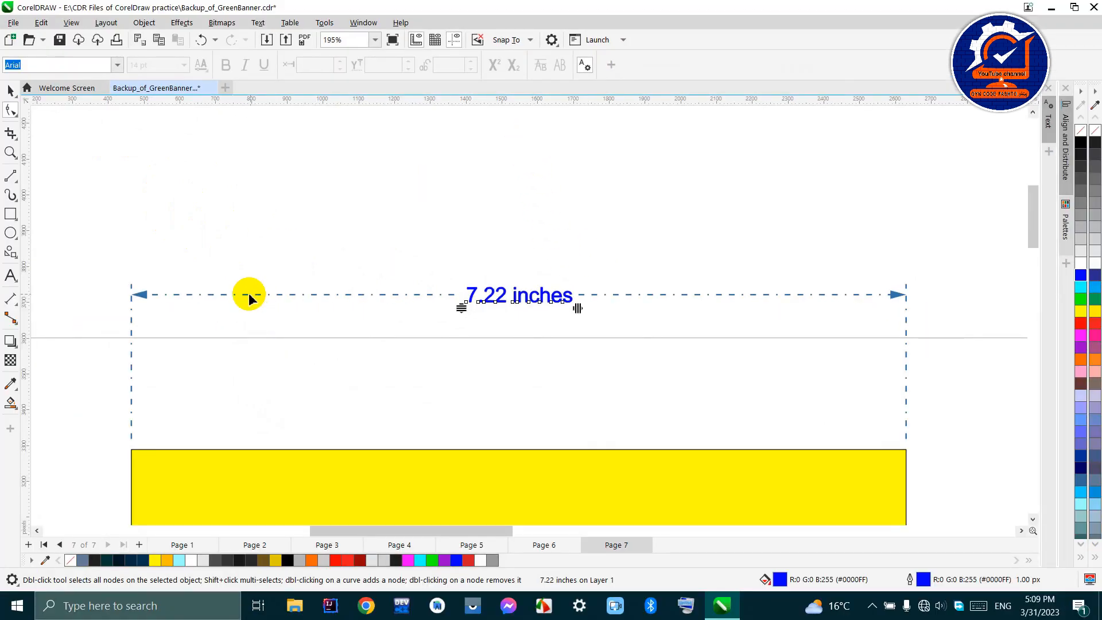
{"action": "left_click", "coordinate": [10, 295]}
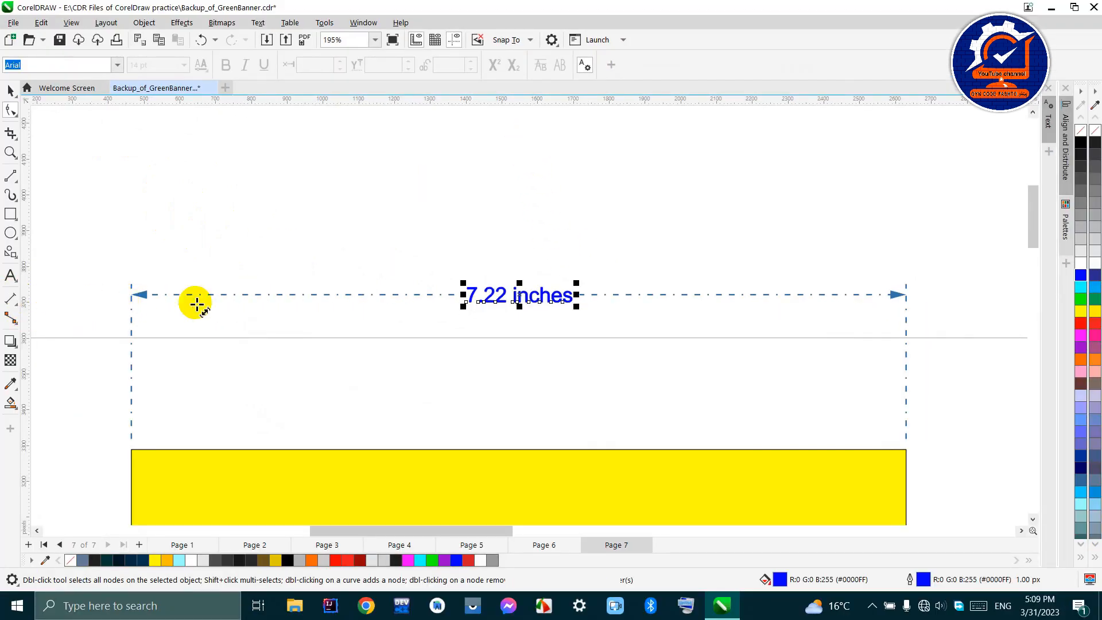
{"action": "left_click", "coordinate": [139, 295]}
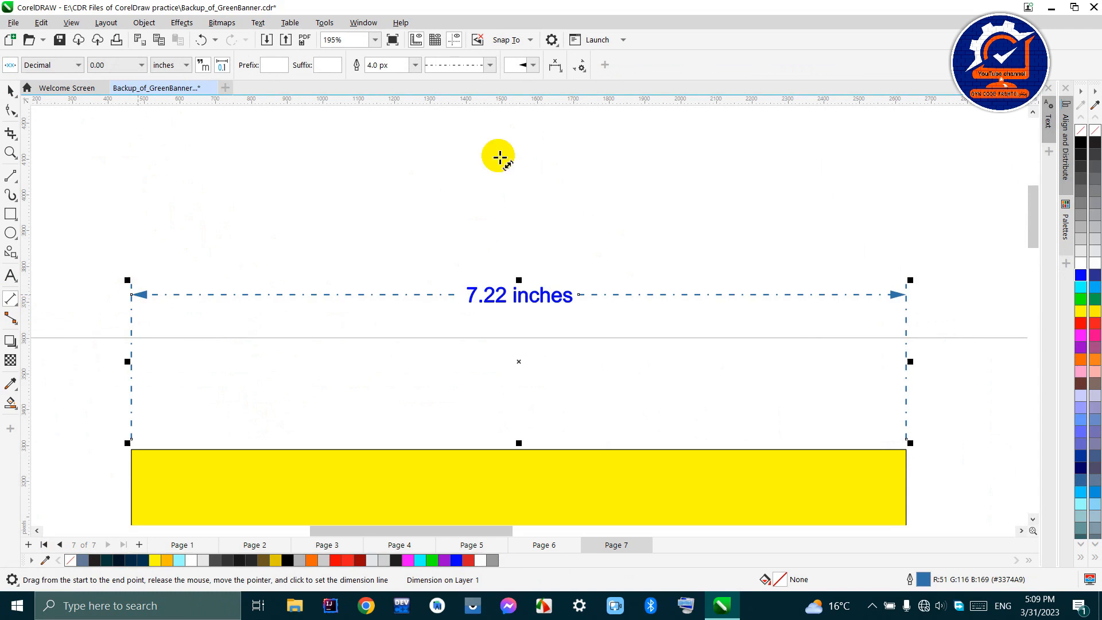
- Try a pointing-hand and a circle arrowhead on the width dimension and restore the solid triangular arrowhead
{"action": "left_click", "coordinate": [534, 66]}
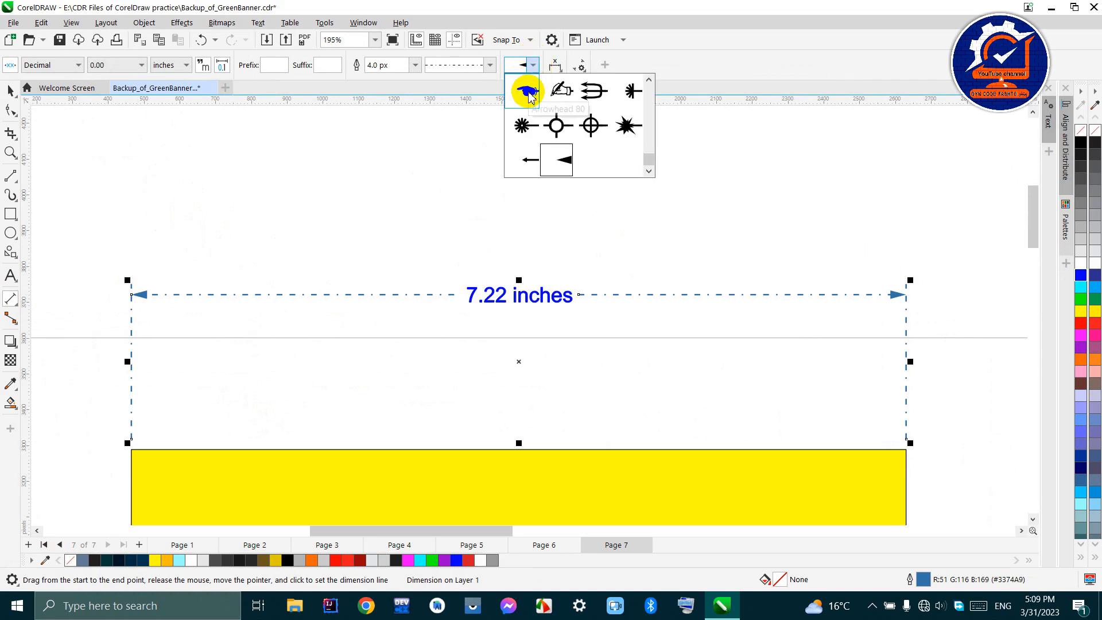
{"action": "left_click", "coordinate": [526, 92]}
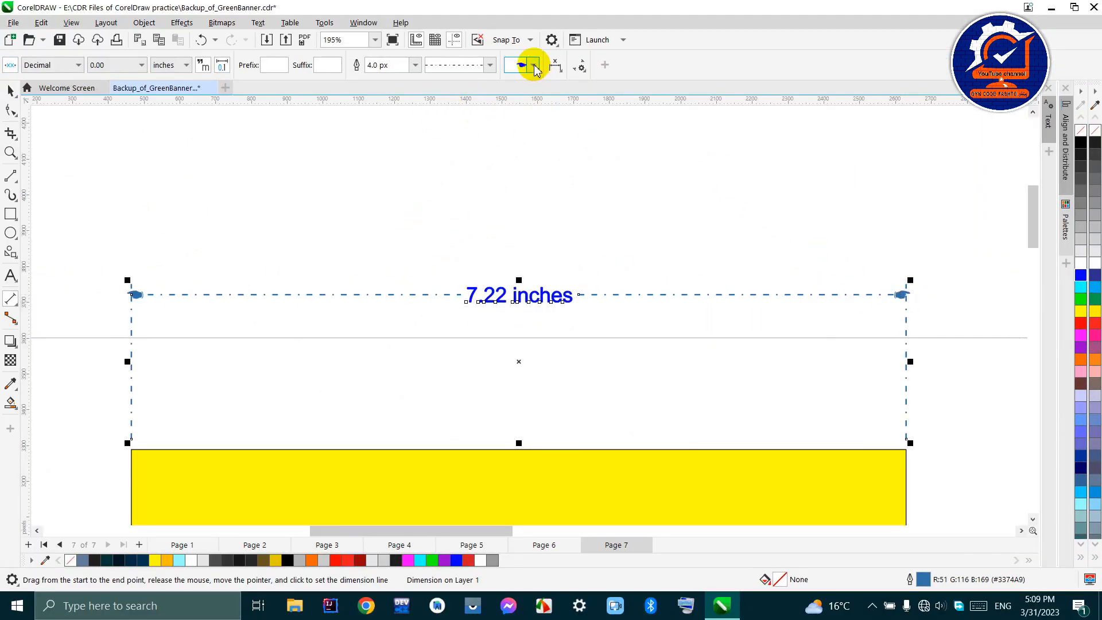
{"action": "left_click", "coordinate": [534, 67]}
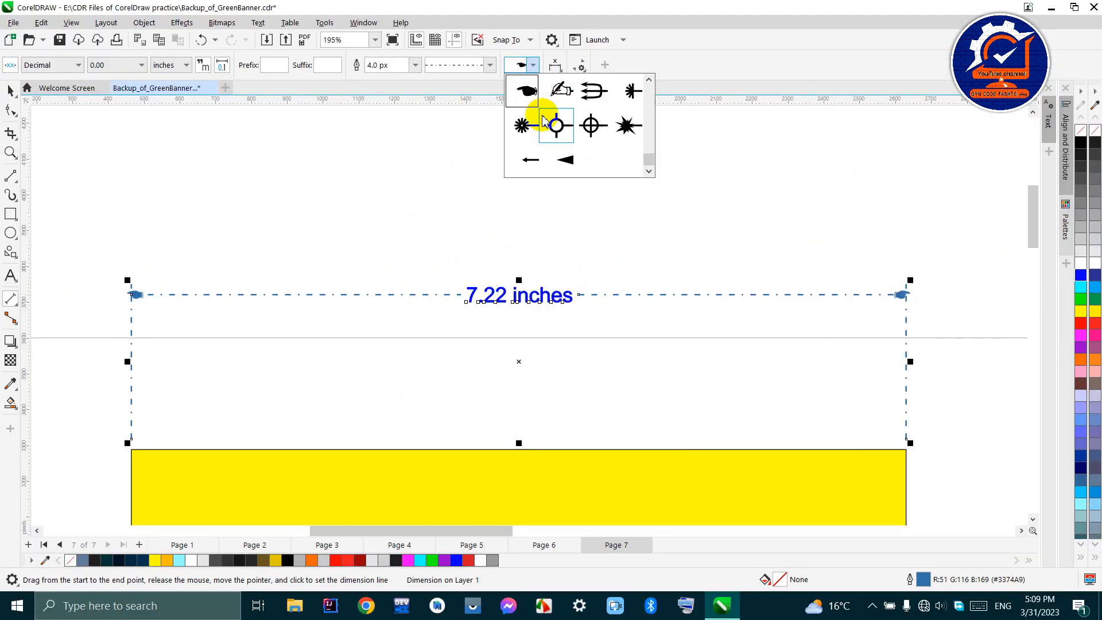
{"action": "left_click", "coordinate": [561, 126]}
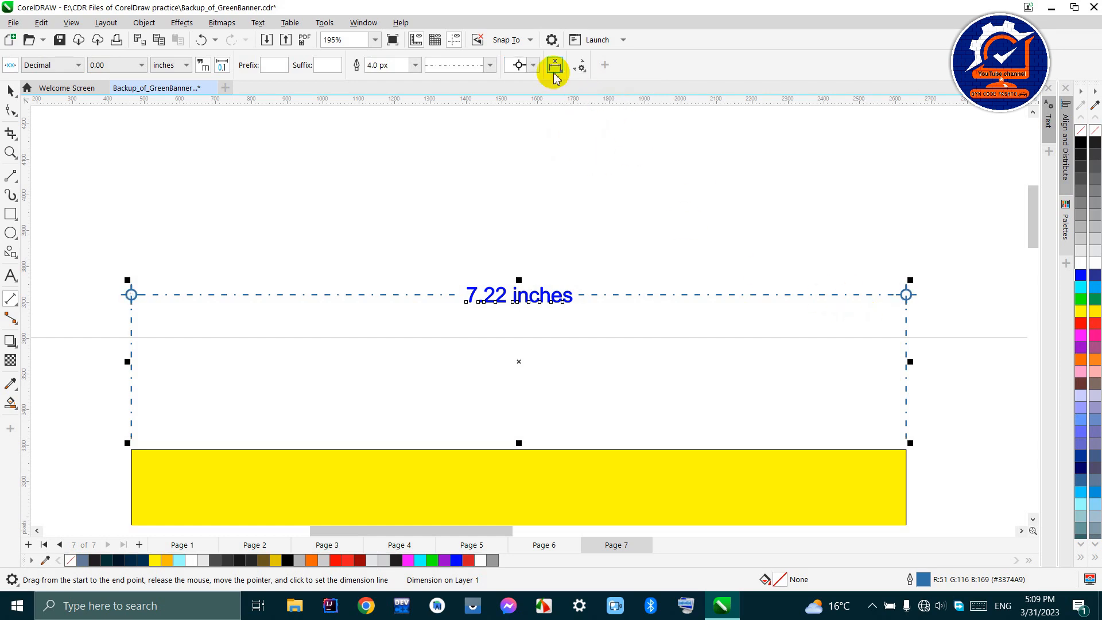
{"action": "left_click", "coordinate": [531, 65]}
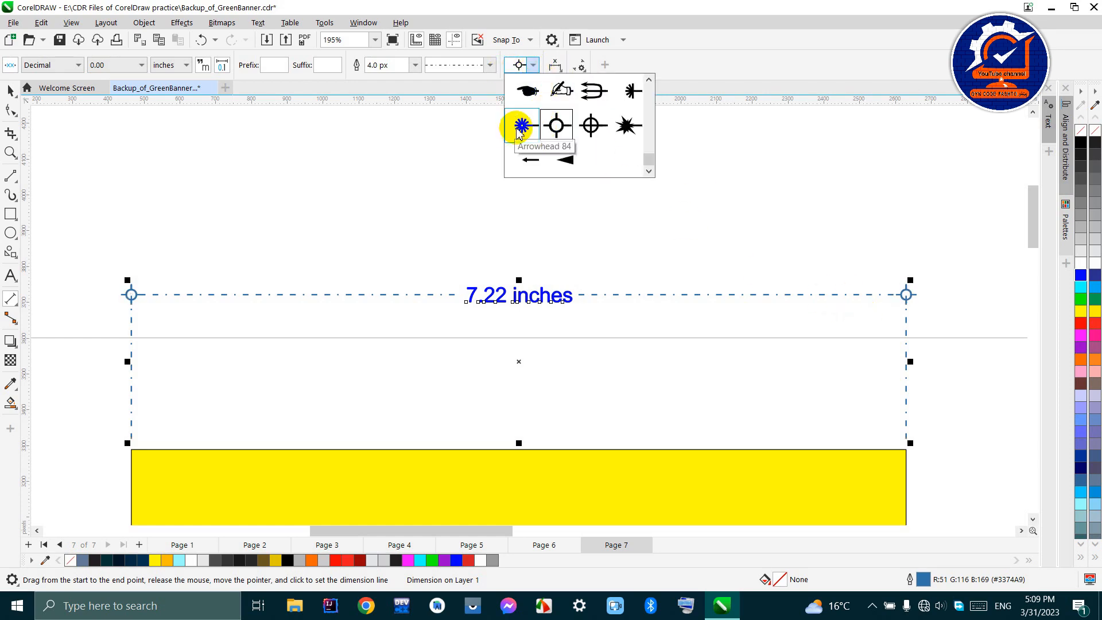
{"action": "left_click", "coordinate": [560, 162]}
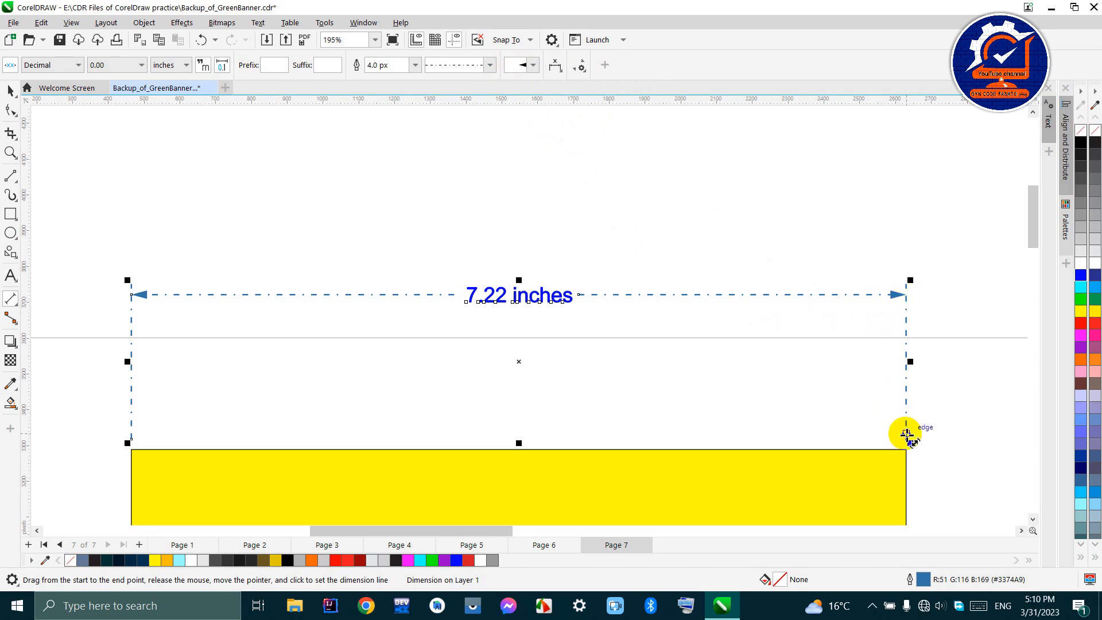
- Select only the width dimension's text and try the Text Through Dimension Line position on it
{"action": "left_click", "coordinate": [554, 72]}
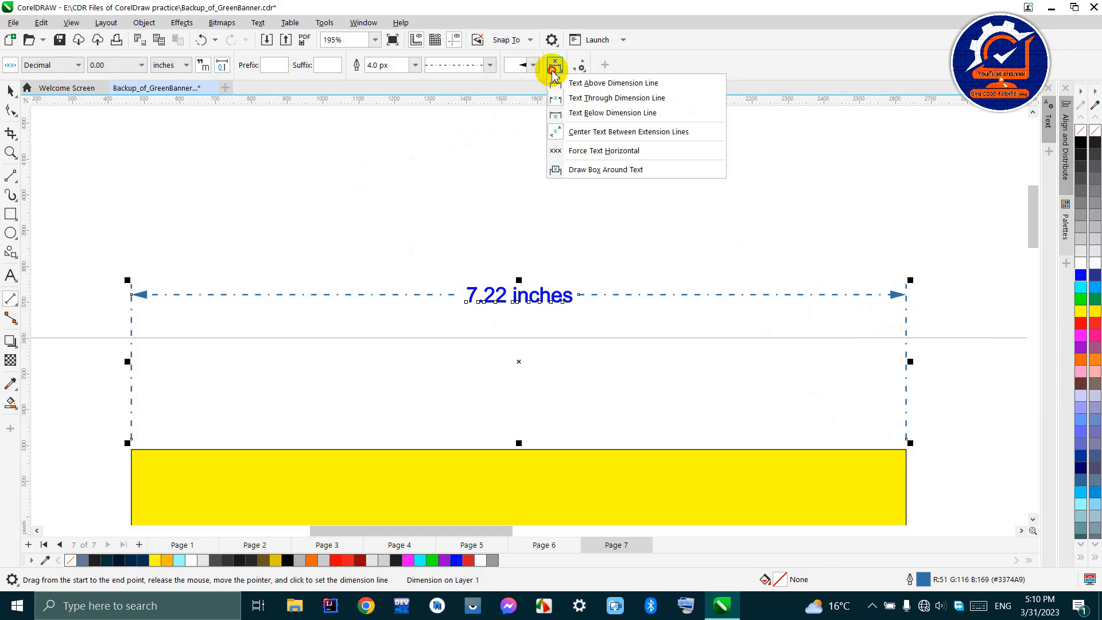
{"action": "left_click", "coordinate": [554, 72]}
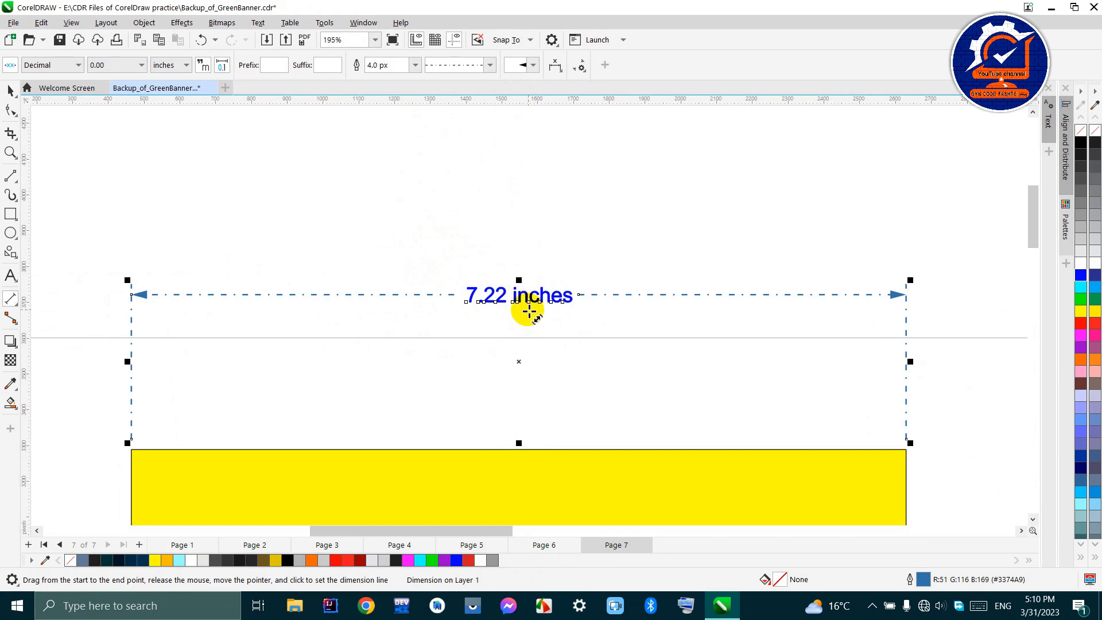
{"action": "left_click", "coordinate": [530, 304]}
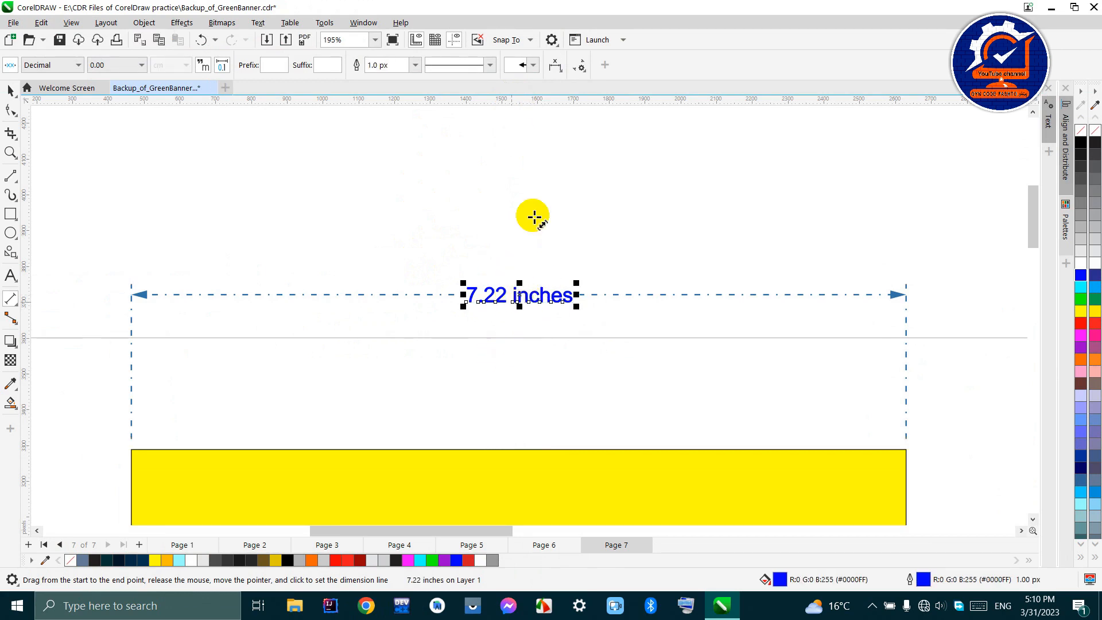
{"action": "left_click", "coordinate": [555, 64]}
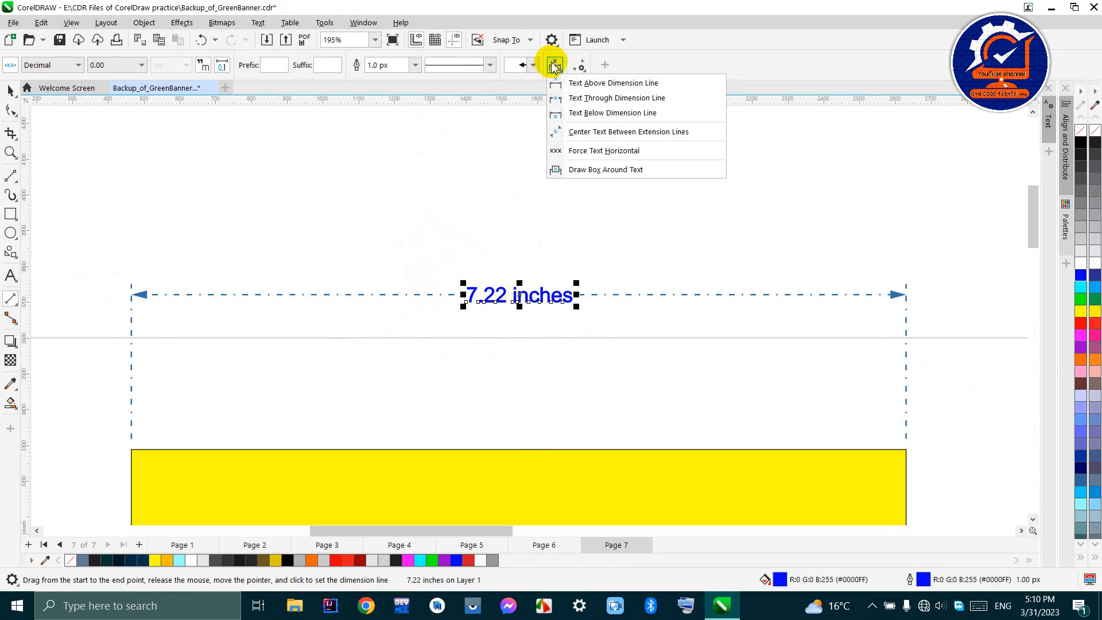
{"action": "left_click", "coordinate": [562, 97]}
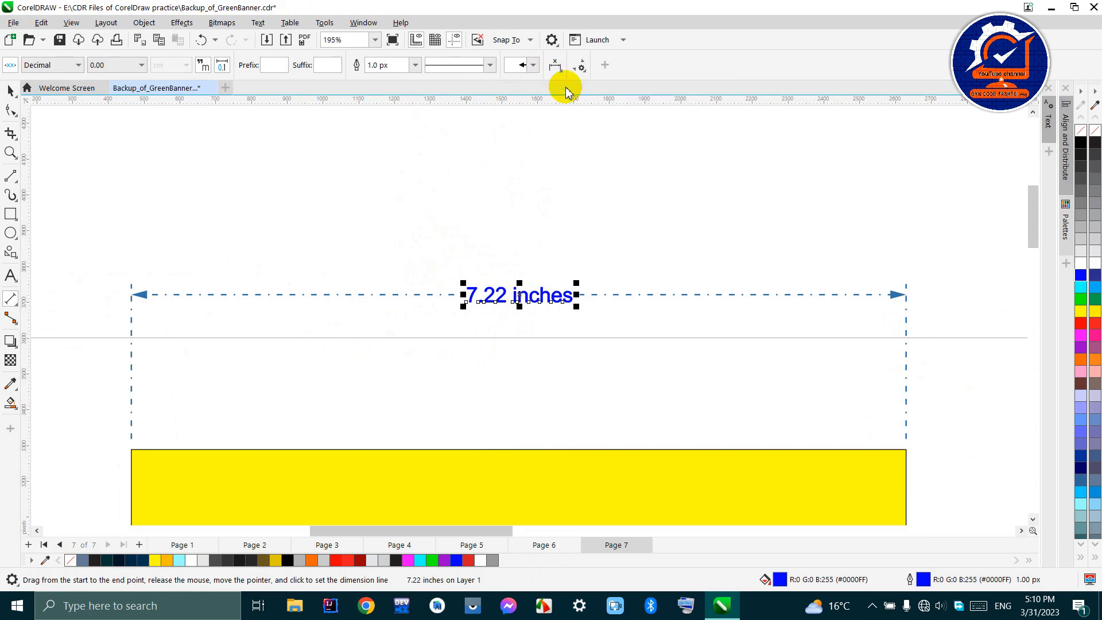
- Select the whole width dimension with the Pick tool and place its text above the dimension line
{"action": "left_click", "coordinate": [11, 91]}
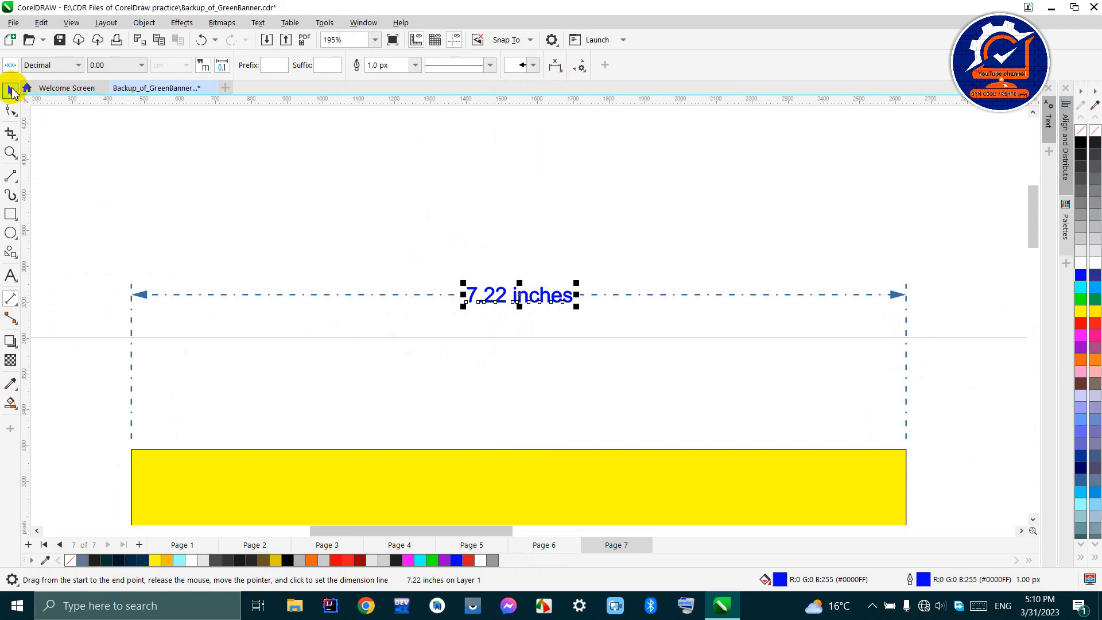
{"action": "left_click", "coordinate": [110, 172]}
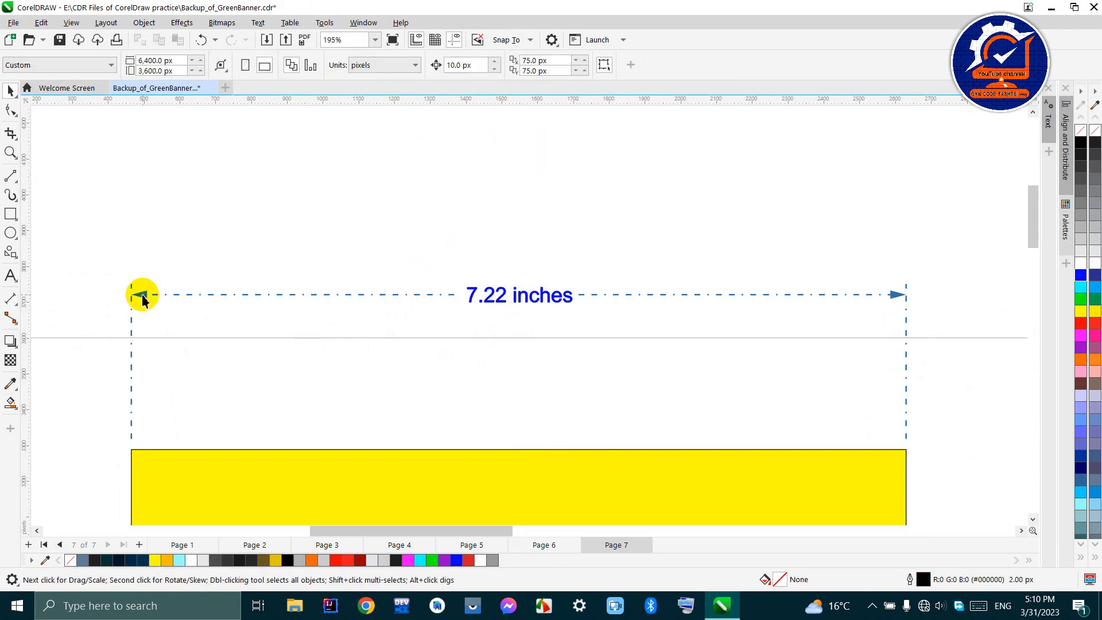
{"action": "left_click", "coordinate": [142, 299]}
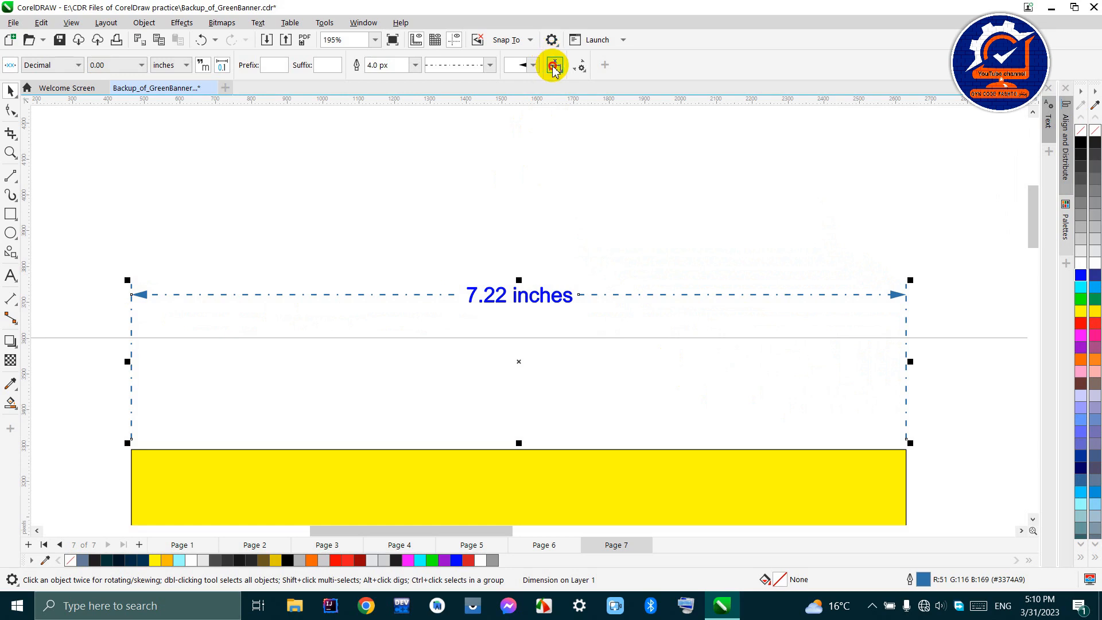
{"action": "left_click", "coordinate": [555, 67]}
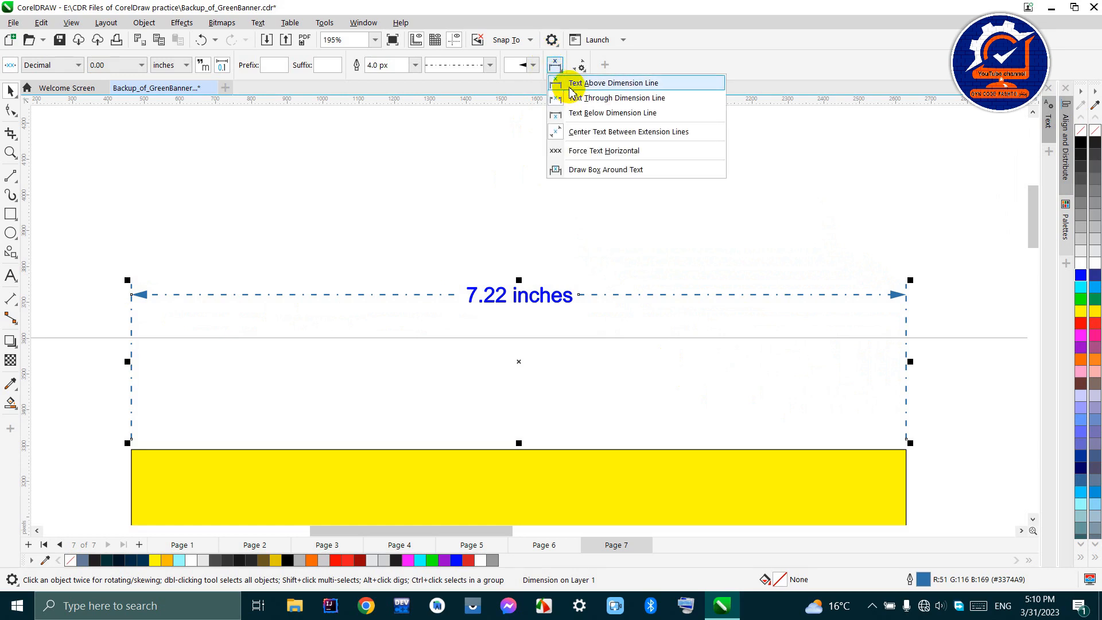
{"action": "left_click", "coordinate": [615, 86]}
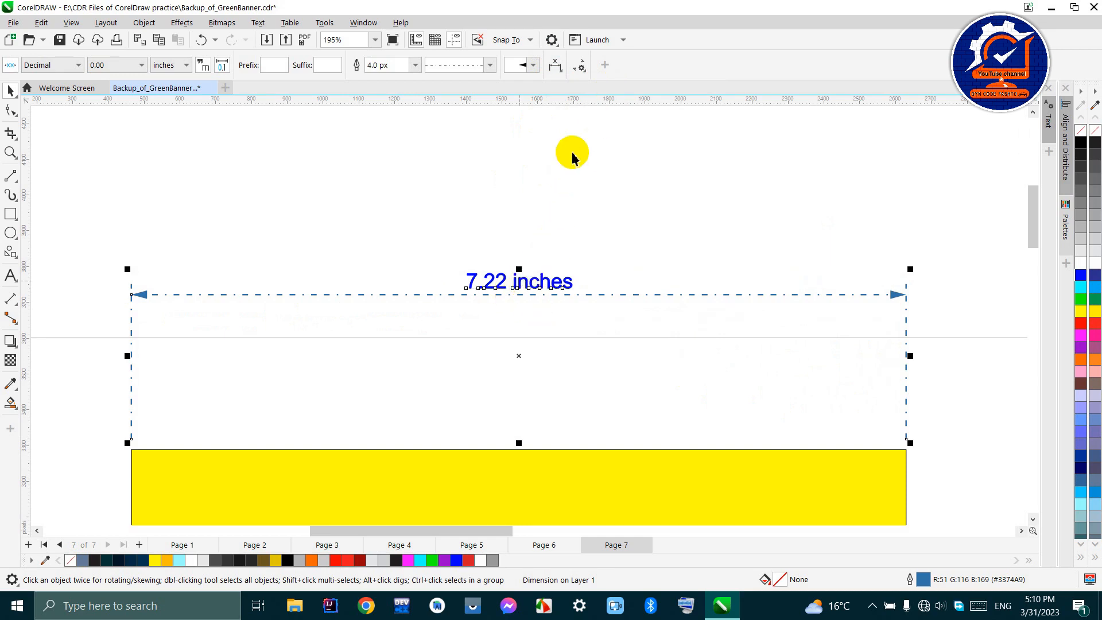
- Place the width dimension's text below the dimension line and return it to running through the line
{"action": "left_click", "coordinate": [553, 68]}
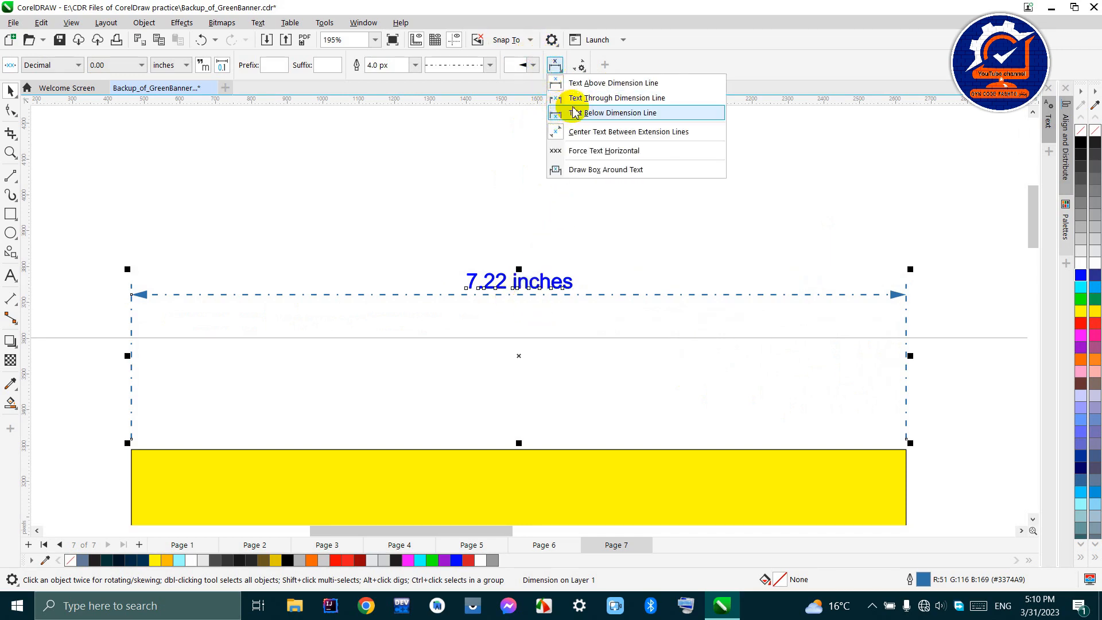
{"action": "left_click", "coordinate": [593, 117]}
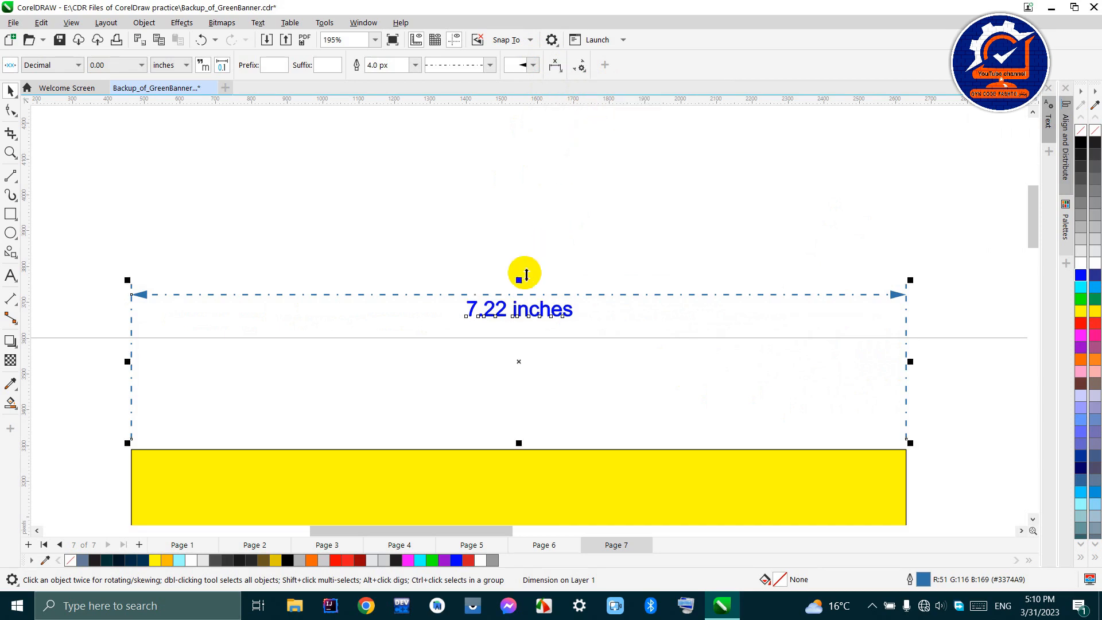
{"action": "left_click", "coordinate": [555, 65]}
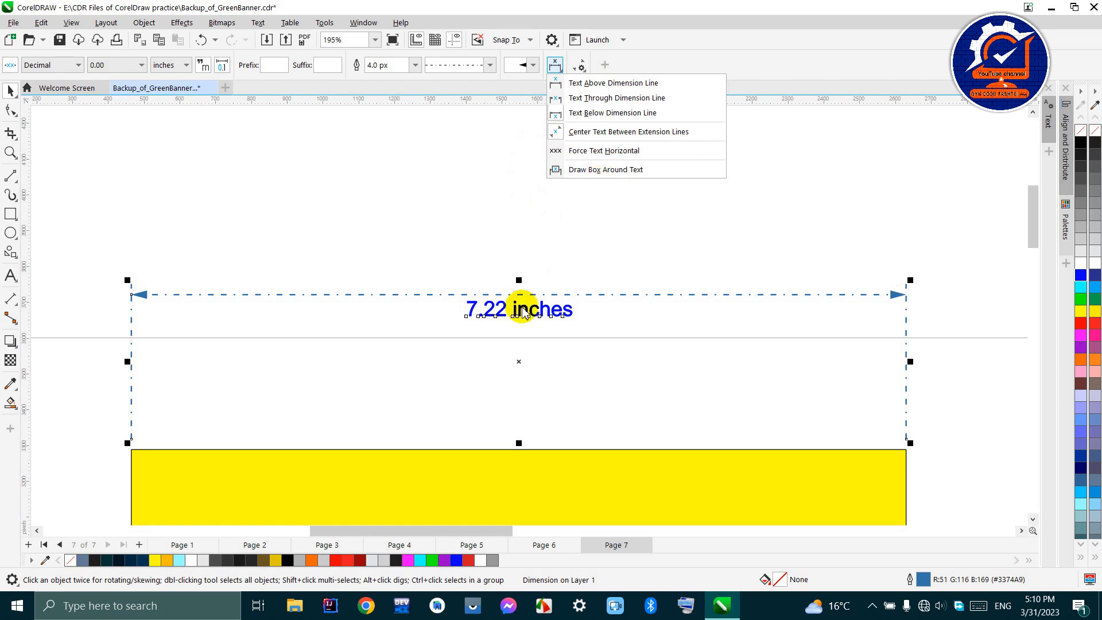
{"action": "left_click", "coordinate": [552, 98]}
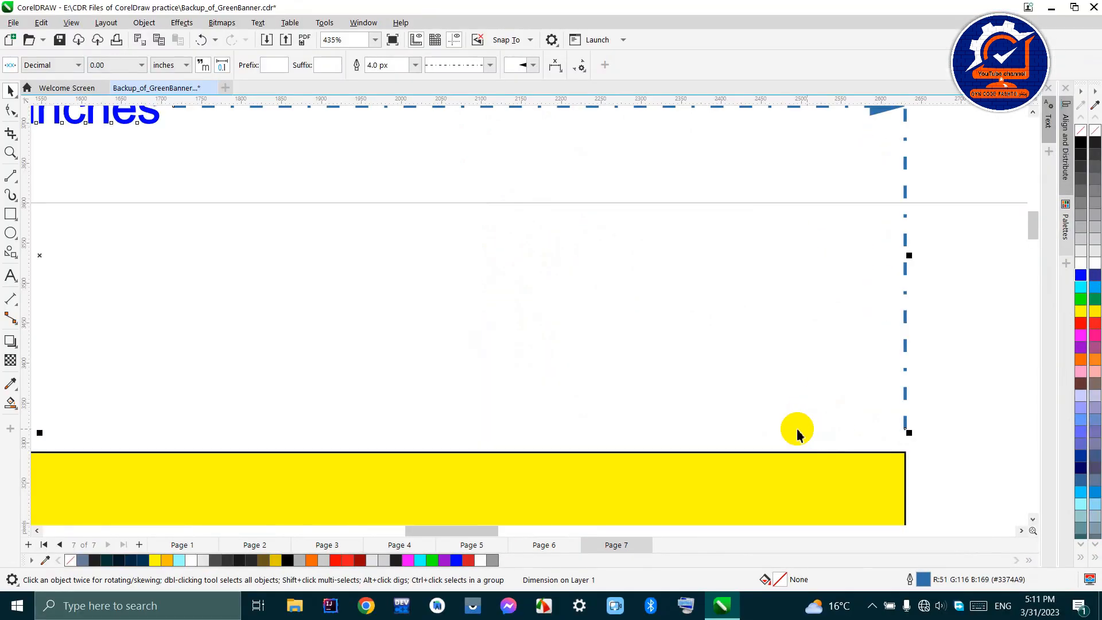
- Reselect the width dimension and enable a custom distance from the object for its extension lines
{"action": "scroll", "coordinate": [719, 431], "scroll_direction": "down", "scroll_amount": 1}
{"action": "left_click", "coordinate": [801, 266]}
{"action": "left_click", "coordinate": [798, 262]}
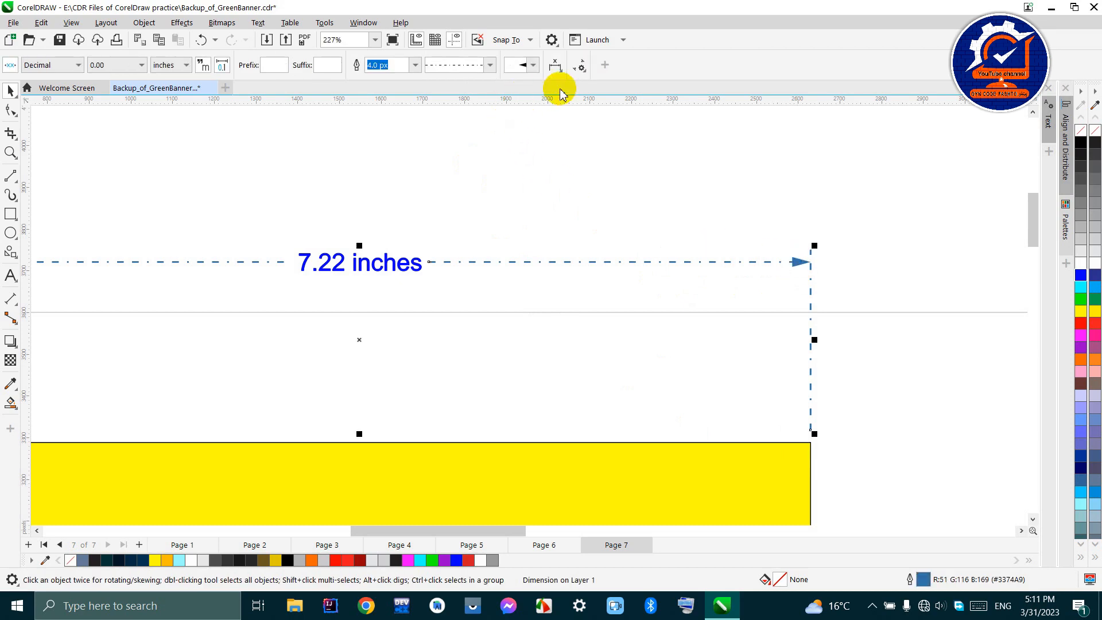
{"action": "left_click", "coordinate": [580, 66]}
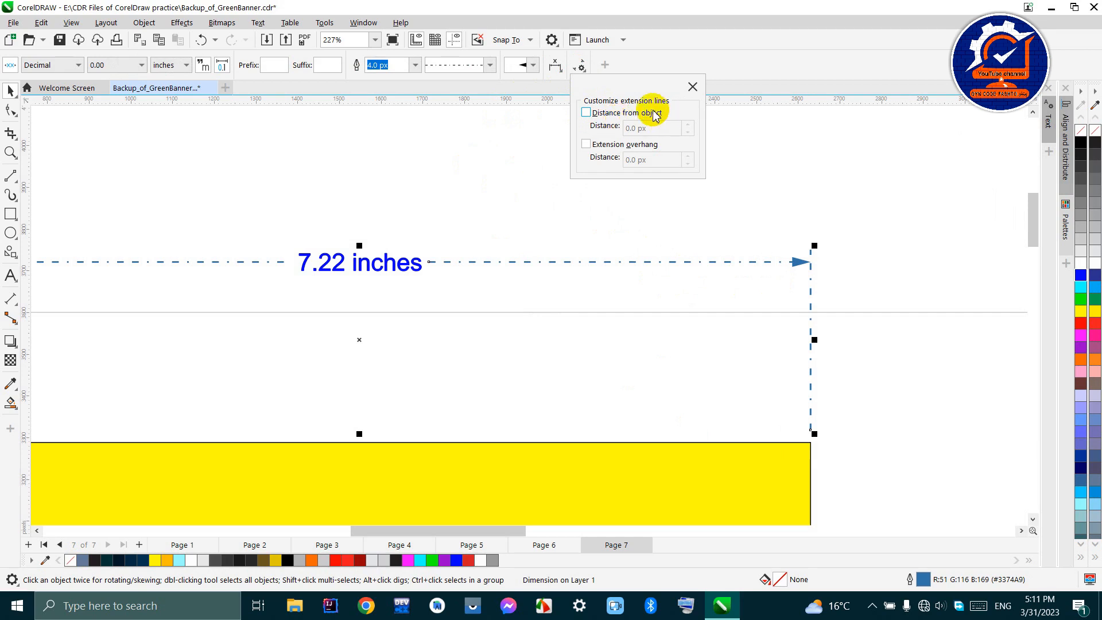
{"action": "left_click", "coordinate": [586, 113]}
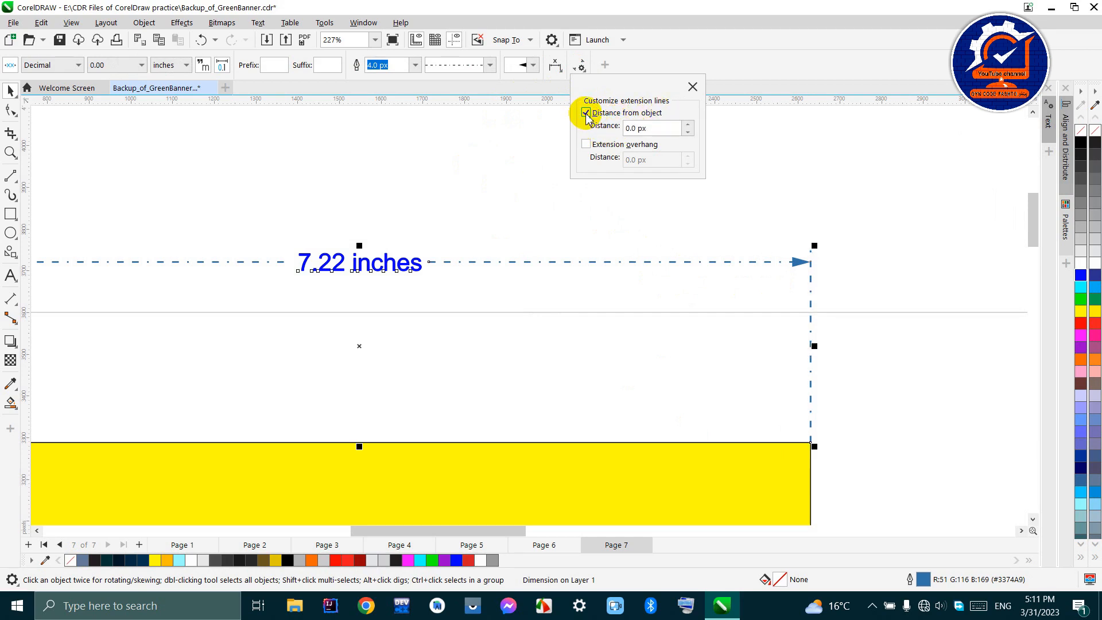
- Try extension line distances from the object of 108.99 px and 0 px, and set the distance to 129 px
{"action": "left_click", "coordinate": [688, 125]}
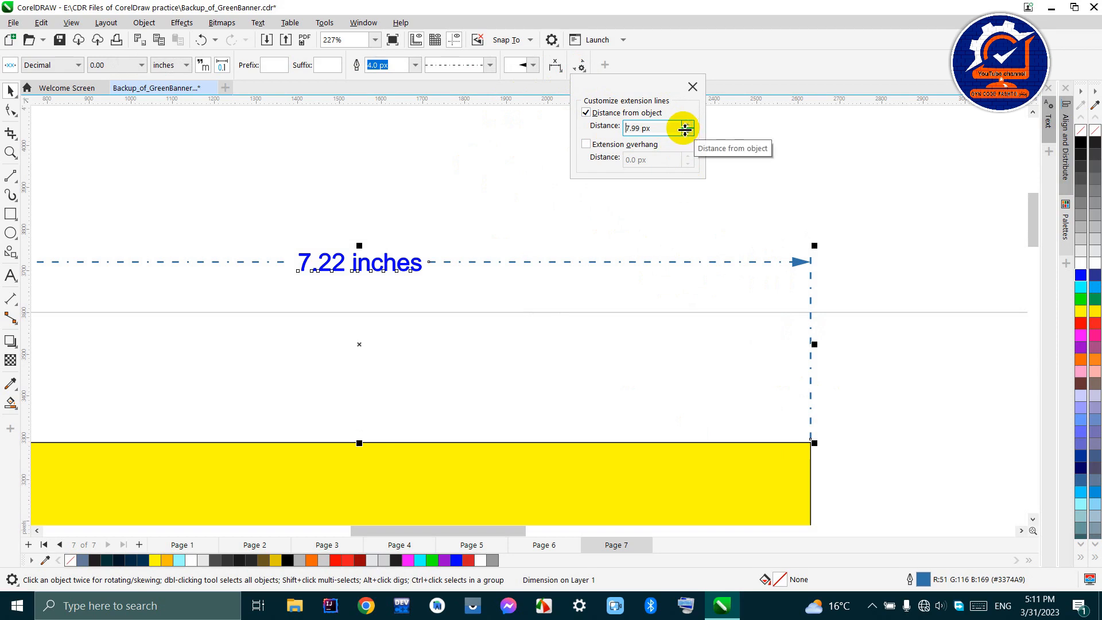
{"action": "left_click_drag", "start_coordinate": [685, 128], "coordinate": [680, 71]}
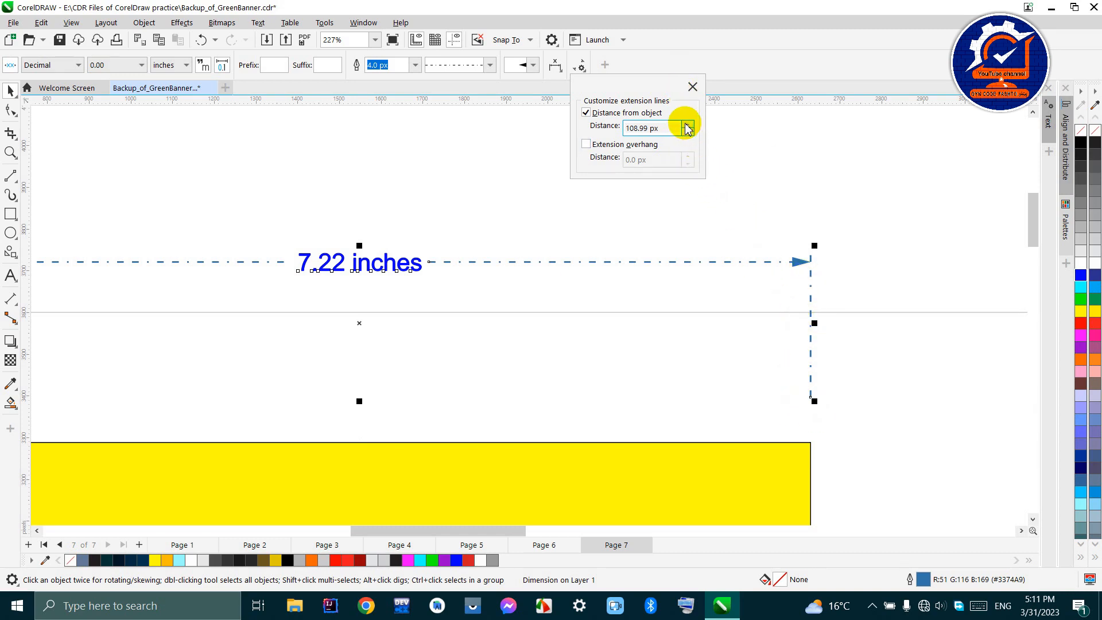
{"action": "left_click_drag", "start_coordinate": [687, 128], "coordinate": [689, 209]}
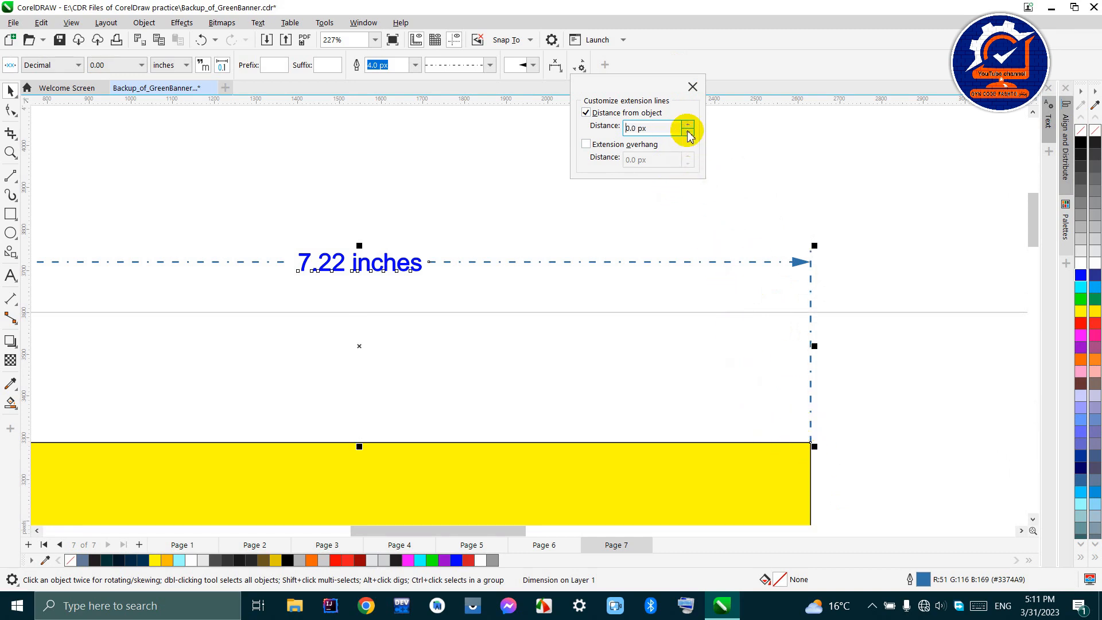
{"action": "left_click_drag", "start_coordinate": [688, 128], "coordinate": [670, 54]}
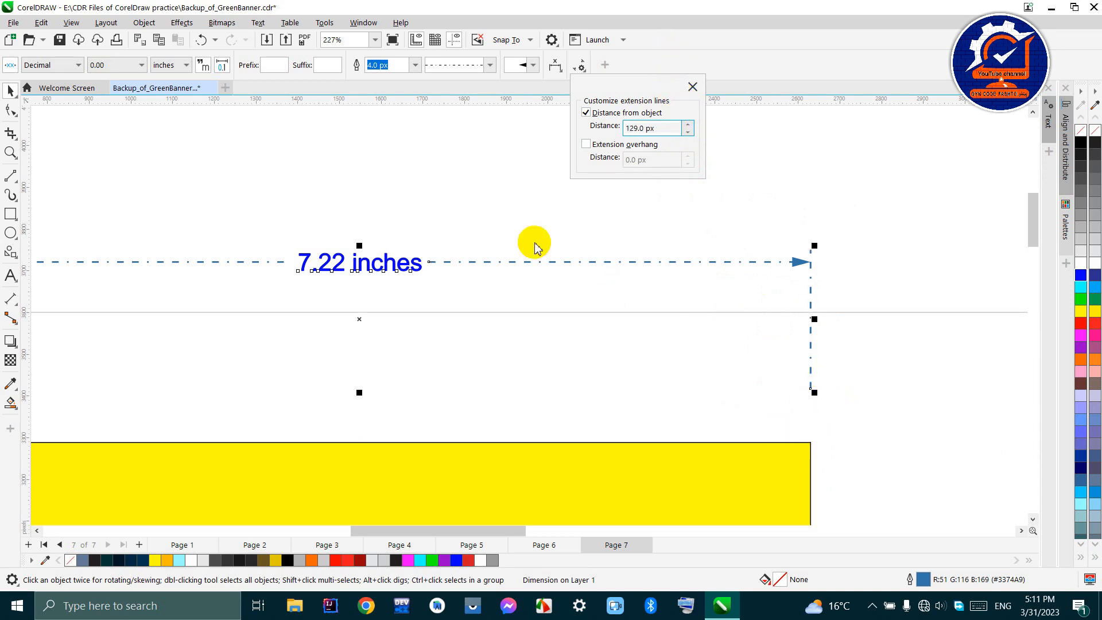
- Enable the extension overhang on the width dimension and raise it to 195 px
{"action": "left_click", "coordinate": [585, 145]}
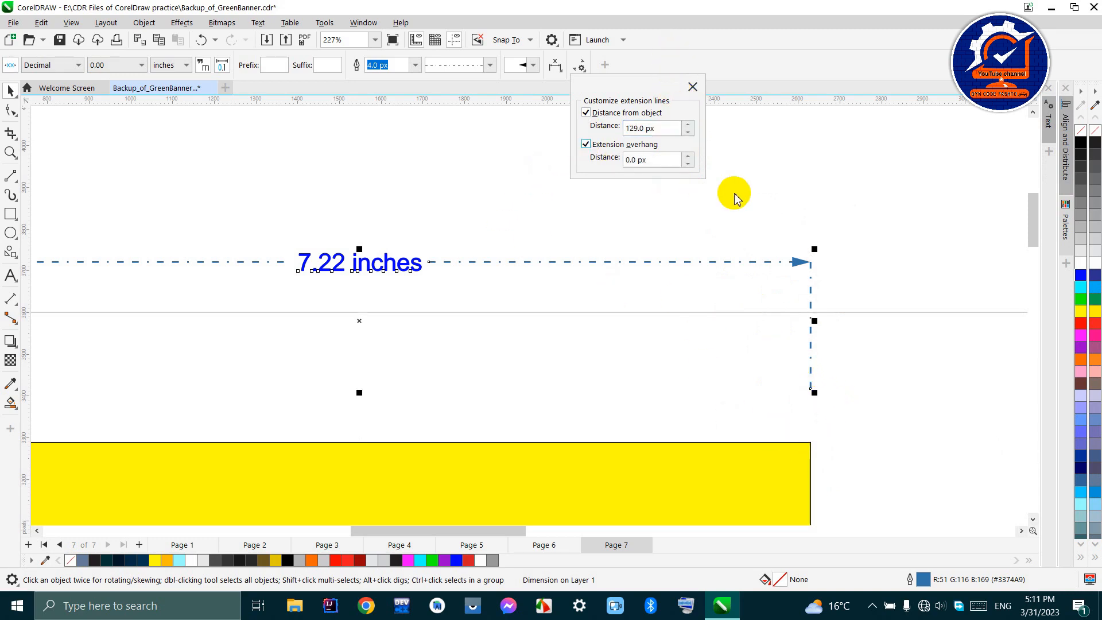
{"action": "left_click_drag", "start_coordinate": [688, 160], "coordinate": [664, 152]}
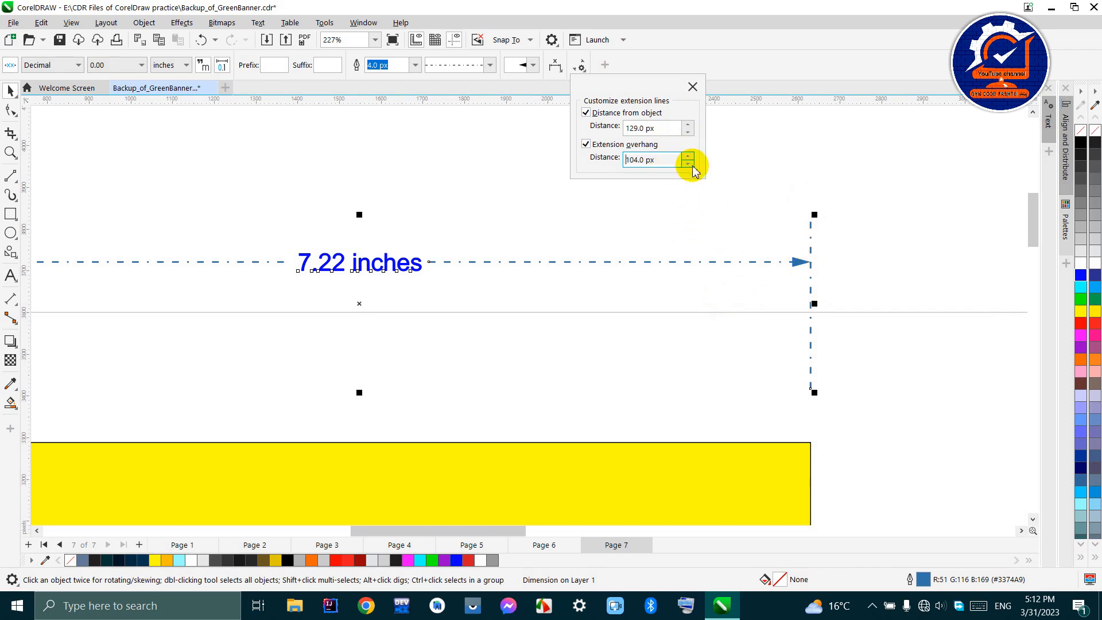
{"action": "left_click_drag", "start_coordinate": [687, 160], "coordinate": [681, 108]}
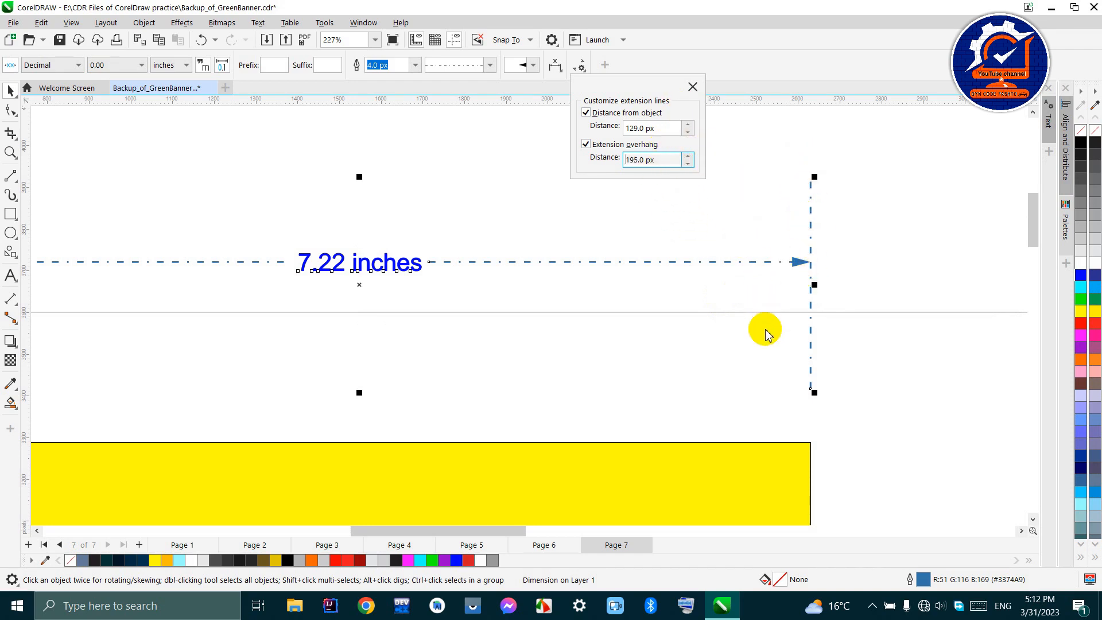
- Reduce the extension overhang of the width dimension to 23 px
{"action": "scroll", "coordinate": [686, 370], "scroll_direction": "down", "scroll_amount": 2}
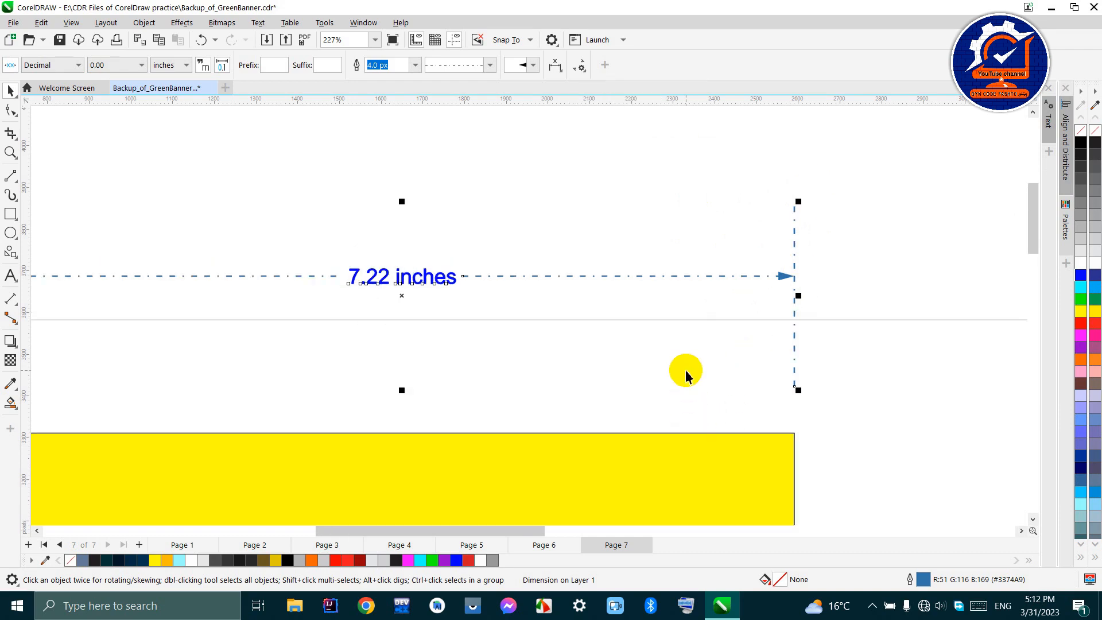
{"action": "scroll", "coordinate": [697, 320], "scroll_direction": "up", "scroll_amount": 1}
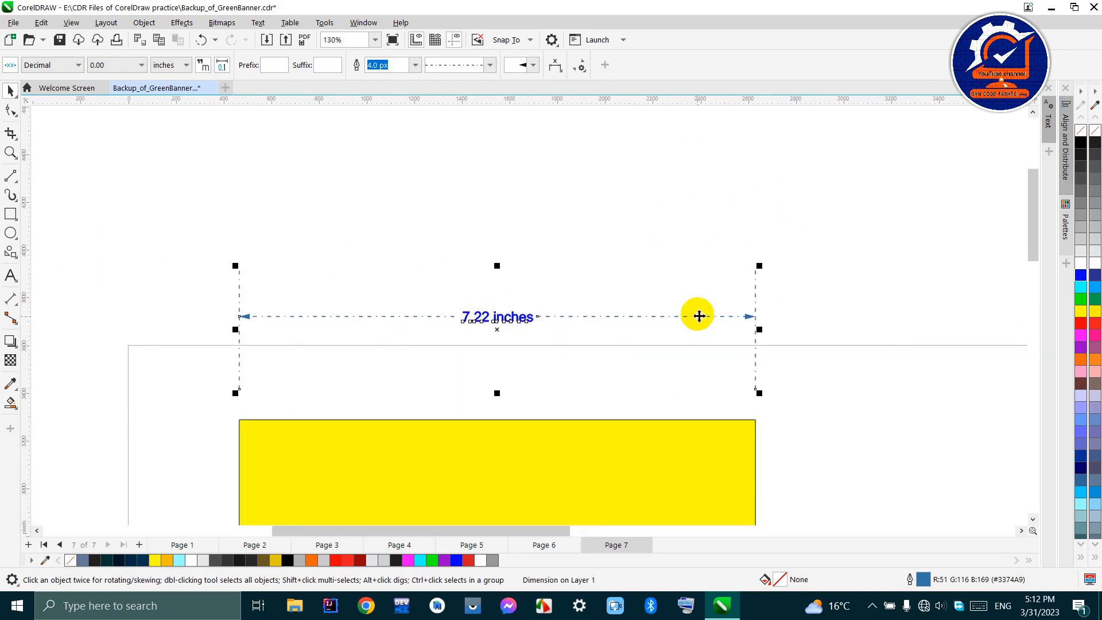
{"action": "left_click", "coordinate": [580, 67]}
{"action": "left_click_drag", "start_coordinate": [688, 160], "coordinate": [685, 209]}
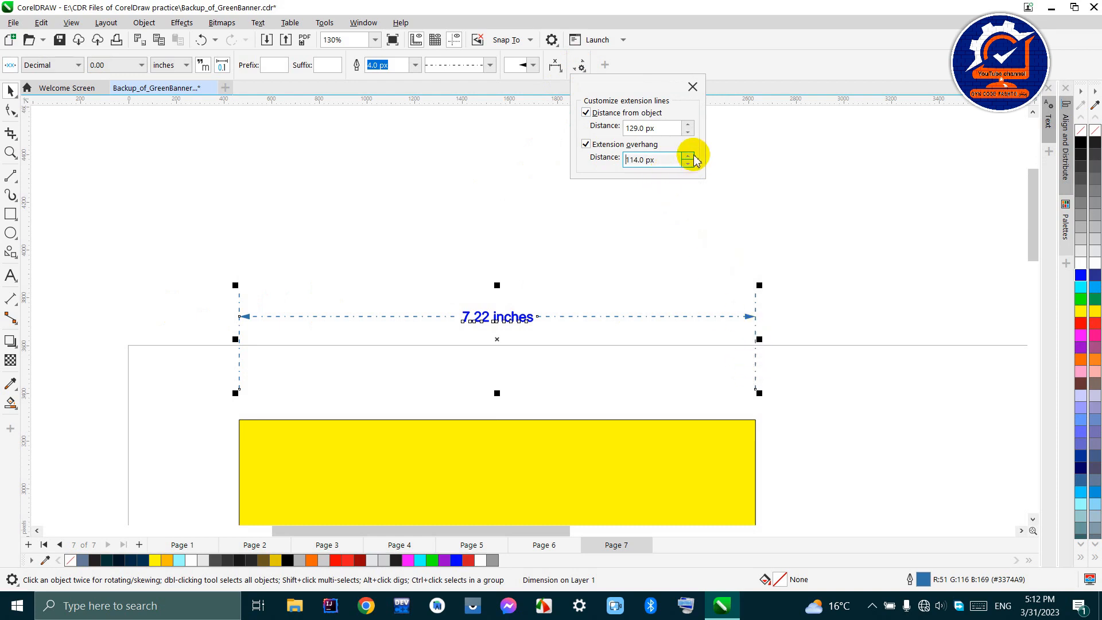
{"action": "left_click_drag", "start_coordinate": [689, 161], "coordinate": [708, 320]}
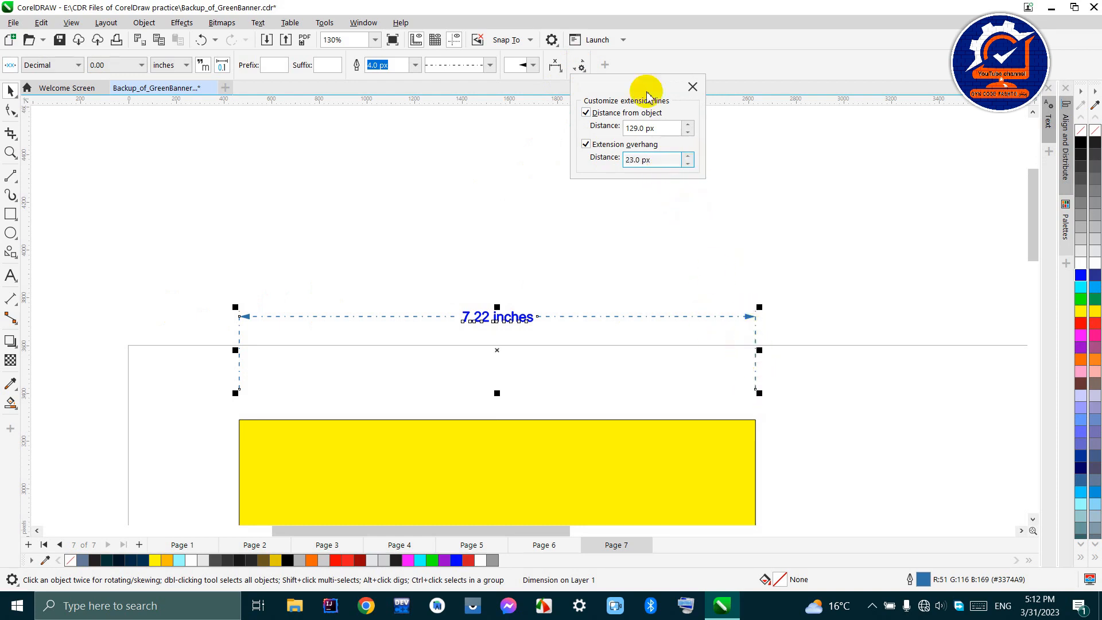
- Readjust the extension lines' distance from the object to 152 px
{"action": "left_click_drag", "start_coordinate": [688, 128], "coordinate": [691, 194]}
{"action": "left_click_drag", "start_coordinate": [690, 130], "coordinate": [687, 73]}
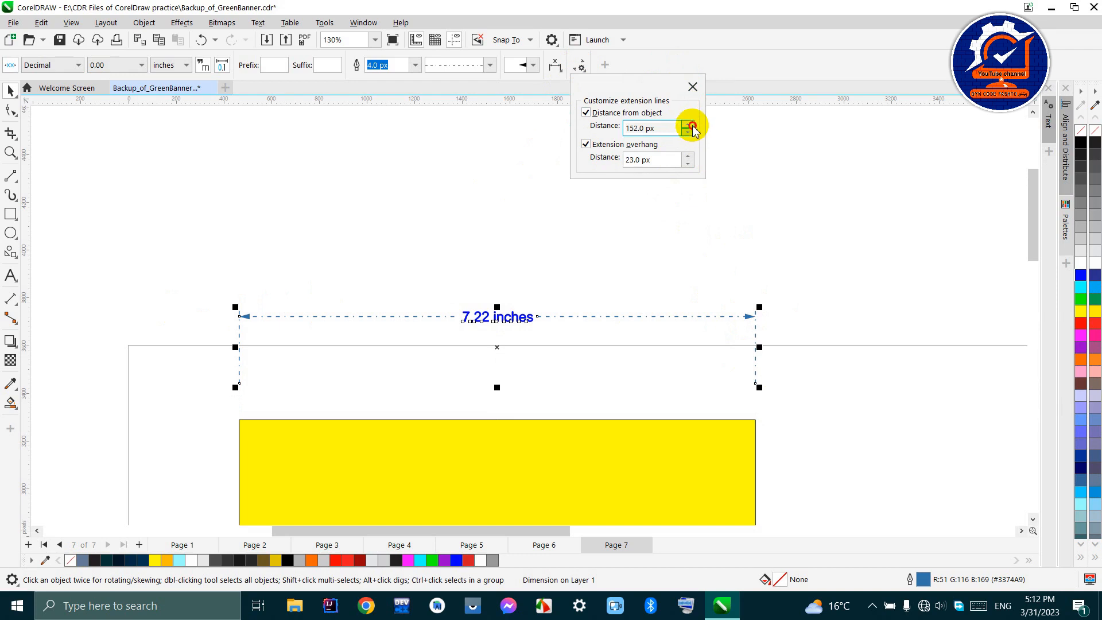
- Increase the width dimension's extension line distance from the object to 333 px and deselect the dimension
{"action": "left_click_drag", "start_coordinate": [689, 130], "coordinate": [686, 76]}
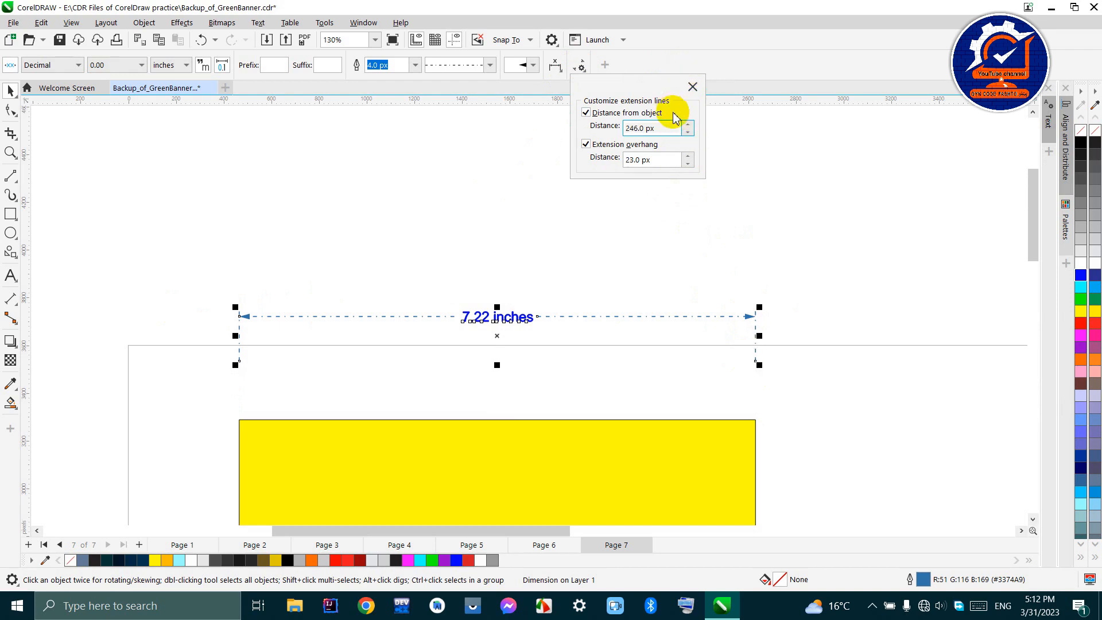
{"action": "left_click_drag", "start_coordinate": [688, 130], "coordinate": [677, 80]}
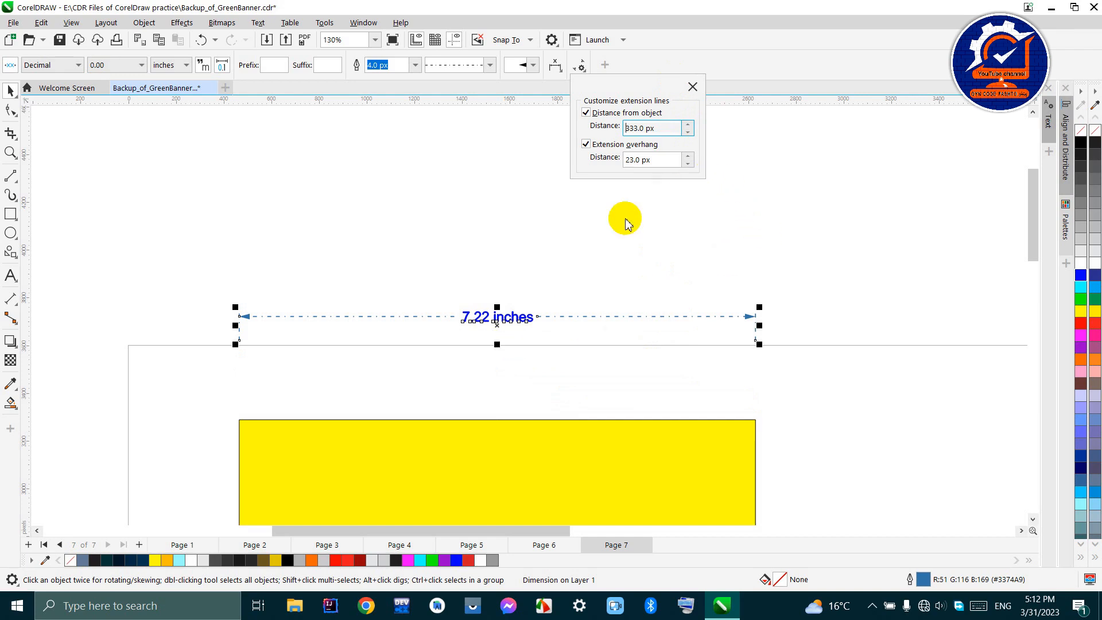
{"action": "left_click", "coordinate": [531, 210]}
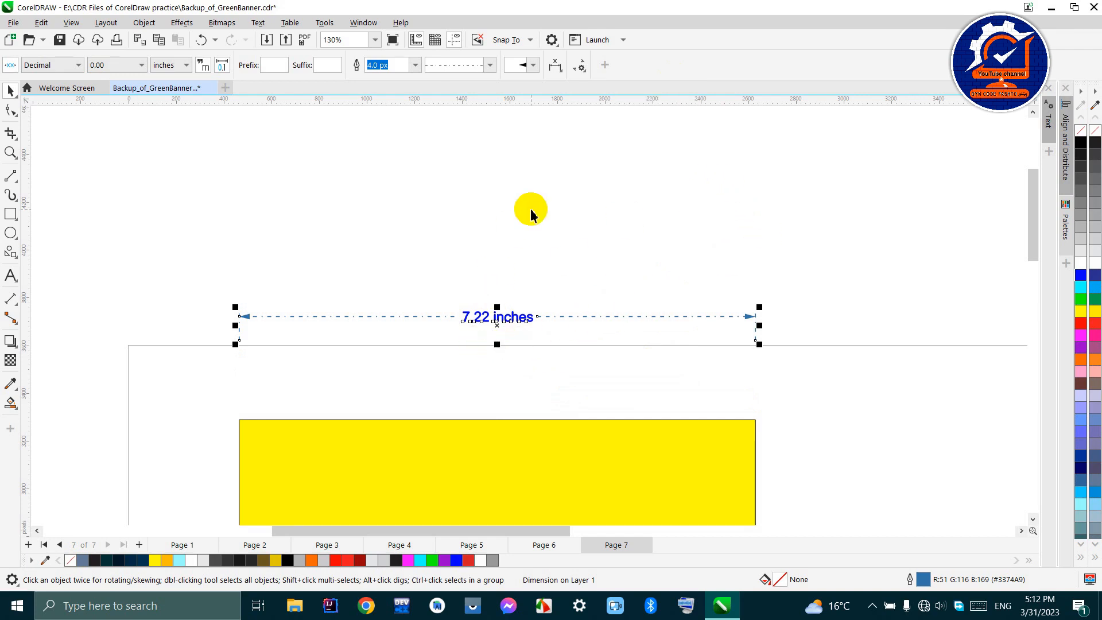
{"action": "scroll", "coordinate": [559, 241], "scroll_direction": "down", "scroll_amount": 1}
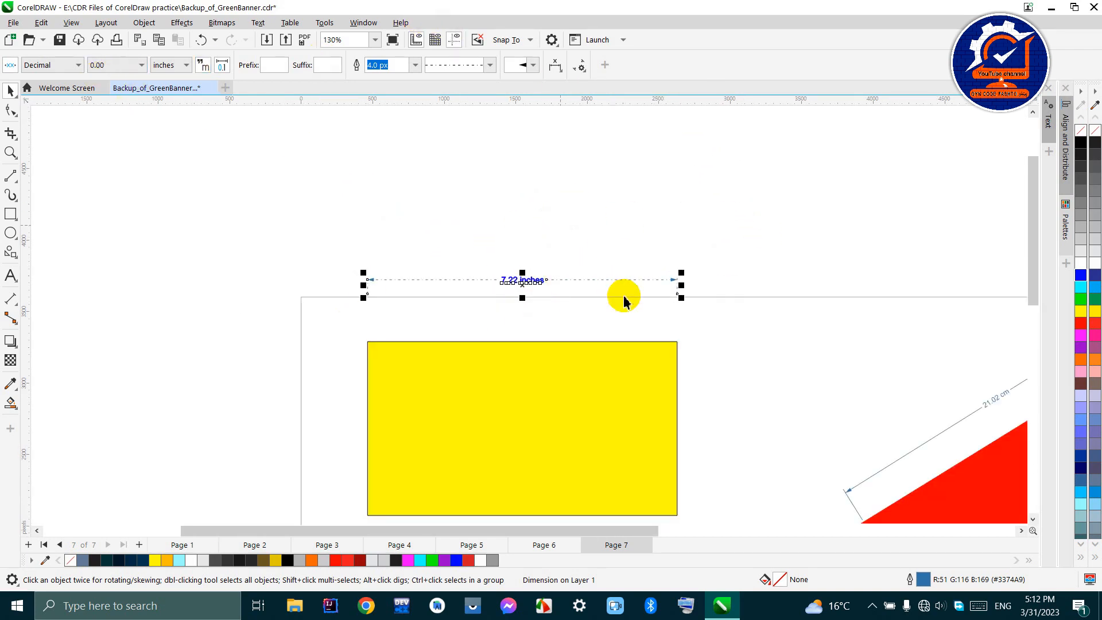
{"action": "scroll", "coordinate": [538, 216], "scroll_direction": "down", "scroll_amount": 1}
{"action": "left_click", "coordinate": [534, 216]}
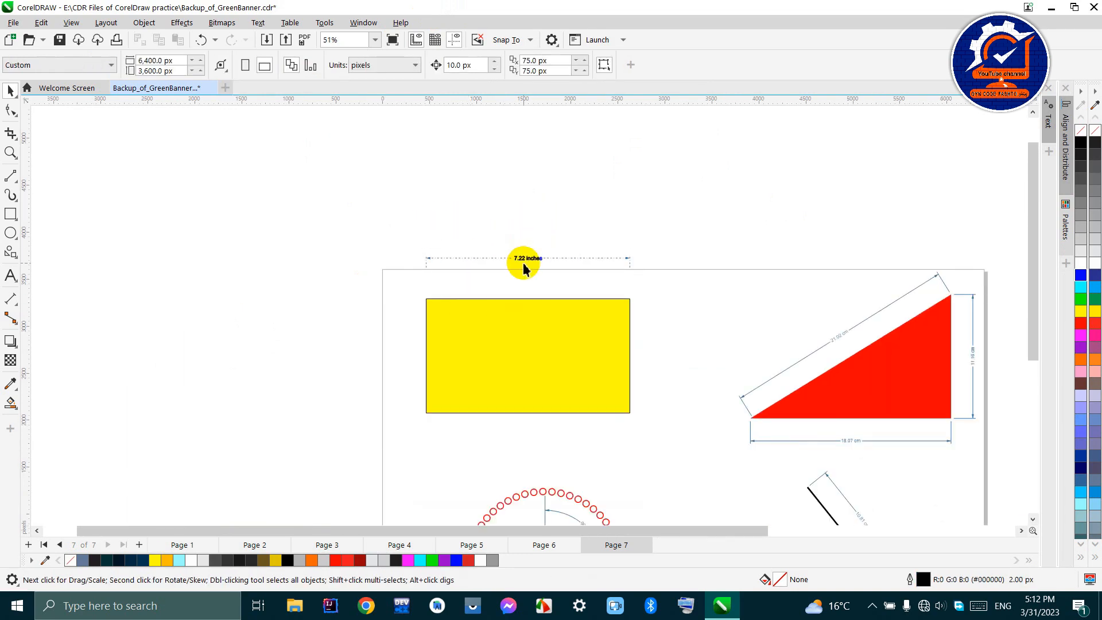
- Add a 2-Leg Callout reading "Start from here" that points to the yellow rectangle's upper-left corner
{"action": "scroll", "coordinate": [524, 263], "scroll_direction": "up", "scroll_amount": 1}
{"action": "scroll", "coordinate": [524, 258], "scroll_direction": "down", "scroll_amount": 1}
{"action": "scroll", "coordinate": [389, 201], "scroll_direction": "down", "scroll_amount": 1}
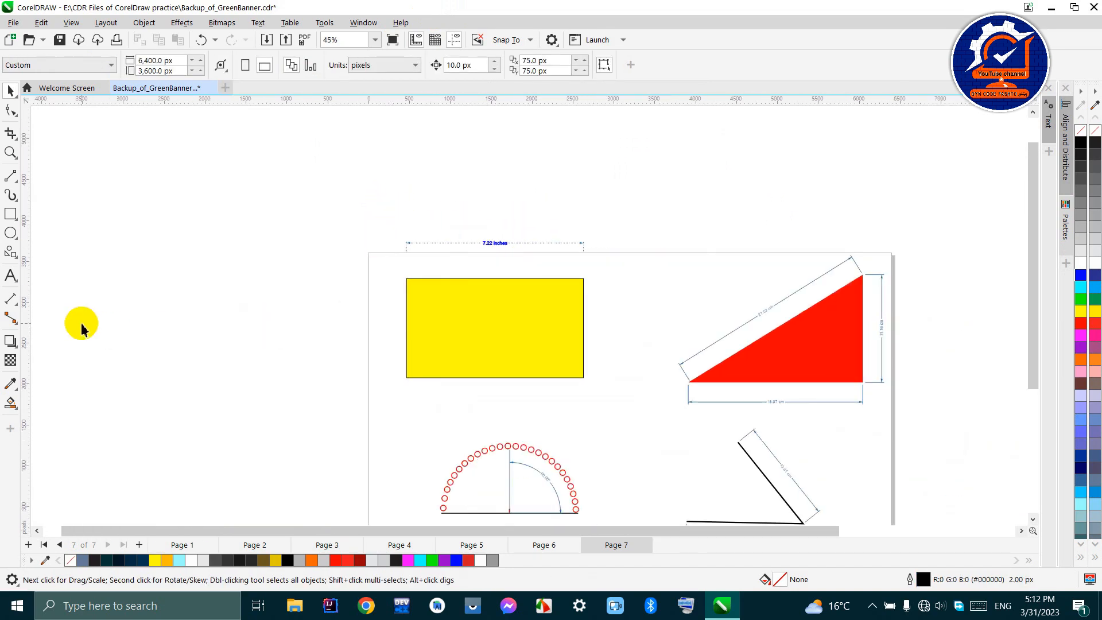
{"action": "left_click", "coordinate": [6, 304]}
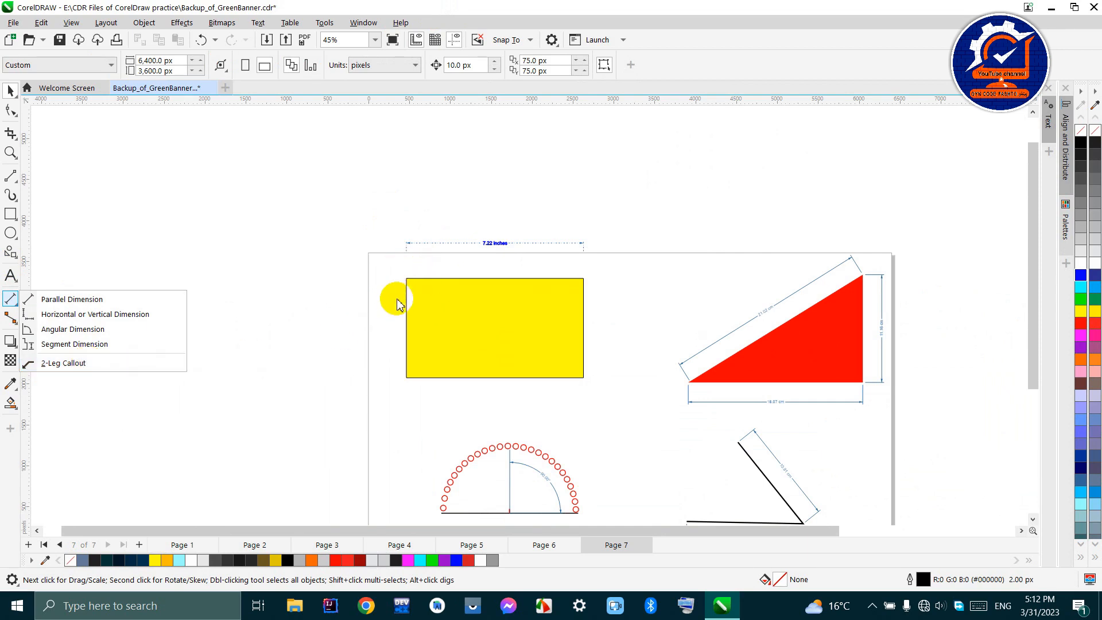
{"action": "left_click", "coordinate": [66, 362]}
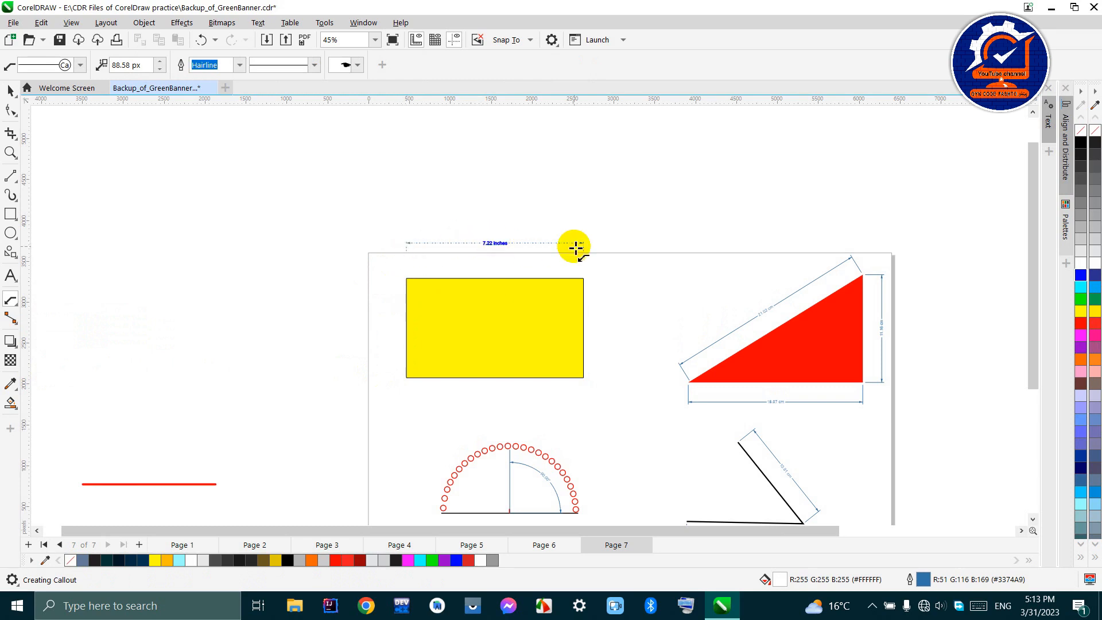
{"action": "scroll", "coordinate": [481, 249], "scroll_direction": "up", "scroll_amount": 2}
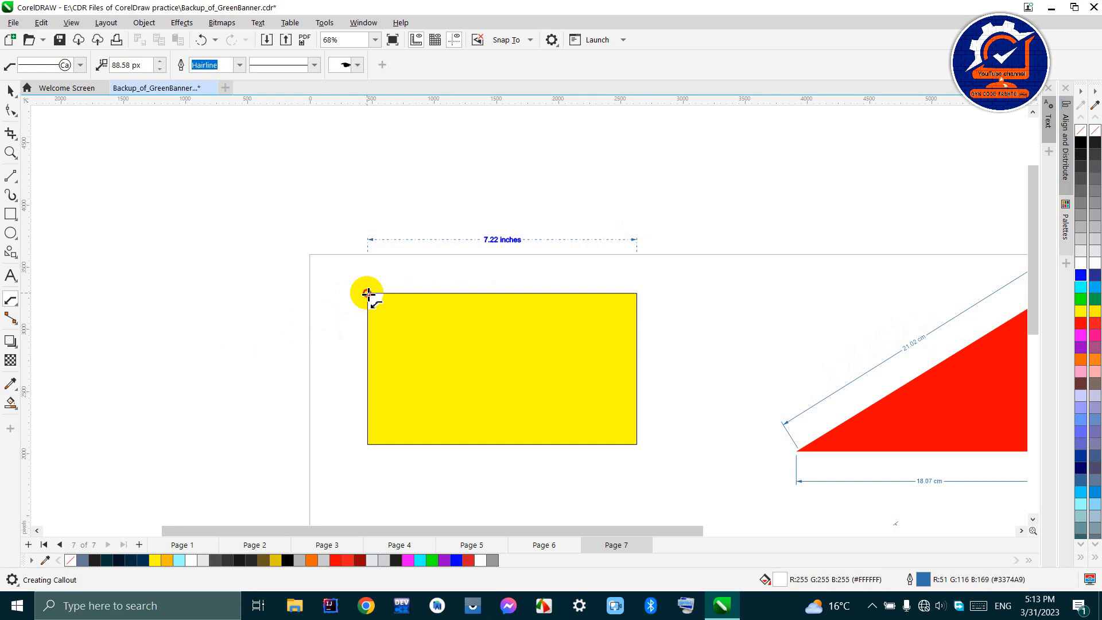
{"action": "left_click_drag", "start_coordinate": [368, 294], "coordinate": [319, 202]}
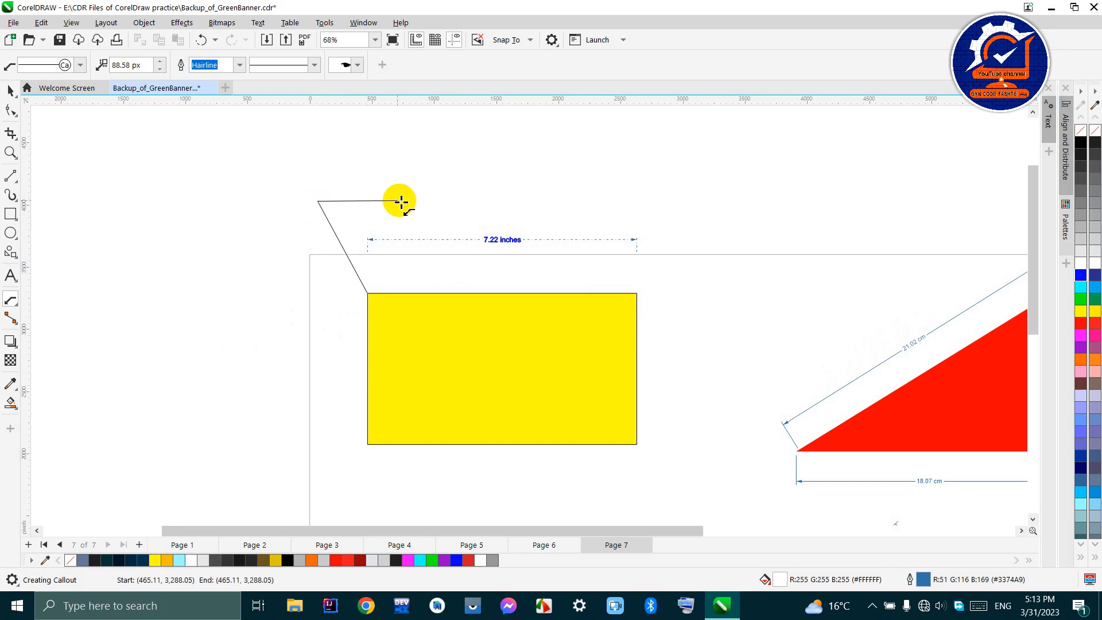
{"action": "left_click", "coordinate": [425, 202]}
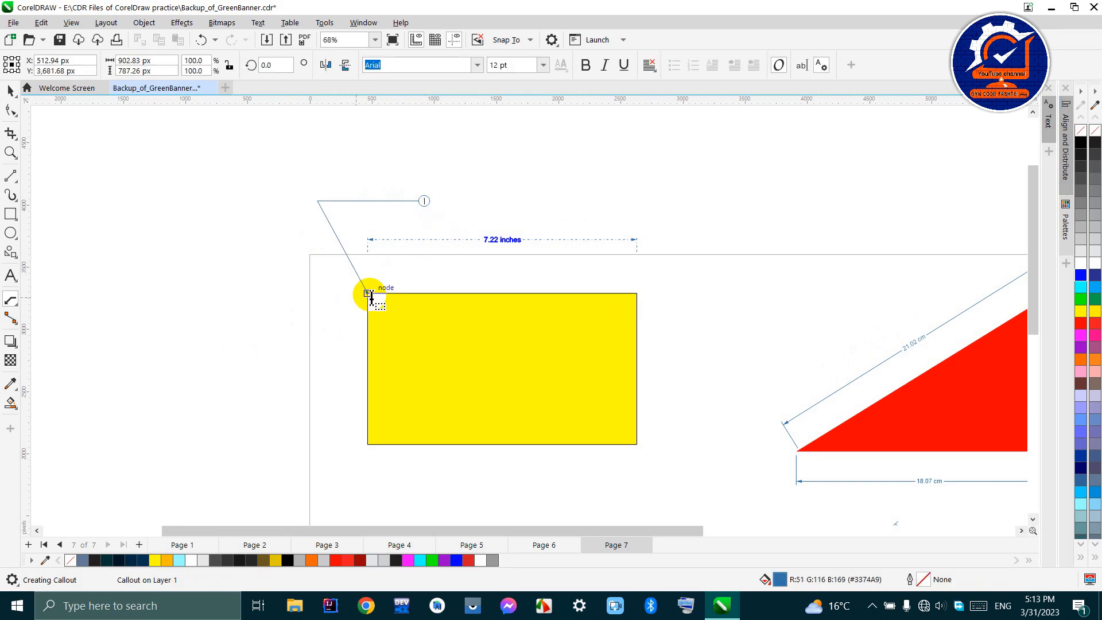
{"action": "scroll", "coordinate": [383, 255], "scroll_direction": "up", "scroll_amount": 2}
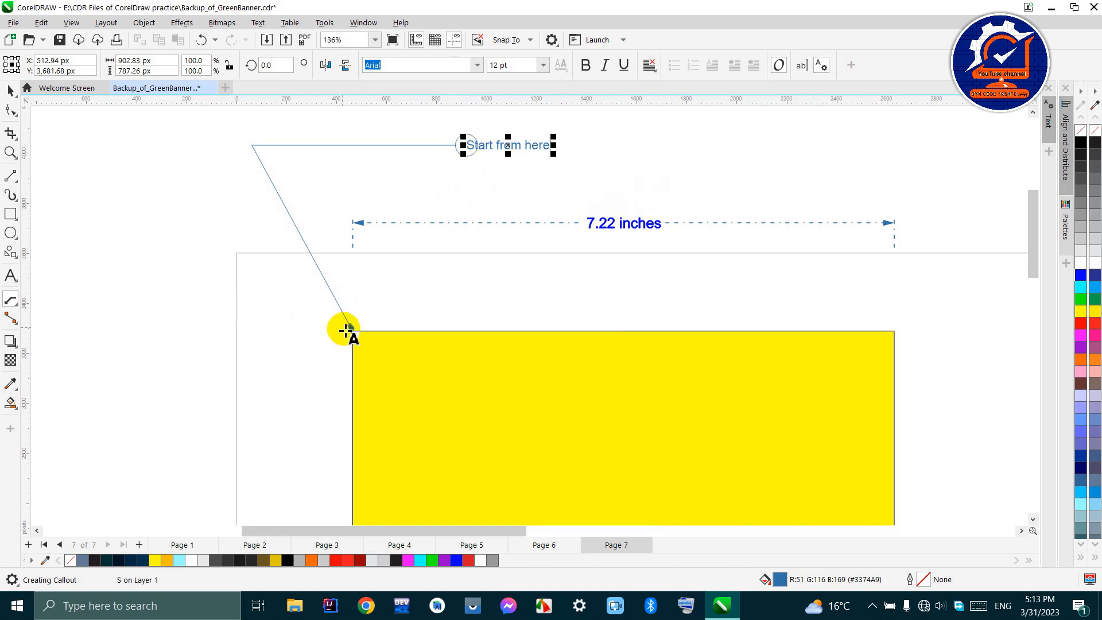
{"action": "scroll", "coordinate": [346, 331], "scroll_direction": "up", "scroll_amount": 6}
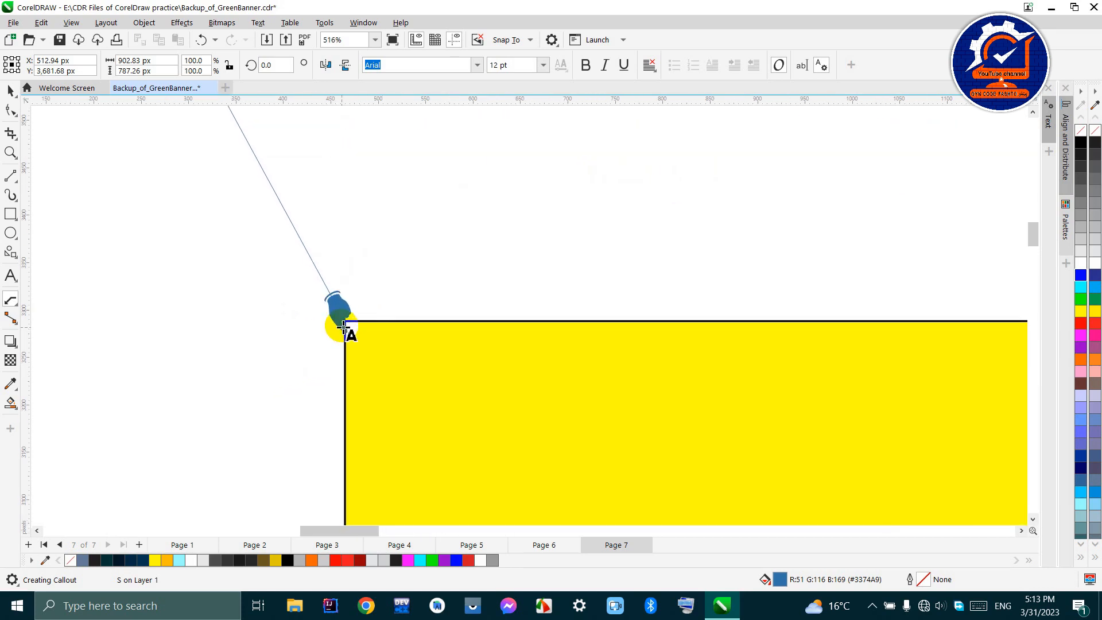
{"action": "scroll", "coordinate": [359, 315], "scroll_direction": "down", "scroll_amount": 5}
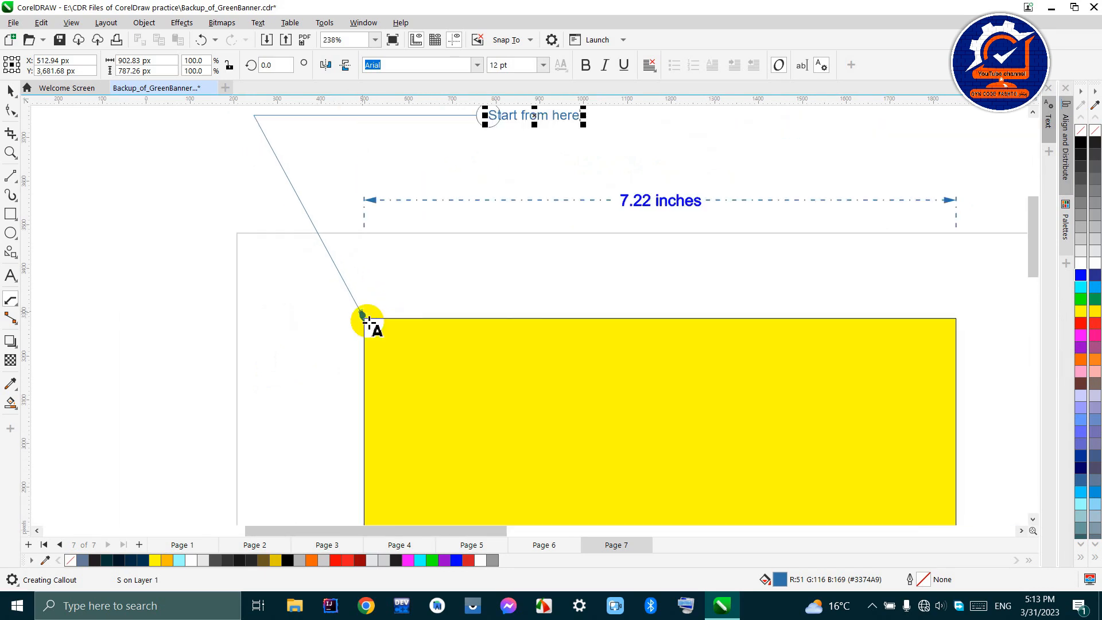
{"action": "scroll", "coordinate": [459, 227], "scroll_direction": "down", "scroll_amount": 2}
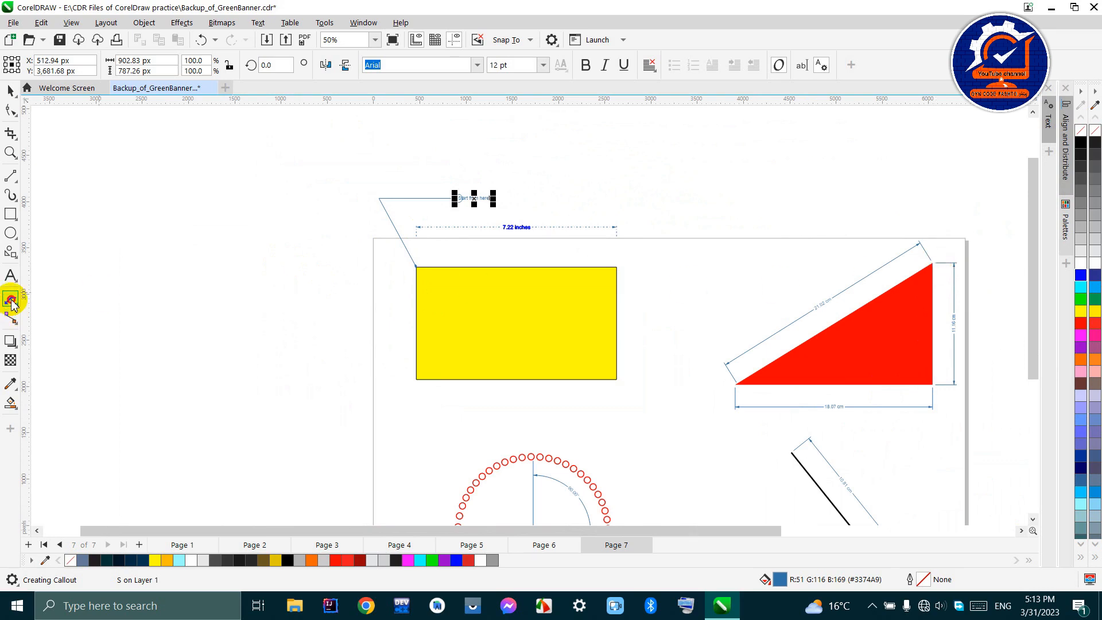
- Add a second callout reading "shape 2" that points to the red triangle's upper corner
{"action": "left_click_drag", "start_coordinate": [936, 263], "coordinate": [924, 210]}
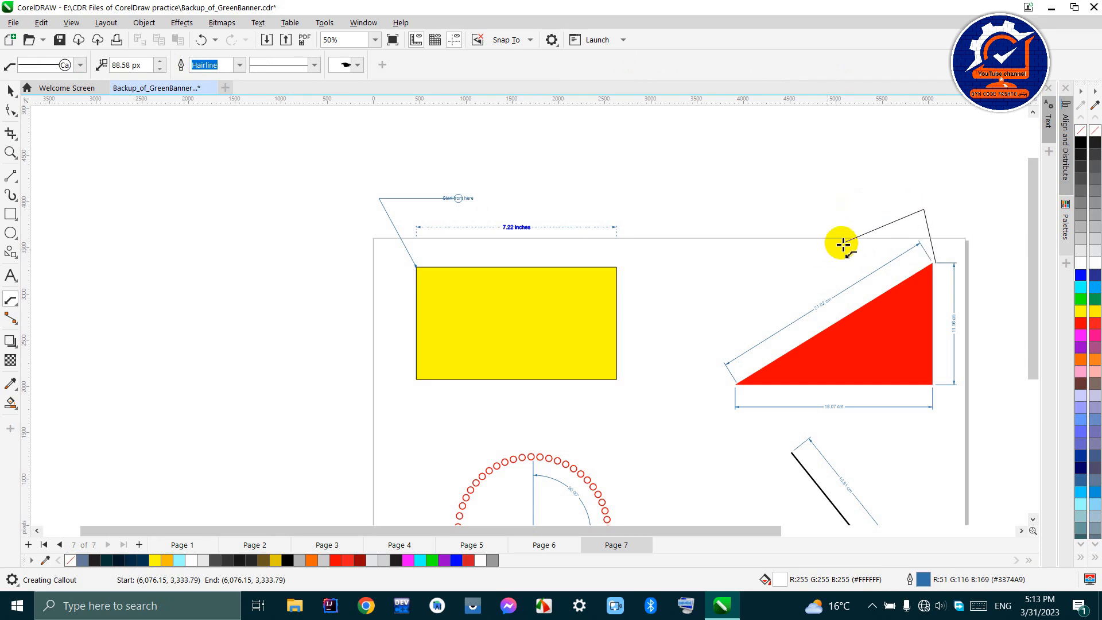
{"action": "left_click", "coordinate": [859, 232]}
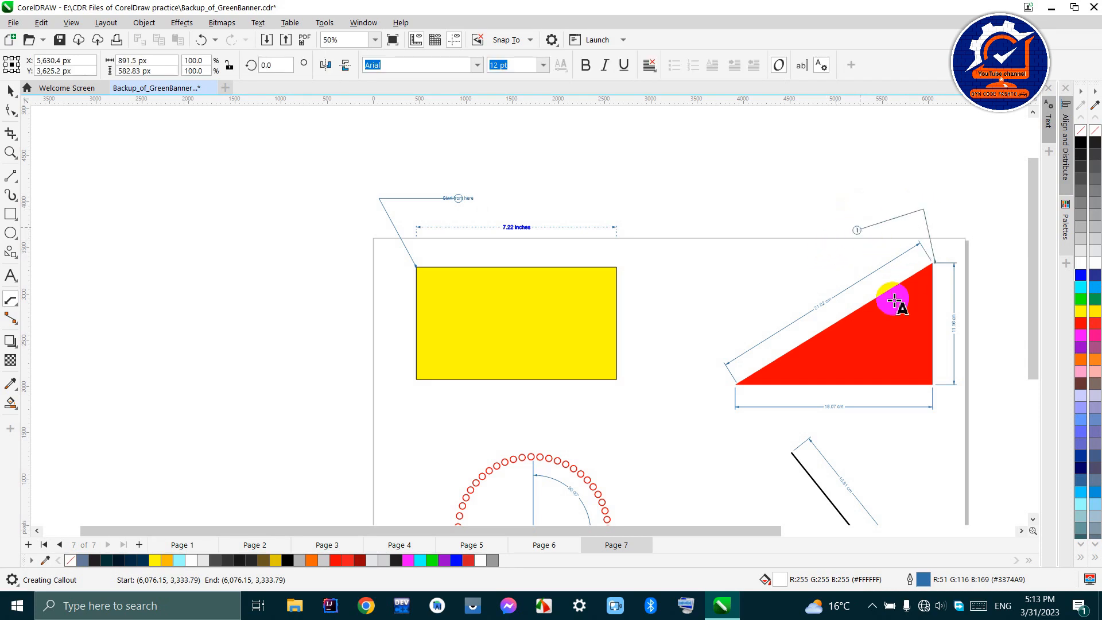
{"action": "scroll", "coordinate": [881, 248], "scroll_direction": "up", "scroll_amount": 3}
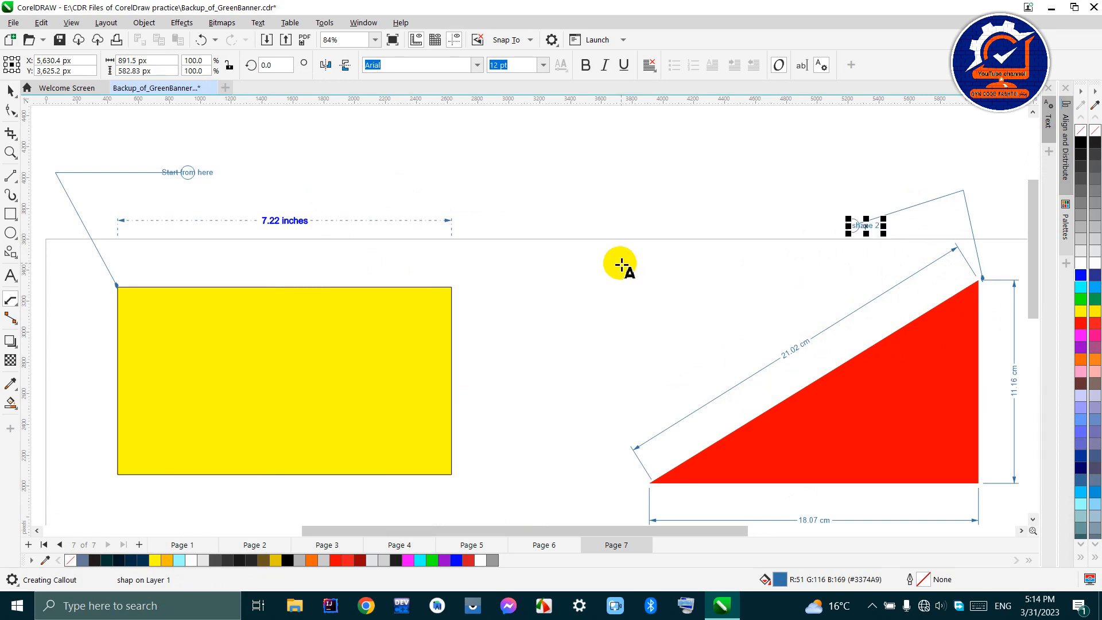
{"action": "scroll", "coordinate": [617, 272], "scroll_direction": "down", "scroll_amount": 2}
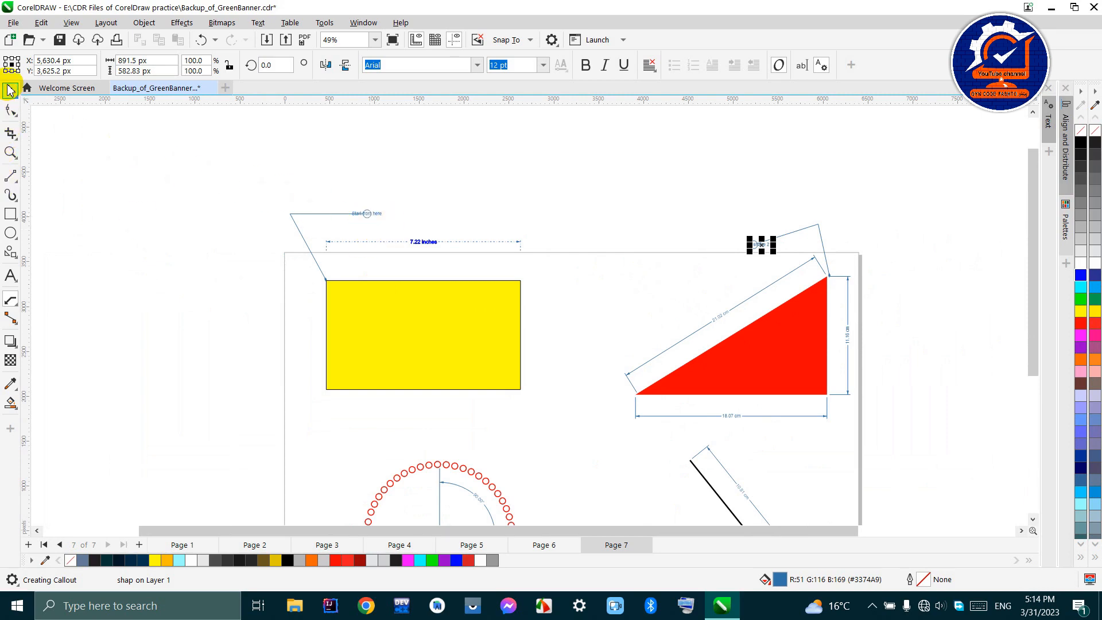
- Try the boxed, small-square and plain symbols on the "Start from here" callout, and set it to boxed text with a vertical bar
{"action": "left_click", "coordinate": [11, 90]}
{"action": "left_click", "coordinate": [369, 215]}
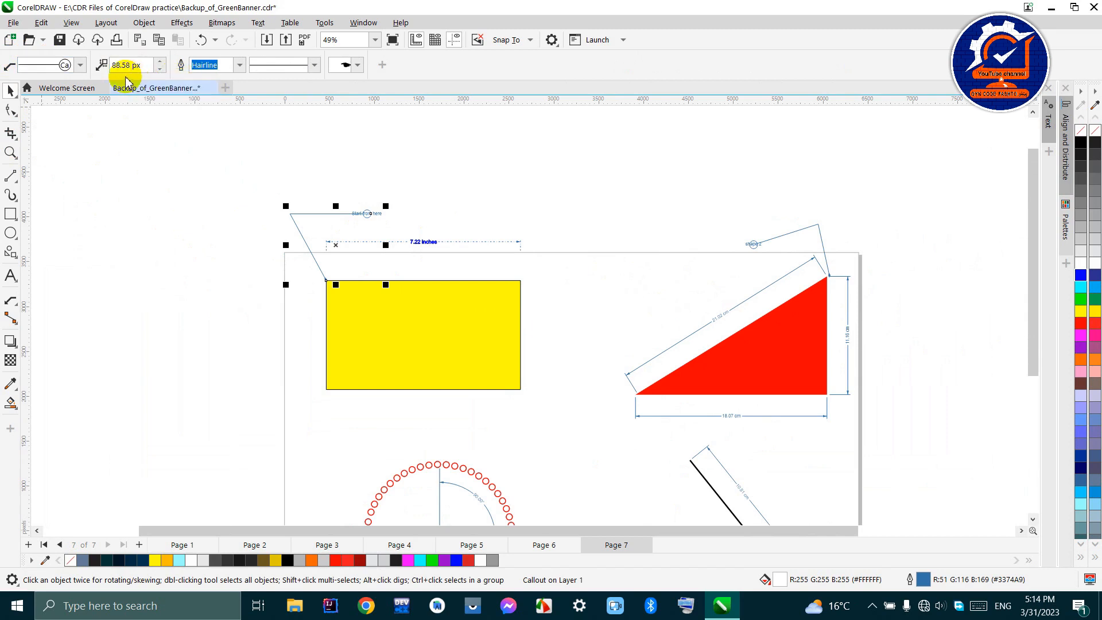
{"action": "scroll", "coordinate": [374, 213], "scroll_direction": "up", "scroll_amount": 4}
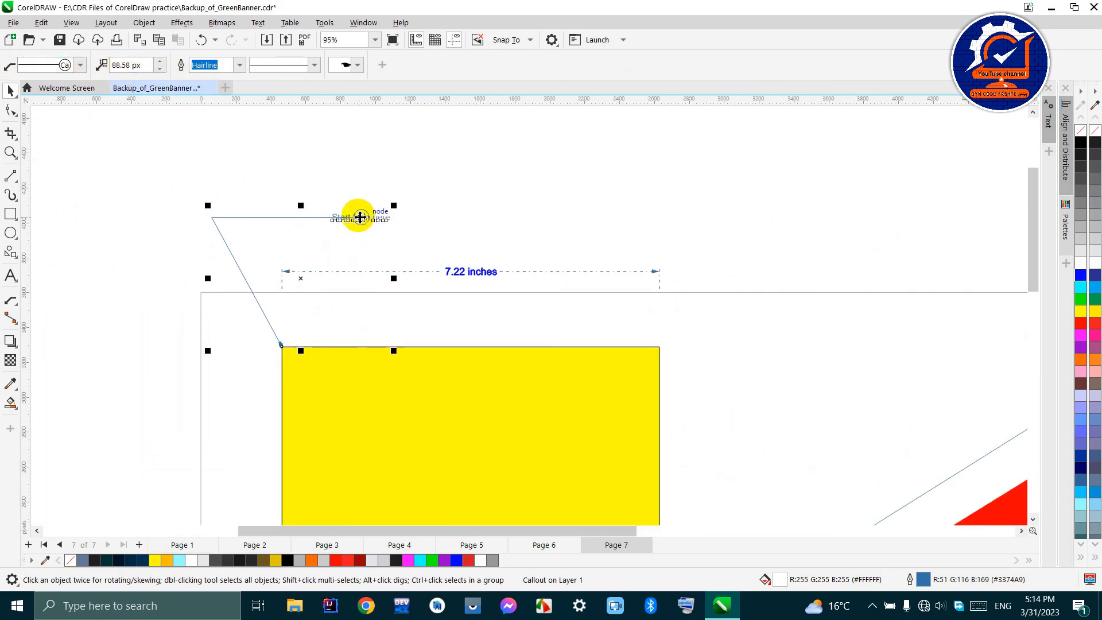
{"action": "left_click", "coordinate": [80, 65]}
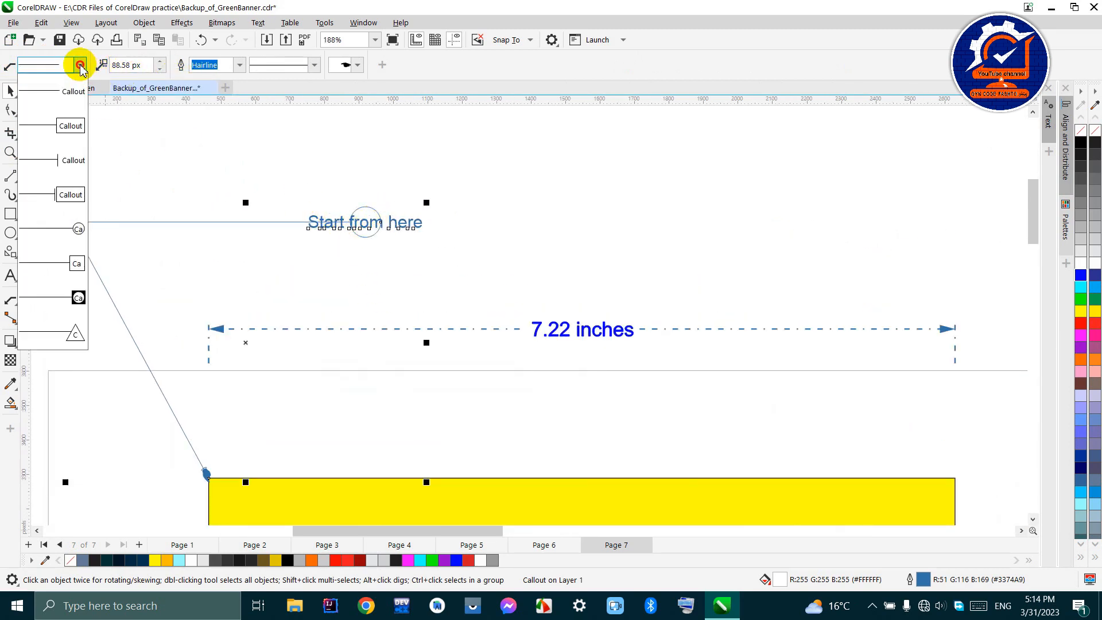
{"action": "left_click", "coordinate": [72, 134]}
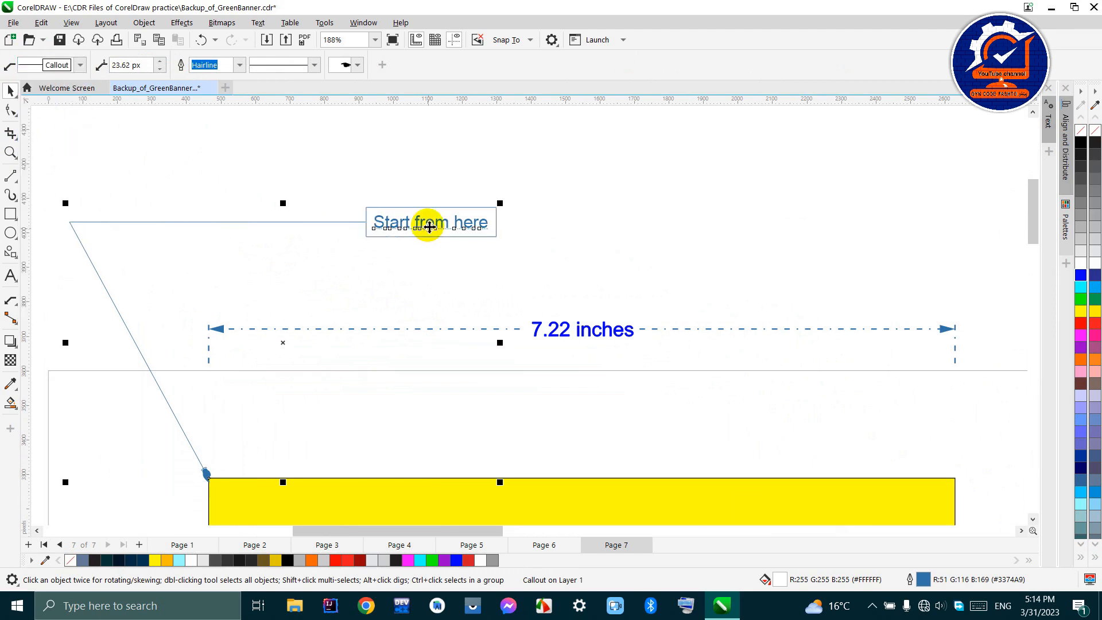
{"action": "left_click", "coordinate": [80, 64]}
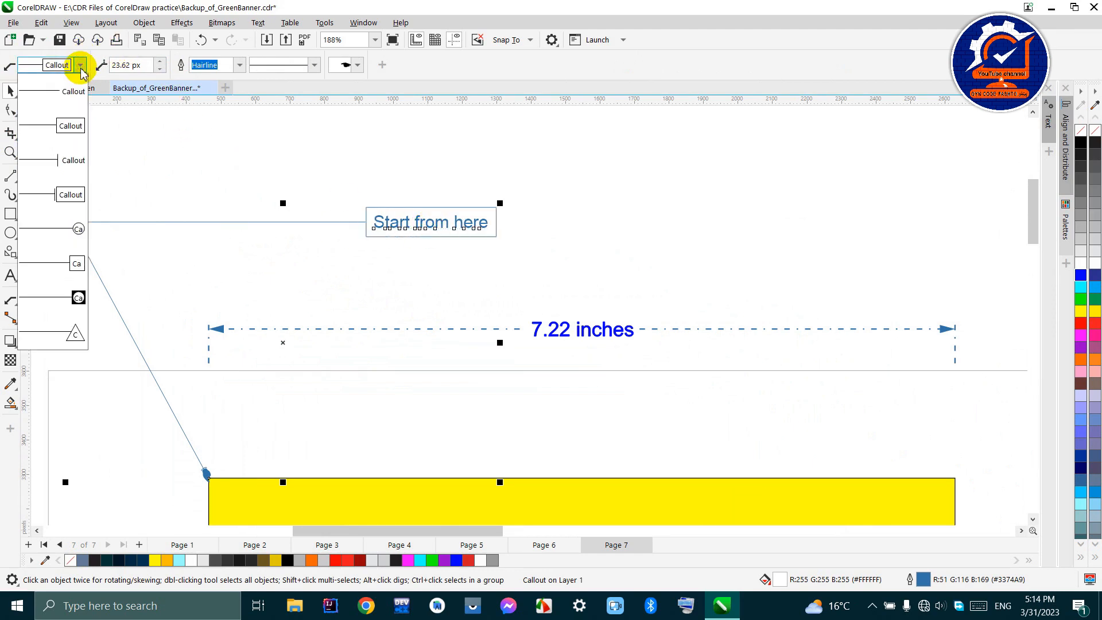
{"action": "left_click", "coordinate": [74, 269]}
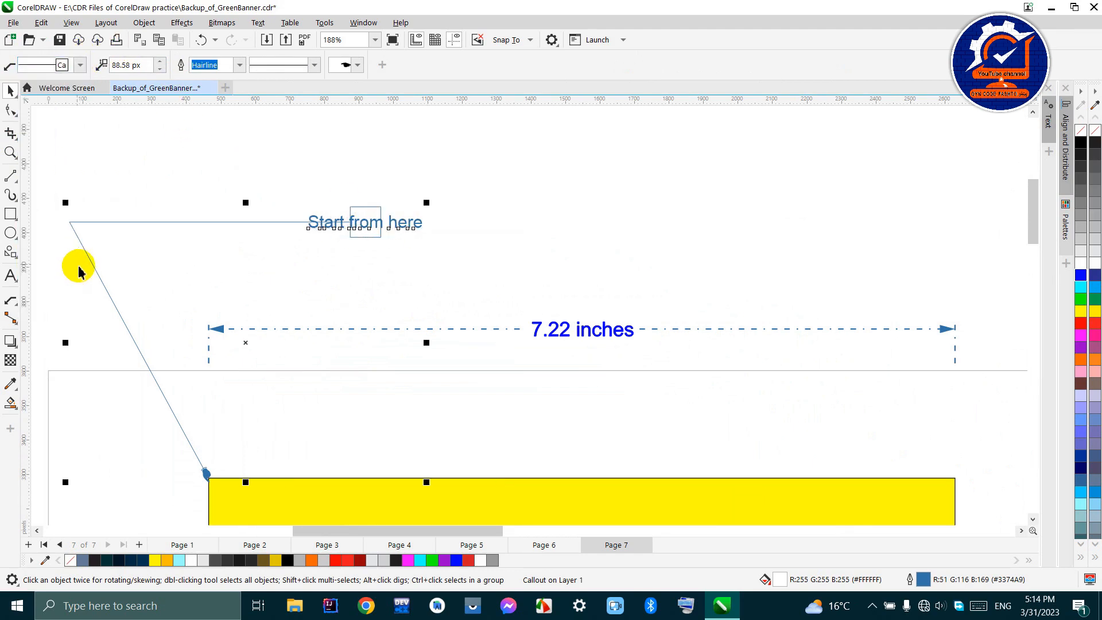
{"action": "left_click", "coordinate": [80, 65]}
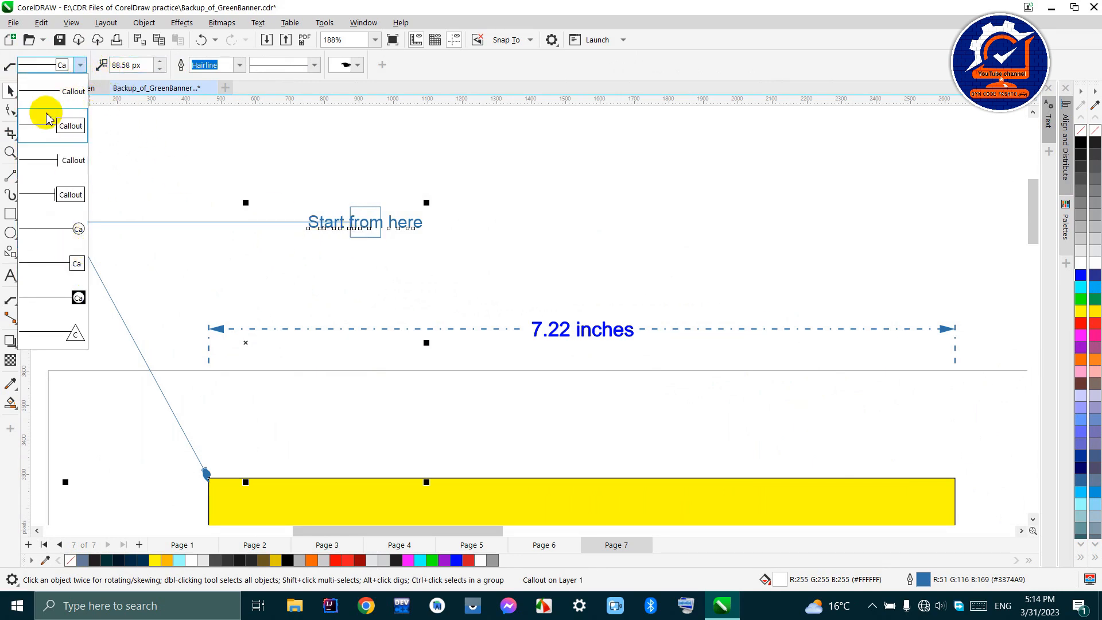
{"action": "left_click", "coordinate": [70, 91]}
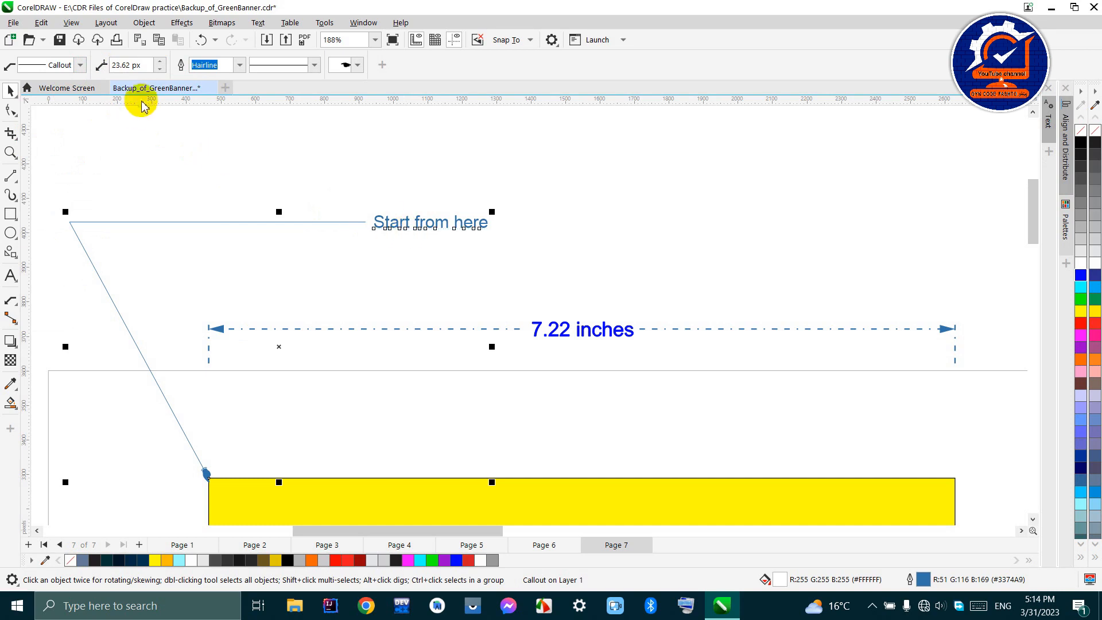
{"action": "left_click", "coordinate": [81, 66]}
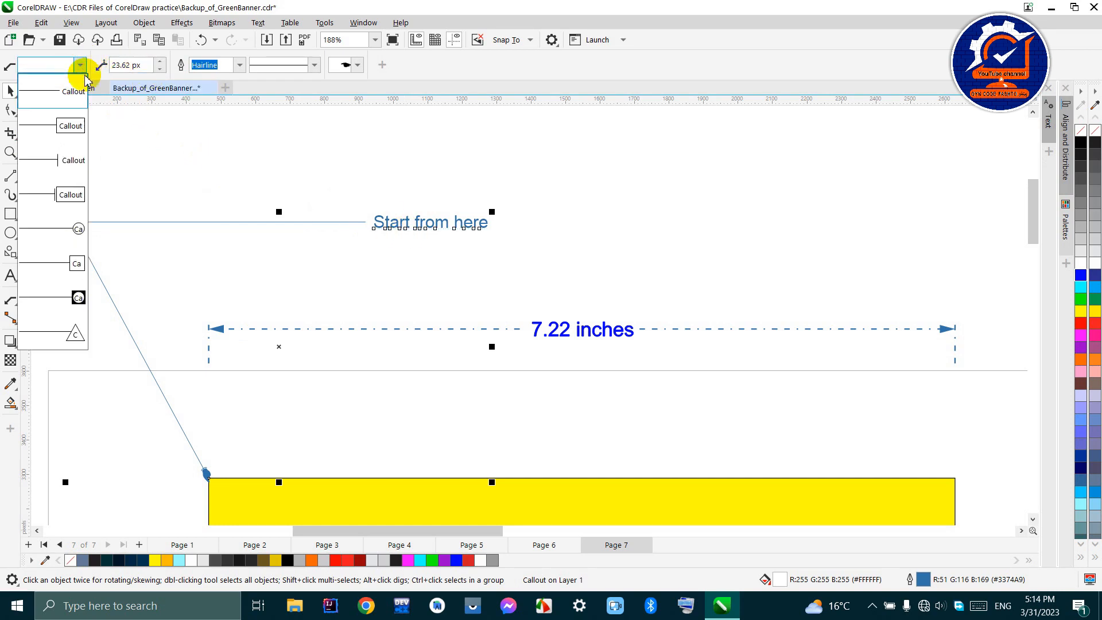
{"action": "left_click", "coordinate": [70, 194]}
- Reduce the gap between the "Start from here" callout's text and symbol to 0 px, and raise it to 54 px
{"action": "left_click", "coordinate": [160, 63]}
{"action": "left_click_drag", "start_coordinate": [159, 65], "coordinate": [156, 171]}
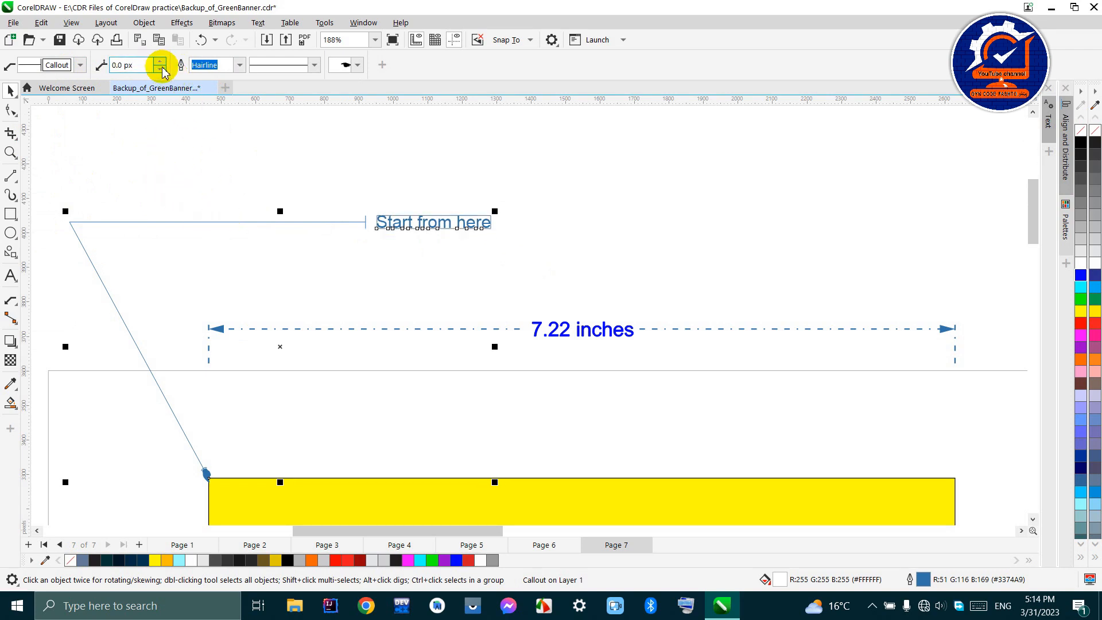
{"action": "left_click_drag", "start_coordinate": [162, 67], "coordinate": [160, 36]}
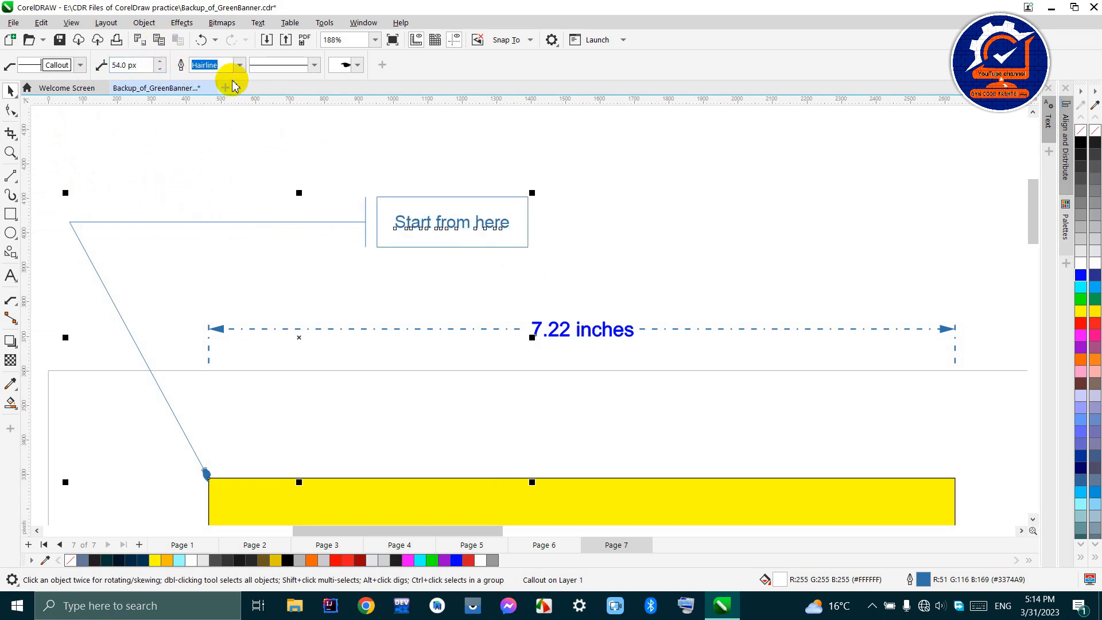
- Set the "Start from here" callout's outline width to 4 px and its line style to dotted
{"action": "left_click", "coordinate": [240, 64]}
{"action": "left_click", "coordinate": [229, 118]}
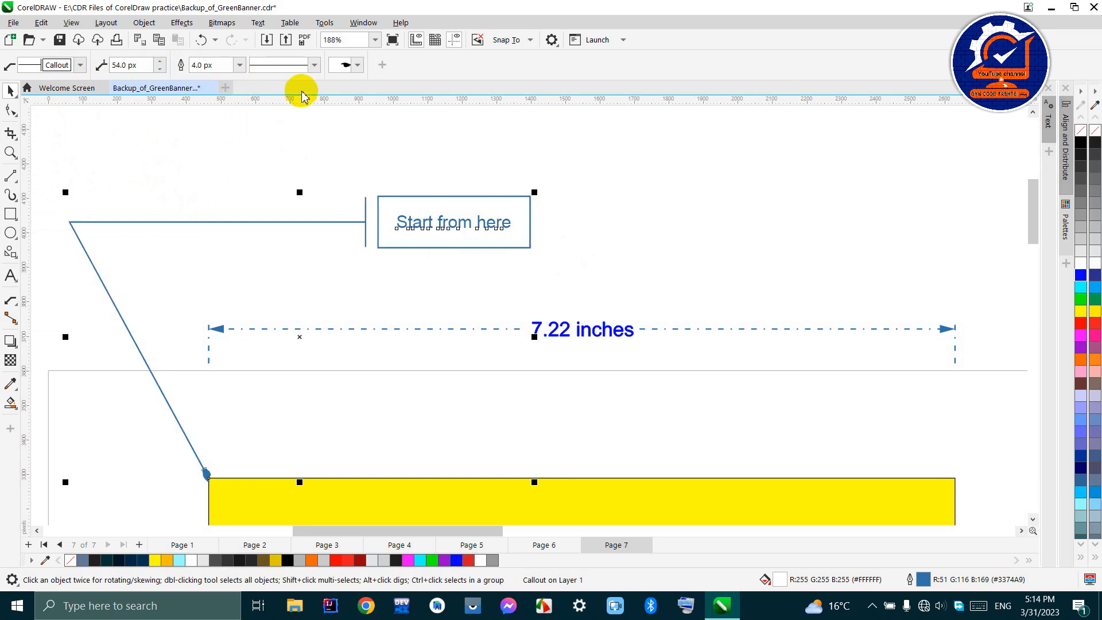
{"action": "left_click", "coordinate": [316, 65]}
{"action": "left_click", "coordinate": [315, 130]}
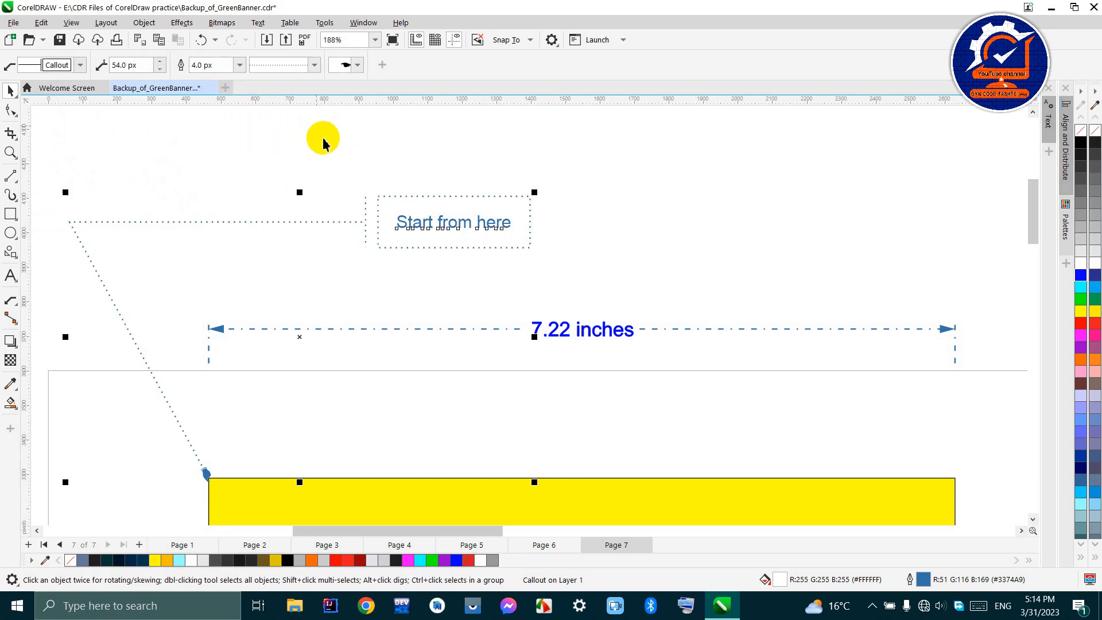
- Change the "Start from here" callout's start arrowhead to the solid narrow triangle and inspect it at the rectangle's corner
{"action": "left_click", "coordinate": [353, 66]}
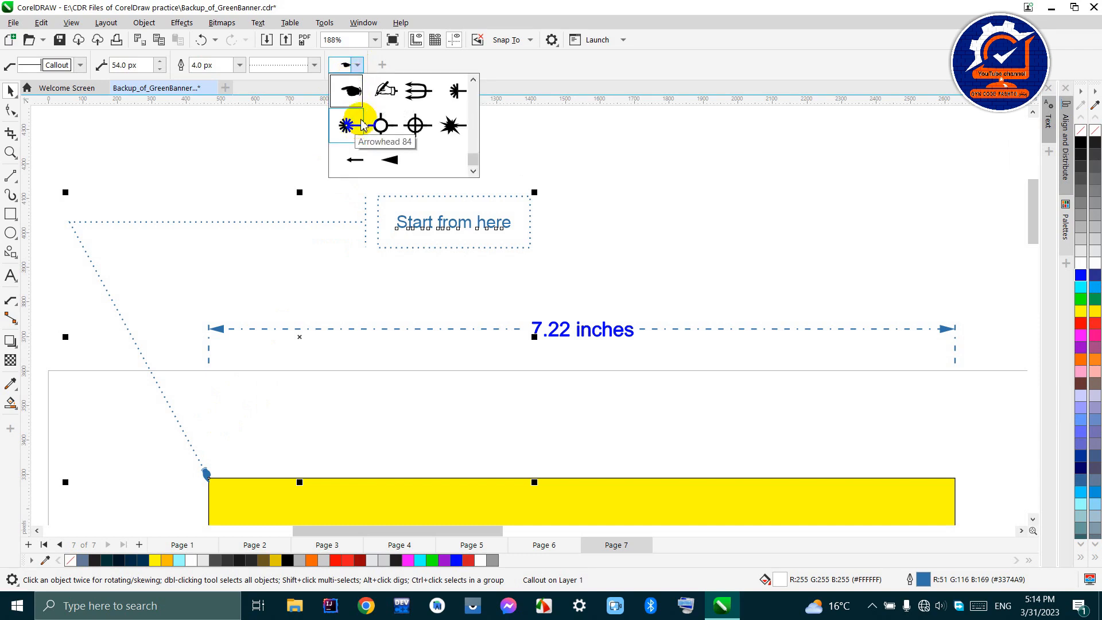
{"action": "left_click", "coordinate": [389, 160]}
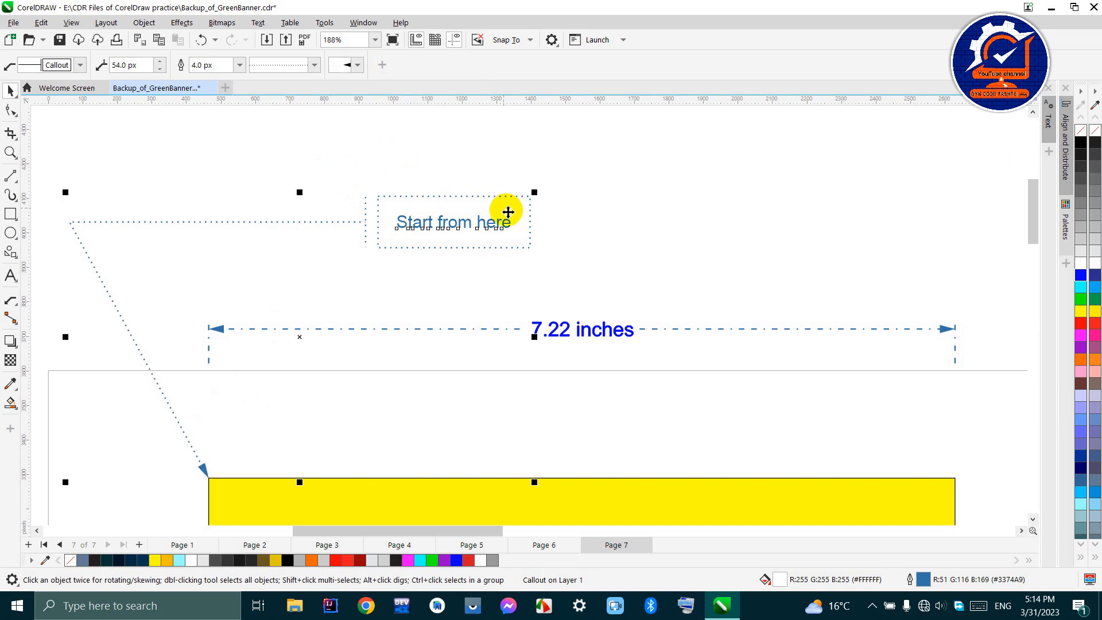
{"action": "scroll", "coordinate": [286, 384], "scroll_direction": "up", "scroll_amount": 4}
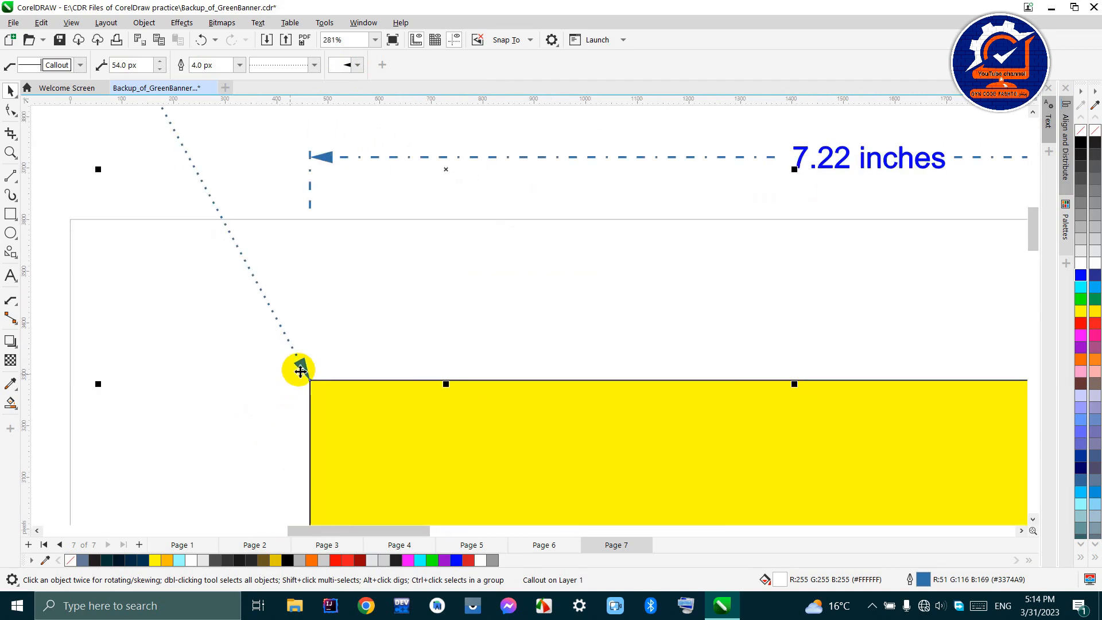
- Try the starburst and pointing-hand start arrowheads on the "Start from here" callout, and return it to Arrowhead 89
{"action": "left_click", "coordinate": [351, 66]}
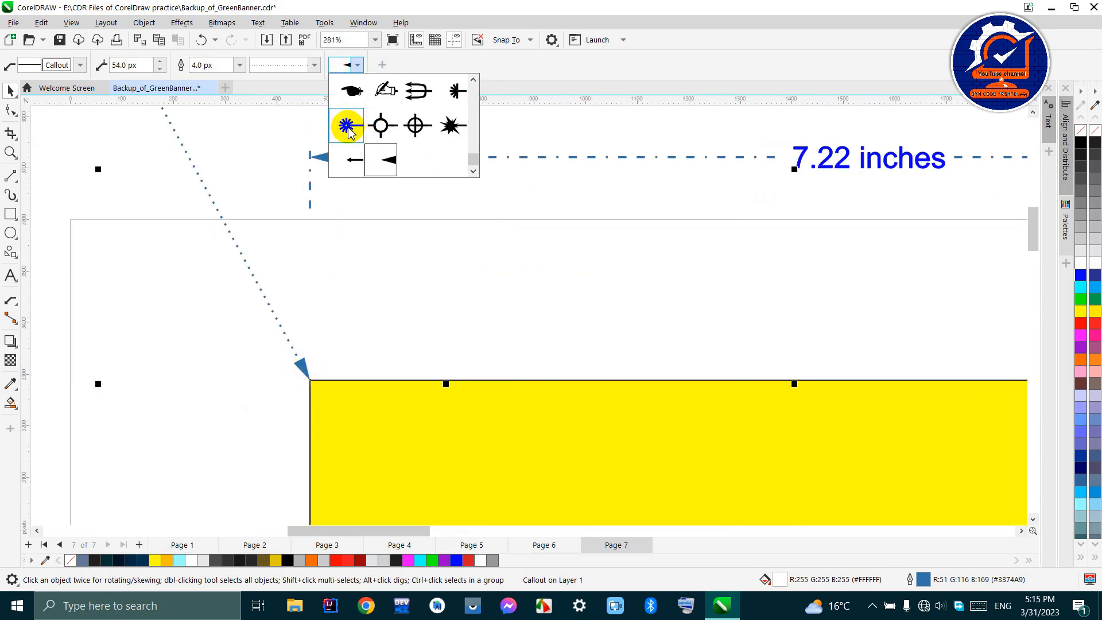
{"action": "left_click", "coordinate": [347, 126]}
{"action": "left_click", "coordinate": [357, 65]}
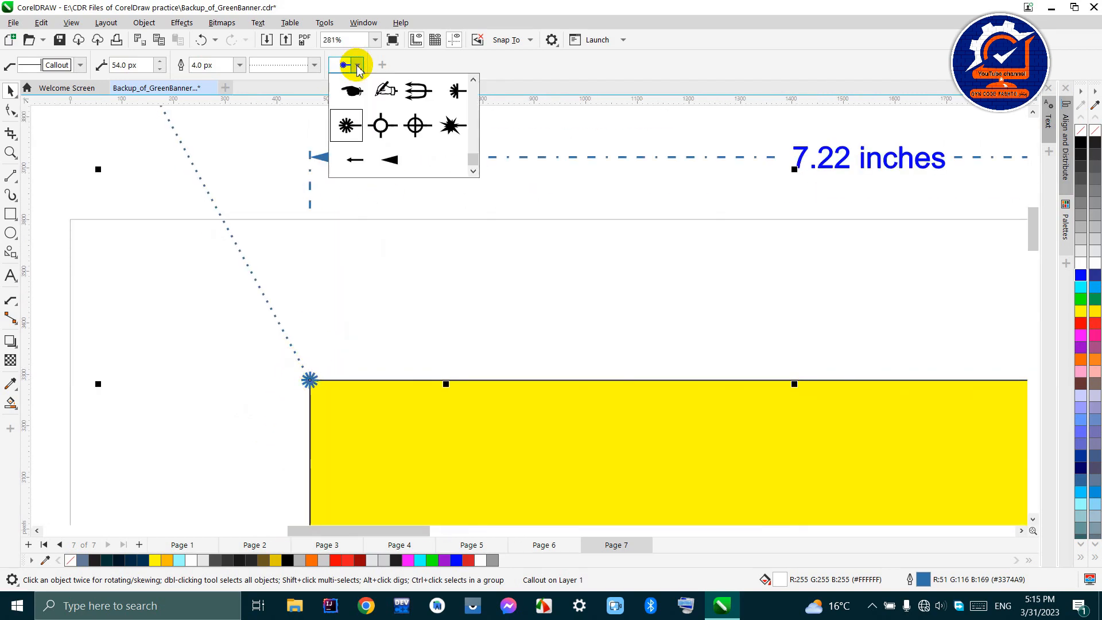
{"action": "left_click", "coordinate": [349, 92]}
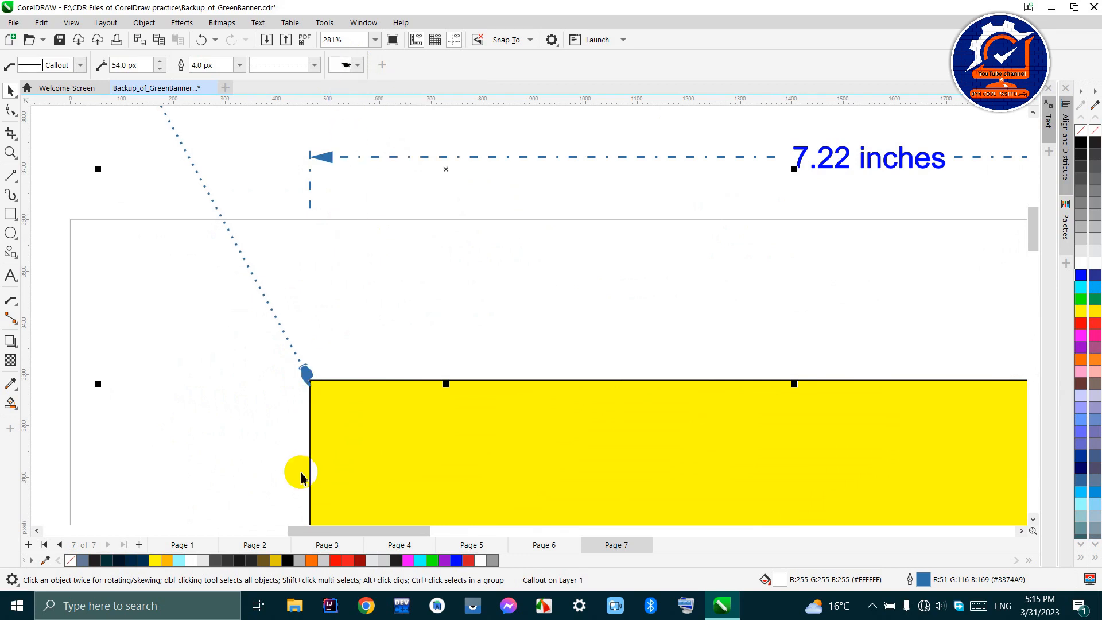
{"action": "left_click", "coordinate": [357, 65]}
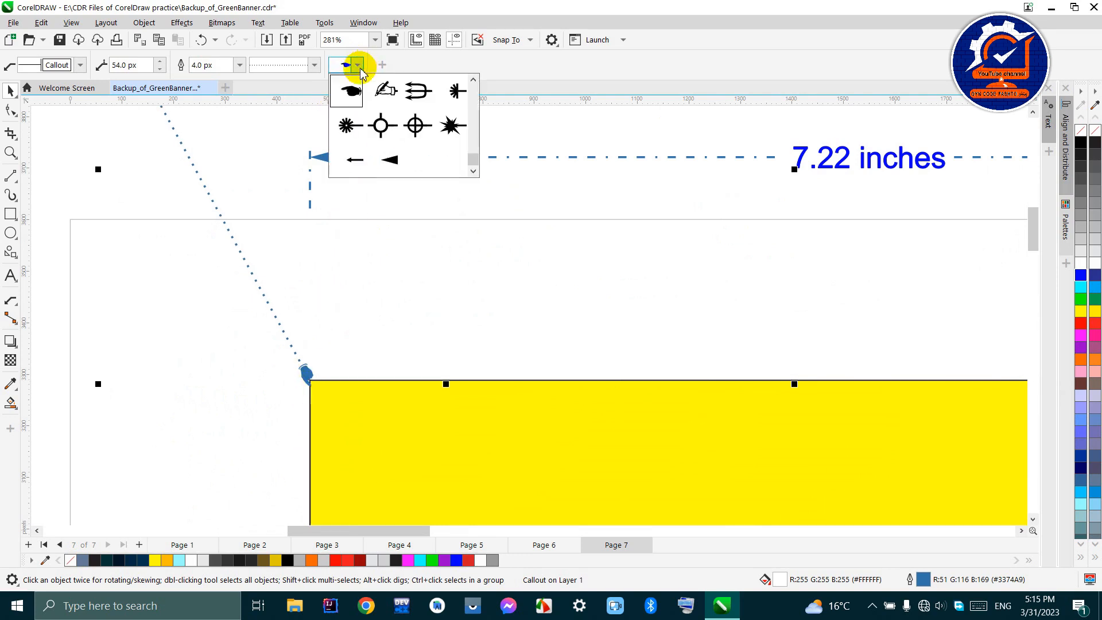
{"action": "left_click", "coordinate": [389, 166]}
- Deselect the "Start from here" callout and fit the whole of Page 7 in view to review its dimensions and callouts
{"action": "scroll", "coordinate": [529, 332], "scroll_direction": "down", "scroll_amount": 5}
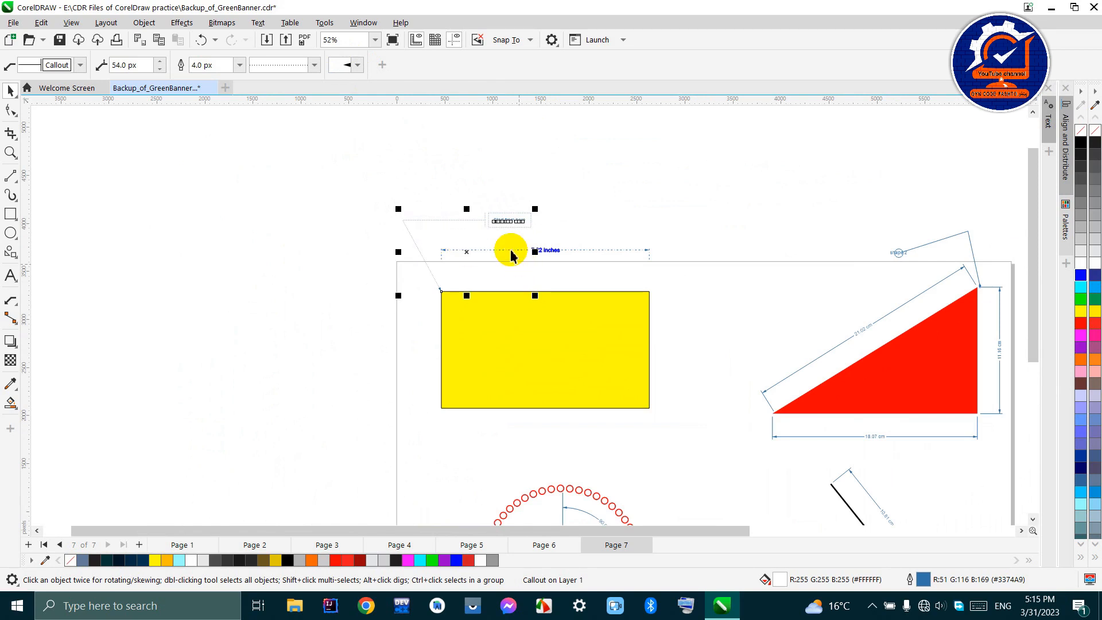
{"action": "left_click", "coordinate": [556, 175]}
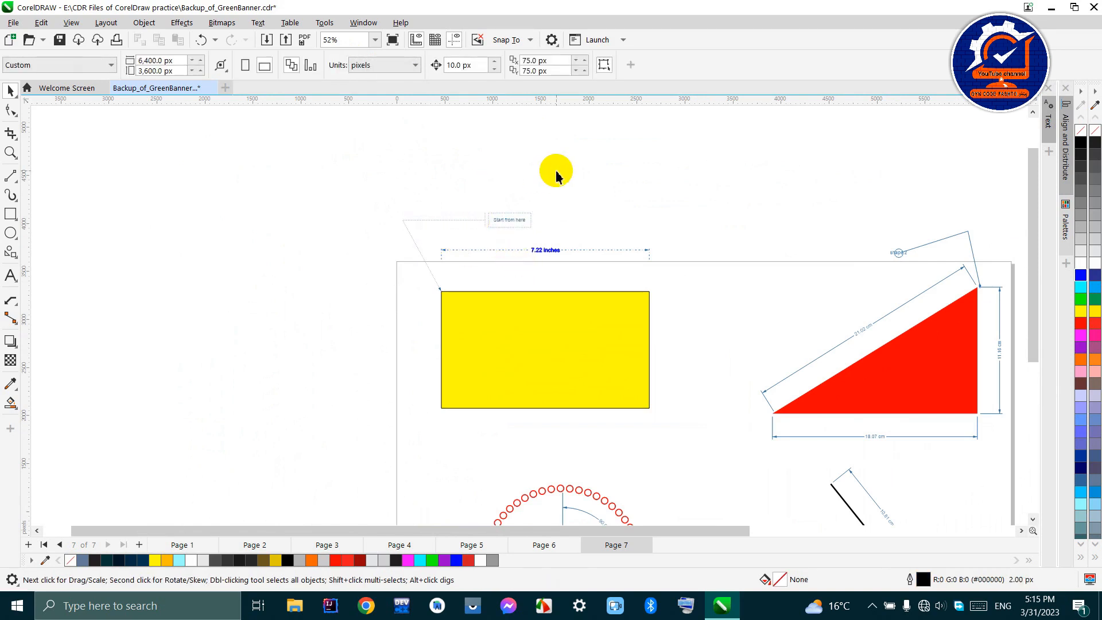
{"action": "key", "text": "shift+F4"}
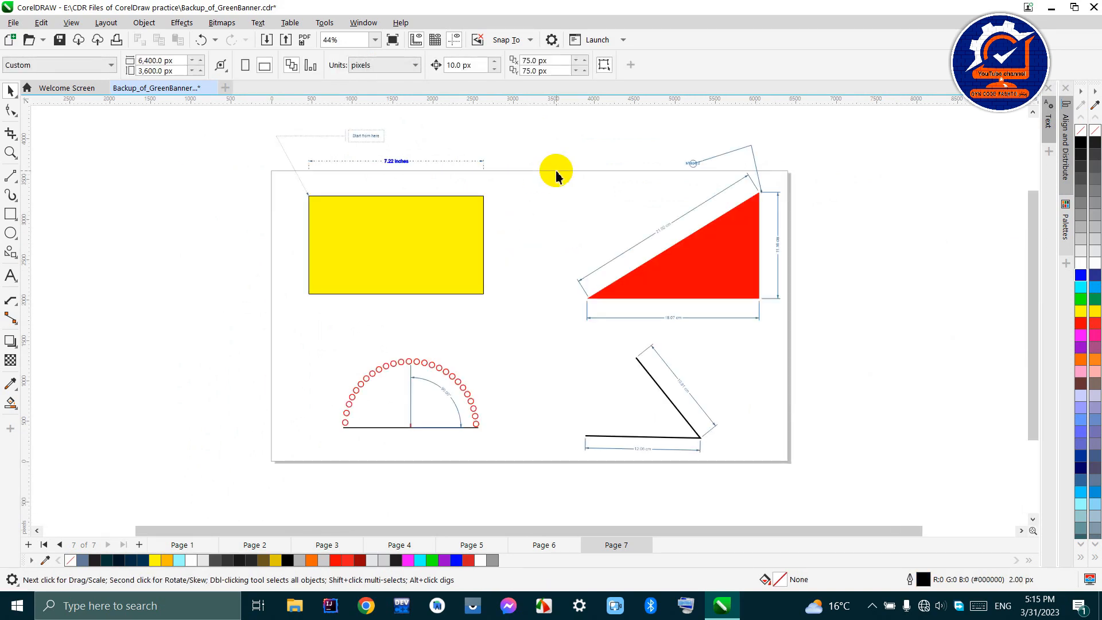